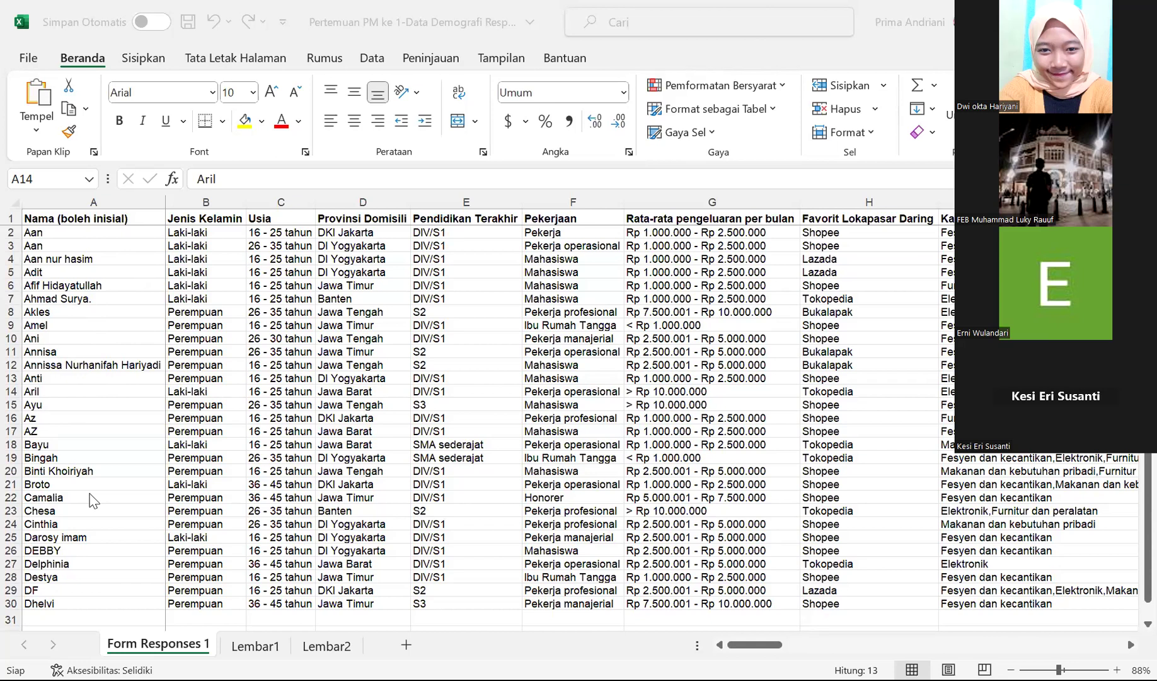
{"action": "left_click", "coordinate": [40, 456]}
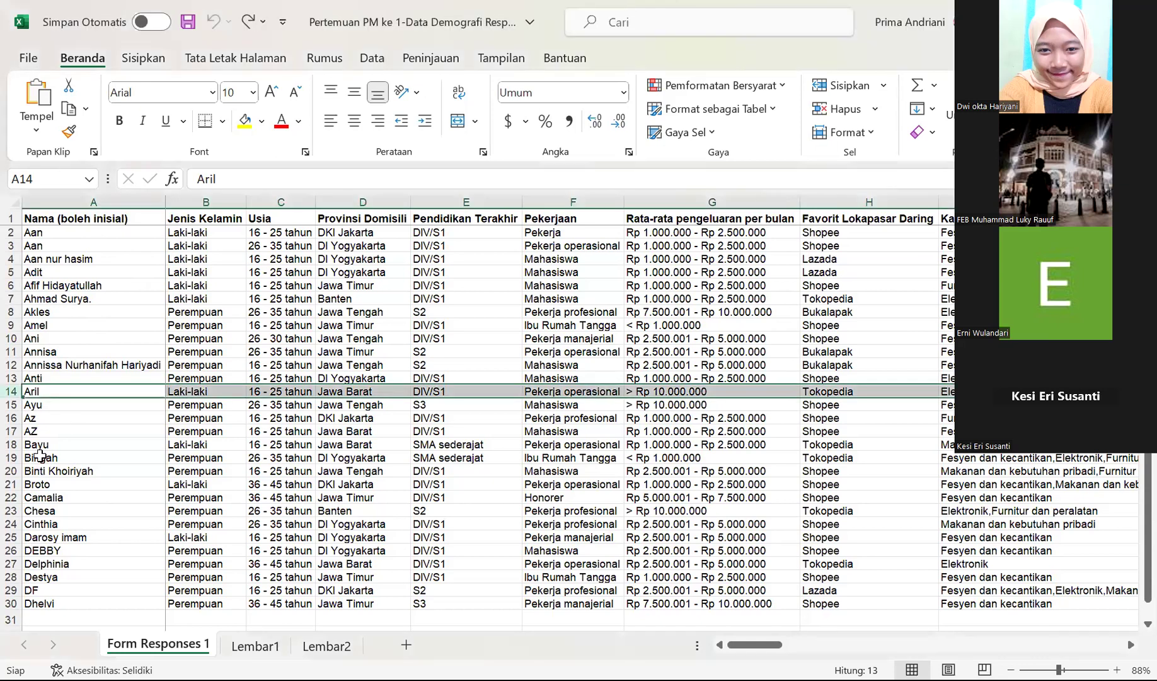
{"action": "left_click", "coordinate": [28, 328]}
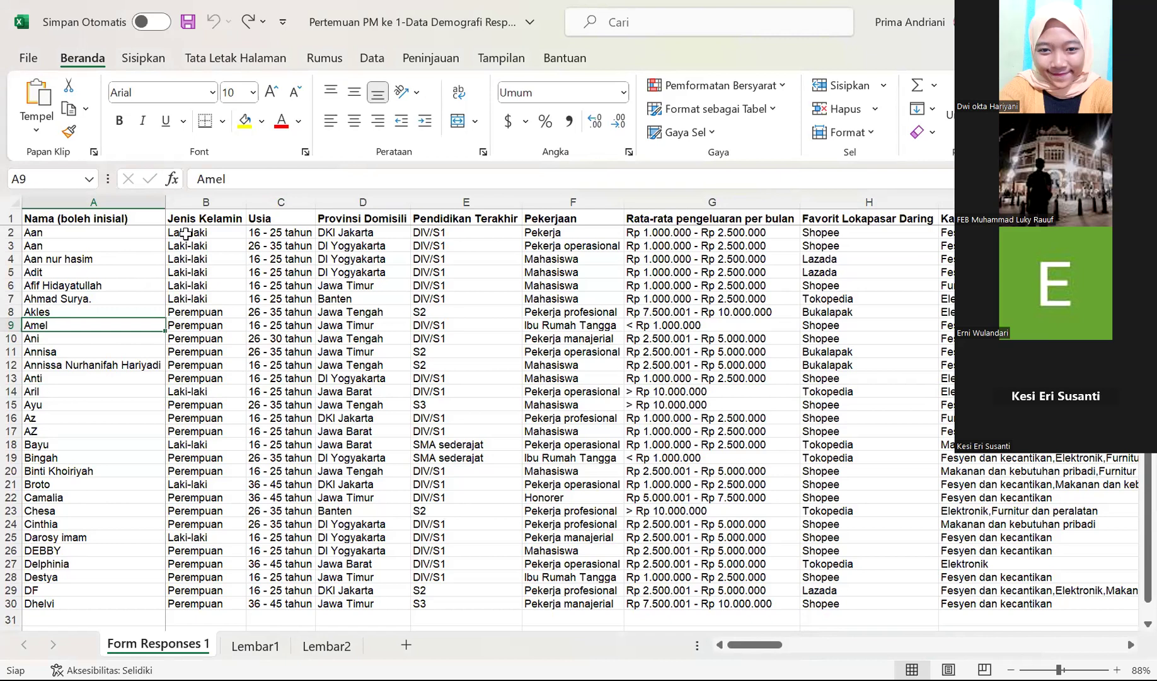
- Overwrite the Jenis Kelamin values in B2:B4 with the code 1
{"action": "left_click", "coordinate": [202, 245]}
{"action": "left_click", "coordinate": [207, 231]}
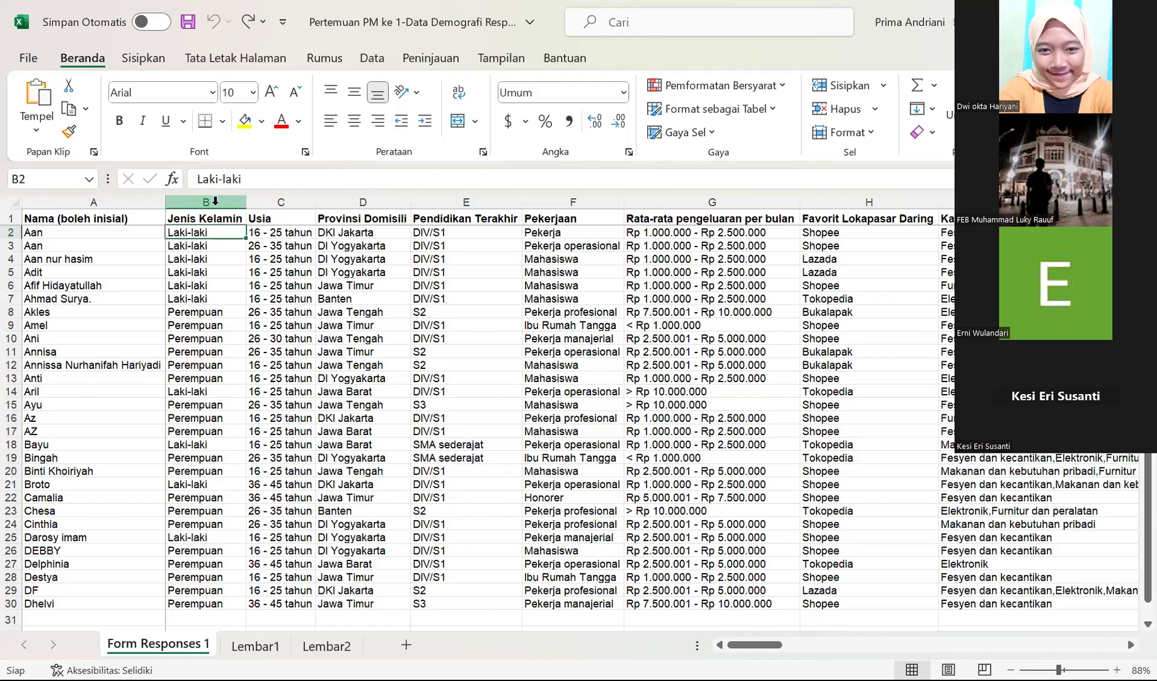
{"action": "type", "text": "1"}
{"action": "key", "text": "Return"}
{"action": "type", "text": "1"}
{"action": "key", "text": "Return"}
{"action": "type", "text": "1"}
{"action": "key", "text": "Return"}
{"action": "type", "text": "2"}
{"action": "key", "text": "Return"}
- Restore the text Laki-laki in the Jenis Kelamin cells B2:B4
{"action": "key", "text": "Up"}
{"action": "key", "text": "ctrl+z"}
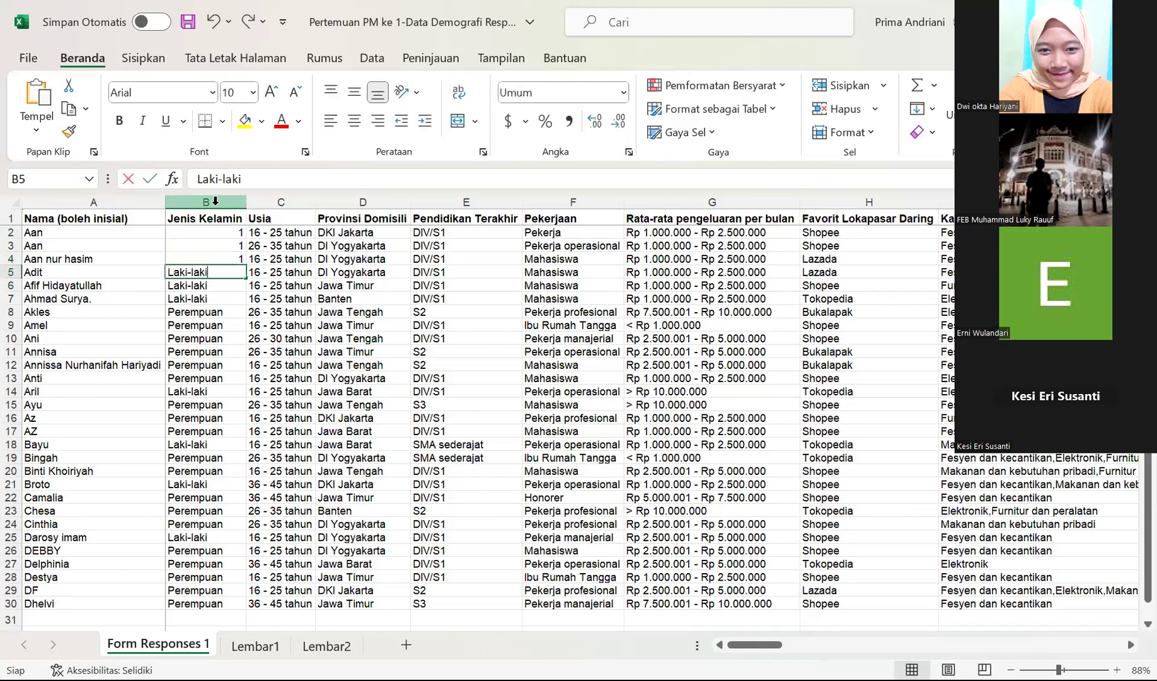
{"action": "type", "text": "1"}
{"action": "key", "text": "ctrl+z"}
{"action": "key", "text": "ctrl+z"}
{"action": "key", "text": "ctrl+z"}
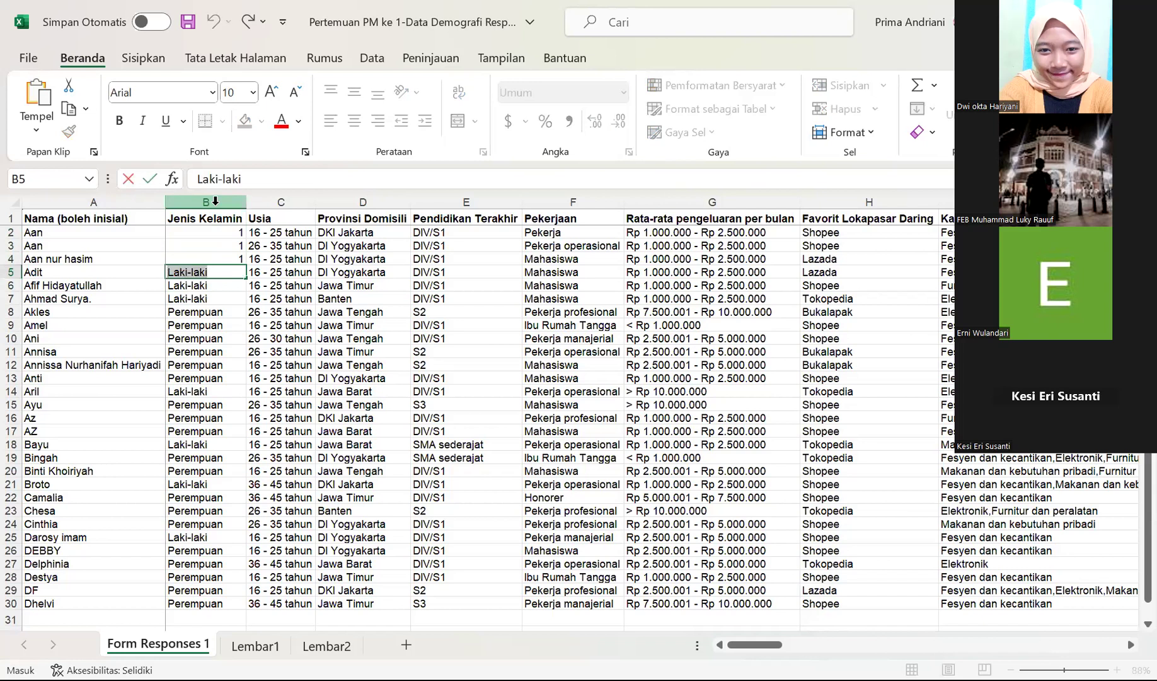
{"action": "key", "text": "Up"}
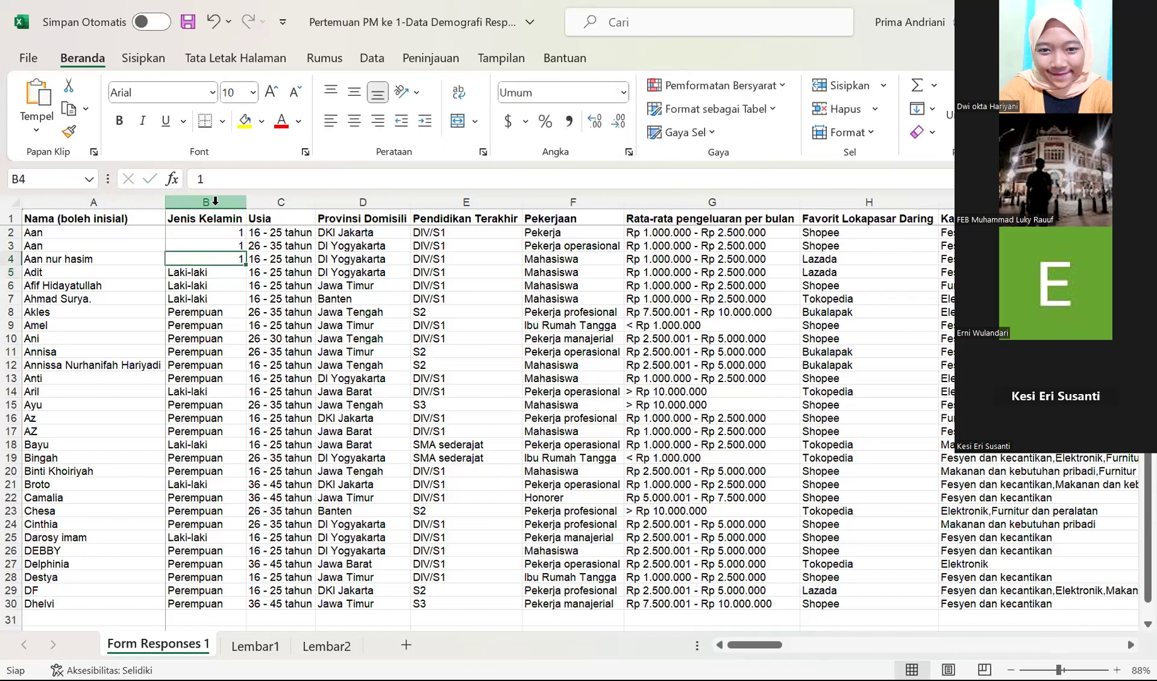
{"action": "type", "text": "L"}
{"action": "key", "text": "Up"}
{"action": "type", "text": "L"}
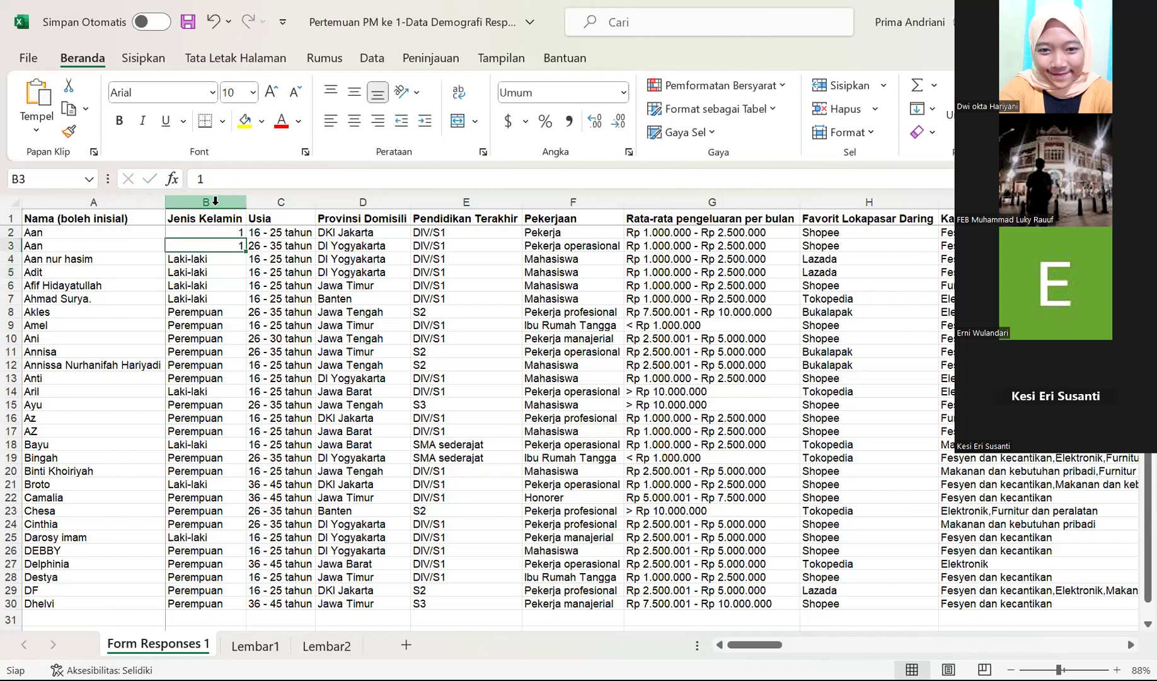
{"action": "key", "text": "Up"}
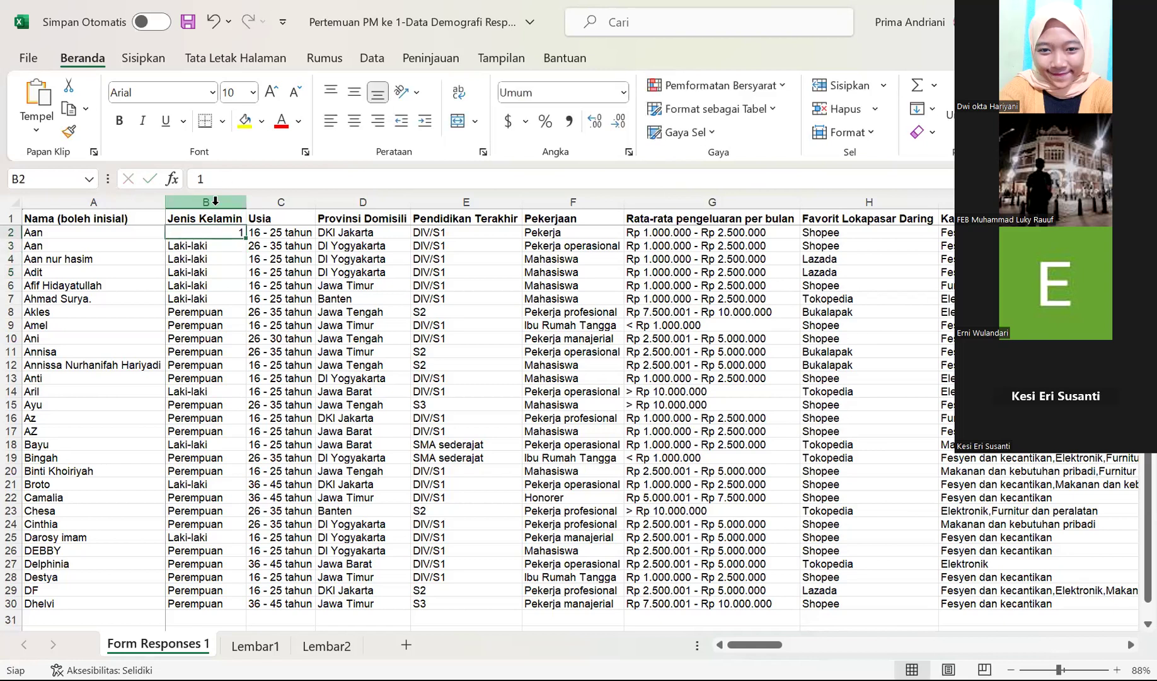
{"action": "type", "text": "Laki-laki"}
{"action": "key", "text": "Right"}
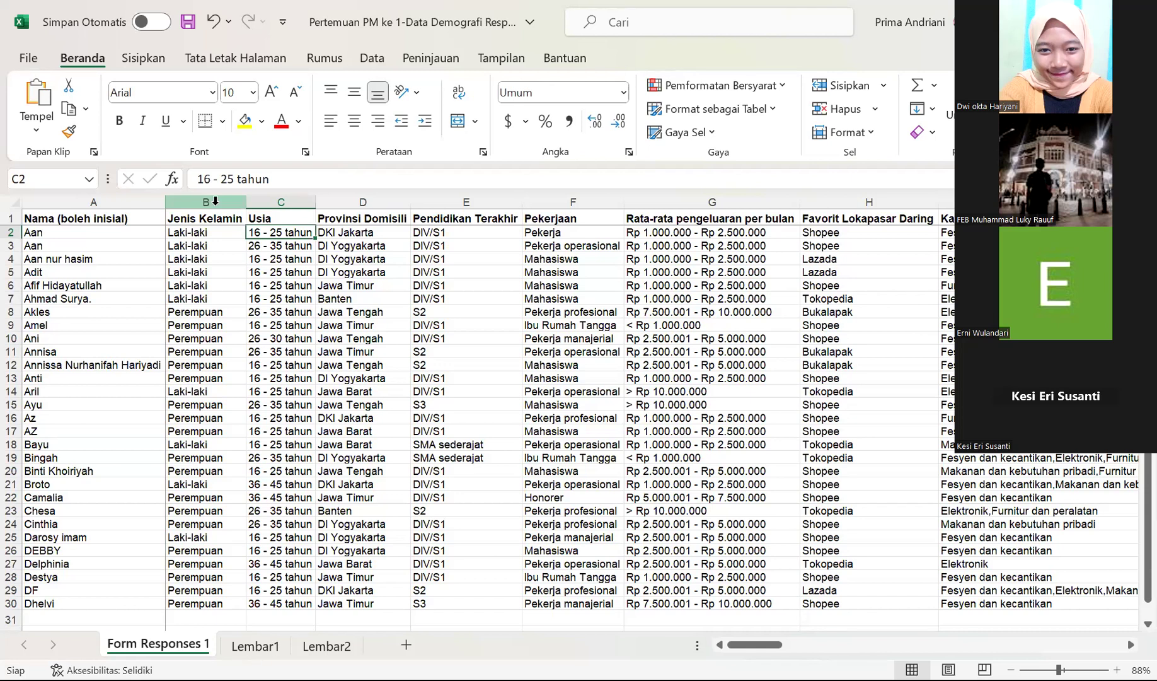
- Select the Usia column and examine the answer codes listed on the Lembar1 sheet, starting from Jenis Kelamin
{"action": "left_click", "coordinate": [293, 199]}
{"action": "key", "text": "ctrl+b"}
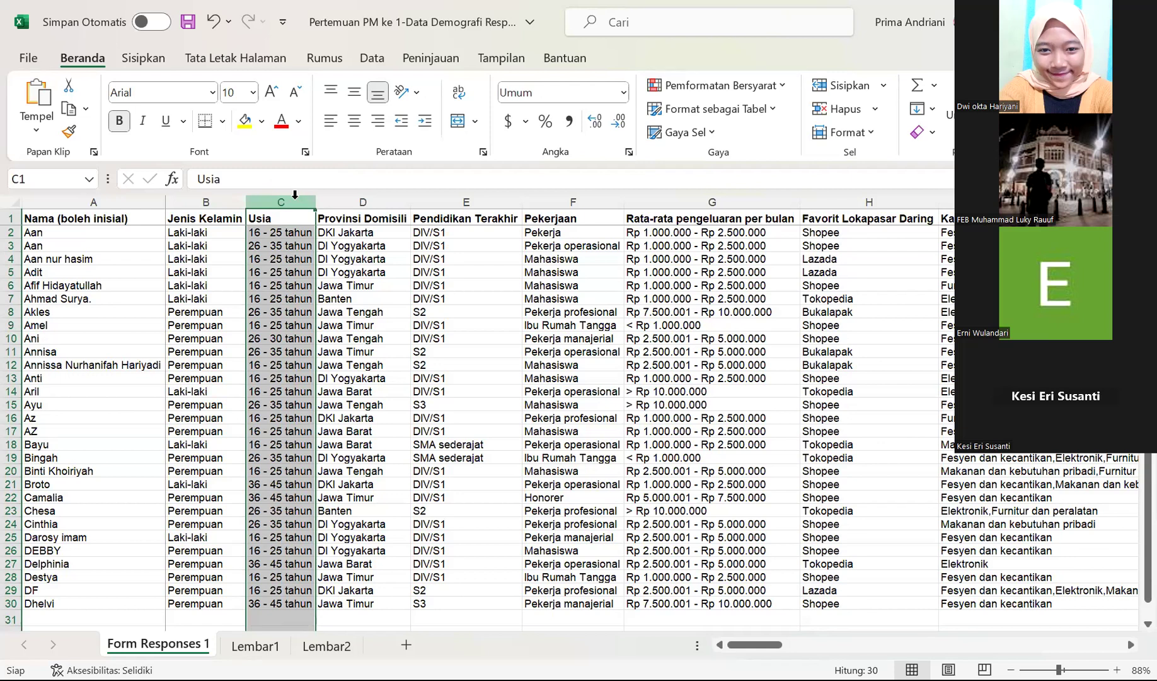
{"action": "left_click", "coordinate": [253, 645]}
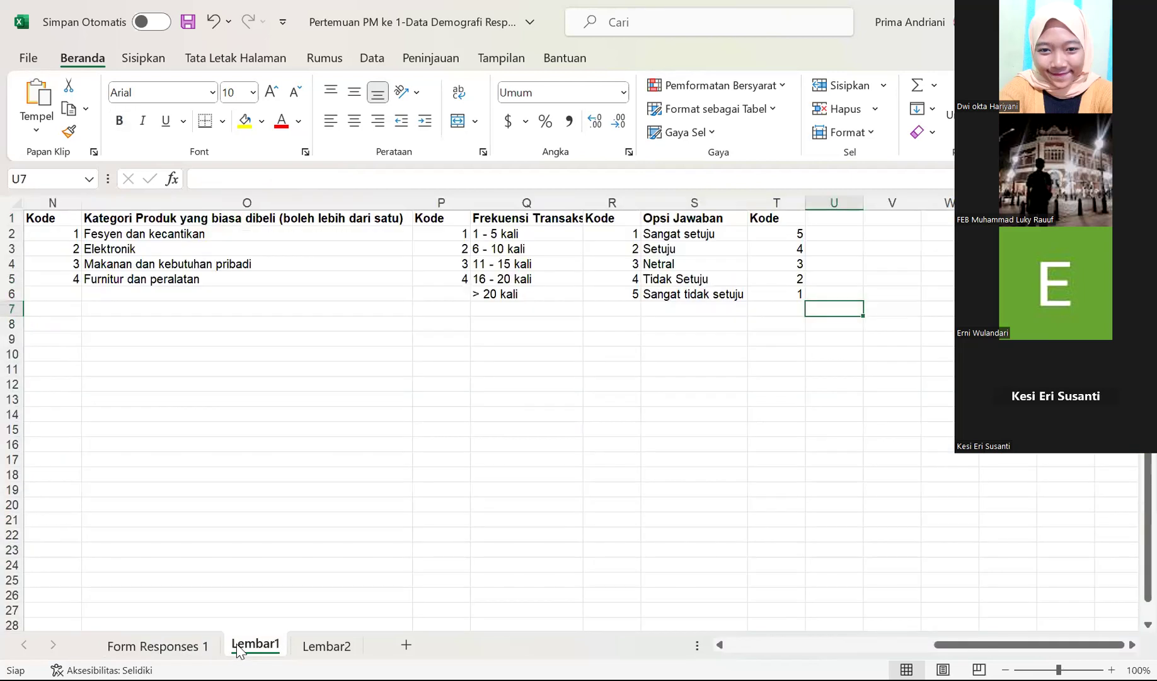
{"action": "scroll", "coordinate": [266, 473], "scroll_direction": "left", "scroll_amount": 6}
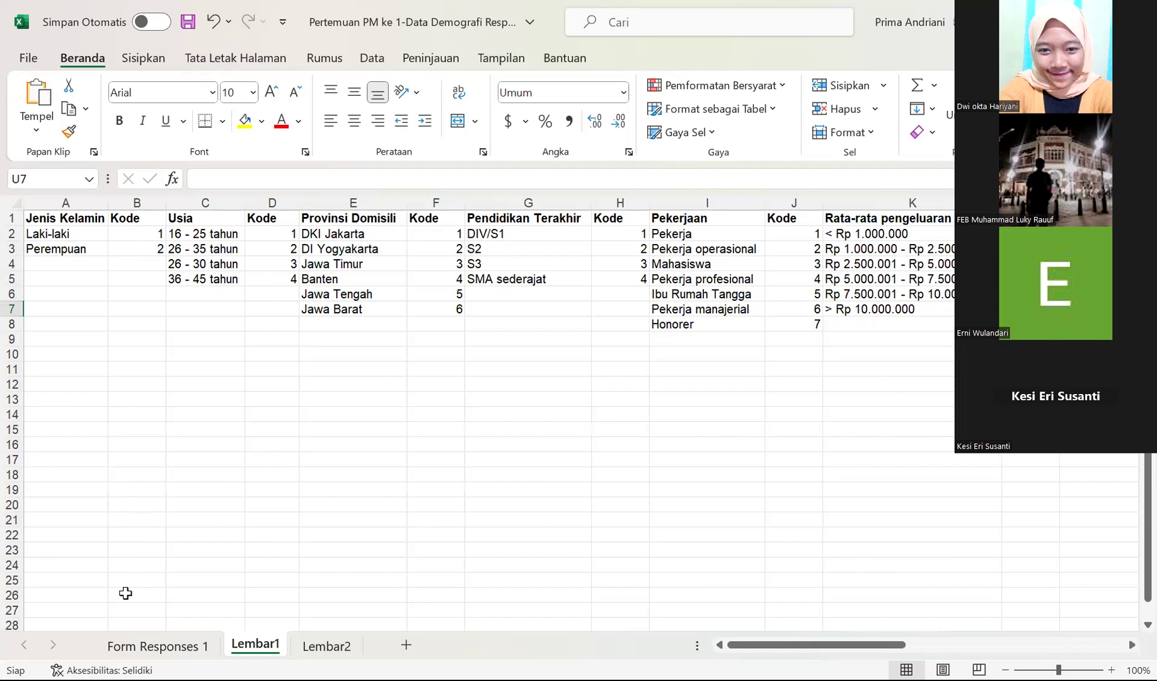
- Insert a new column before Usia on the Form Responses 1 sheet and give it the header Kode
{"action": "left_click", "coordinate": [118, 642]}
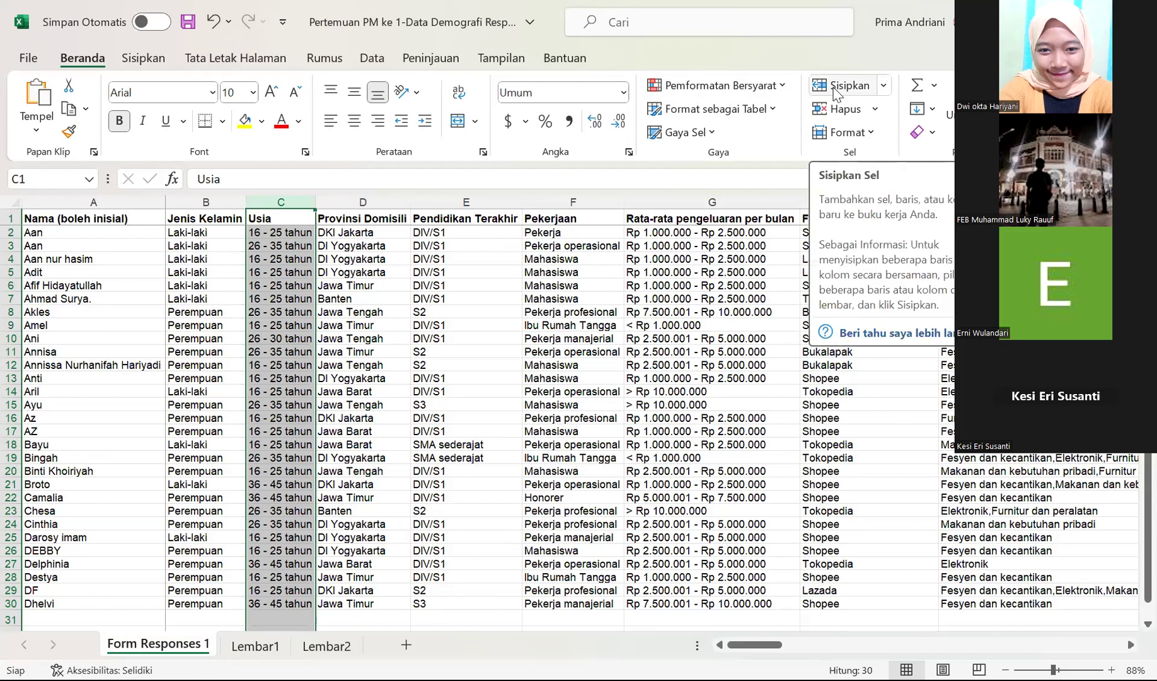
{"action": "left_click", "coordinate": [886, 86]}
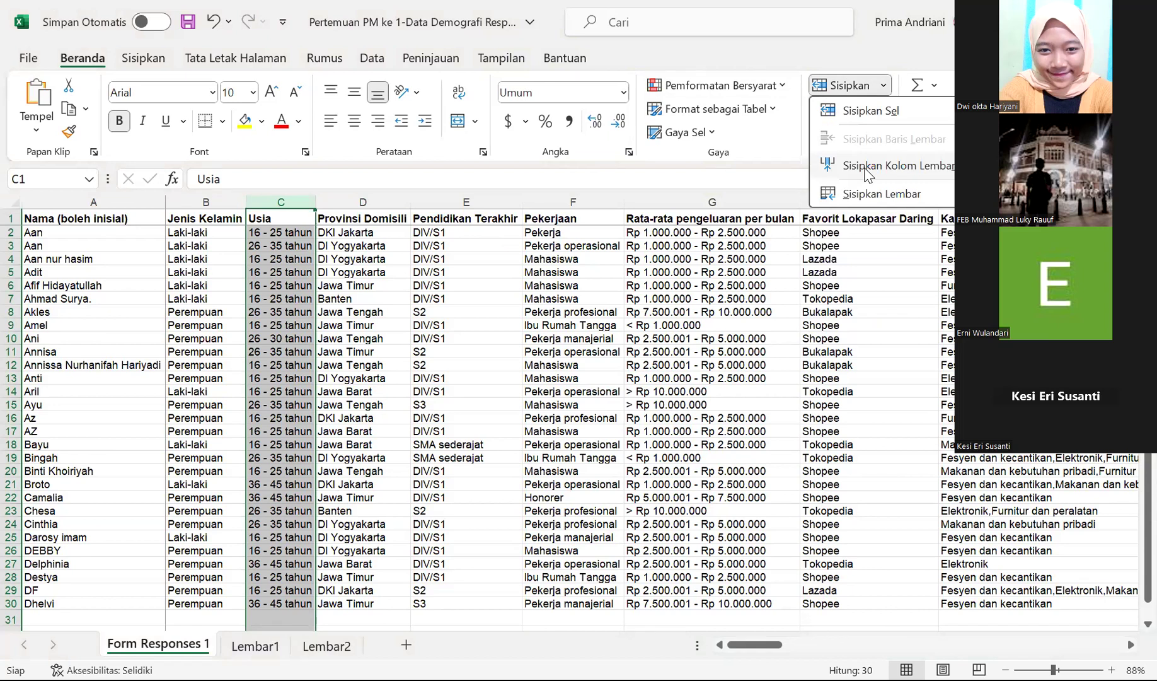
{"action": "left_click", "coordinate": [867, 167]}
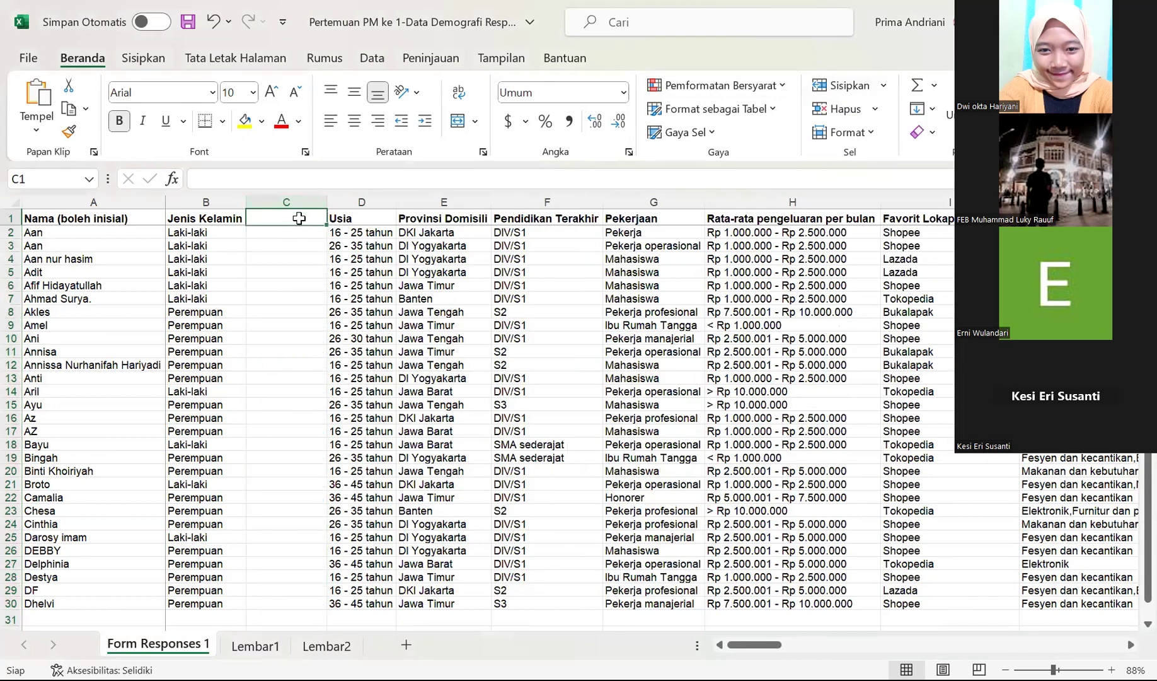
{"action": "type", "text": "Kode"}
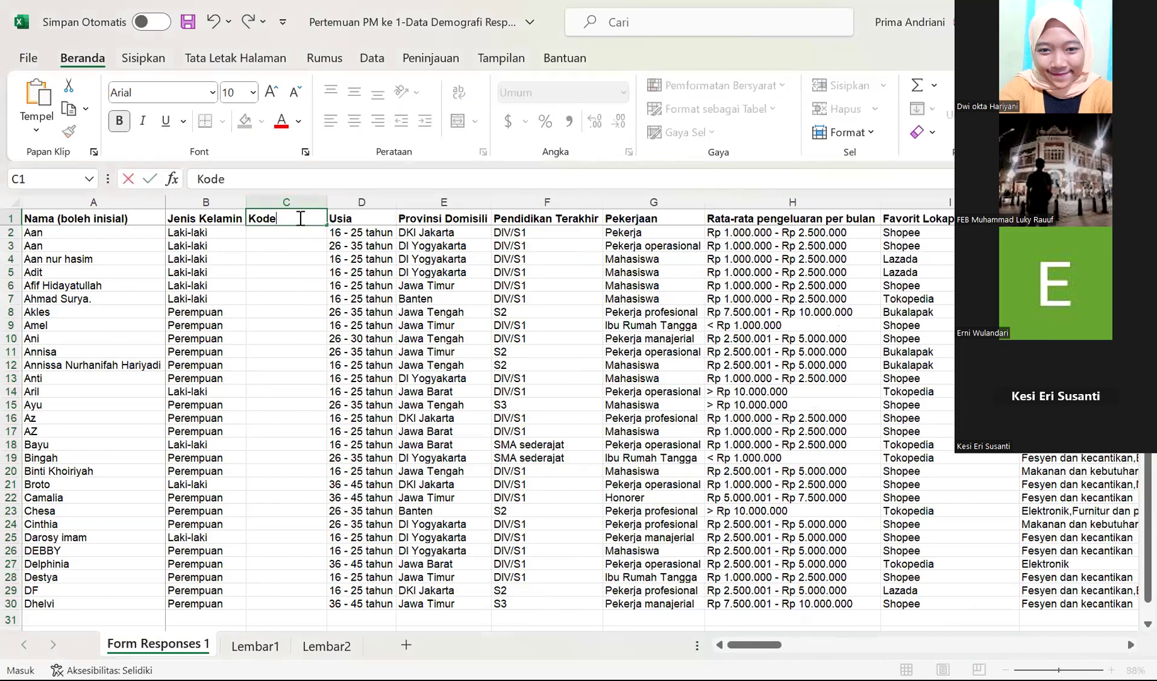
{"action": "left_click", "coordinate": [298, 233]}
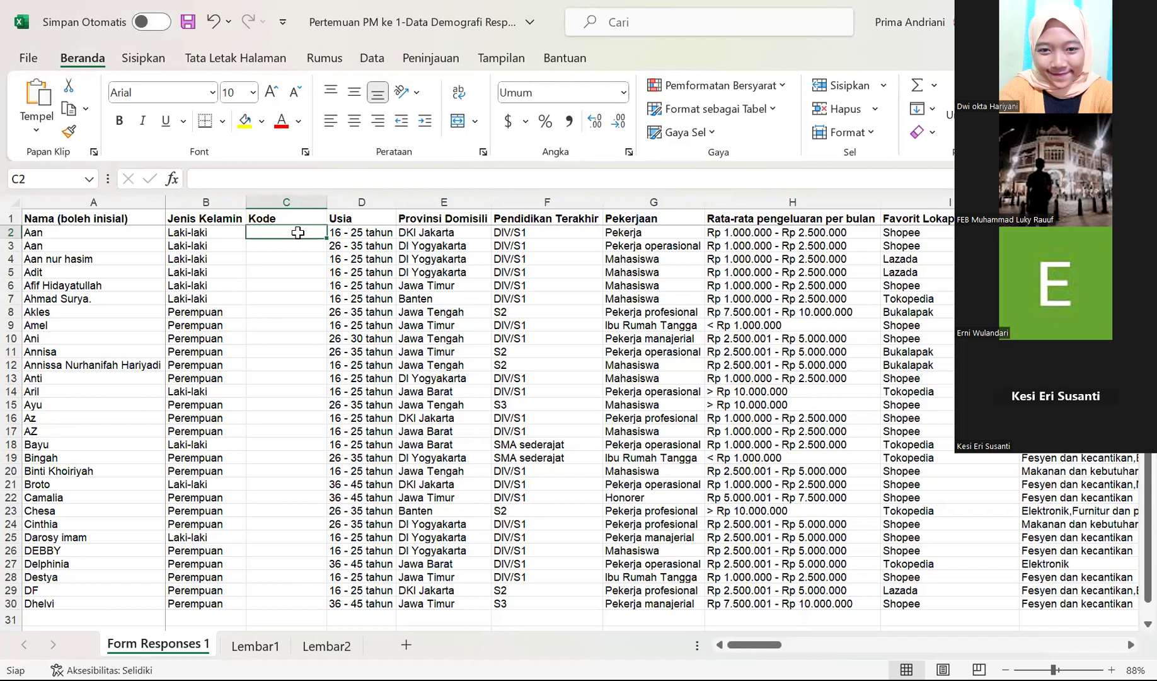
- Start an IF formula in C2 that tests whether B2 equals "LAKI=LAKI", with 1 as the true value
{"action": "type", "text": "="}
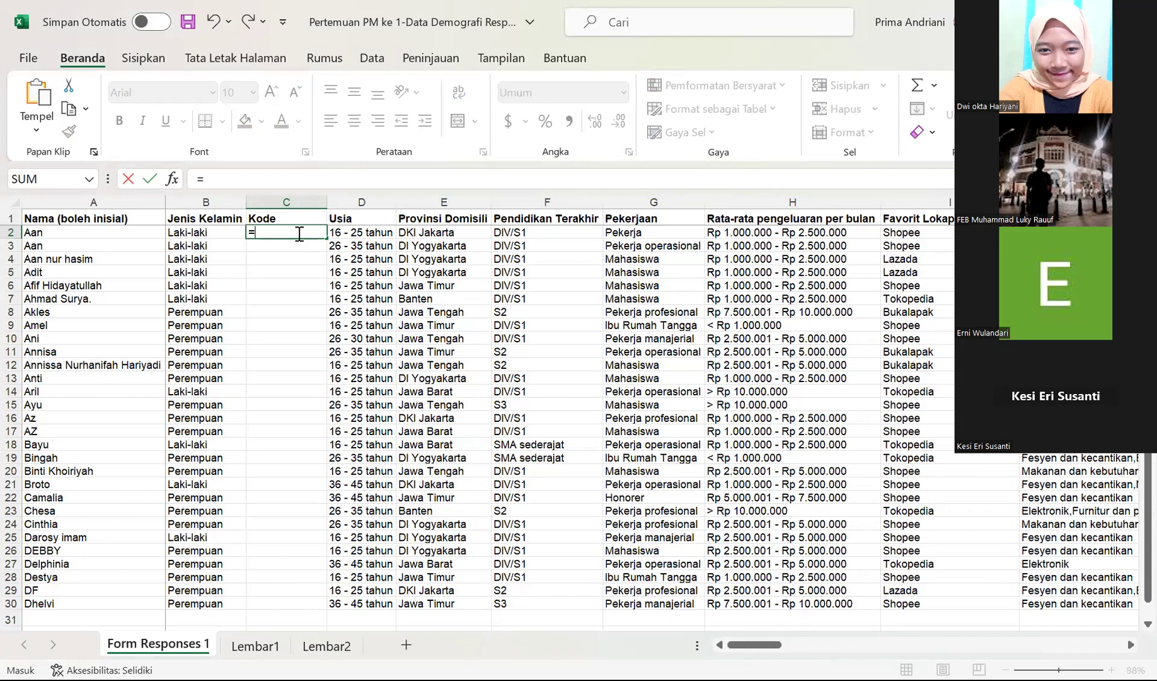
{"action": "type", "text": "("}
{"action": "key", "text": "BackSpace"}
{"action": "type", "text": "IF"}
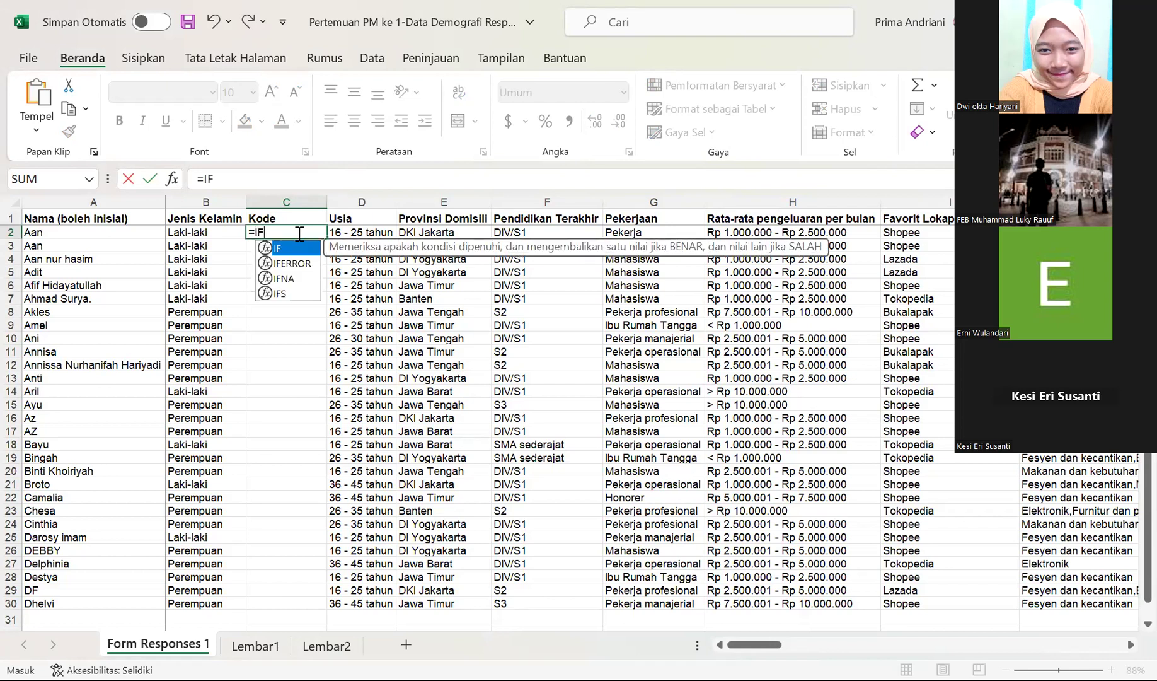
{"action": "type", "text": "("}
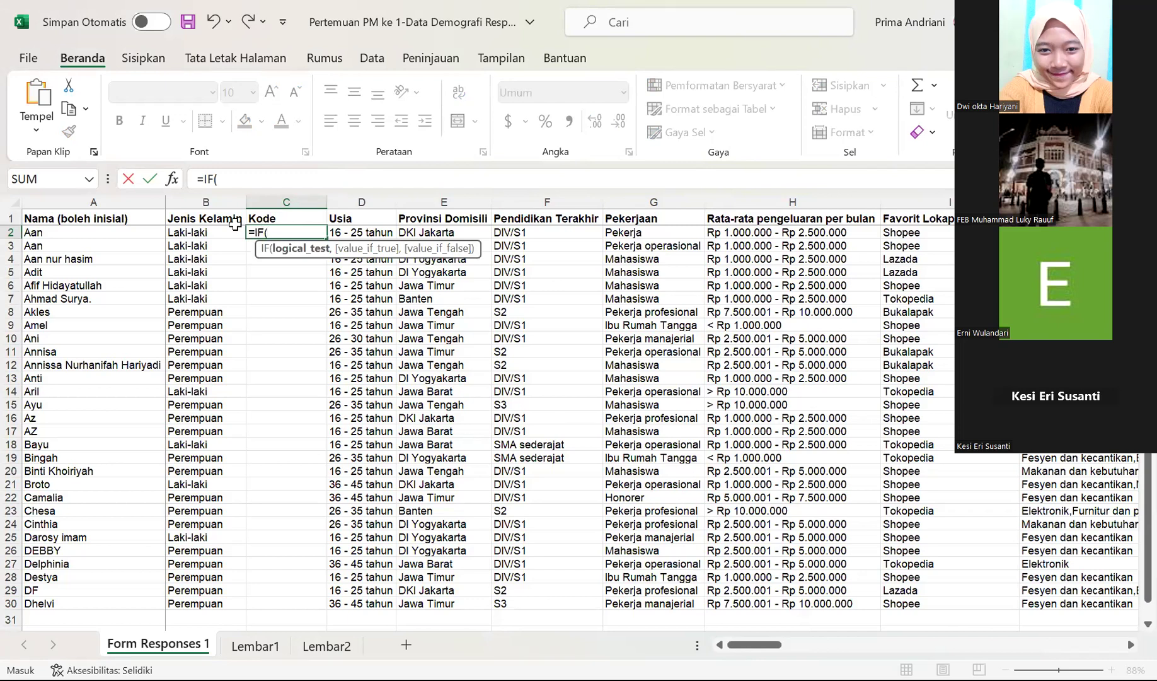
{"action": "left_click", "coordinate": [204, 232]}
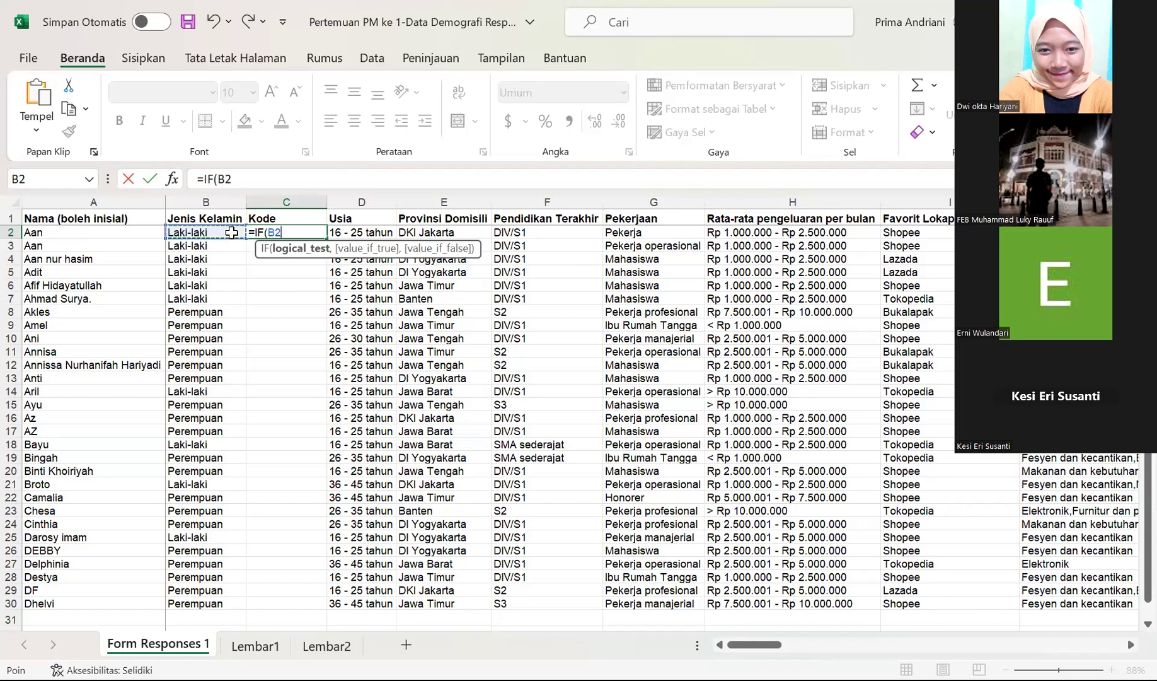
{"action": "type", "text": "=\""}
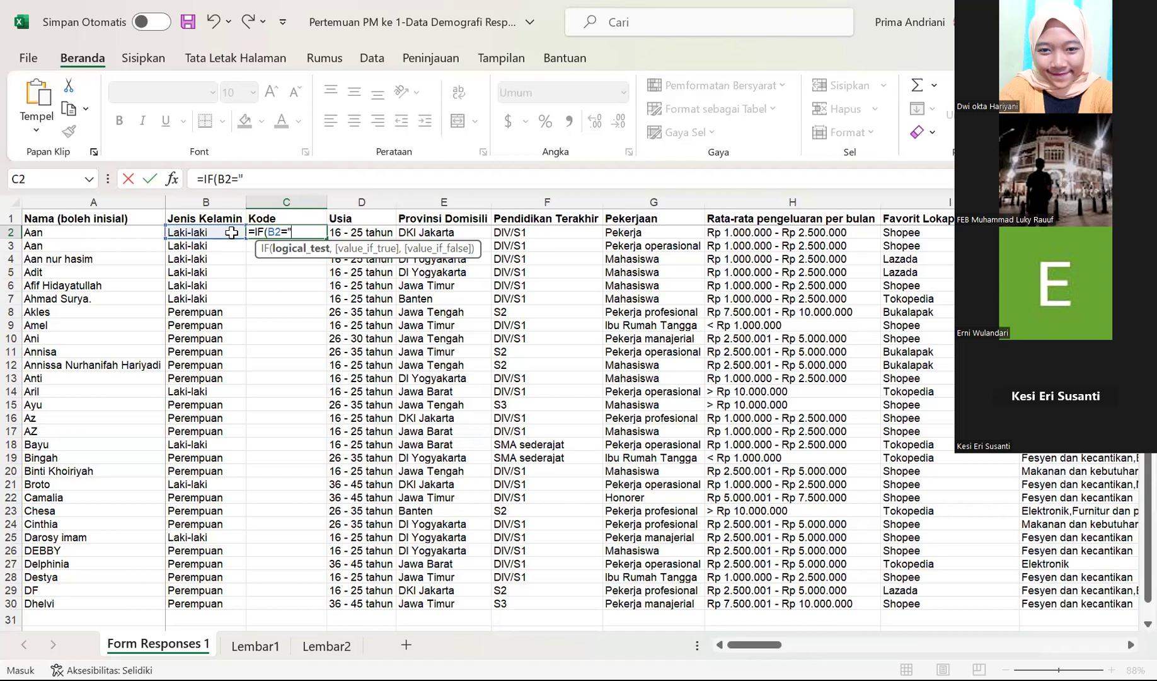
{"action": "type", "text": "LAKI=LAKI"}
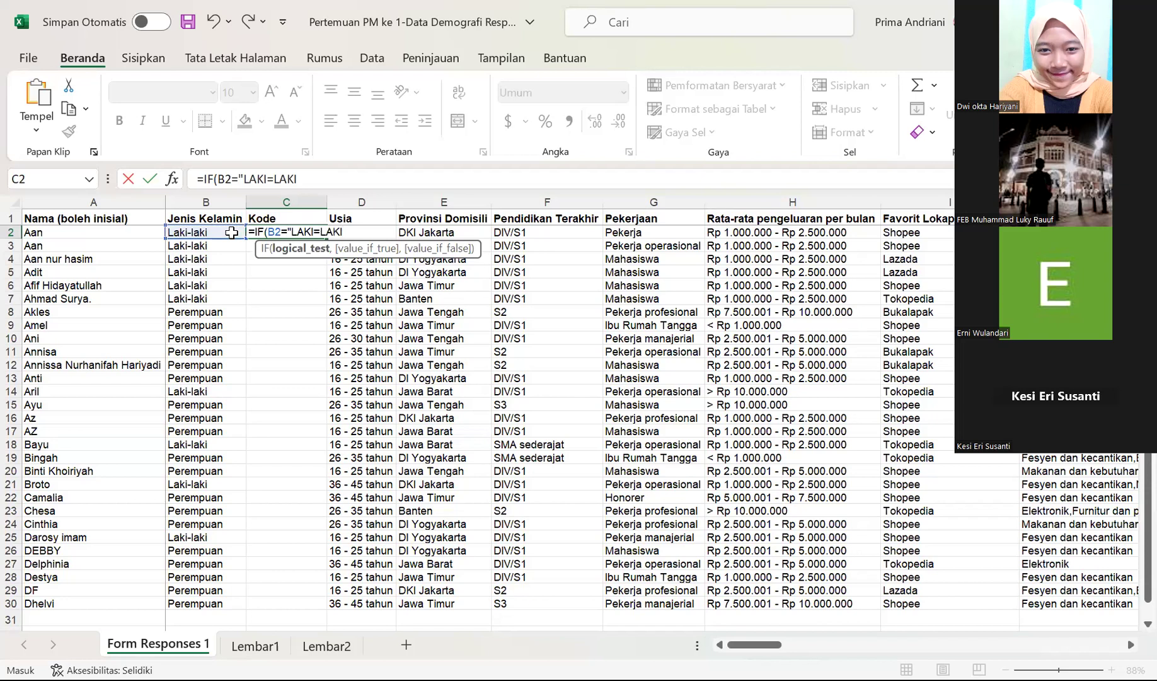
{"action": "type", "text": "\","}
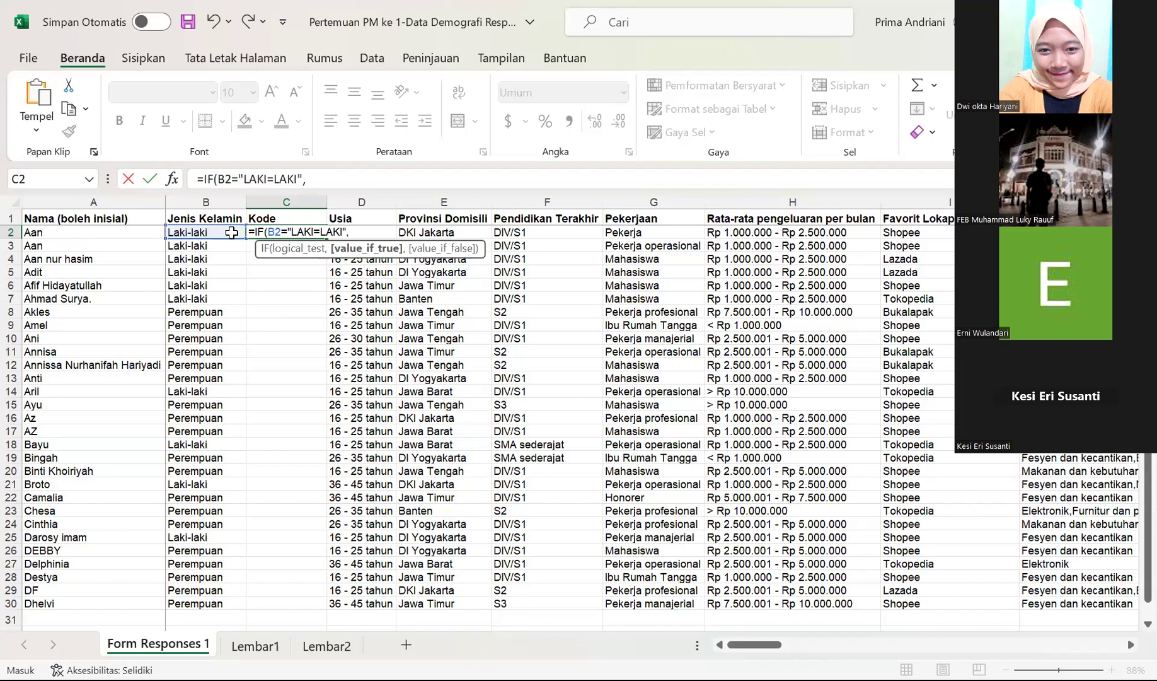
{"action": "type", "text": "1"}
- Correct the test text in the C2 formula to "LAKI-LAKI" and complete it with 2 as the false value
{"action": "left_click", "coordinate": [275, 182]}
{"action": "key", "text": "Delete"}
{"action": "type", "text": "-"}
{"action": "left_click", "coordinate": [334, 182]}
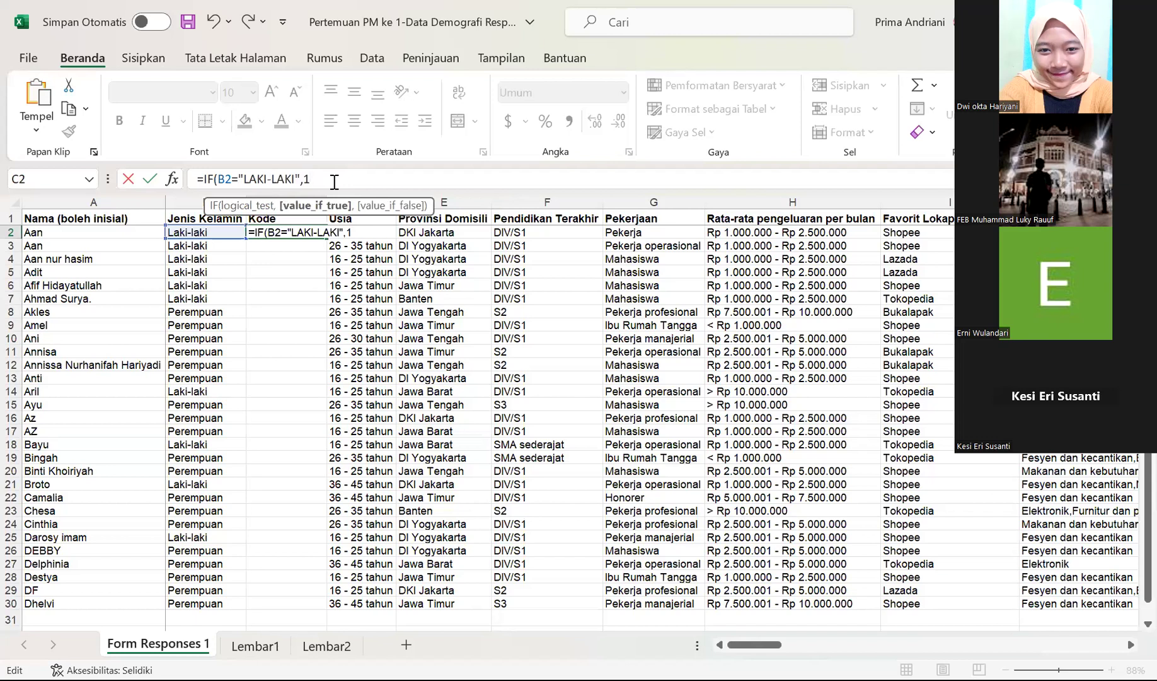
{"action": "type", "text": ","}
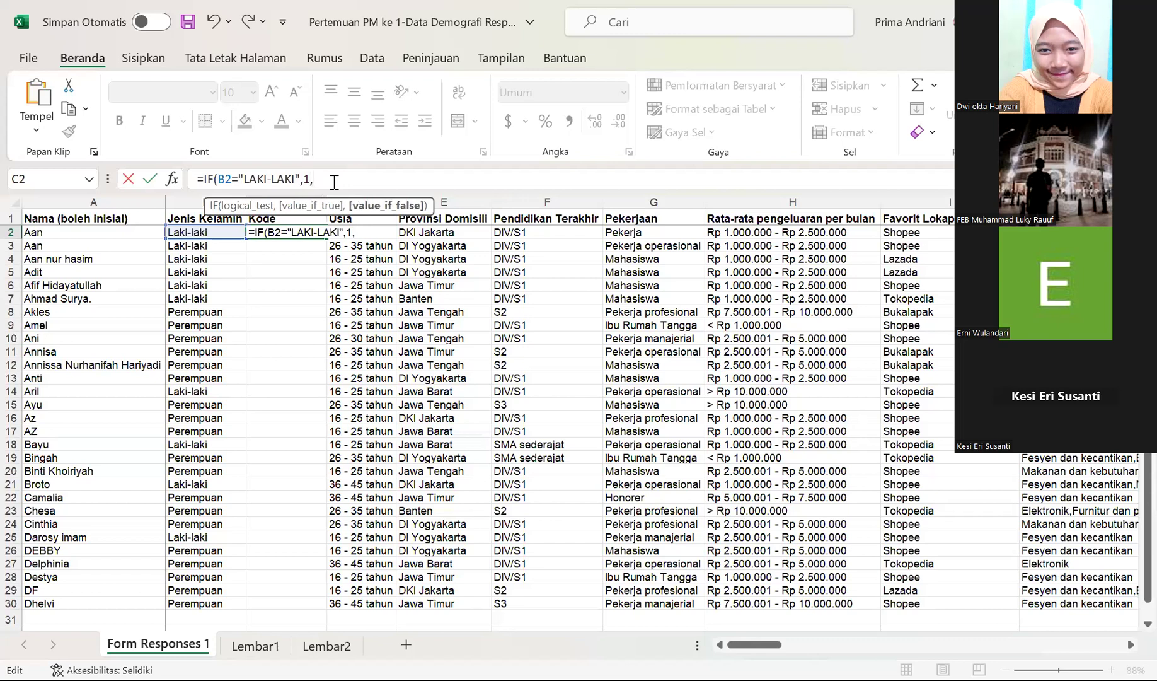
{"action": "type", "text": "2)"}
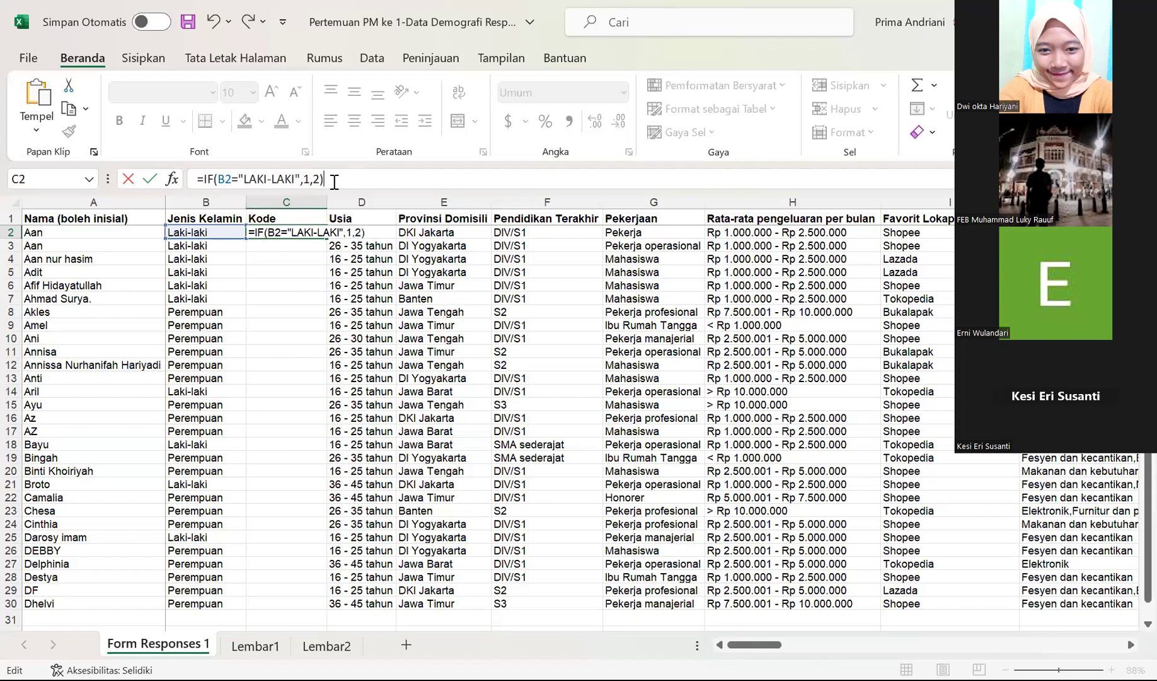
{"action": "key", "text": "ctrl+Return"}
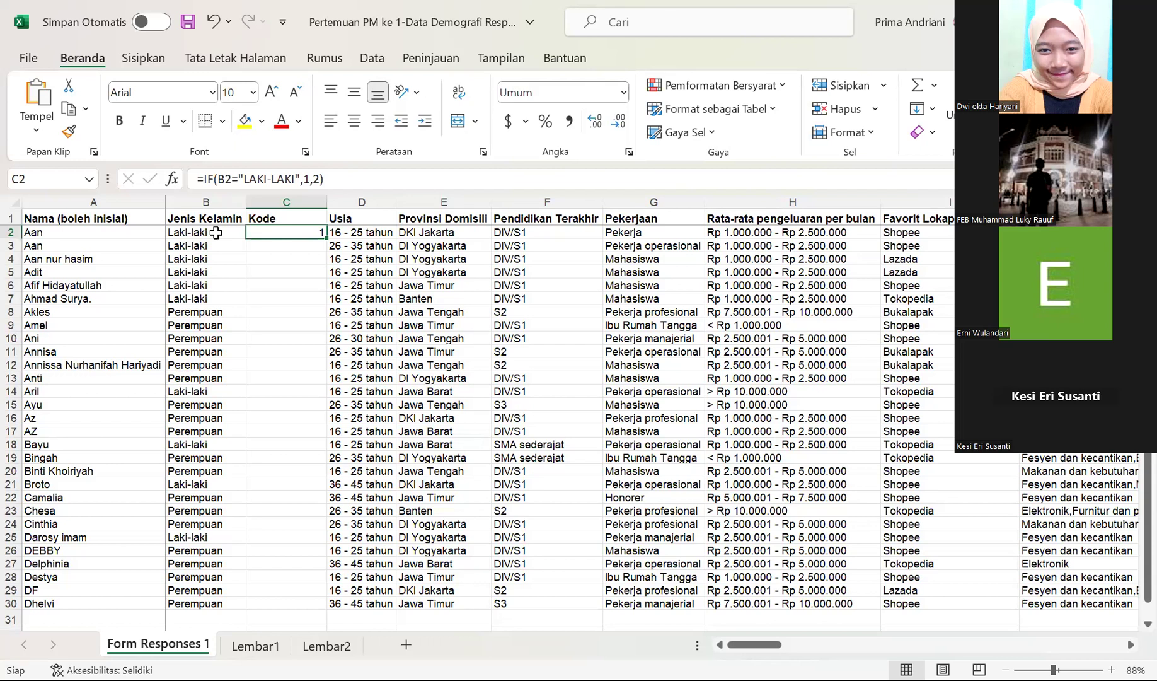
- Fill the C2 formula down the Kode column to row 30
{"action": "left_click_drag", "start_coordinate": [326, 241], "coordinate": [327, 242]}
{"action": "double_click", "coordinate": [327, 243]}
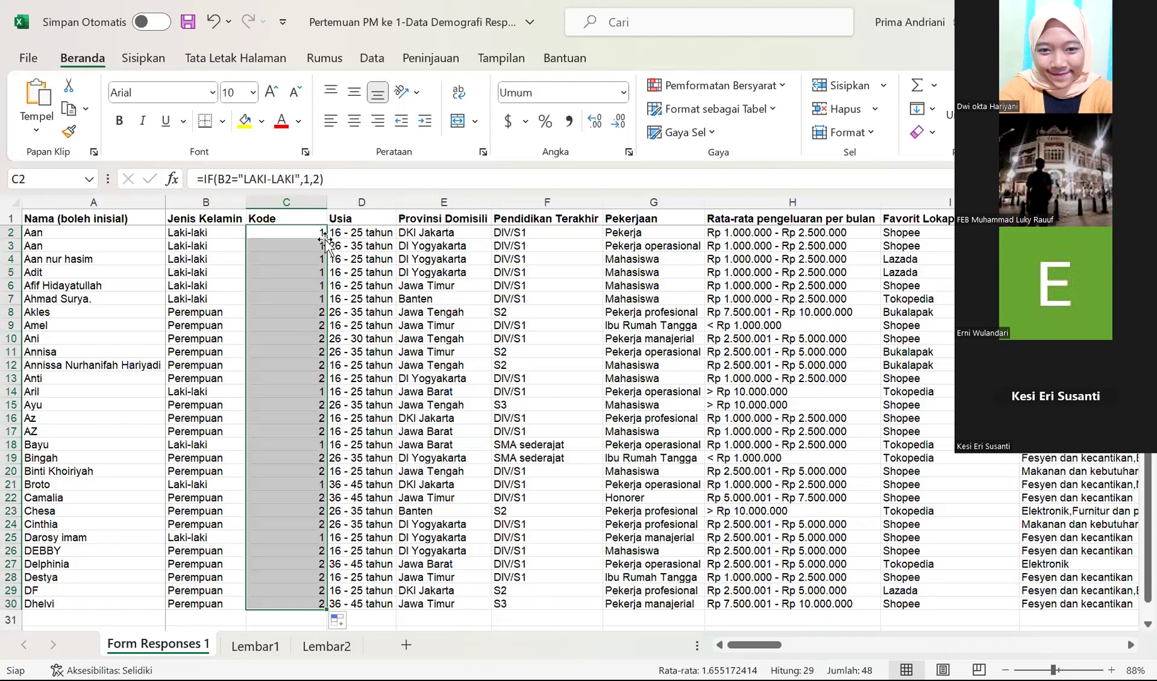
{"action": "left_click", "coordinate": [325, 234]}
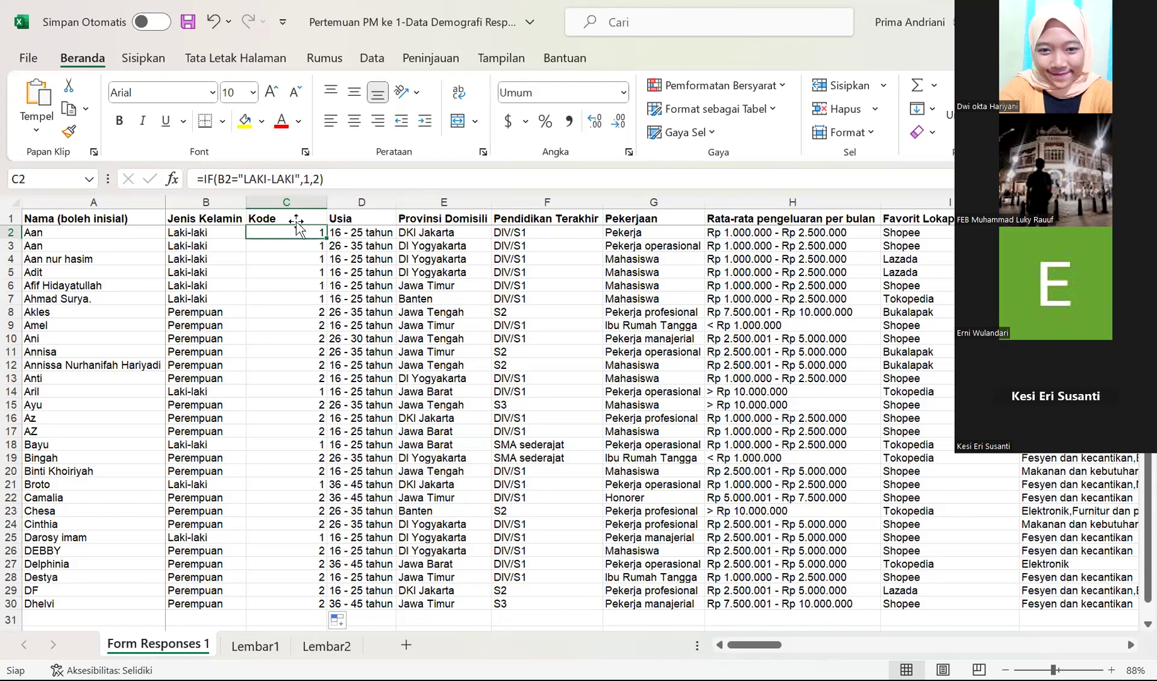
- Clear the formulas from the Kode column in C2:C30
{"action": "left_click_drag", "start_coordinate": [304, 233], "coordinate": [297, 628]}
{"action": "left_click_drag", "start_coordinate": [292, 573], "coordinate": [295, 586]}
{"action": "key", "text": "Delete"}
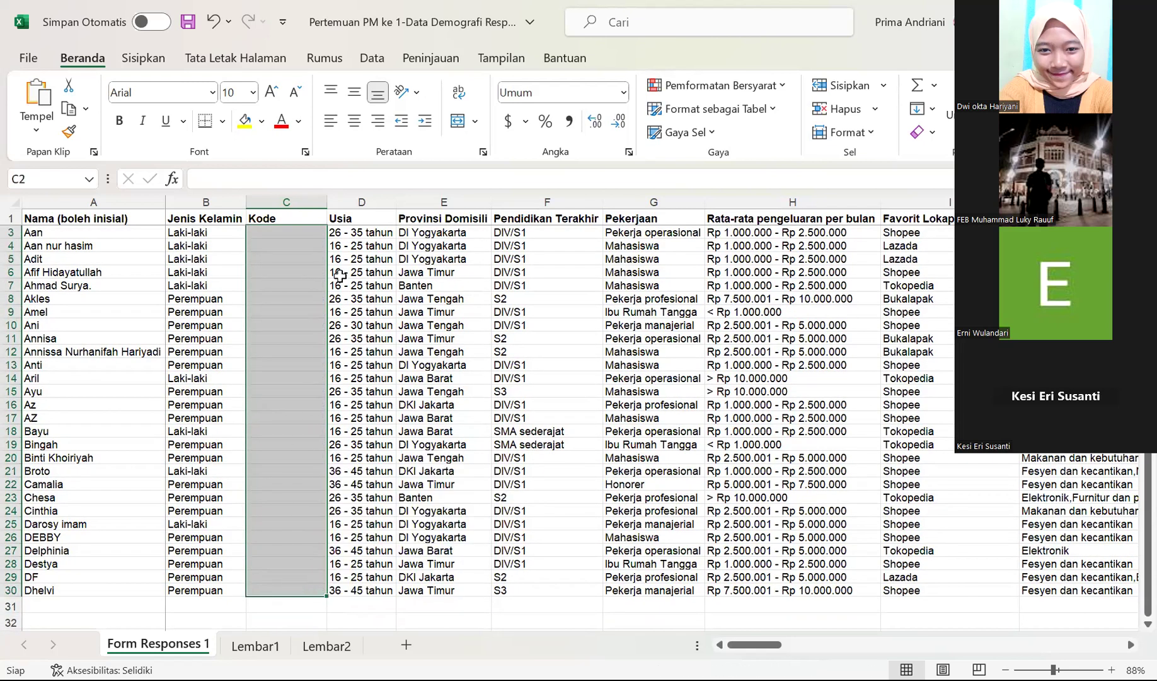
{"action": "left_click", "coordinate": [306, 236]}
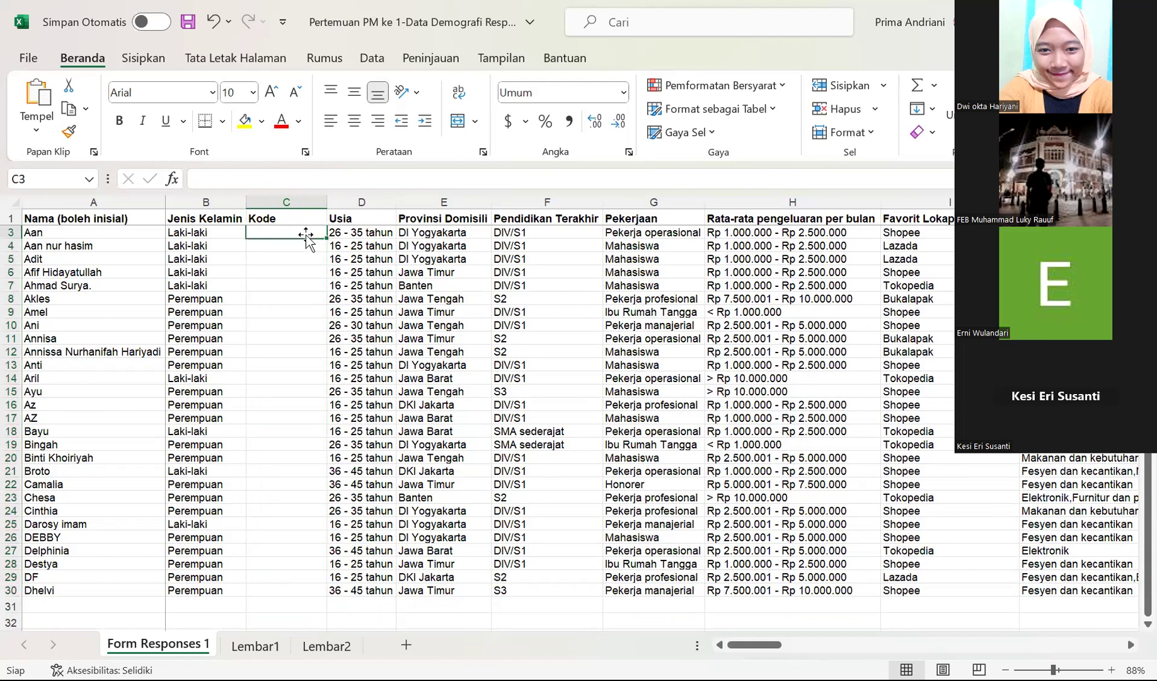
{"action": "type", "text": "="}
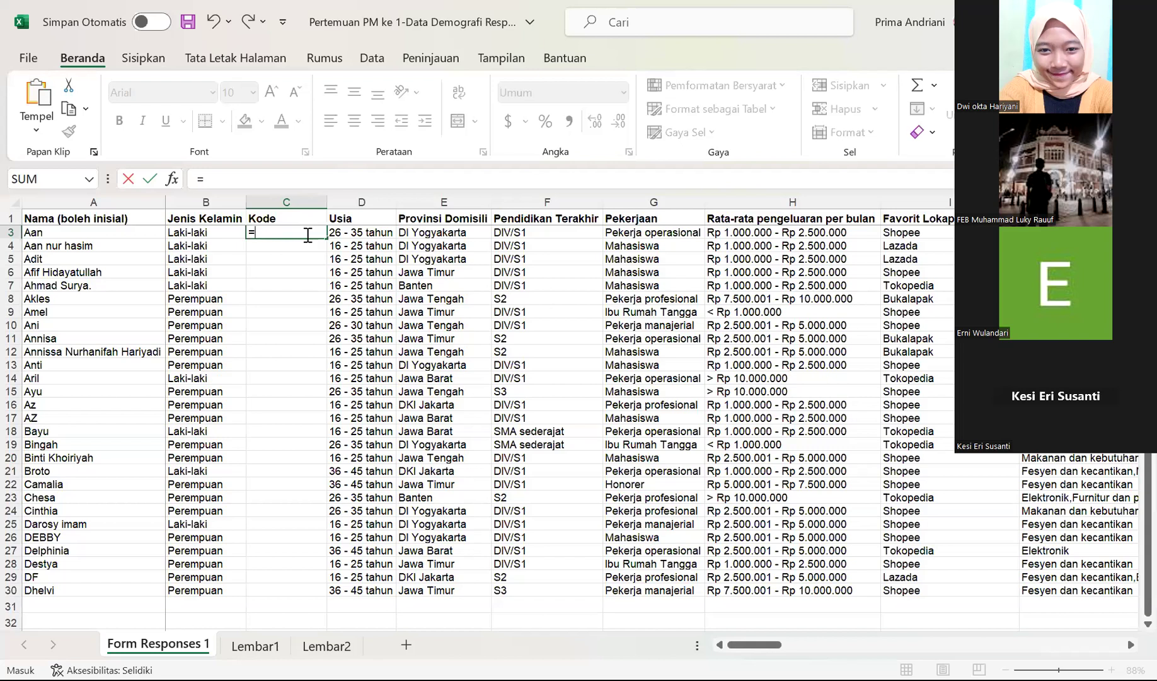
{"action": "type", "text": "IF"}
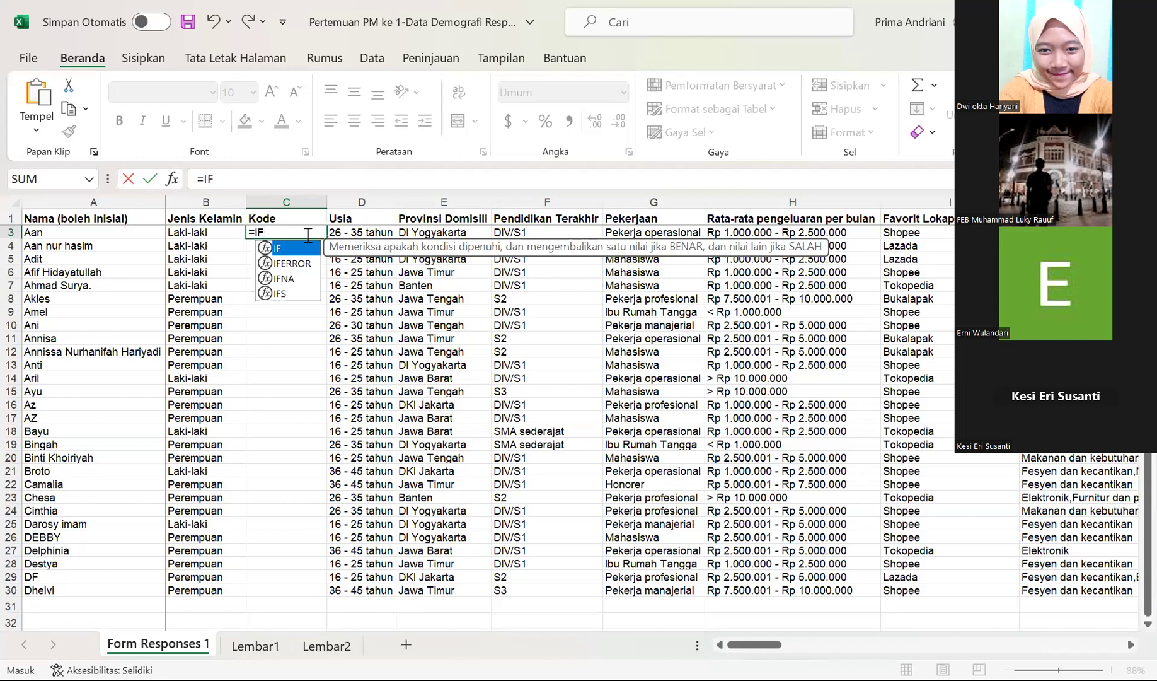
{"action": "type", "text": "("}
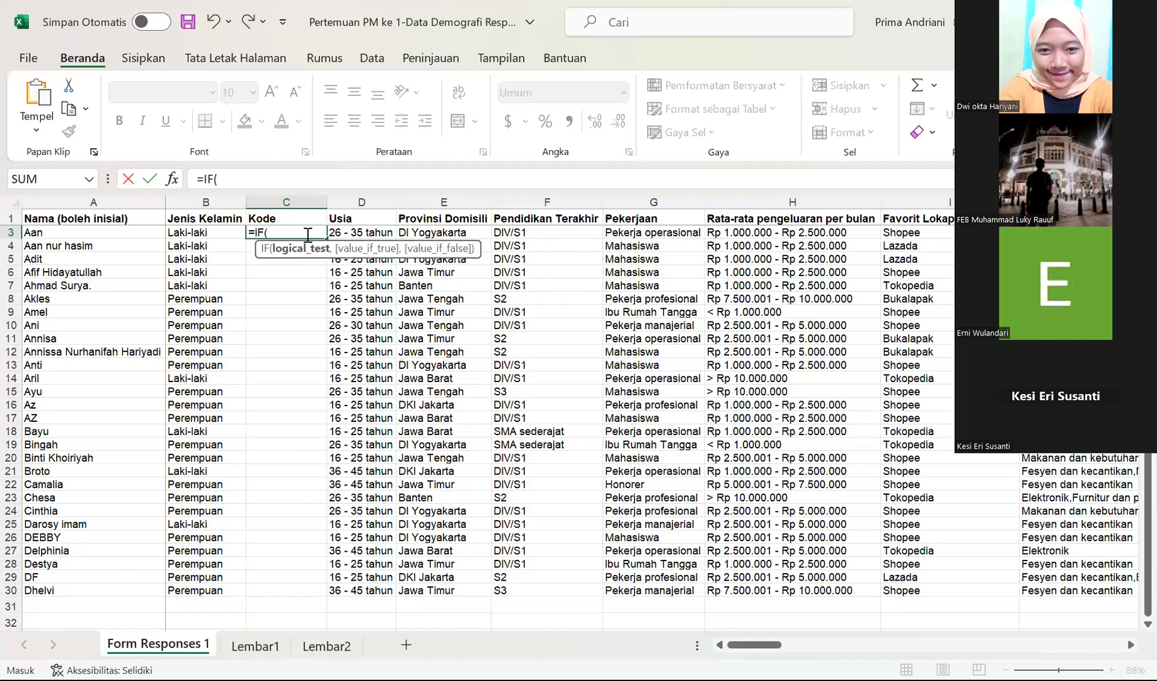
{"action": "left_click", "coordinate": [221, 232]}
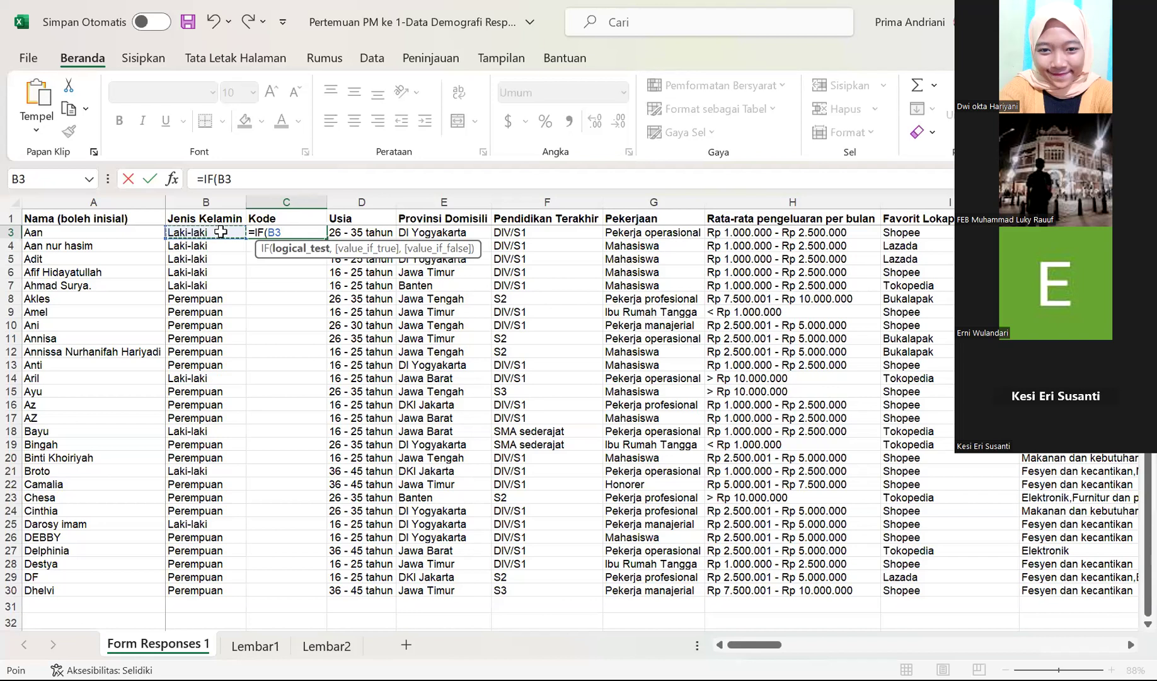
{"action": "scroll", "coordinate": [219, 287], "scroll_direction": "up", "scroll_amount": 1}
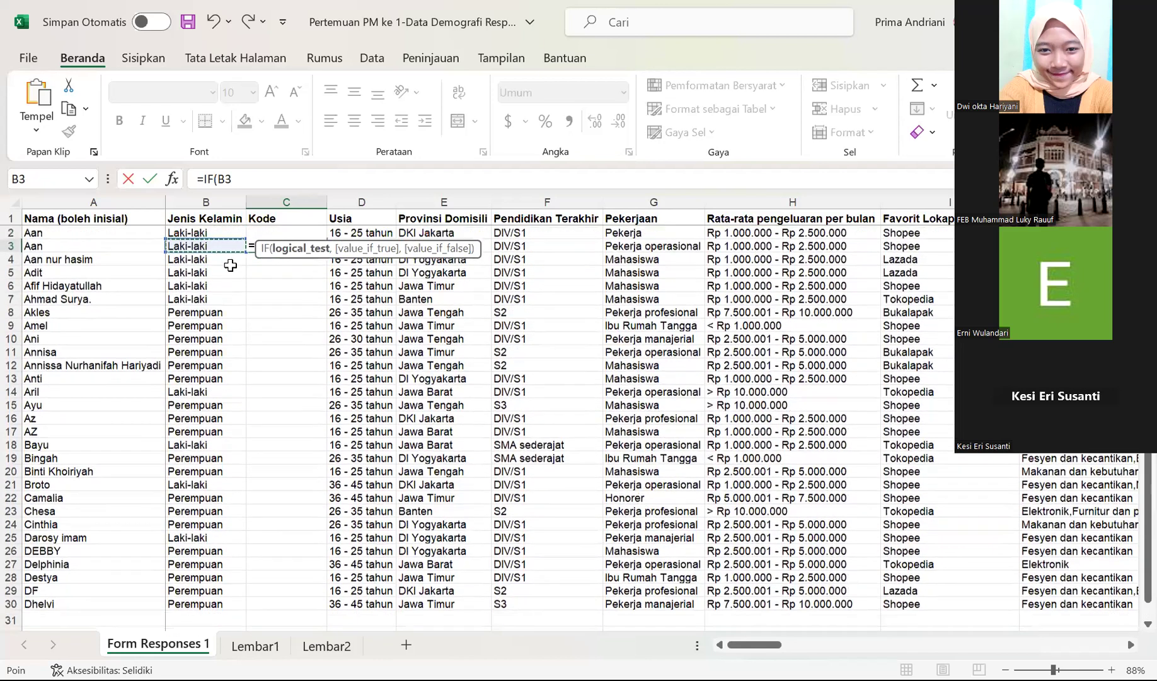
{"action": "left_click", "coordinate": [234, 232]}
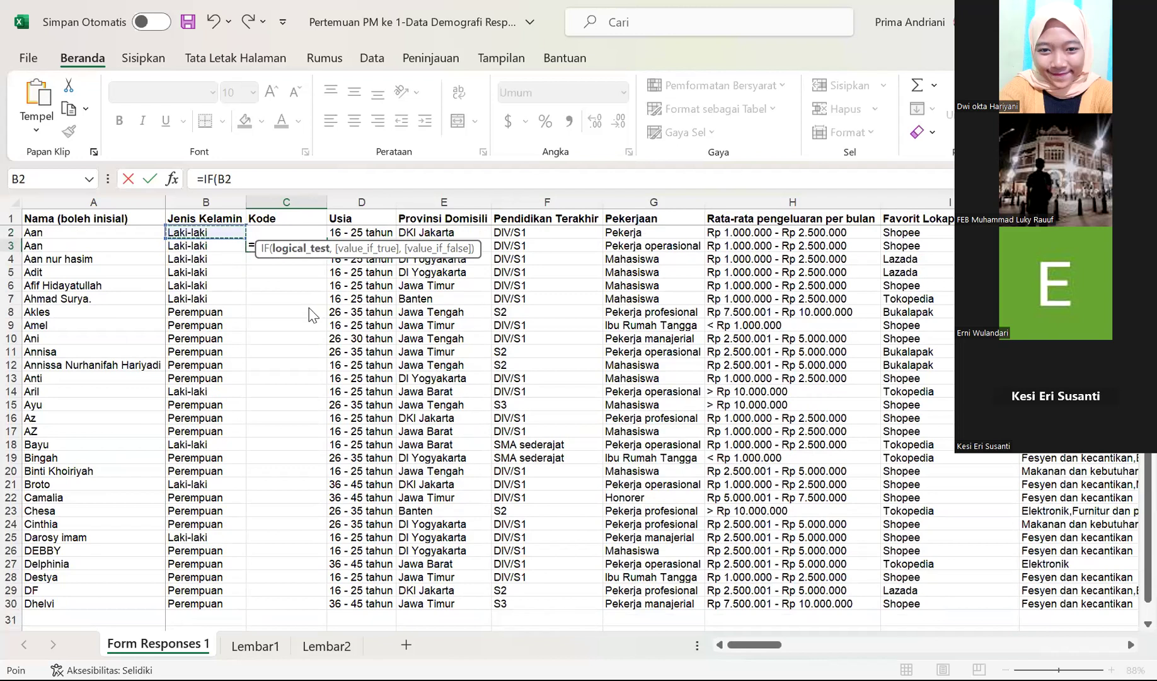
{"action": "key", "text": "Return"}
{"action": "left_click", "coordinate": [807, 278]}
{"action": "key", "text": "BackSpace"}
{"action": "key", "text": "BackSpace"}
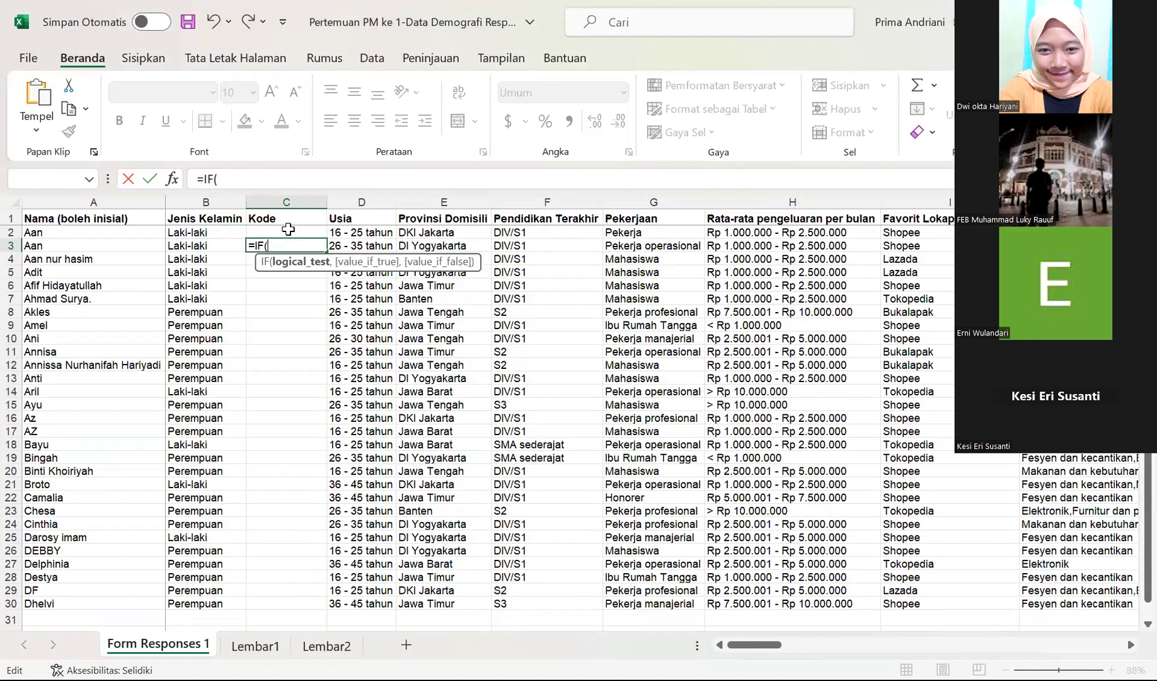
{"action": "key", "text": "BackSpace"}
{"action": "key", "text": "BackSpace"}
{"action": "key", "text": "BackSpace"}
{"action": "key", "text": "BackSpace"}
- Enter the formula =IF(B2="LAKI-LAKI",1,2) in C2 of the Kode column
{"action": "left_click", "coordinate": [289, 229]}
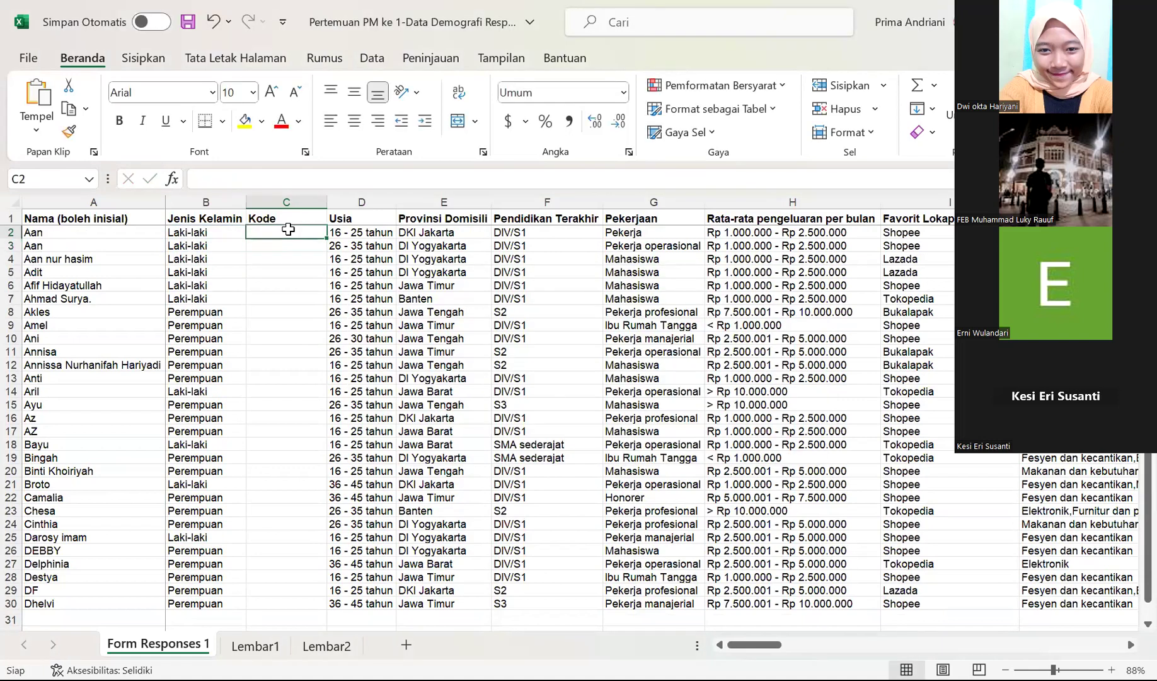
{"action": "type", "text": "="}
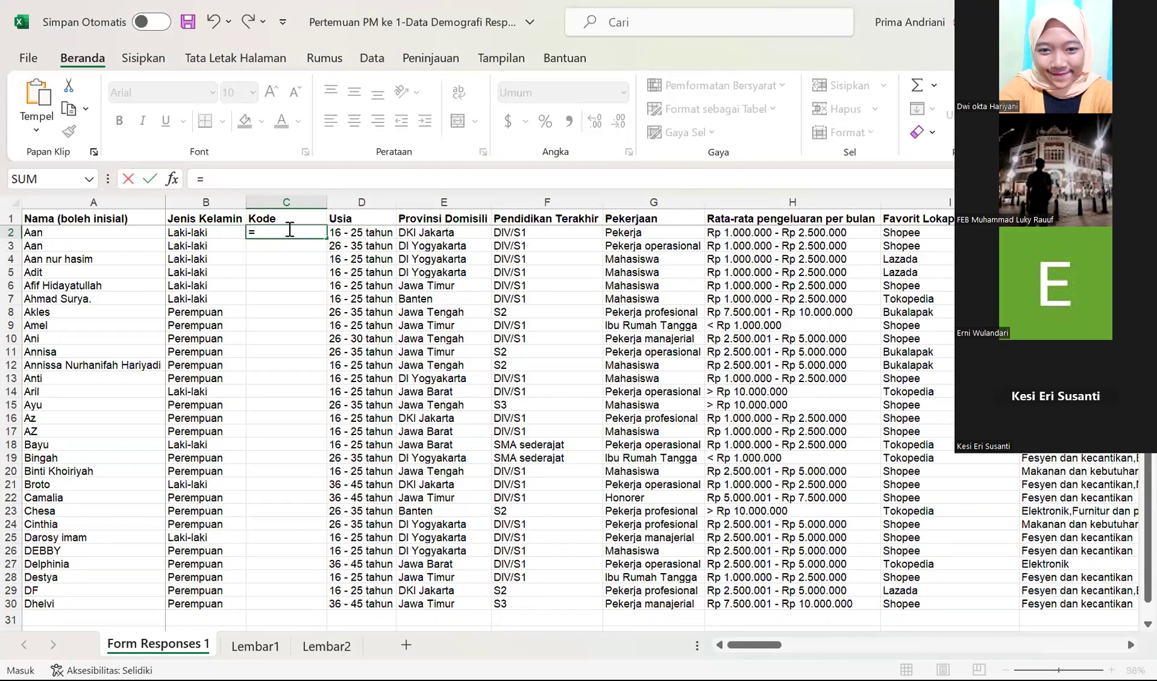
{"action": "type", "text": "IF("}
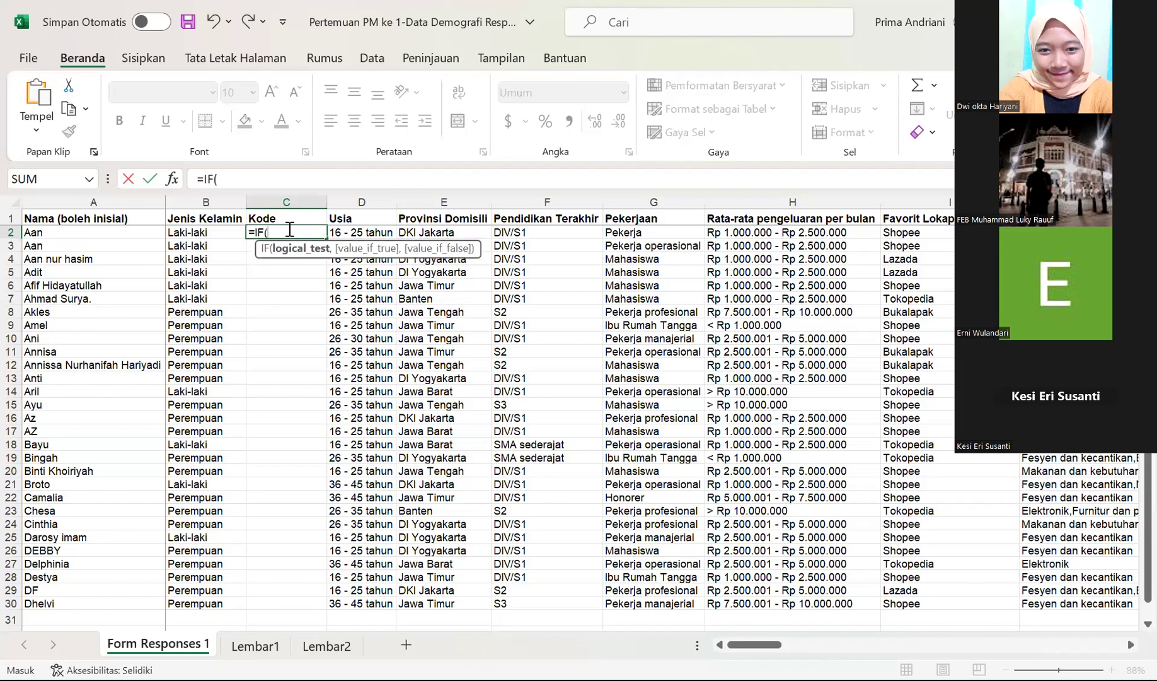
{"action": "left_click", "coordinate": [208, 233]}
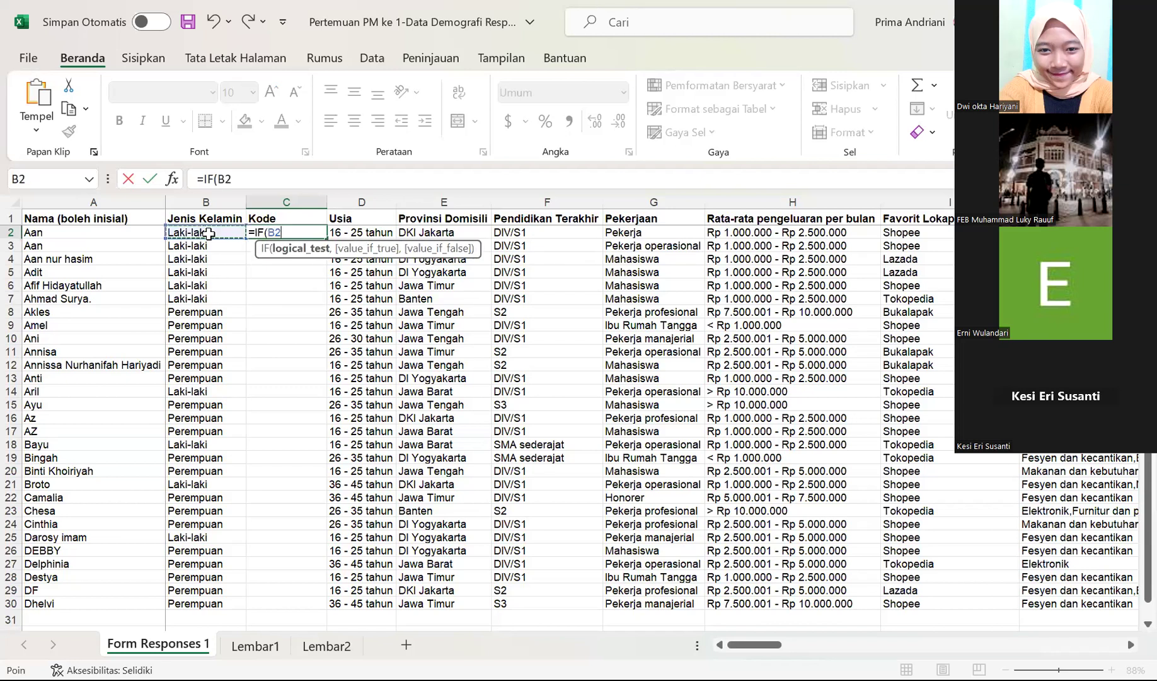
{"action": "type", "text": "="}
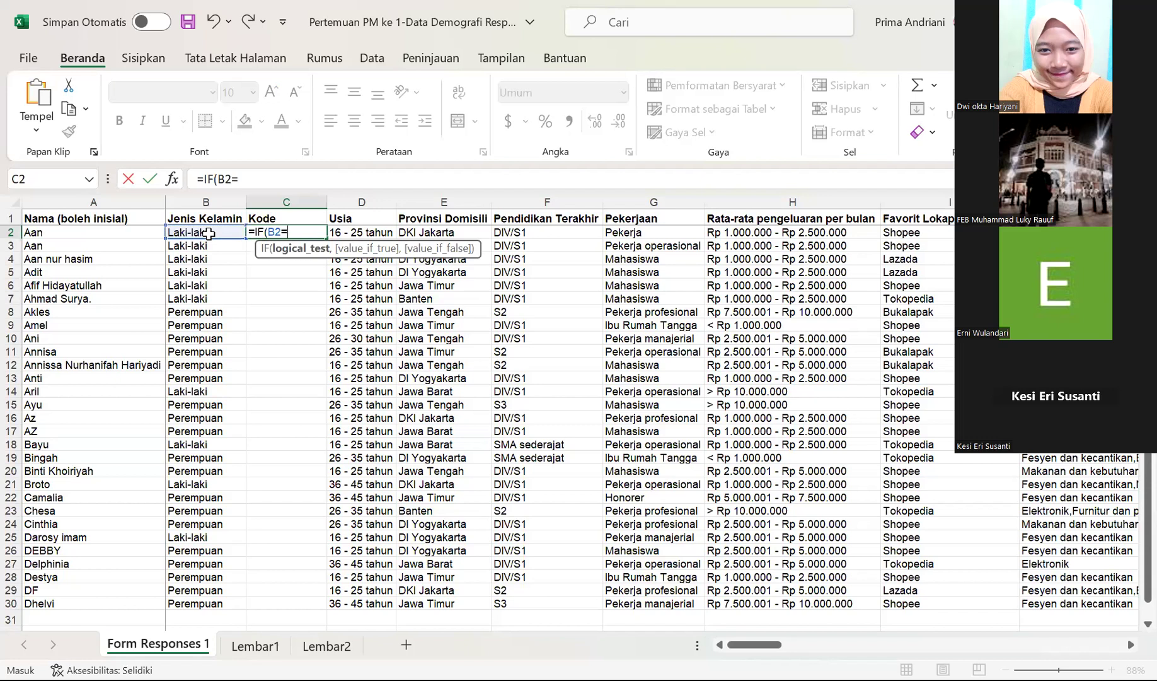
{"action": "type", "text": "\"LAKI-LAKI"}
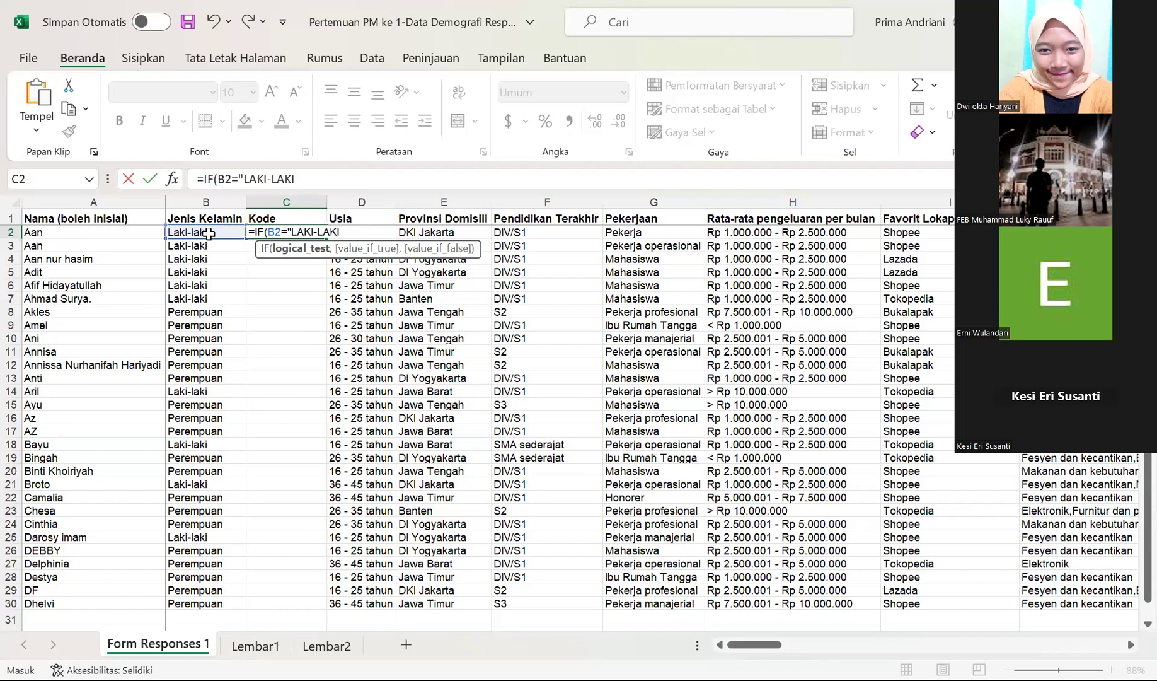
{"action": "type", "text": "\""}
{"action": "type", "text": ","}
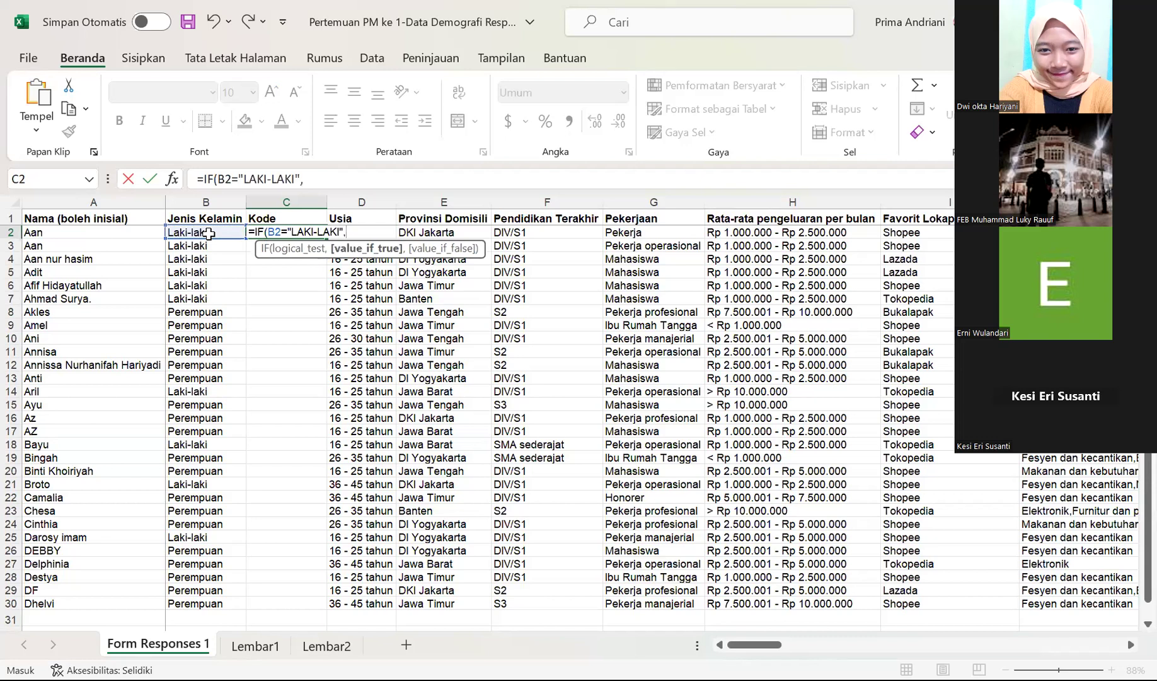
{"action": "type", "text": "1,2"}
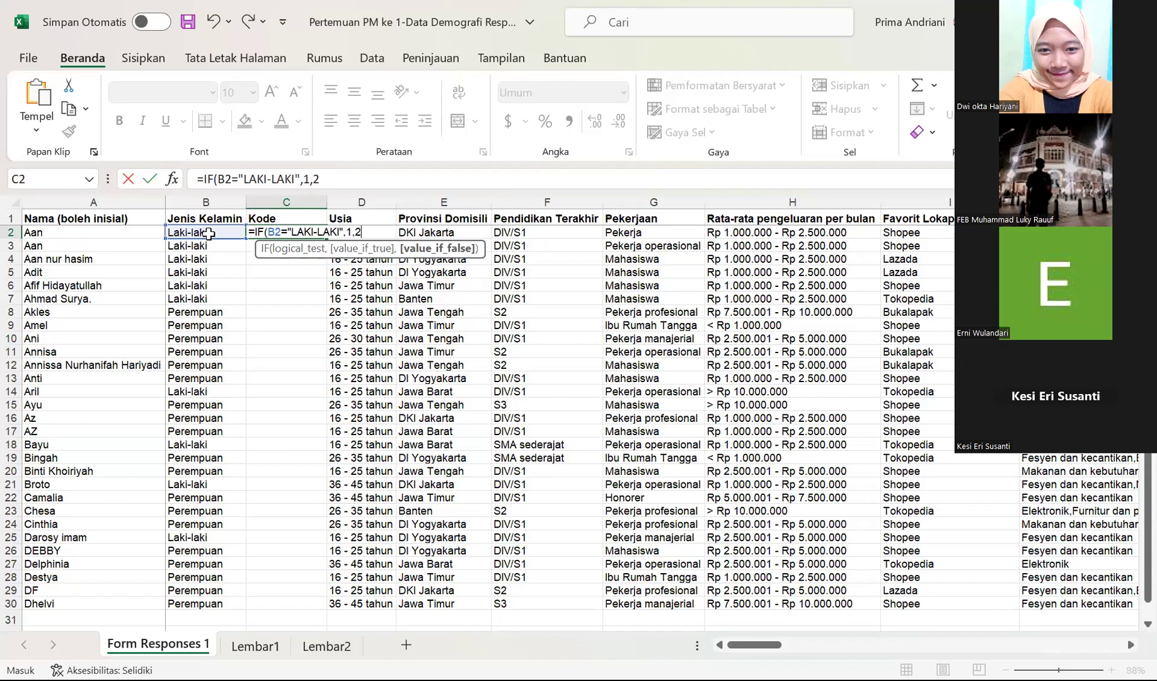
{"action": "type", "text": ")"}
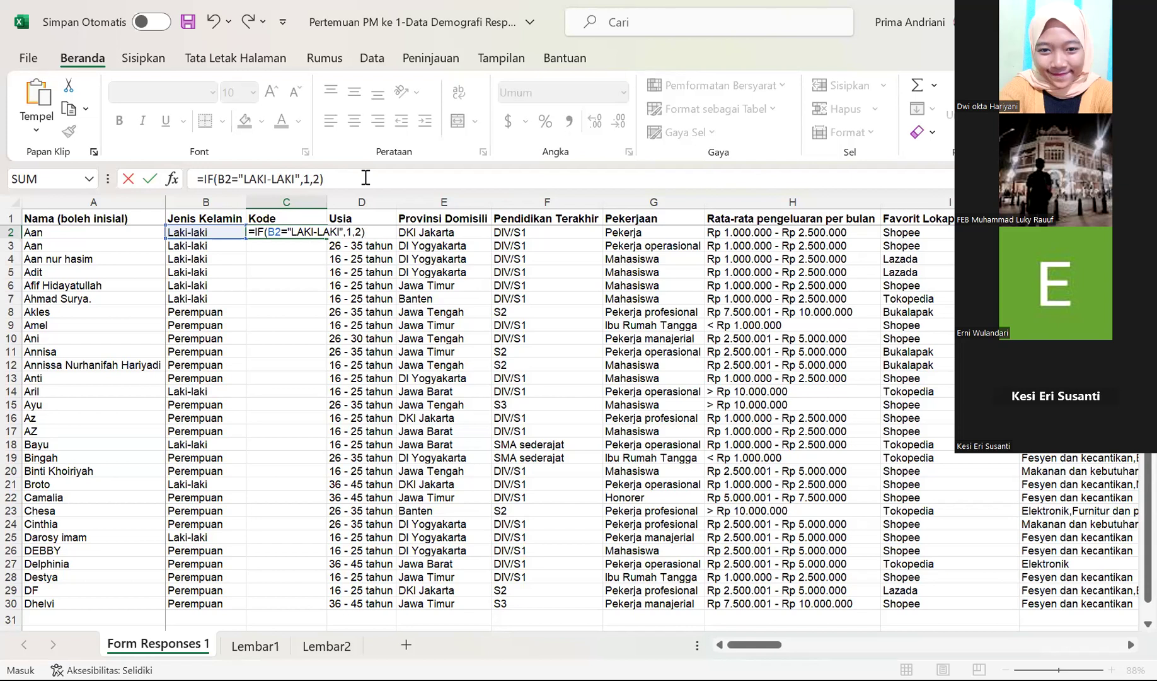
{"action": "key", "text": "Return"}
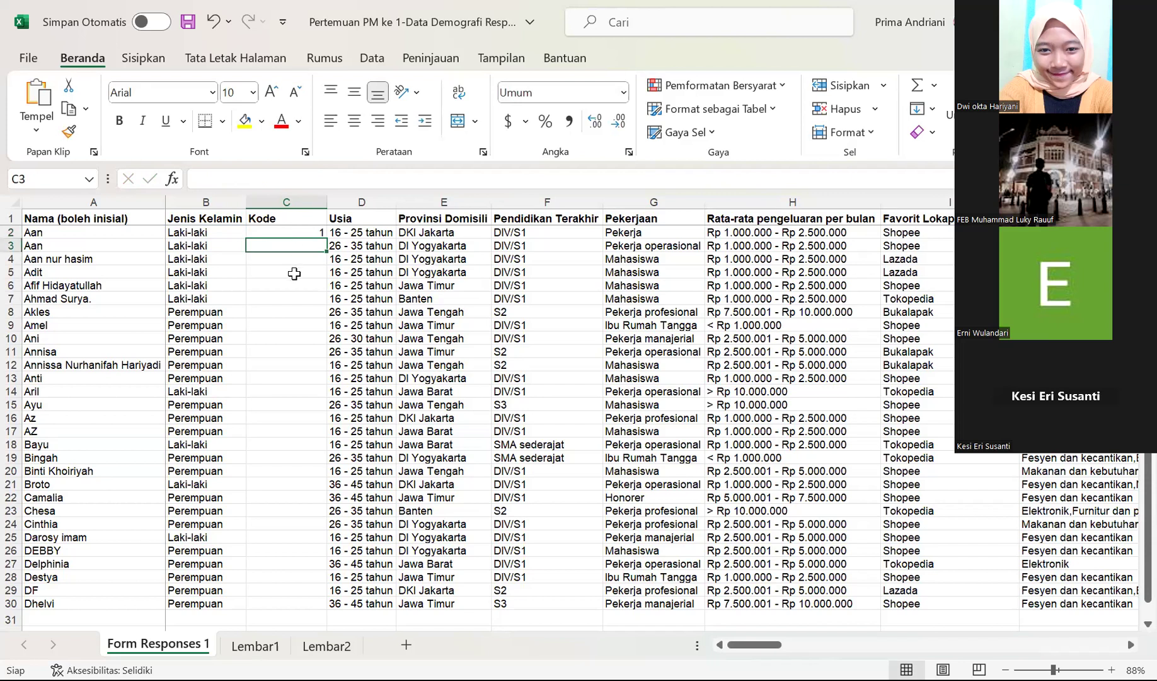
- Fill the C2 formula down the Kode column to row 30 and narrow column C to fit its header
{"action": "left_click", "coordinate": [295, 297]}
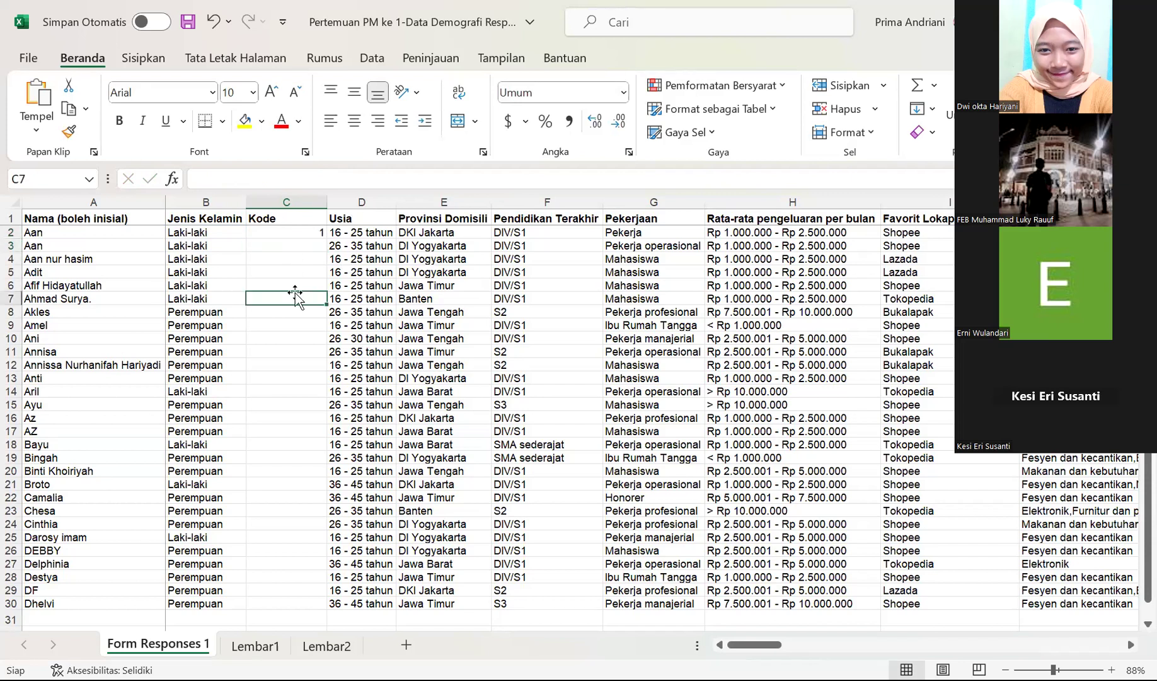
{"action": "left_click", "coordinate": [315, 234]}
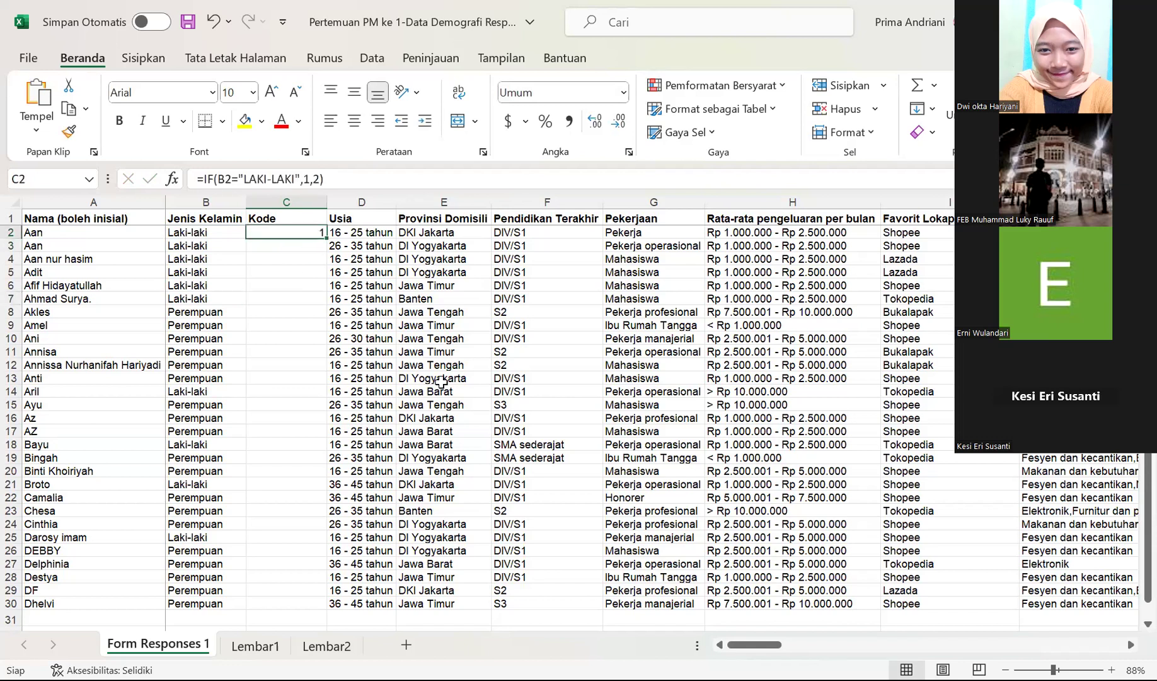
{"action": "double_click", "coordinate": [325, 239]}
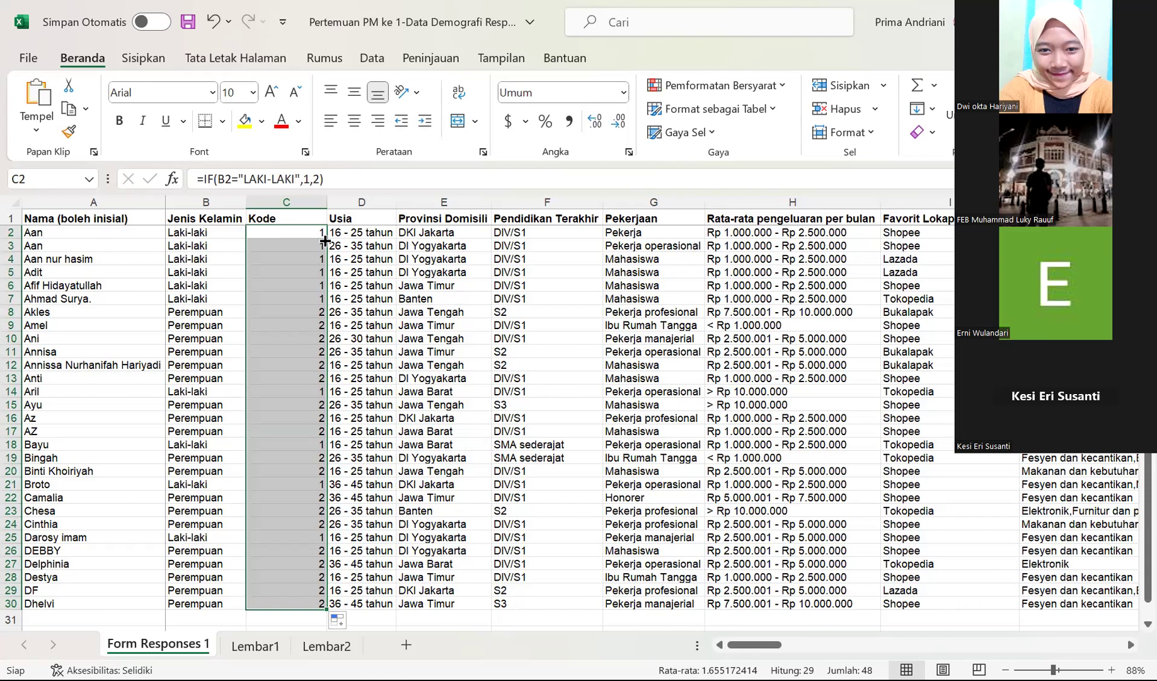
{"action": "left_click_drag", "start_coordinate": [328, 201], "coordinate": [279, 200]}
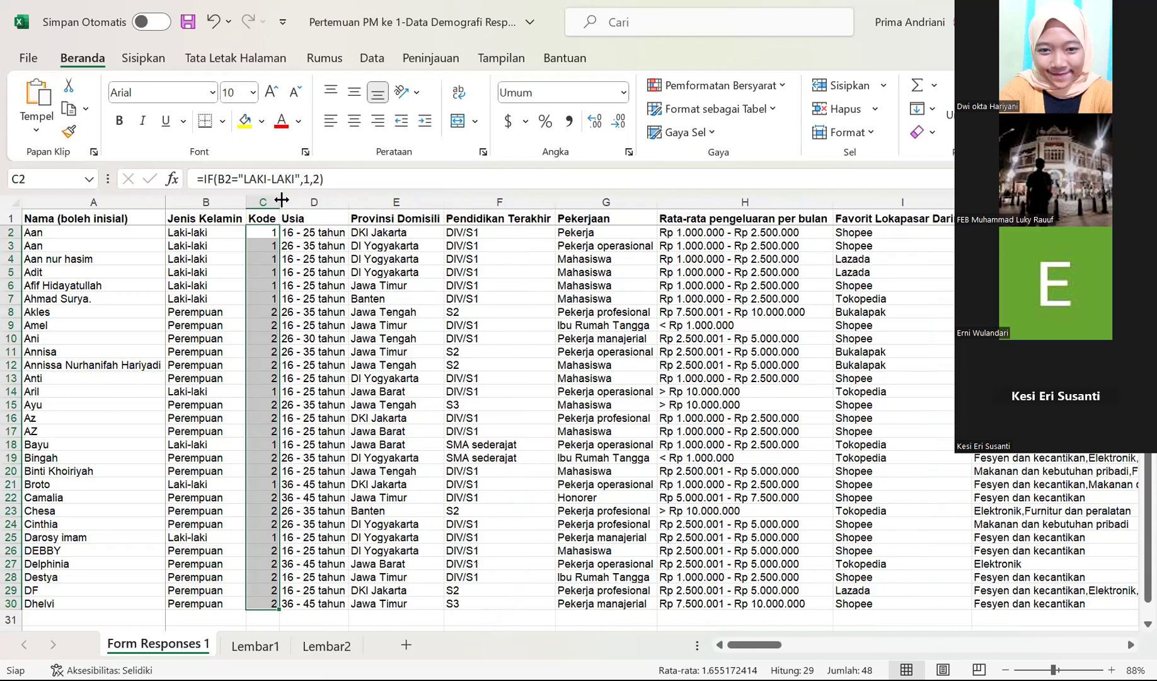
- Insert a new column between Usia and Provinsi Domisili and title it "Kode" in E1
{"action": "left_click", "coordinate": [375, 193]}
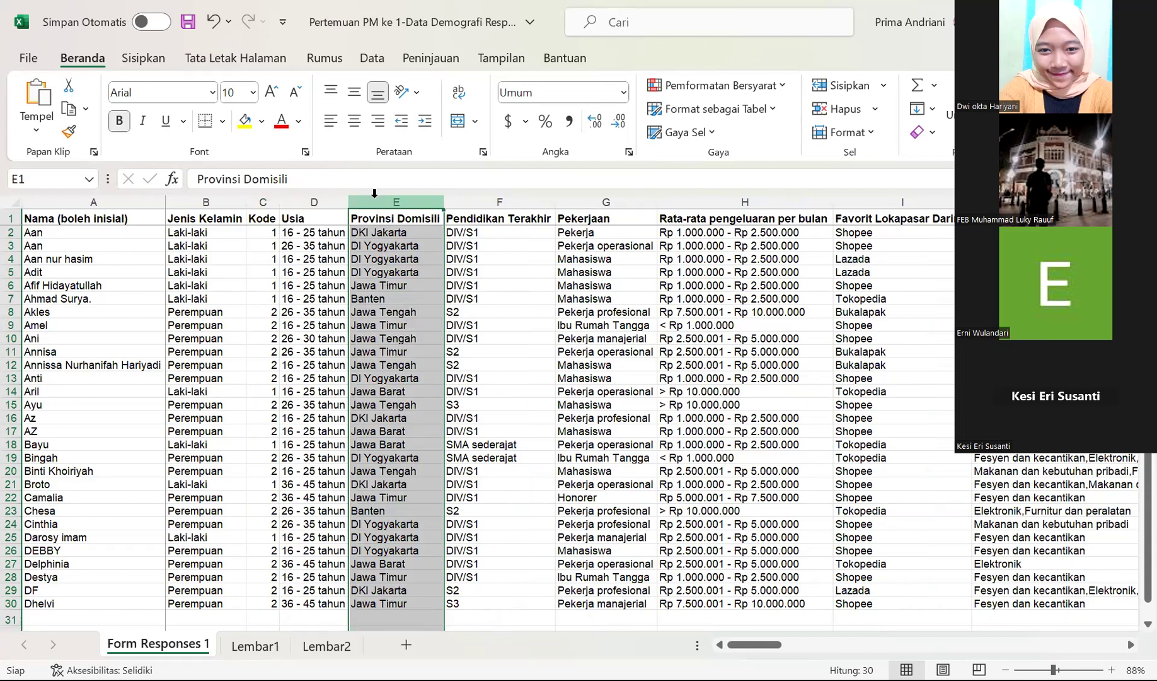
{"action": "left_click", "coordinate": [853, 85]}
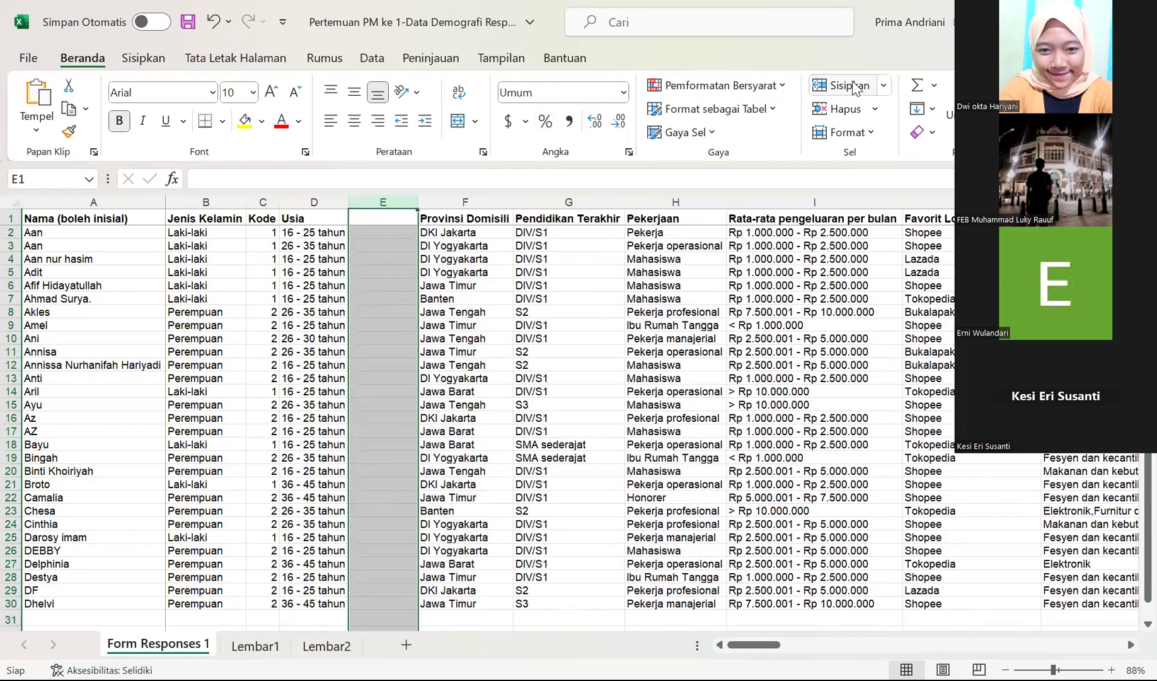
{"action": "left_click", "coordinate": [374, 219]}
{"action": "type", "text": "K"}
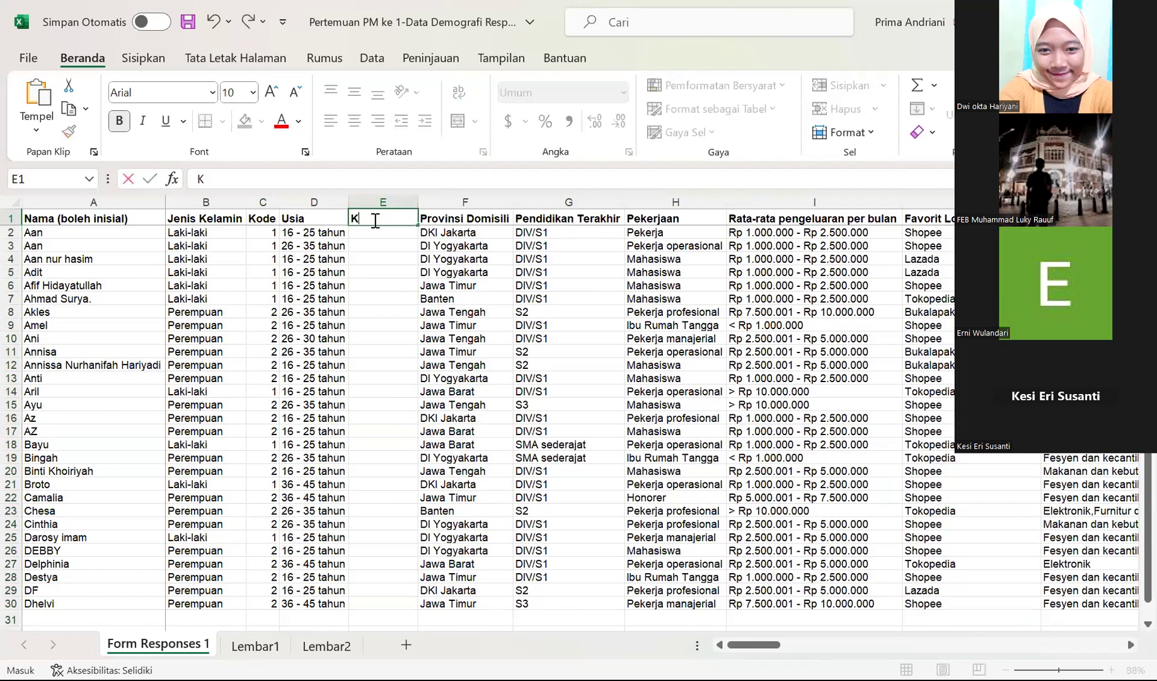
{"action": "type", "text": "ode"}
{"action": "left_click", "coordinate": [372, 233]}
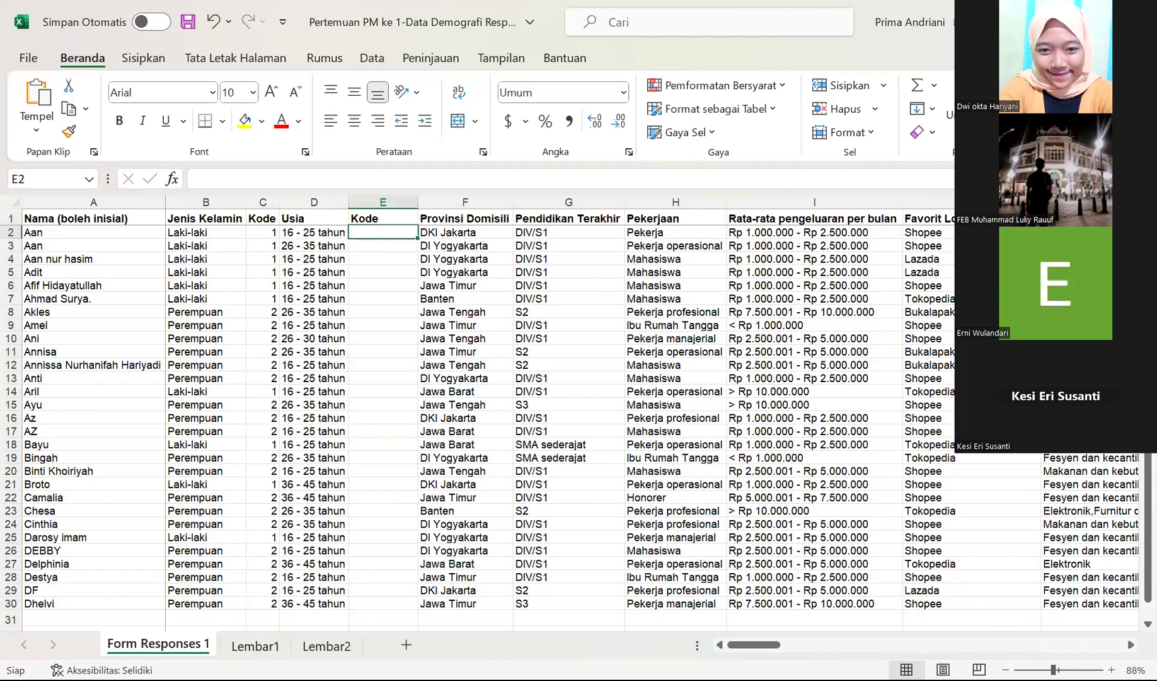
- Check the code table on Lembar1, then start a VLOOKUP formula in E2 of Form Responses 1 with D2 as the lookup value
{"action": "left_click", "coordinate": [254, 646]}
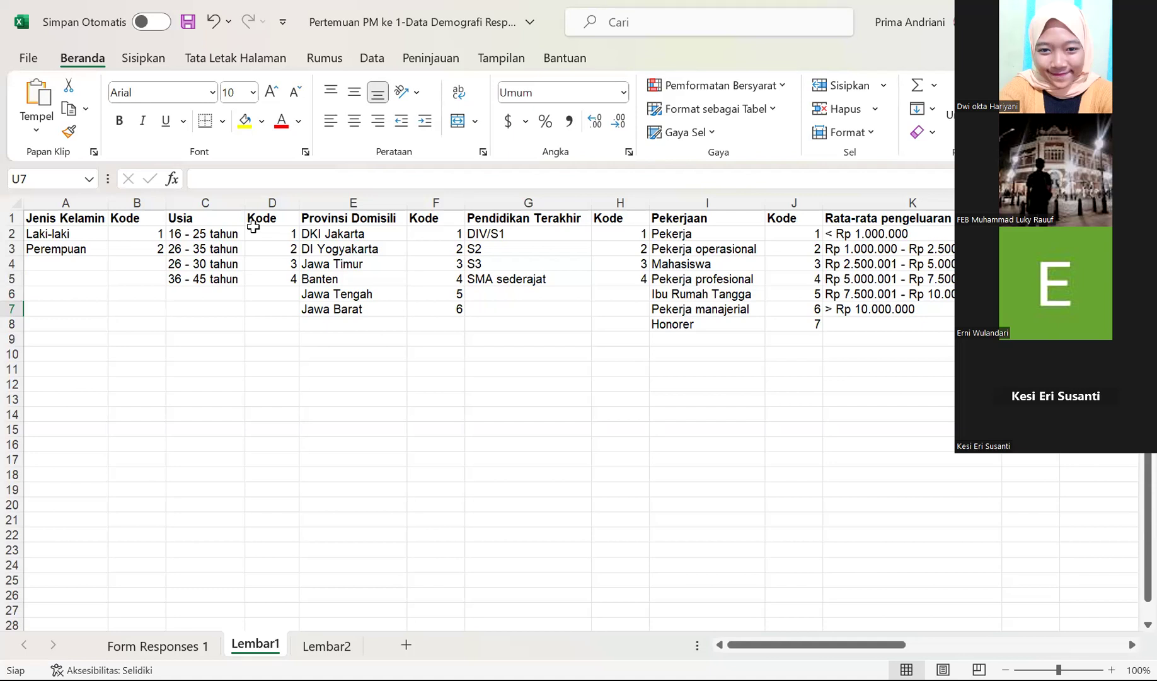
{"action": "left_click", "coordinate": [140, 646]}
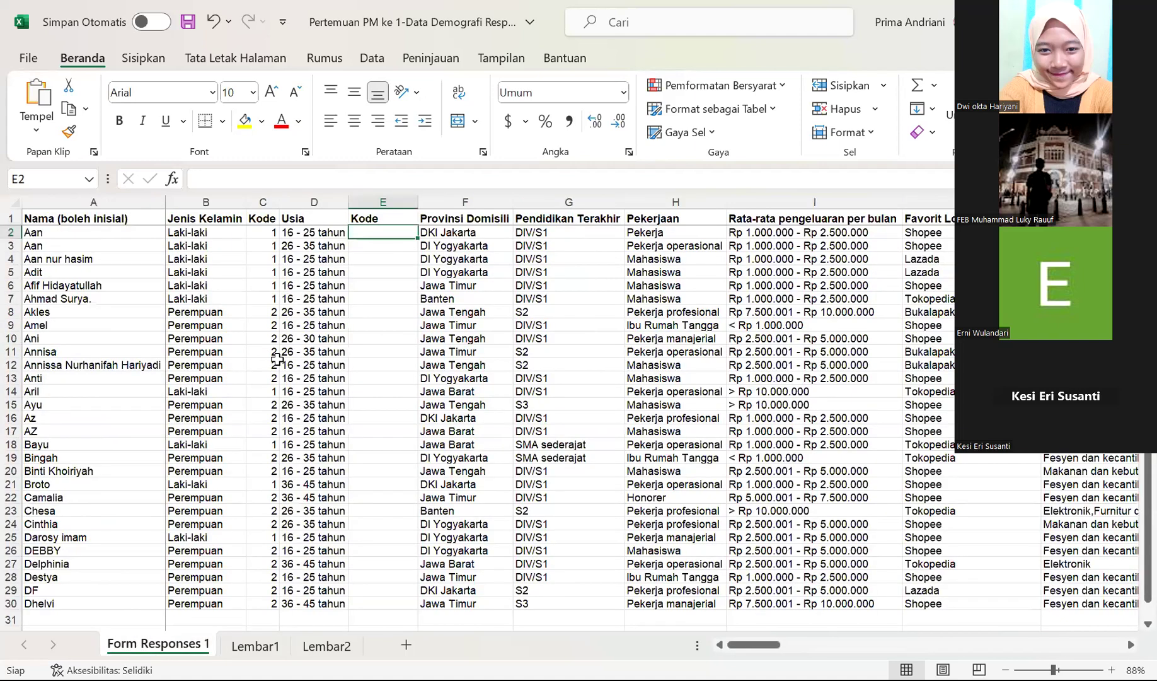
{"action": "type", "text": "="}
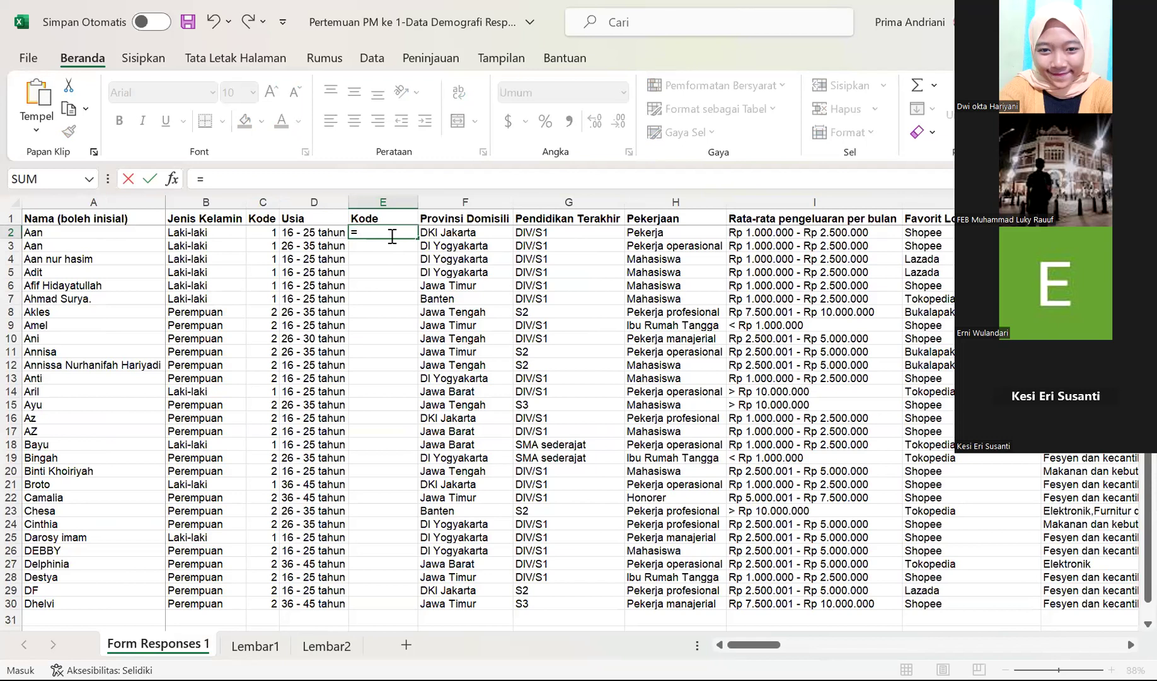
{"action": "type", "text": "VLOOKUP"}
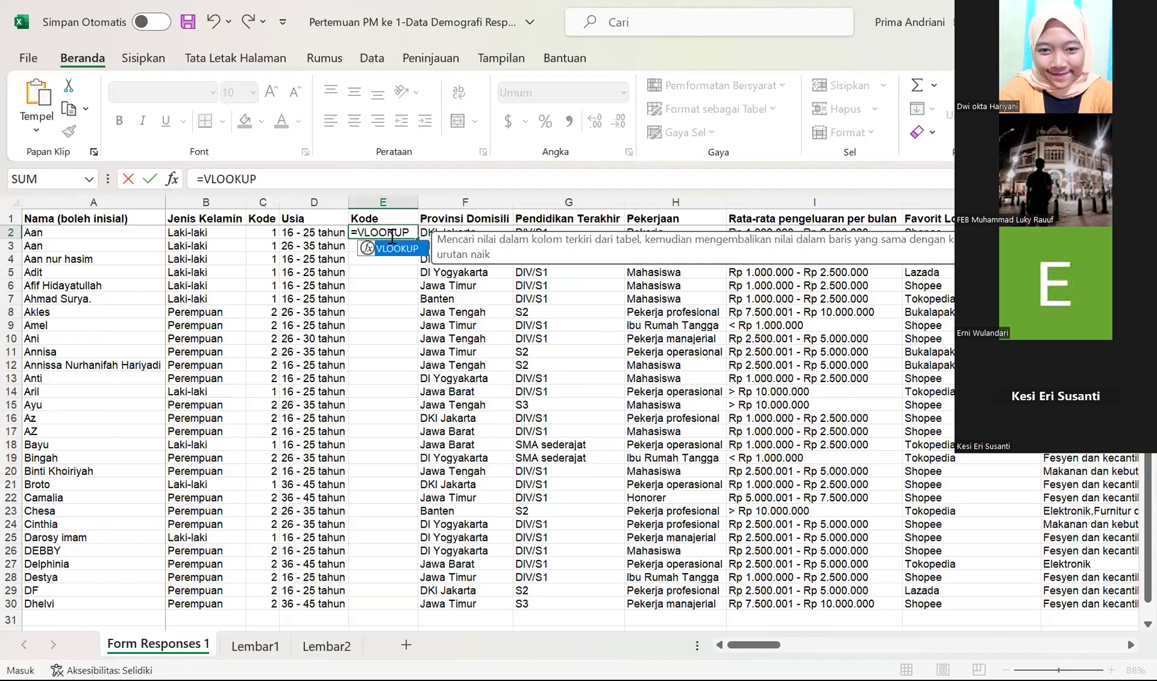
{"action": "type", "text": "("}
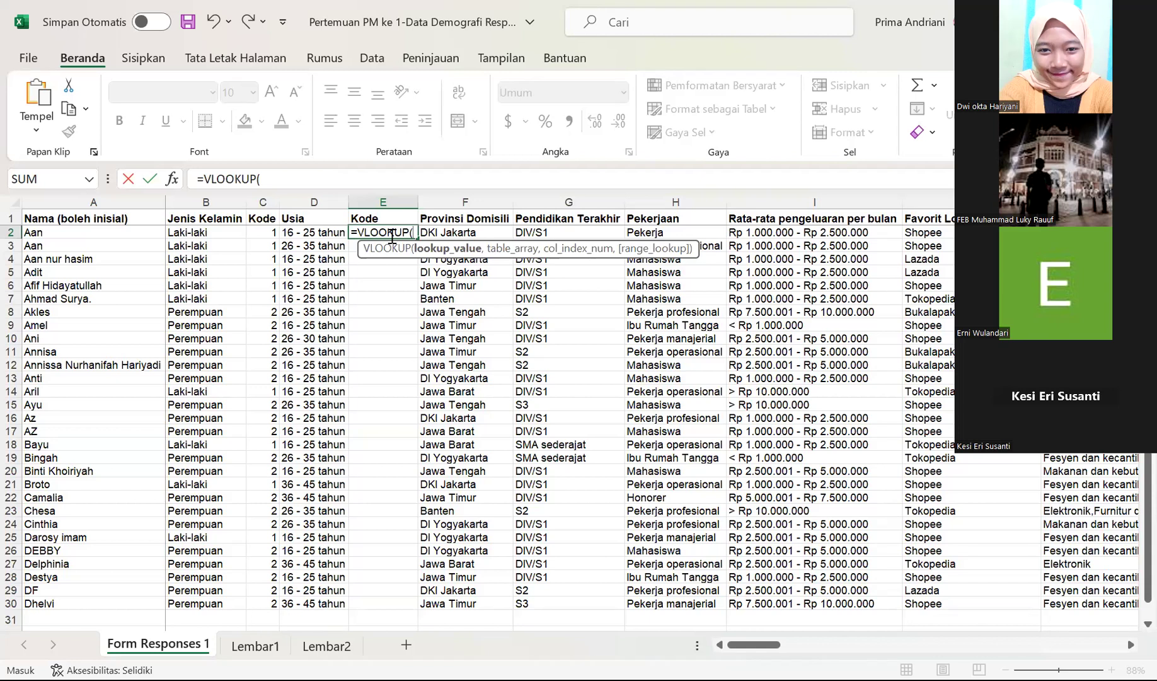
{"action": "left_click", "coordinate": [288, 233]}
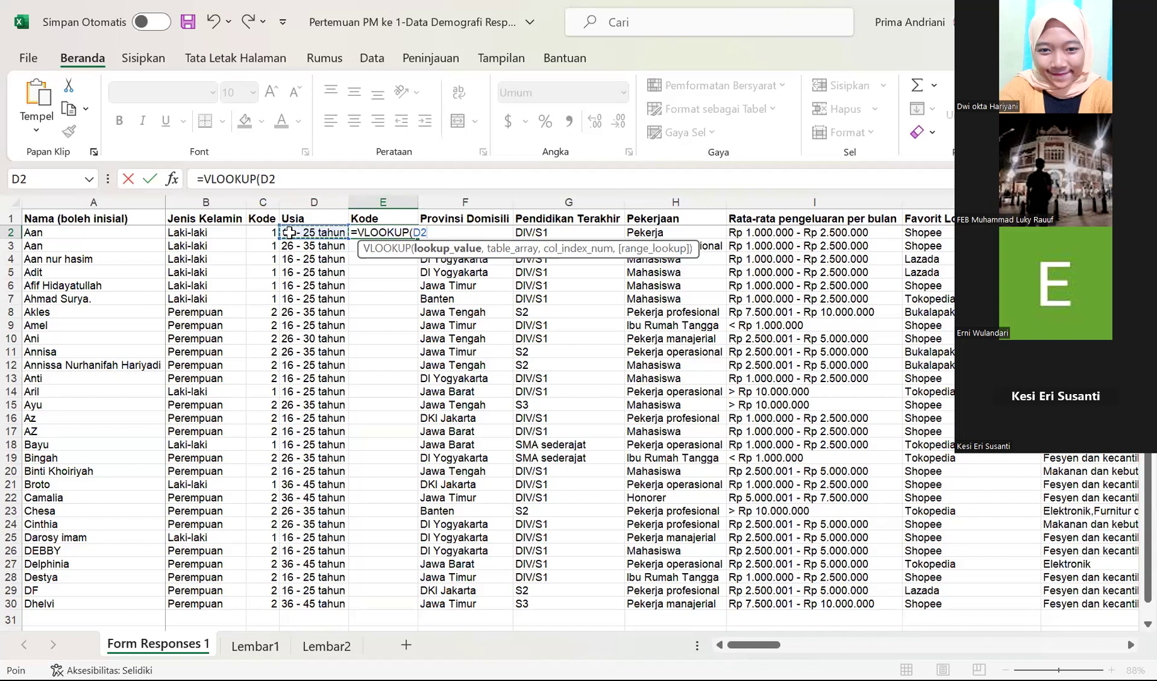
{"action": "type", "text": ","}
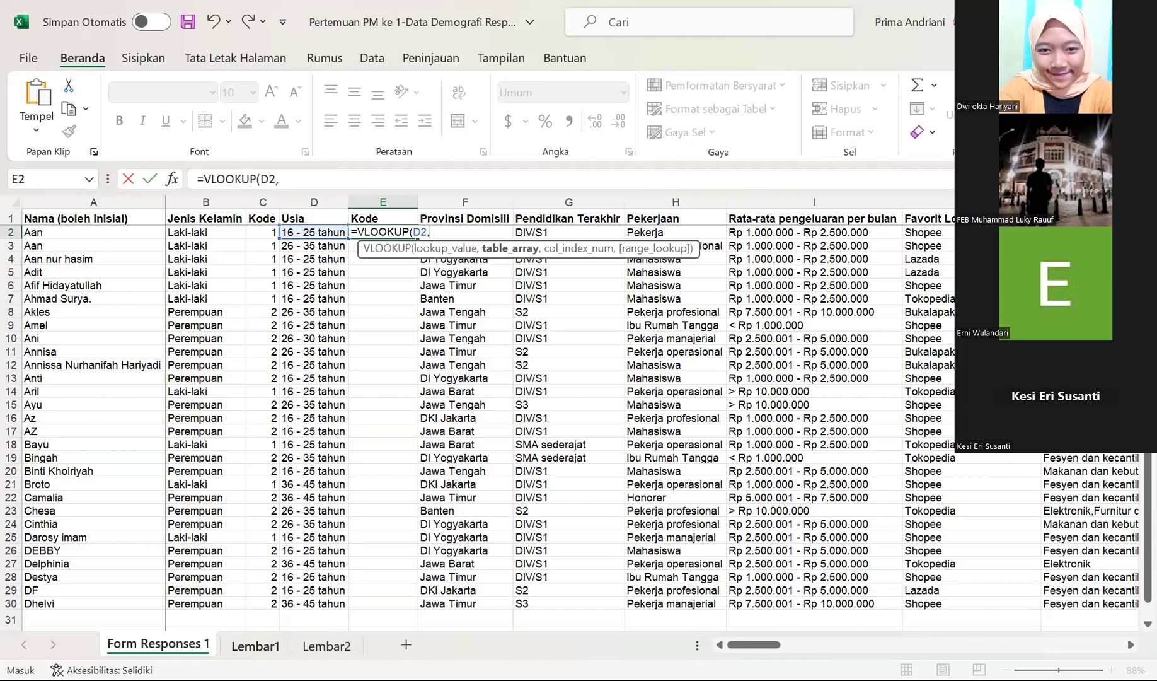
- Set the VLOOKUP table array to the Usia and Kode range C2:D5 on the Lembar1 sheet
{"action": "left_click", "coordinate": [255, 645]}
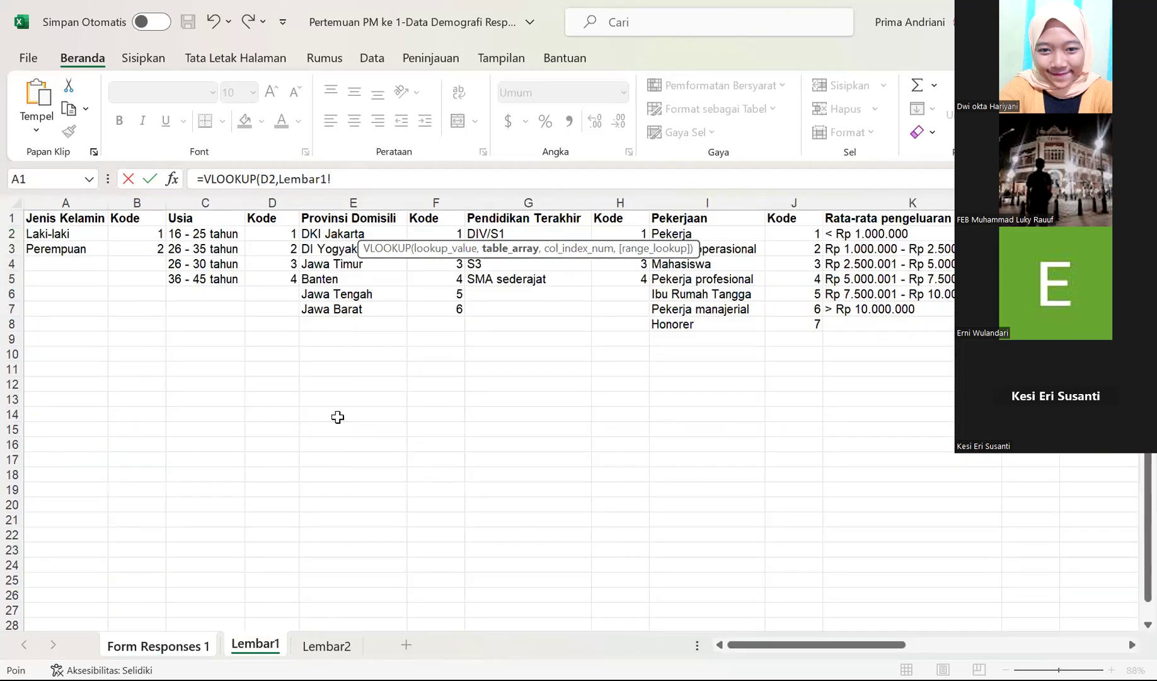
{"action": "left_click", "coordinate": [212, 232]}
{"action": "left_click_drag", "start_coordinate": [211, 232], "coordinate": [261, 277]}
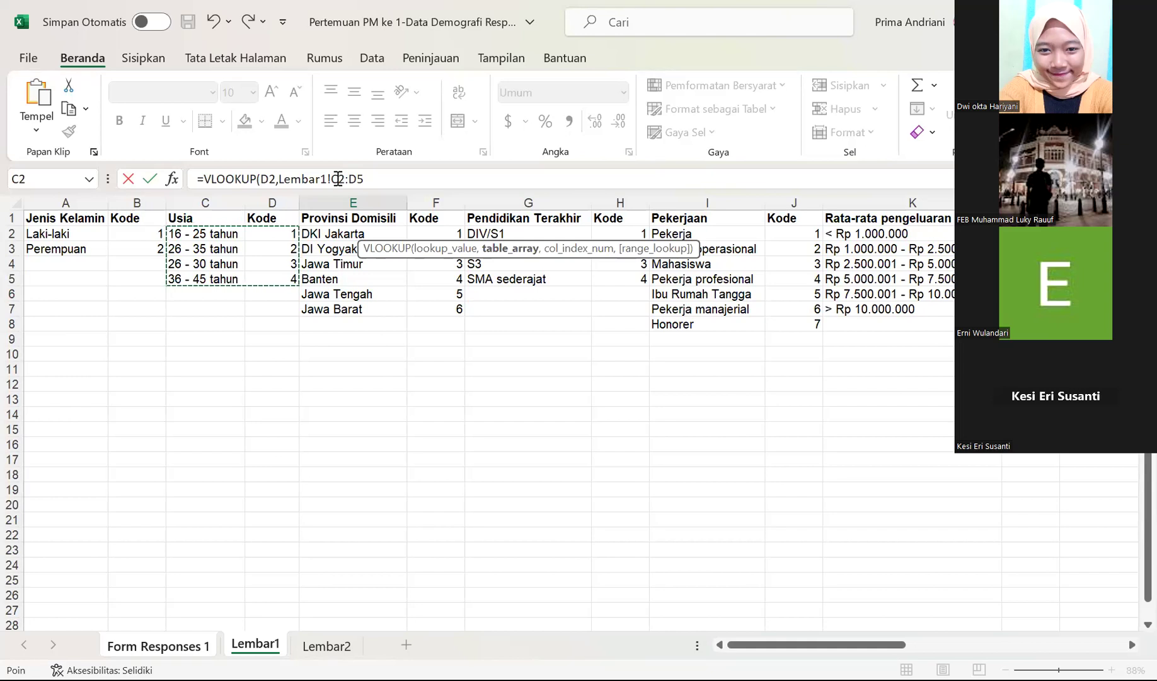
- Make the VLOOKUP table array in E2 absolute, as Lembar1!$C$2:$D$5
{"action": "left_click", "coordinate": [338, 179]}
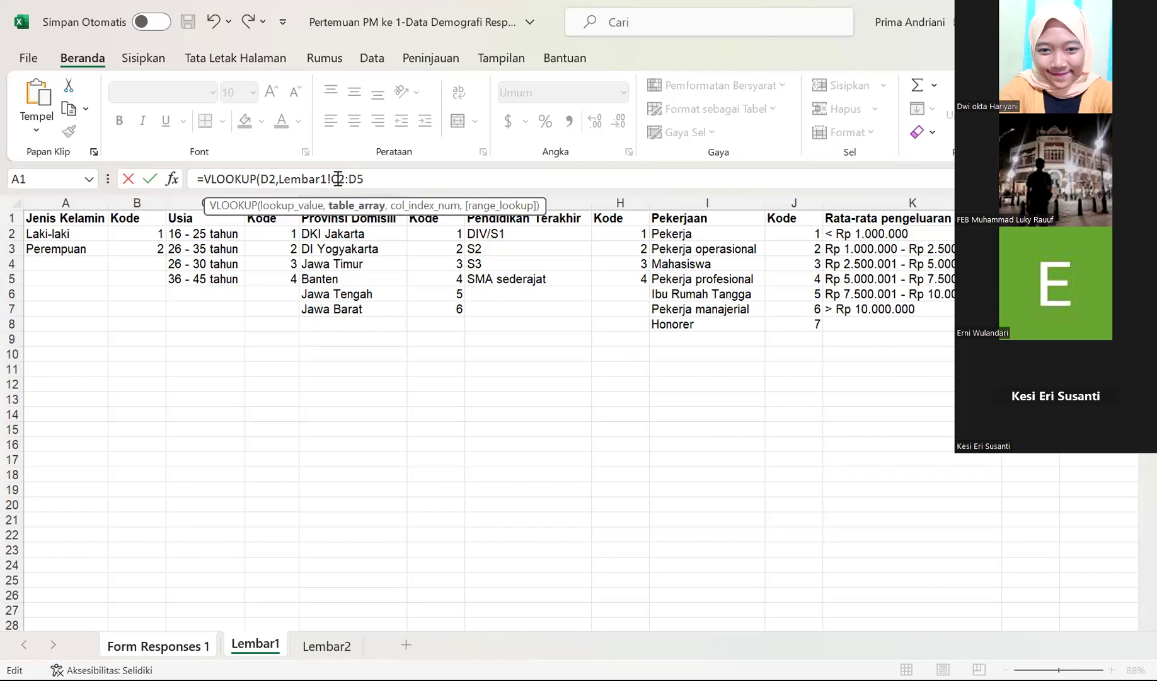
{"action": "key", "text": "F4"}
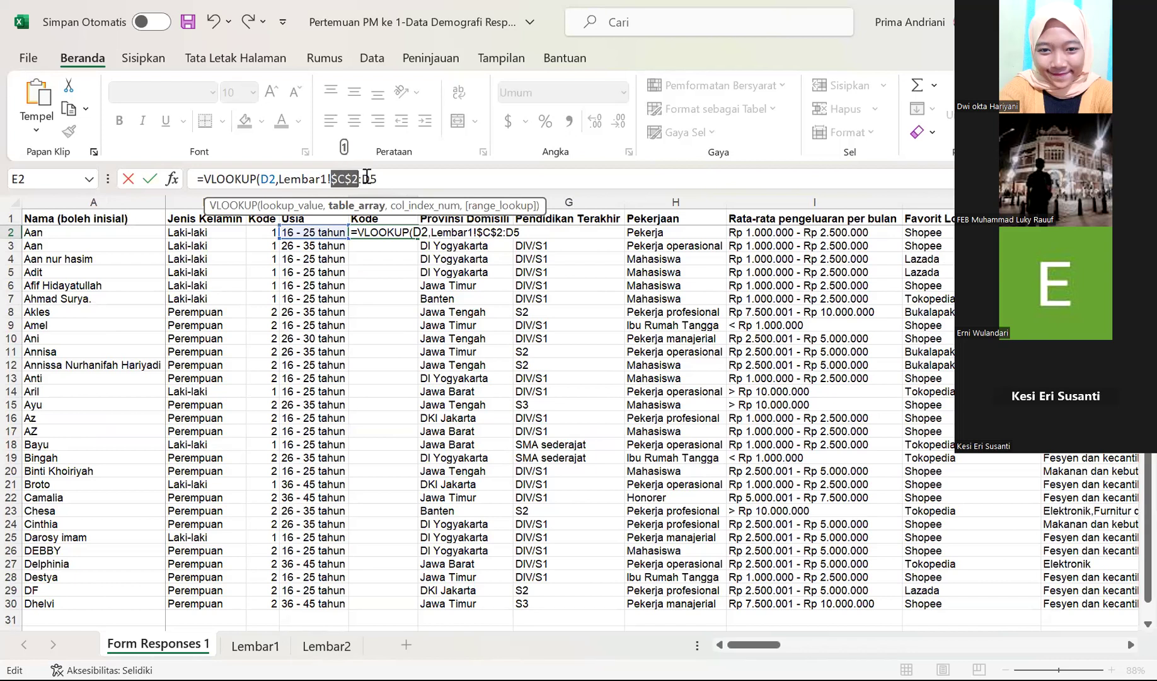
{"action": "left_click", "coordinate": [371, 178]}
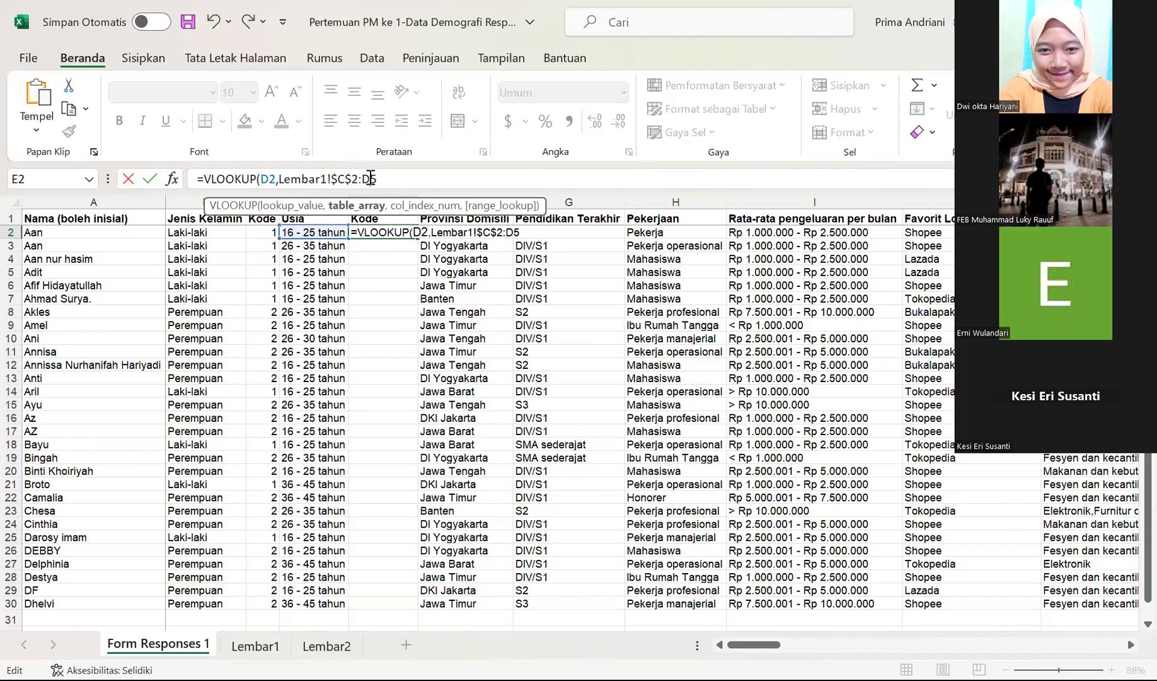
{"action": "key", "text": "F4"}
{"action": "left_click", "coordinate": [423, 177]}
- Complete the E2 VLOOKUP formula with column index 2 and an exact match, FALSE
{"action": "type", "text": ","}
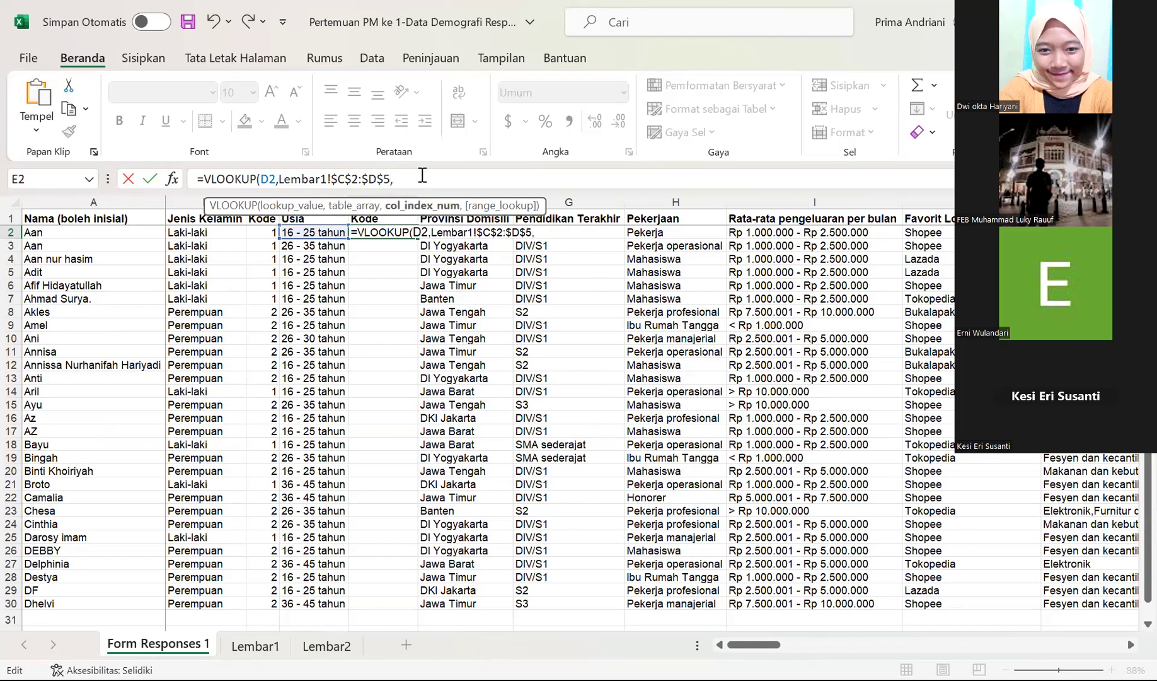
{"action": "type", "text": "2"}
{"action": "type", "text": ",F"}
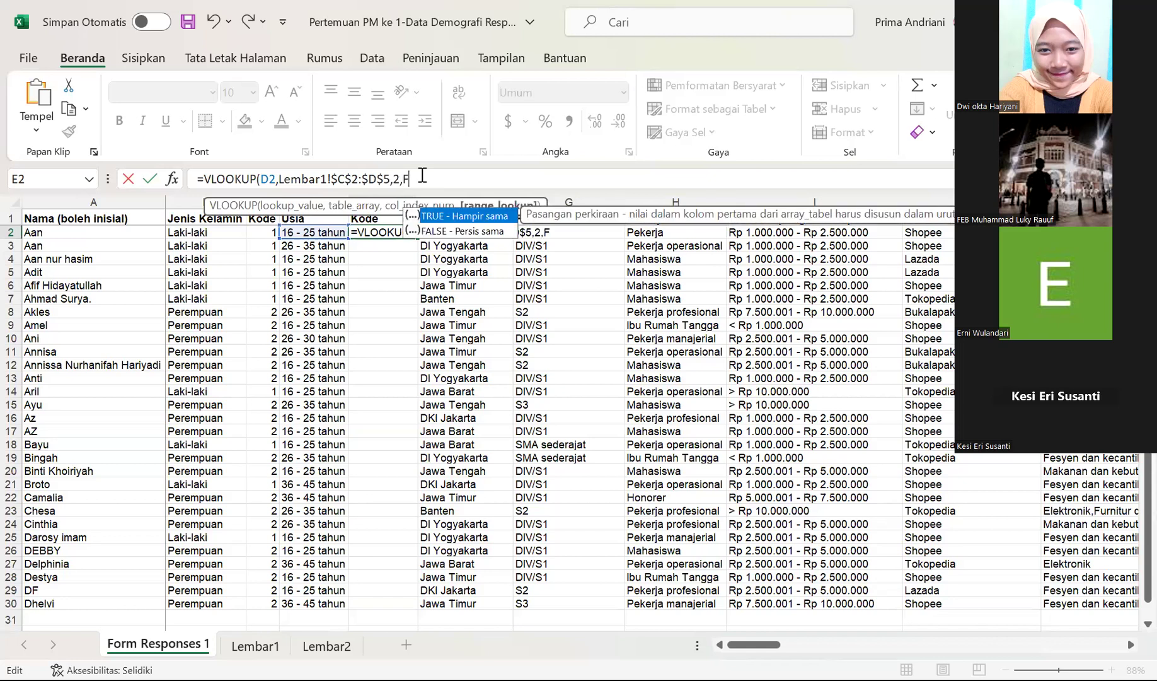
{"action": "type", "text": "ALSE)"}
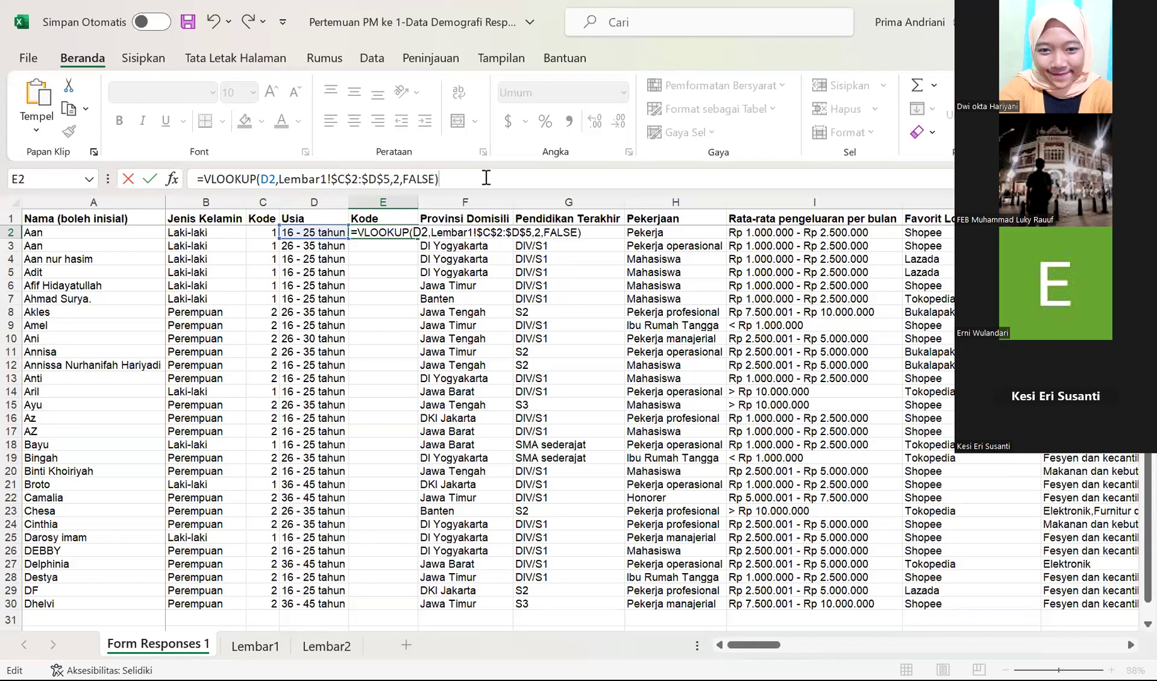
{"action": "key", "text": "Return"}
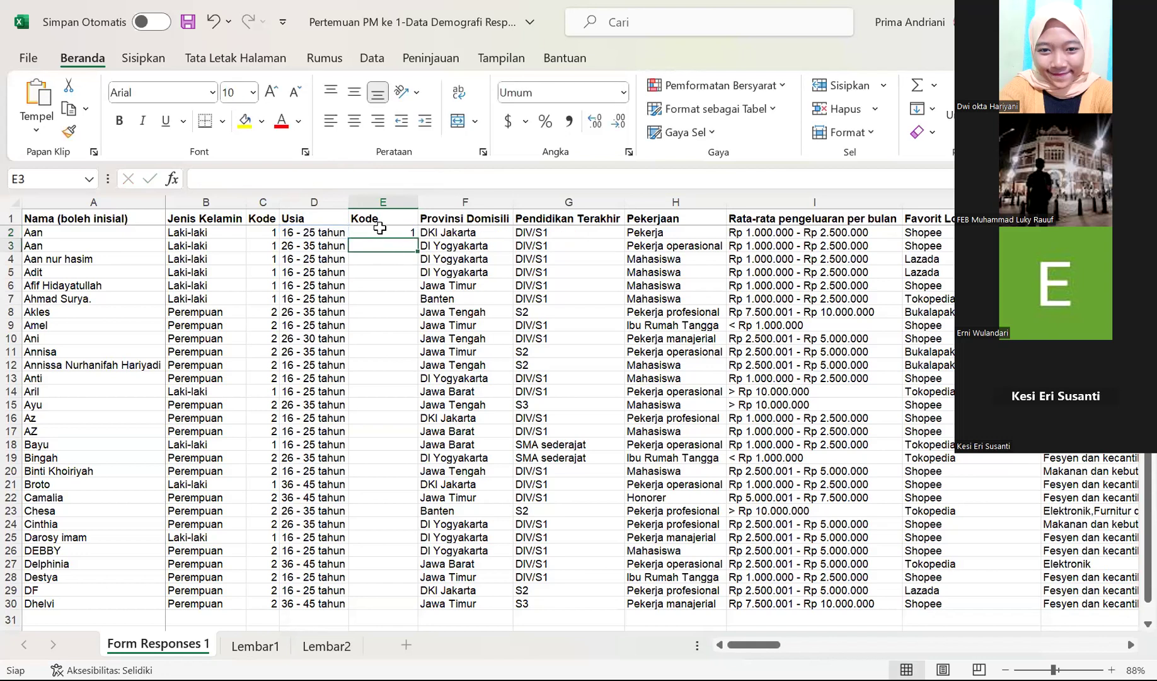
- Fill the E2 VLOOKUP formula down the Kode column to row 30 and narrow column E to fit its header
{"action": "left_click", "coordinate": [380, 231]}
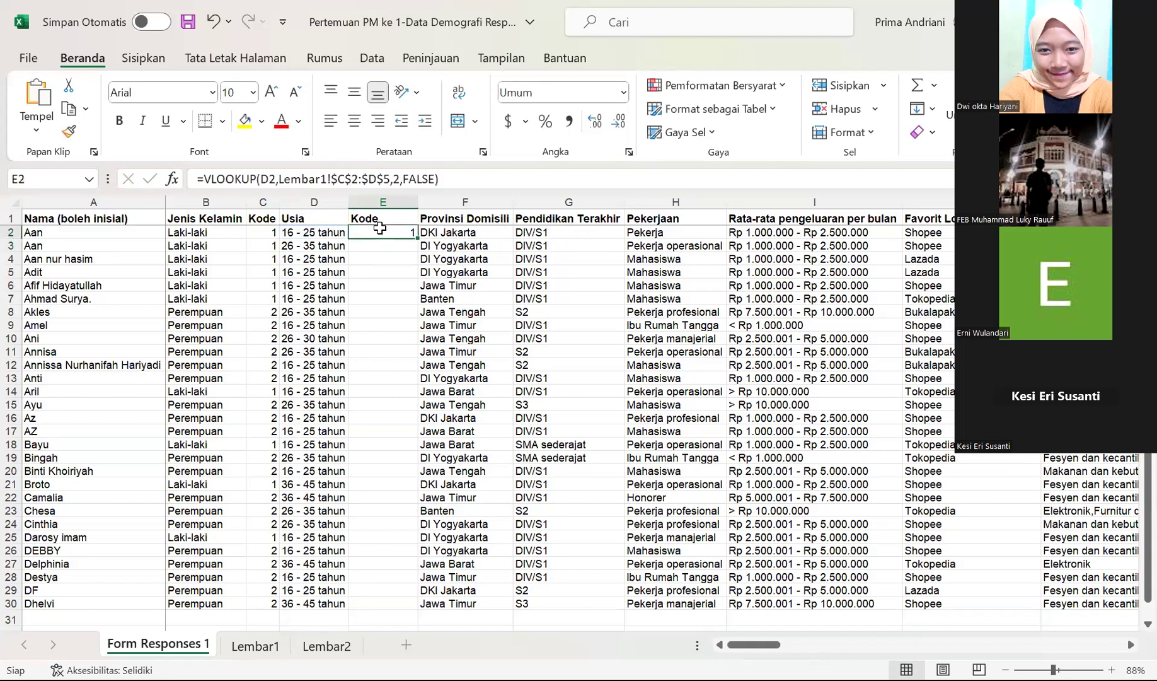
{"action": "double_click", "coordinate": [417, 239]}
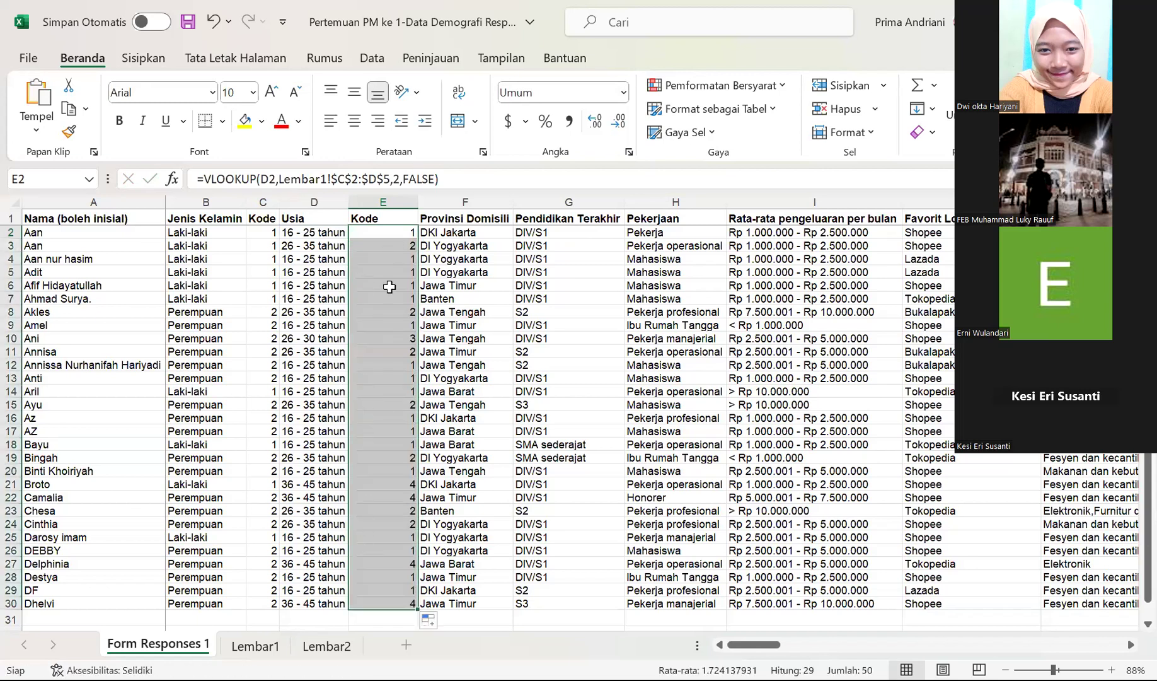
{"action": "left_click", "coordinate": [401, 323]}
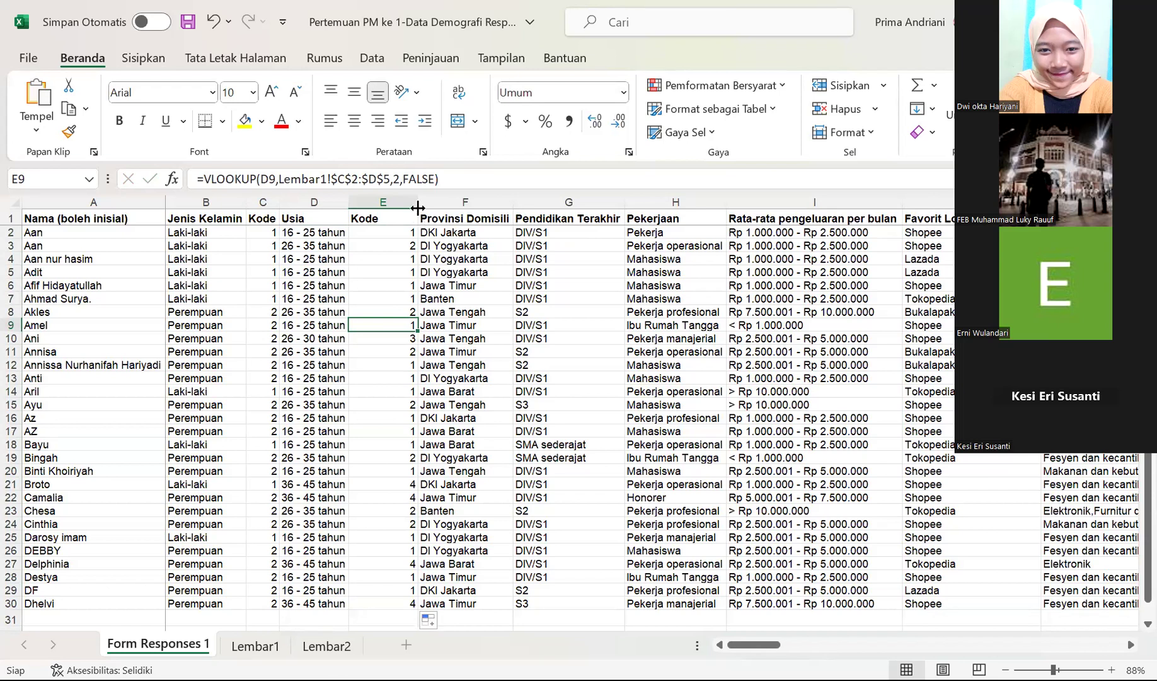
{"action": "left_click_drag", "start_coordinate": [417, 203], "coordinate": [385, 203]}
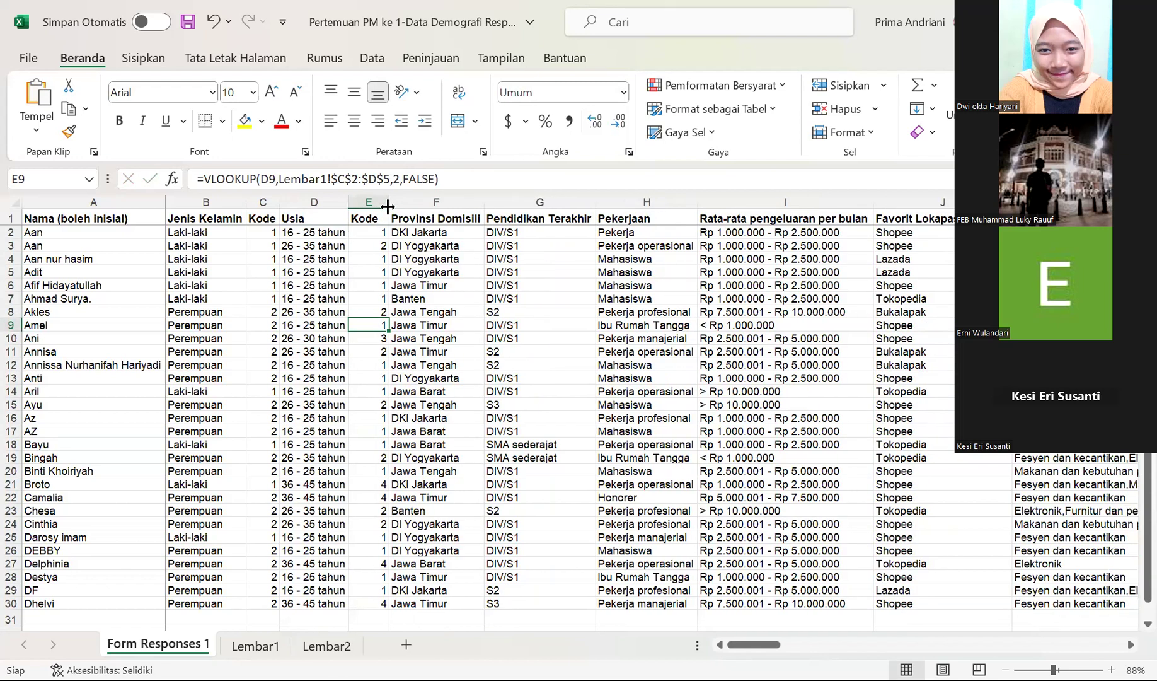
- Compare the Usia and Kode table on Lembar1 with the table array, column index and match arguments of the formula in E9
{"action": "left_click", "coordinate": [256, 646]}
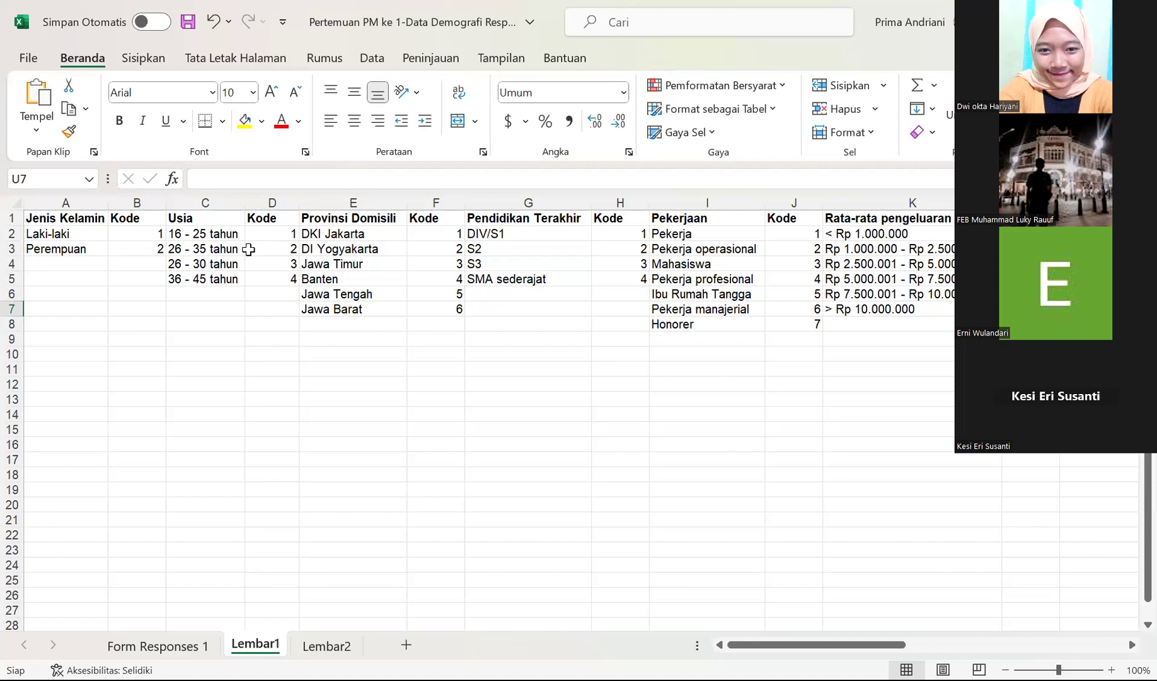
{"action": "left_click_drag", "start_coordinate": [208, 219], "coordinate": [276, 278]}
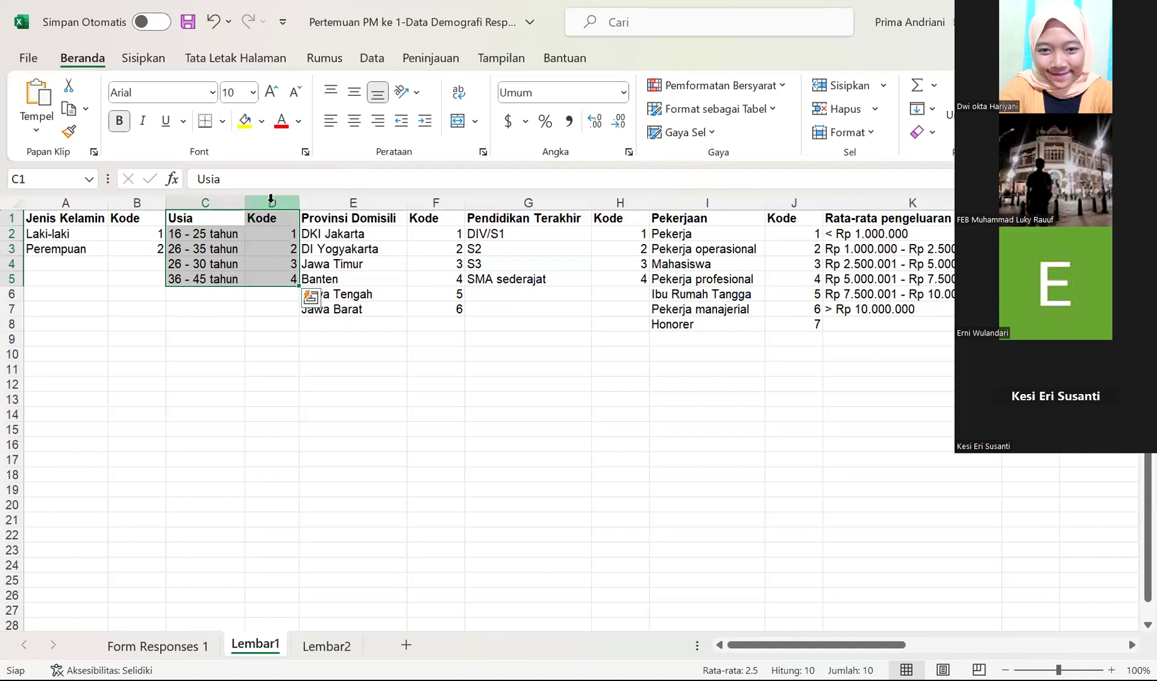
{"action": "left_click", "coordinate": [179, 645]}
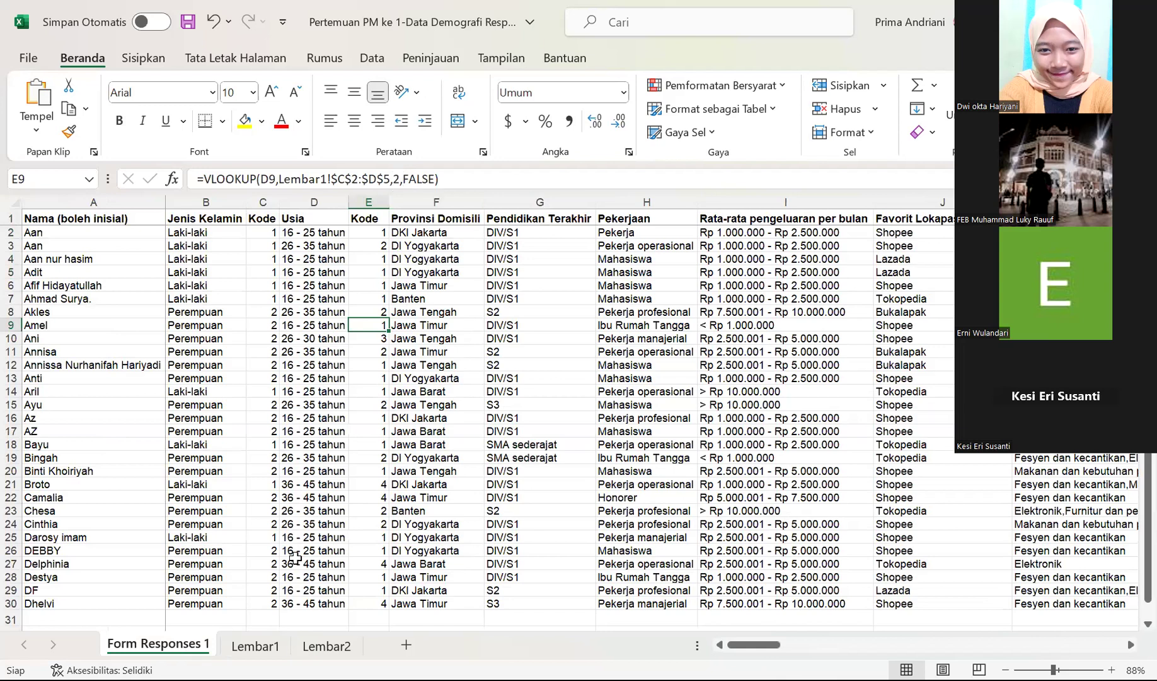
{"action": "left_click", "coordinate": [255, 645]}
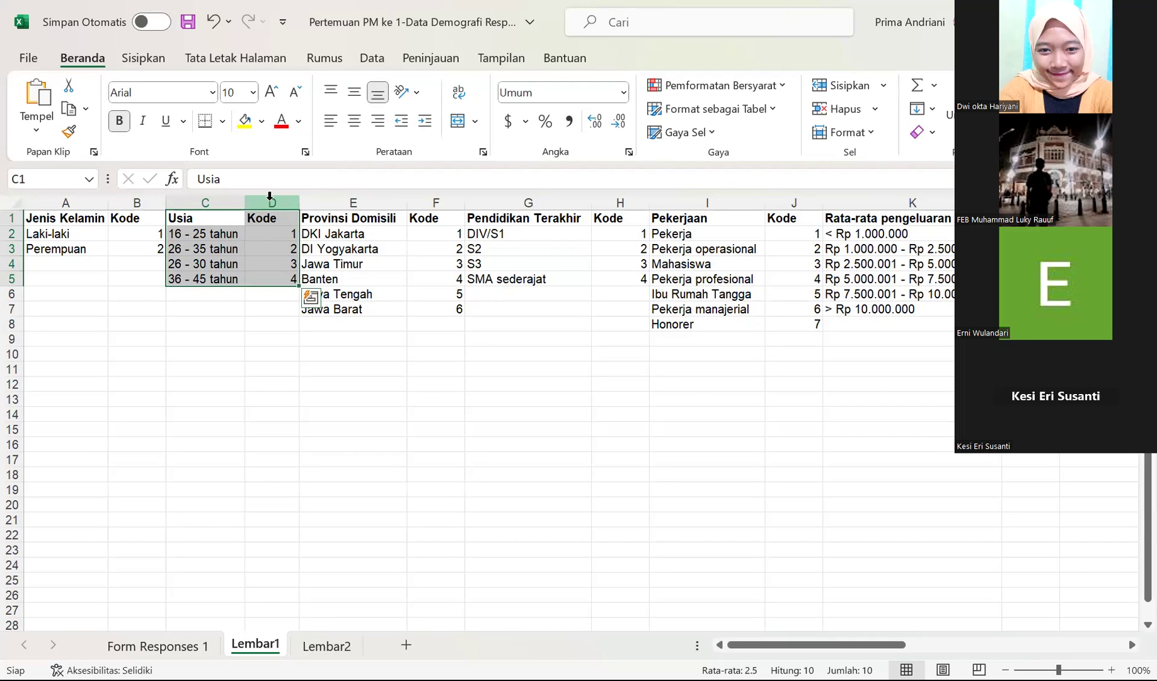
{"action": "left_click", "coordinate": [189, 643]}
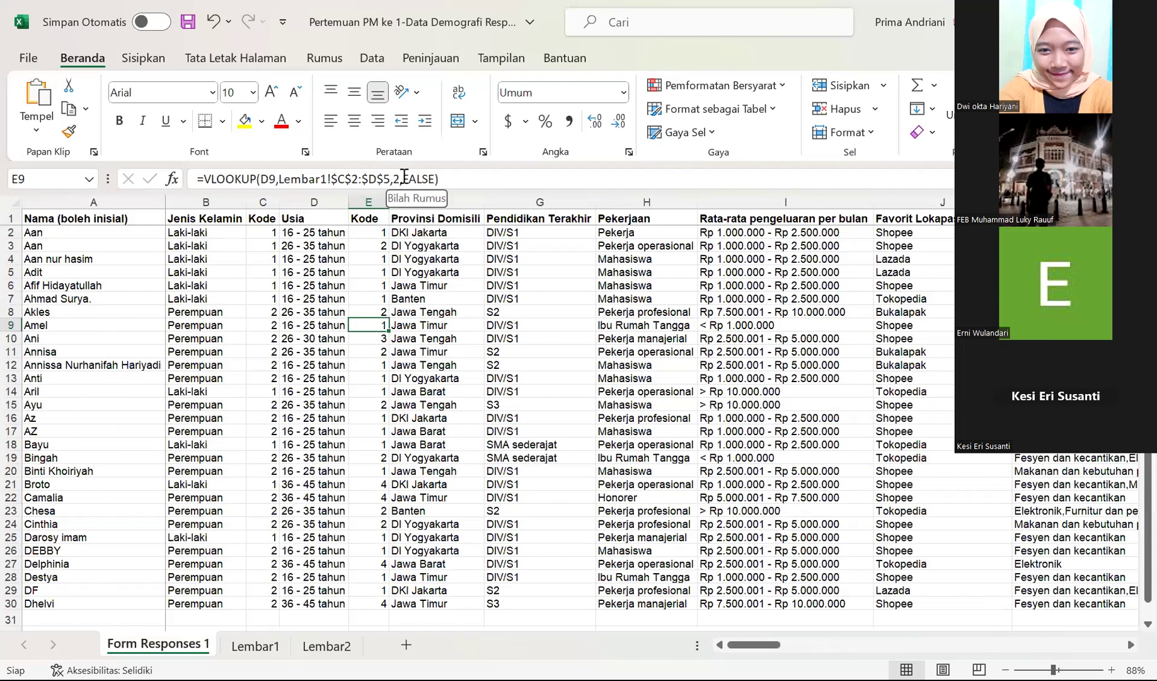
{"action": "left_click", "coordinate": [426, 181]}
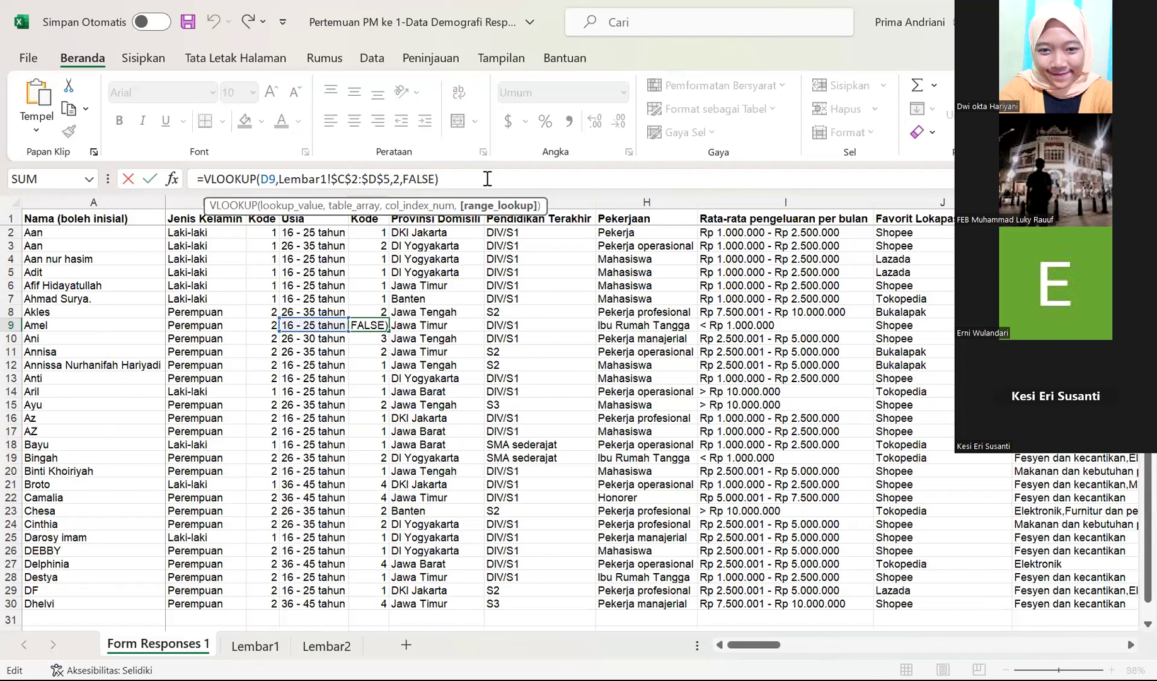
{"action": "left_click", "coordinate": [451, 406]}
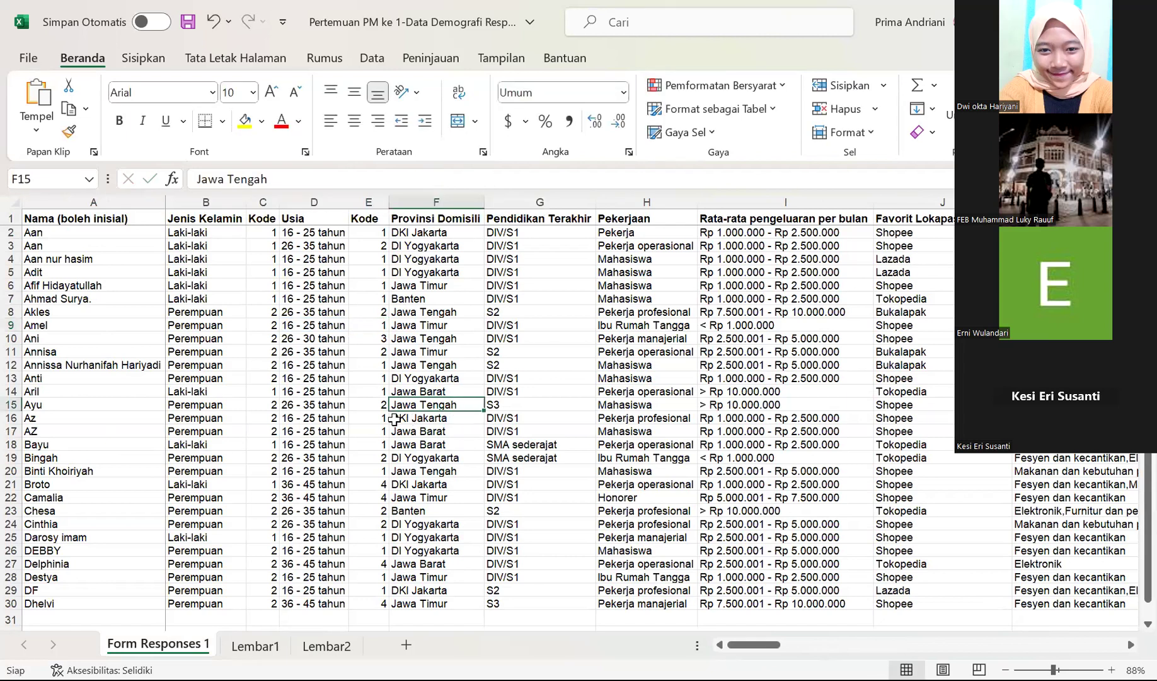
- Review the VLOOKUP arguments in E2 against the Usia answer in D2 and the code table on Lembar1
{"action": "left_click", "coordinate": [371, 234]}
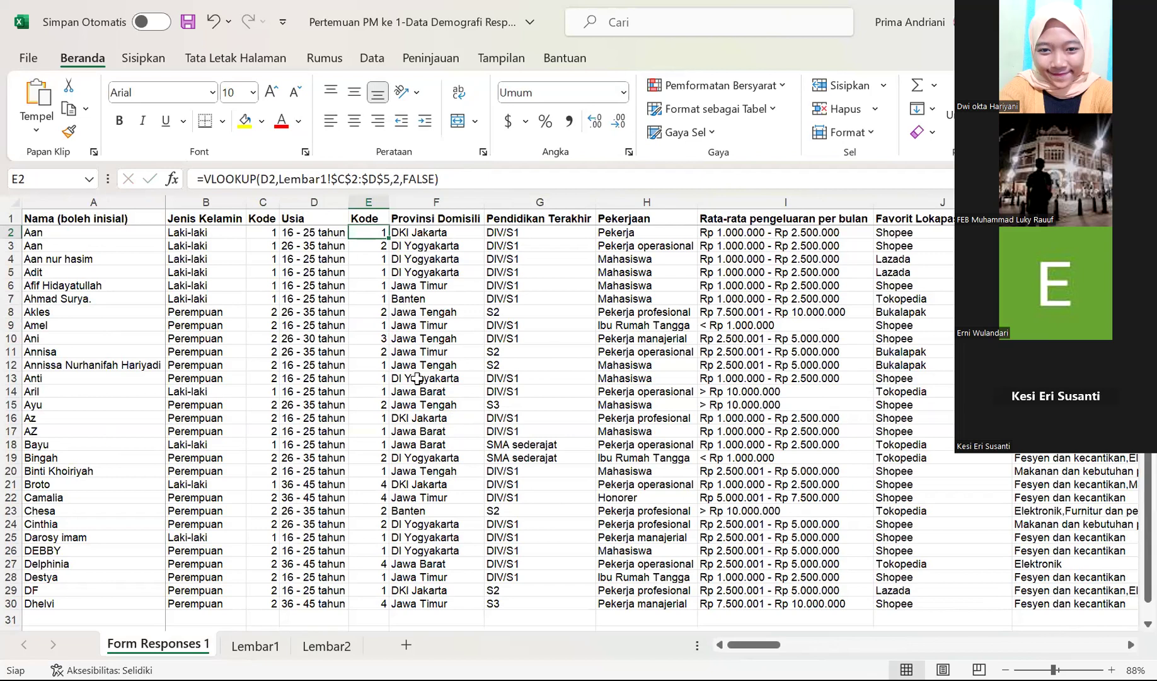
{"action": "left_click", "coordinate": [314, 233]}
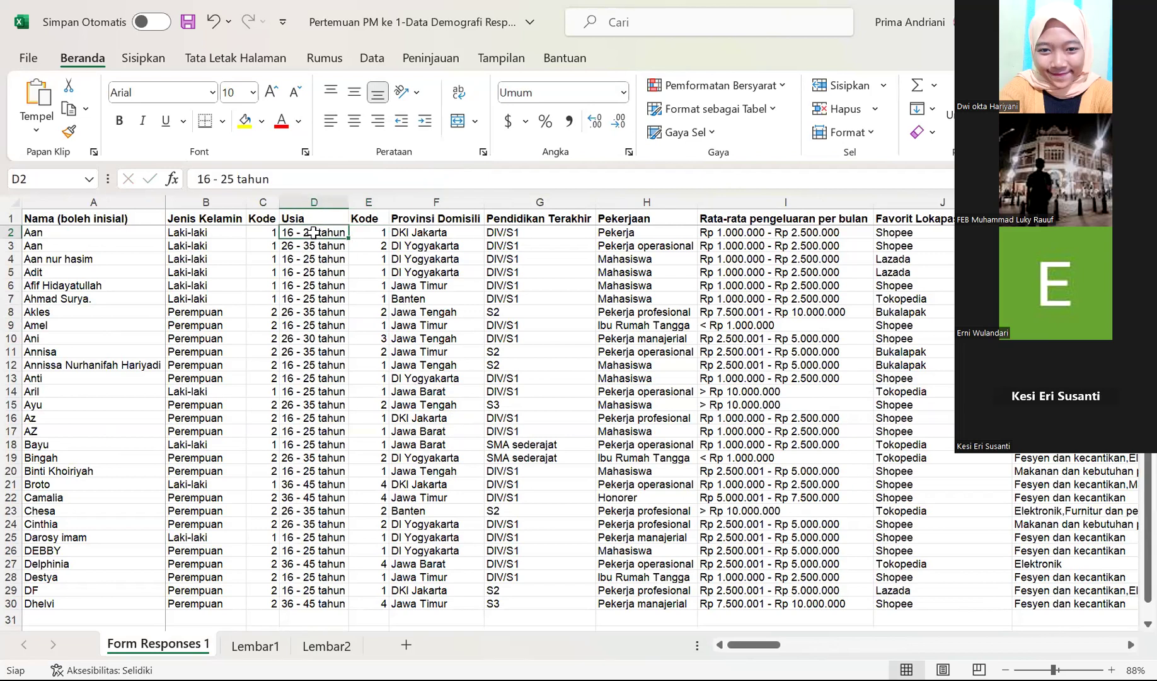
{"action": "left_click", "coordinate": [360, 234]}
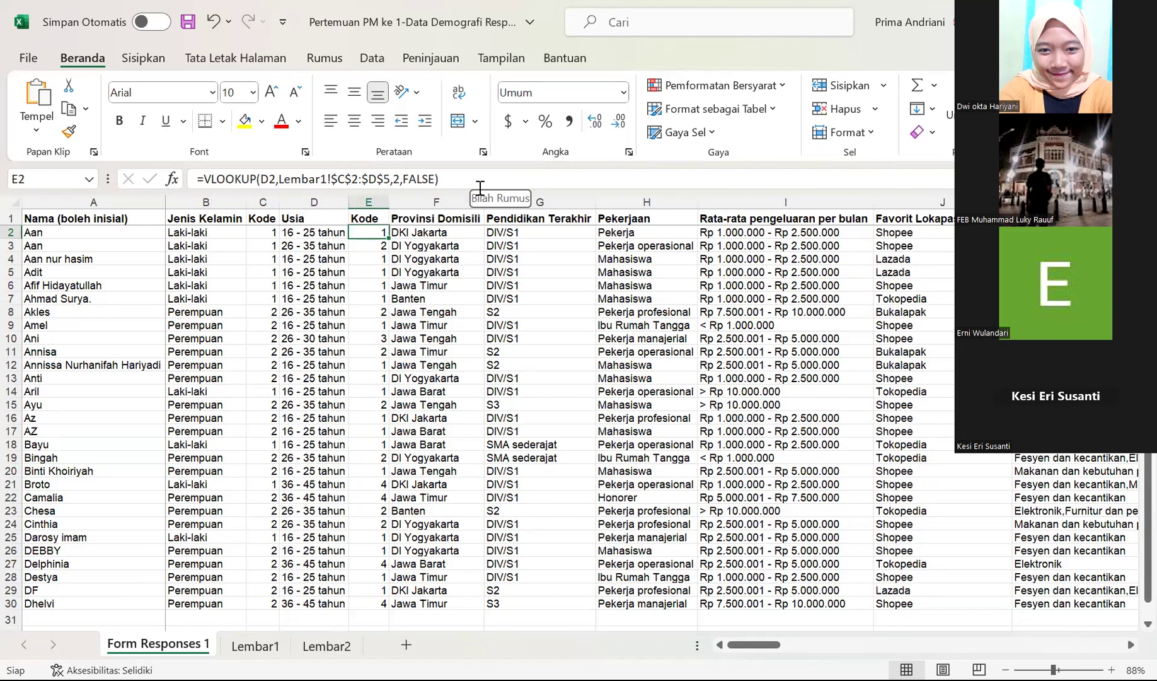
{"action": "left_click", "coordinate": [256, 645]}
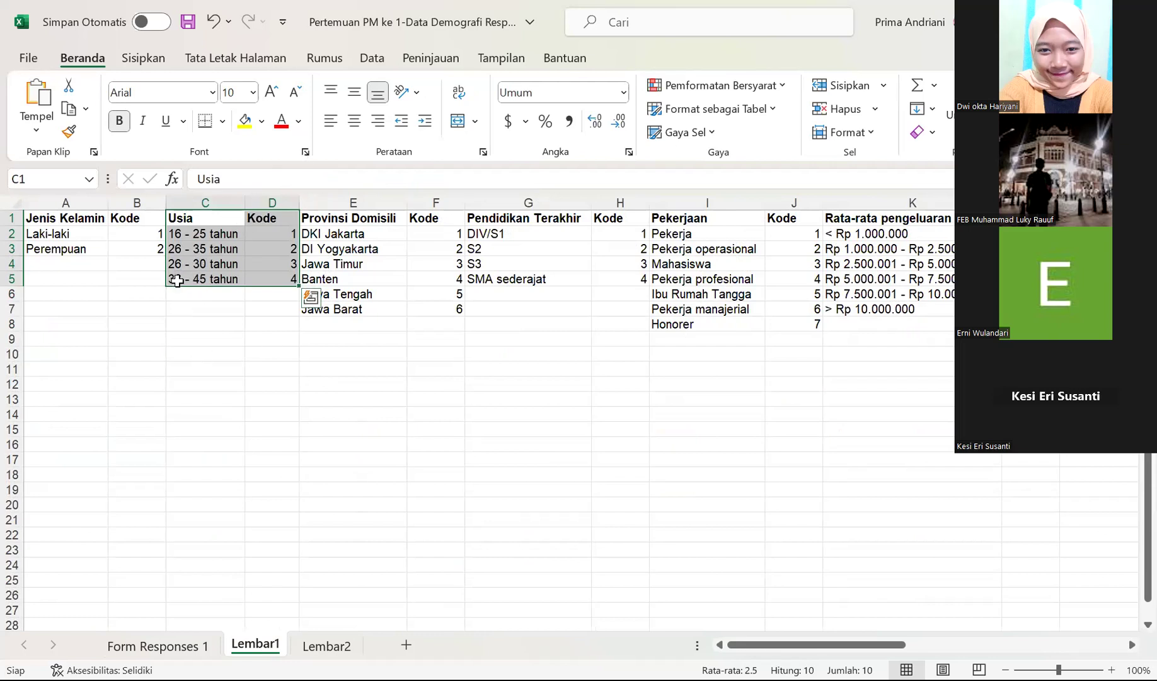
{"action": "left_click", "coordinate": [135, 647]}
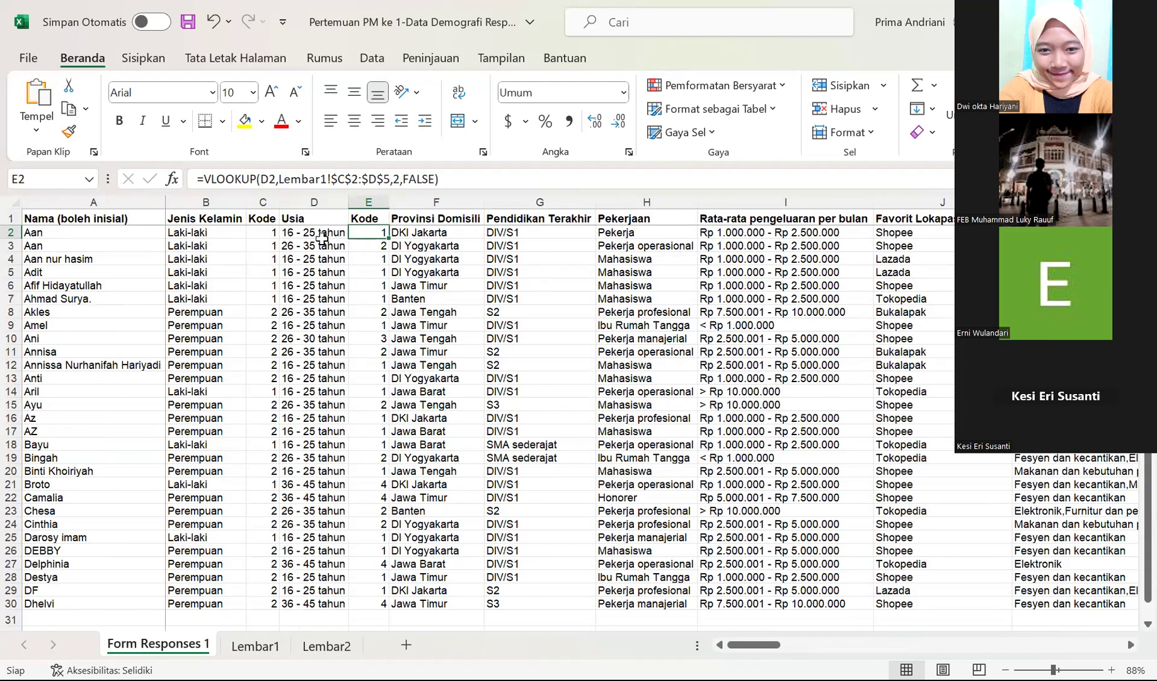
{"action": "left_click", "coordinate": [517, 199]}
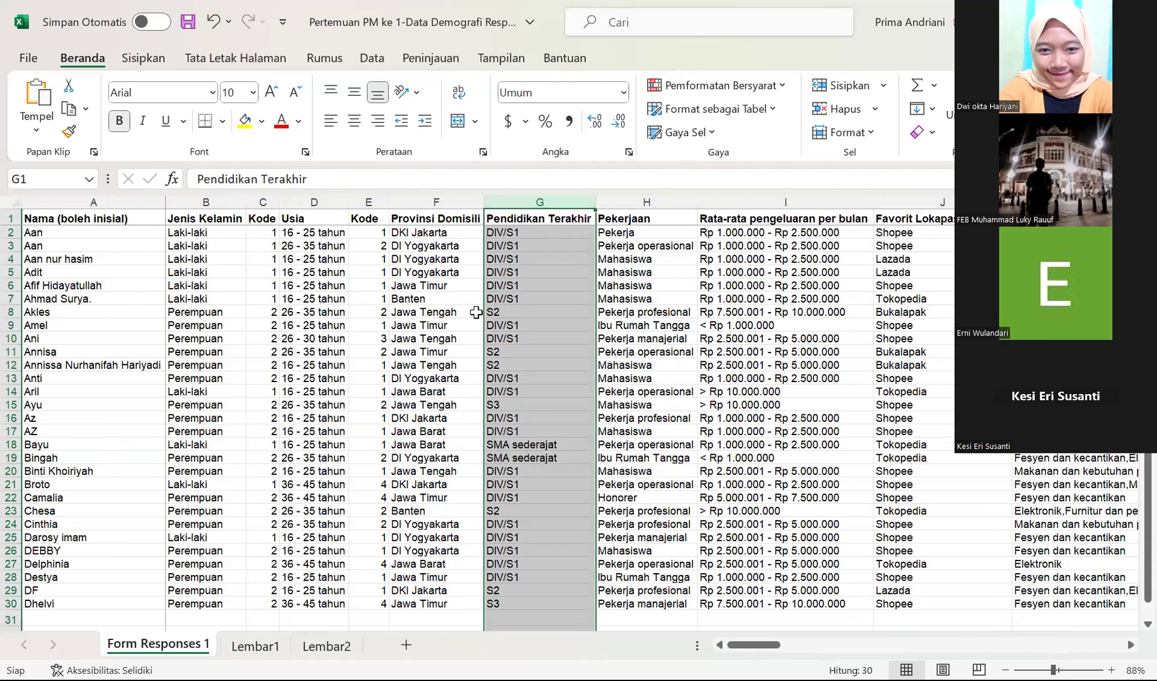
- Clear the VLOOKUP formulas from E2:E30 in the Kode column beside Usia
{"action": "left_click", "coordinate": [358, 229]}
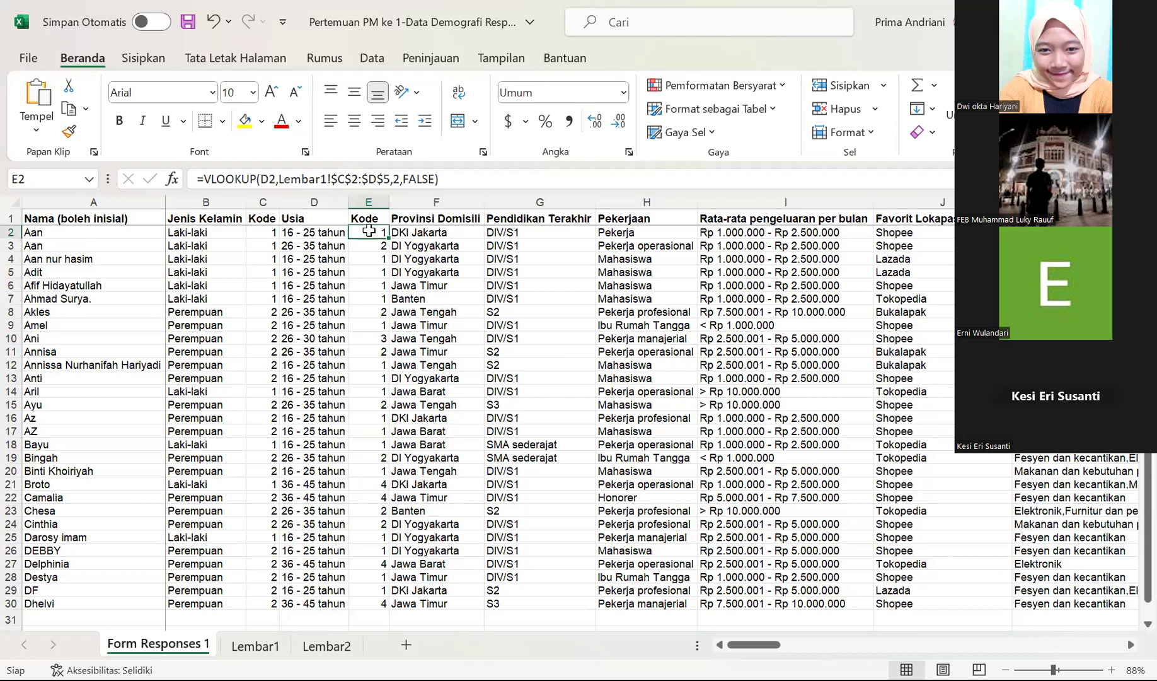
{"action": "left_click_drag", "start_coordinate": [450, 179], "coordinate": [174, 159]}
{"action": "key", "text": "BackSpace"}
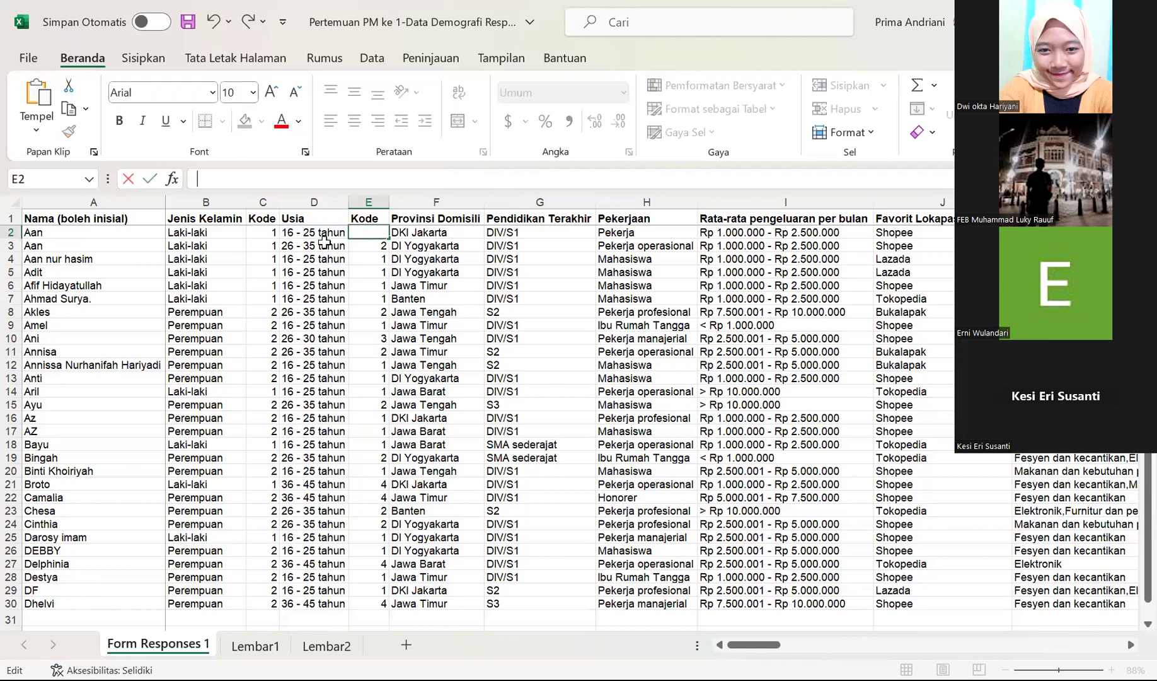
{"action": "left_click_drag", "start_coordinate": [370, 235], "coordinate": [368, 586]}
{"action": "key", "text": "Delete"}
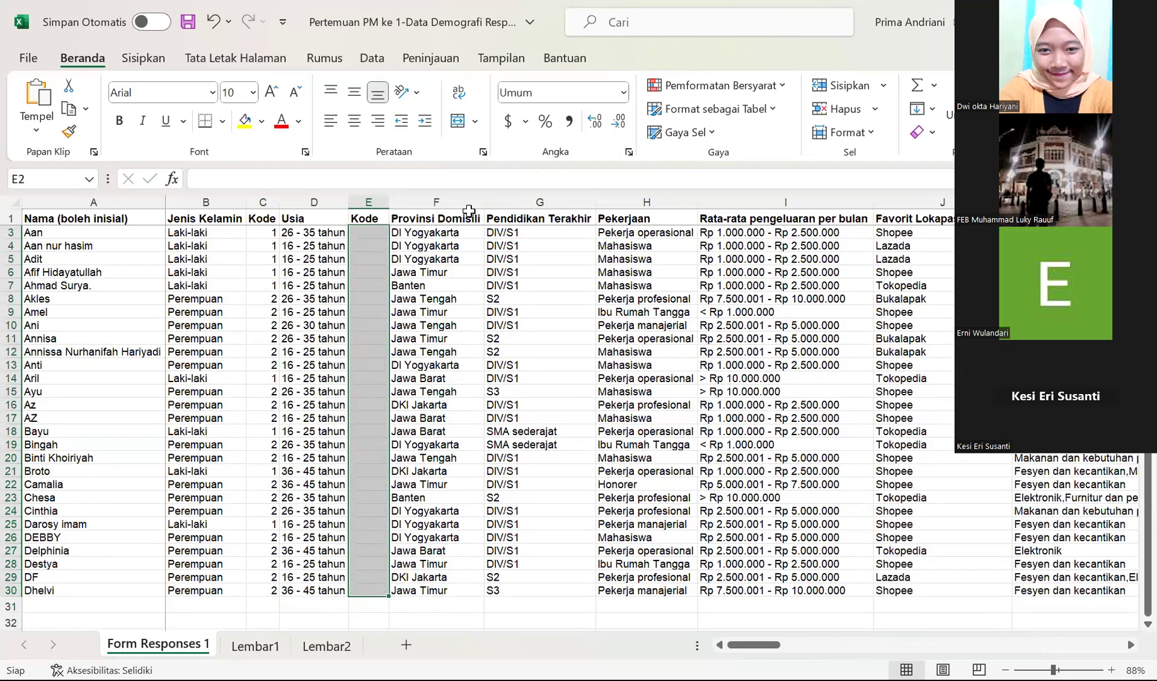
{"action": "left_click", "coordinate": [371, 232]}
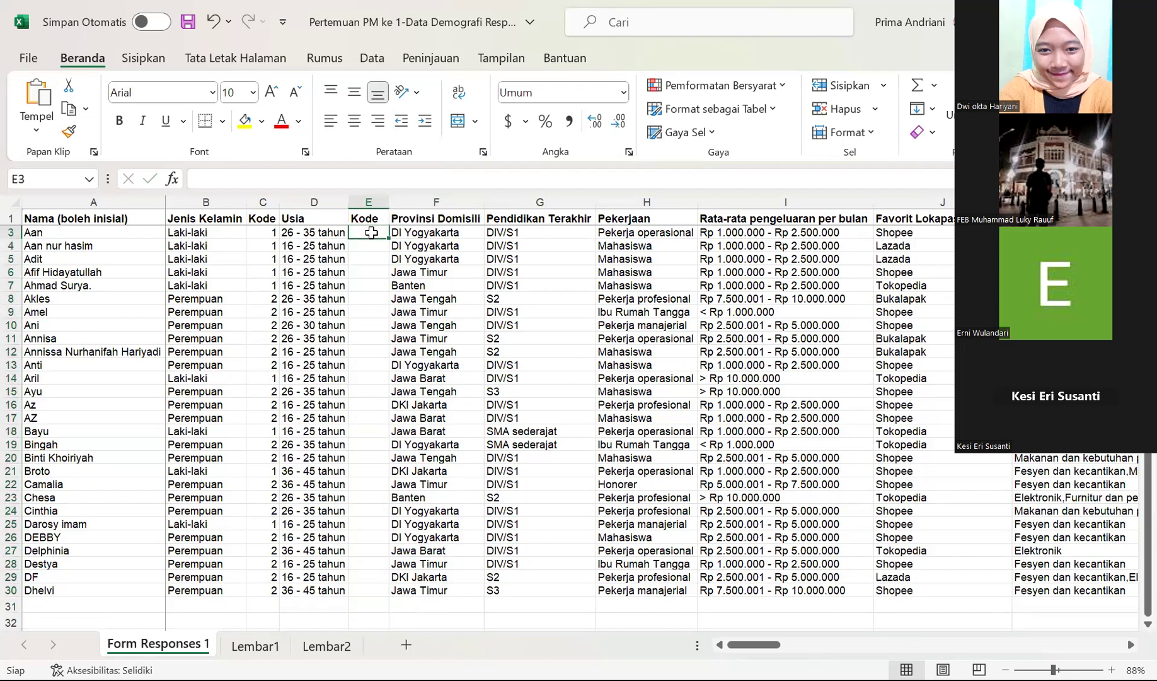
{"action": "type", "text": "="}
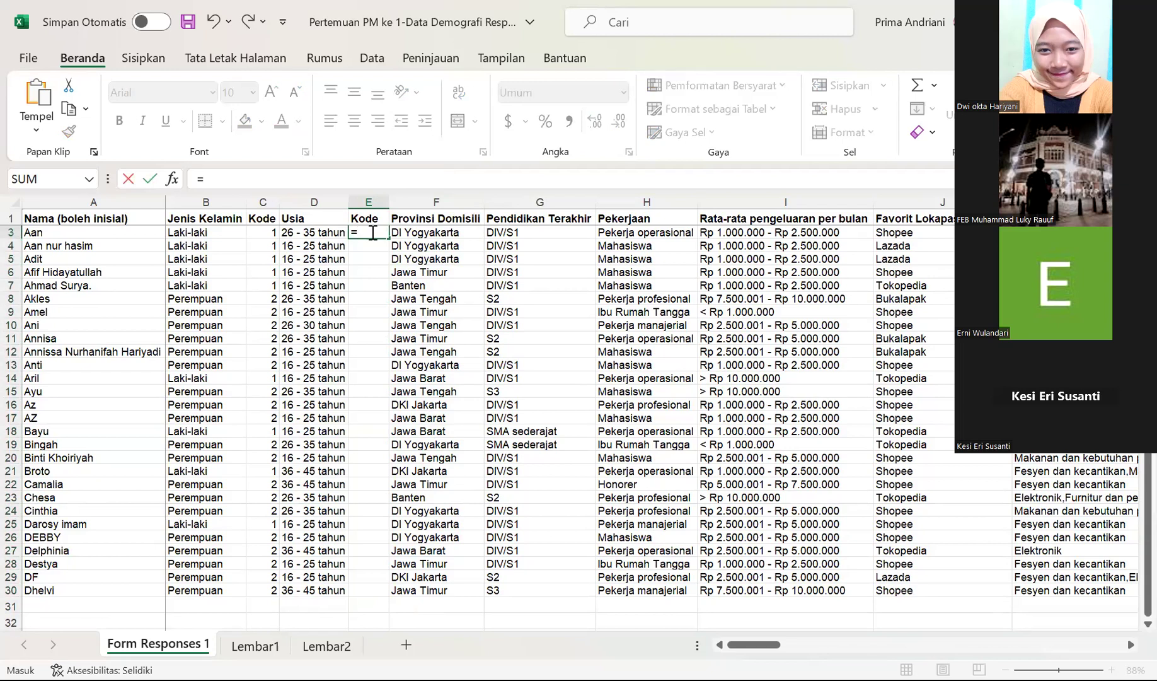
{"action": "type", "text": "VLOOKU"}
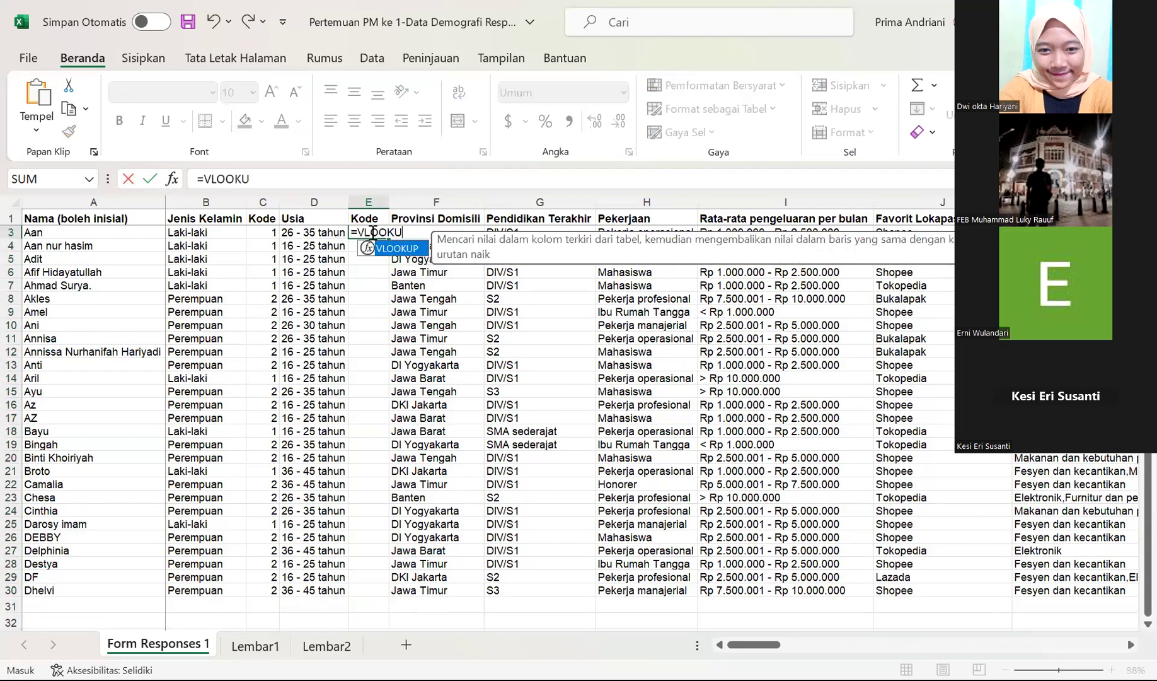
{"action": "type", "text": "P"}
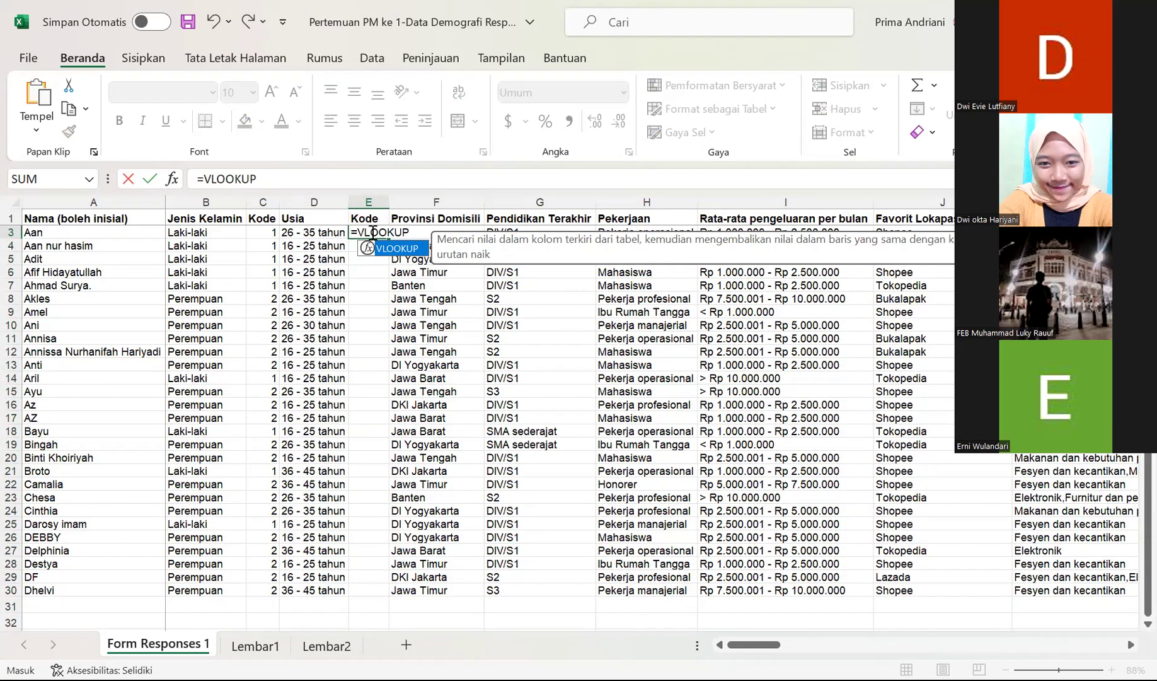
{"action": "type", "text": "("}
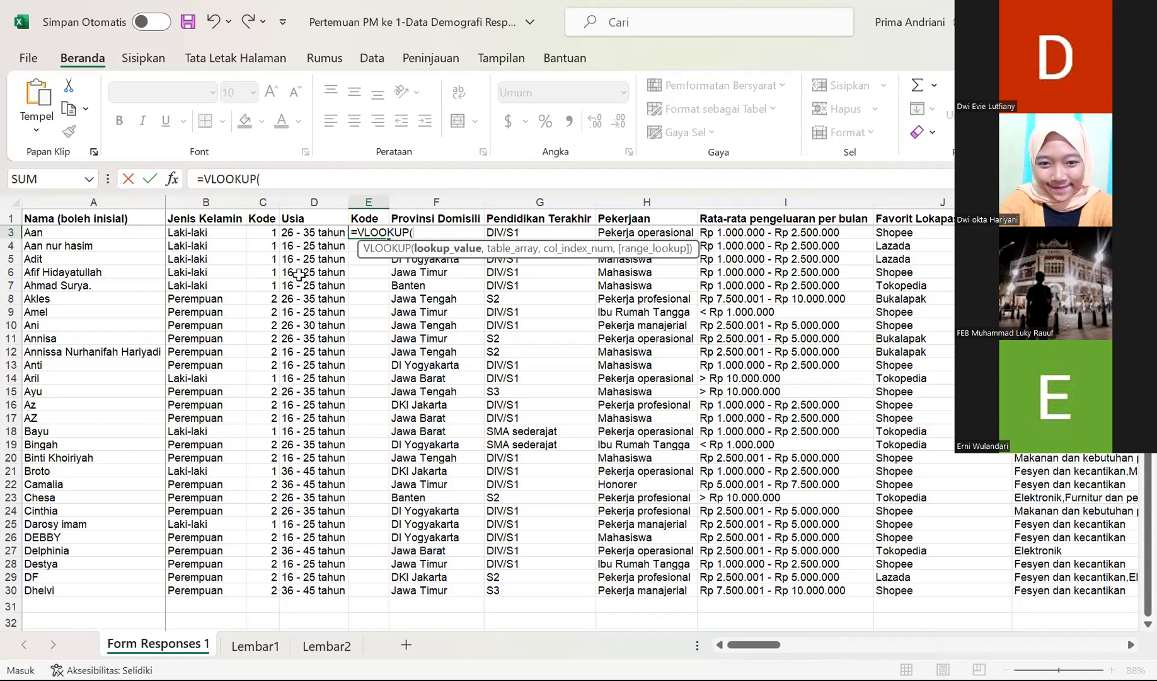
{"action": "key", "text": "BackSpace"}
{"action": "key", "text": "BackSpace"}
{"action": "key", "text": "BackSpace"}
{"action": "key", "text": "BackSpace"}
{"action": "key", "text": "Escape"}
{"action": "scroll", "coordinate": [327, 258], "scroll_direction": "up", "scroll_amount": 1}
{"action": "scroll", "coordinate": [353, 246], "scroll_direction": "down", "scroll_amount": 1}
- Start a VLOOKUP formula in E2 with D2 as the lookup value and Lembar1!C2:D5 as the table array
{"action": "left_click", "coordinate": [358, 232]}
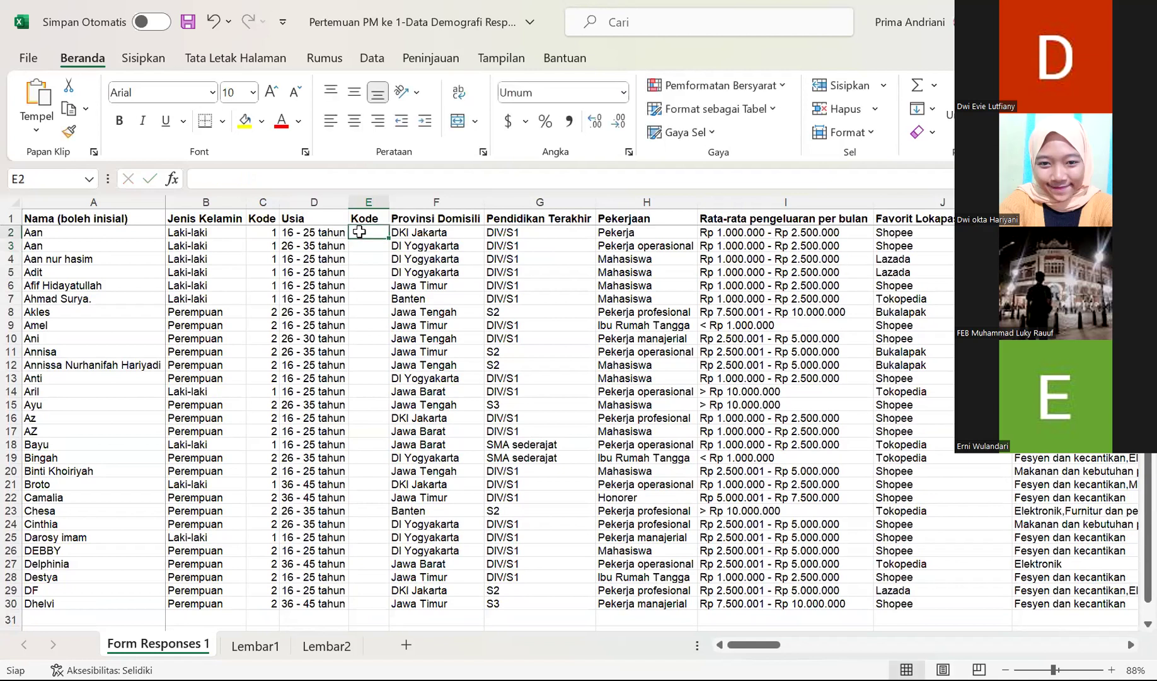
{"action": "type", "text": "="}
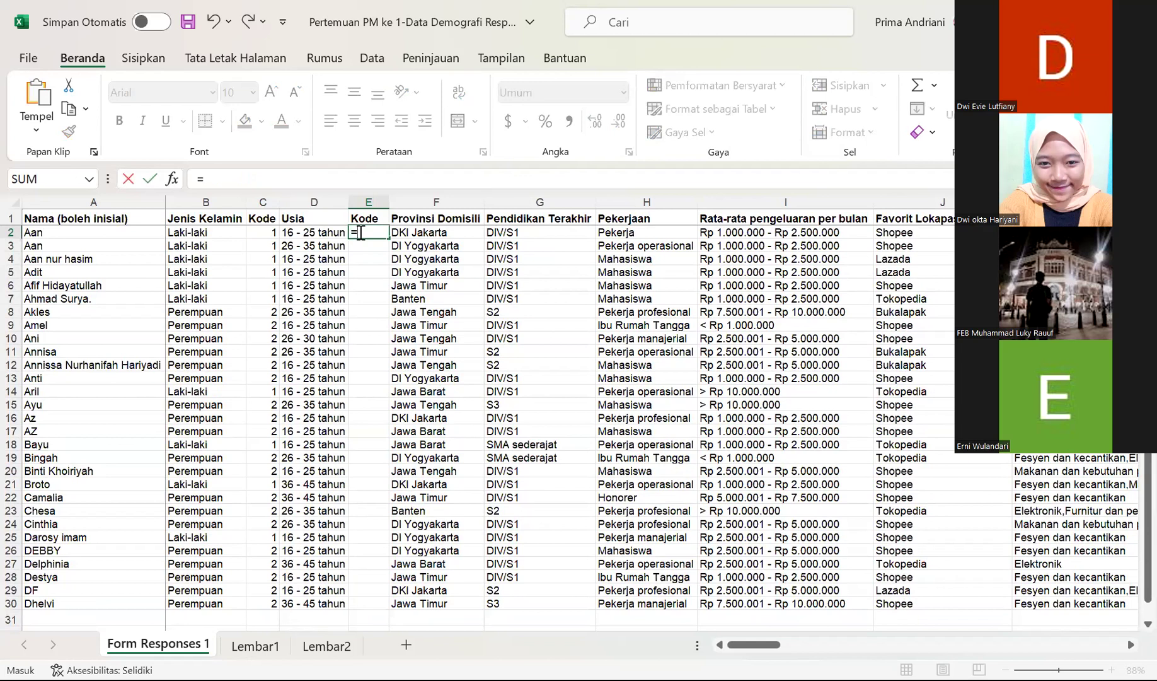
{"action": "type", "text": "VLOOKUP"}
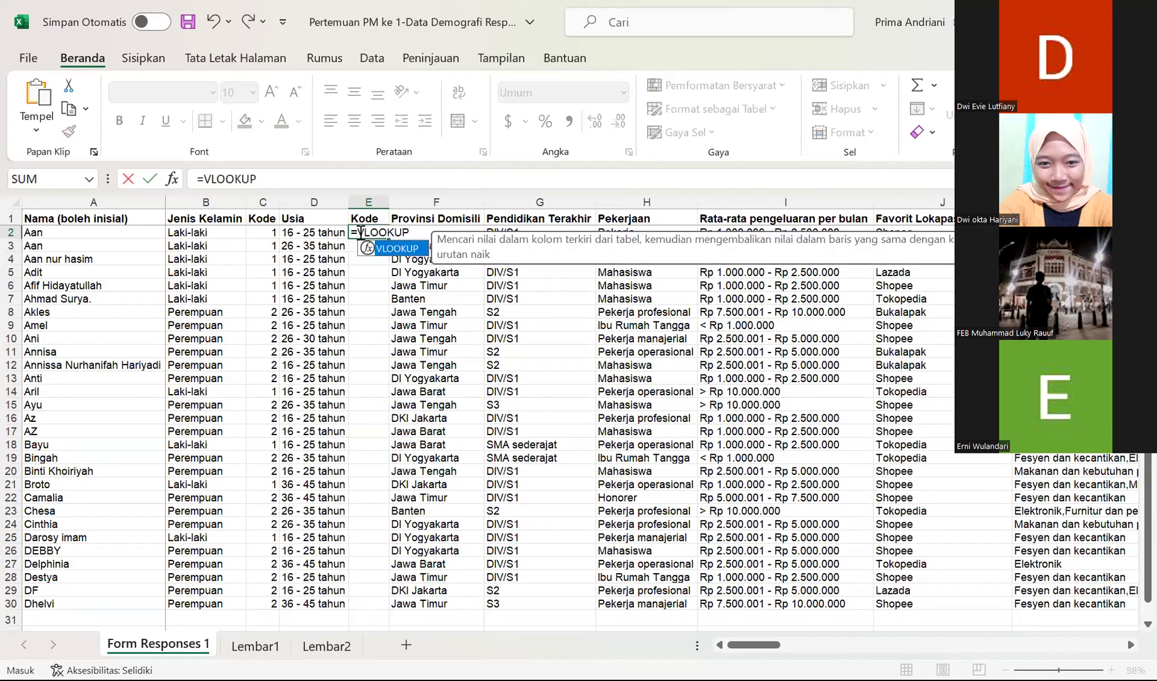
{"action": "type", "text": "("}
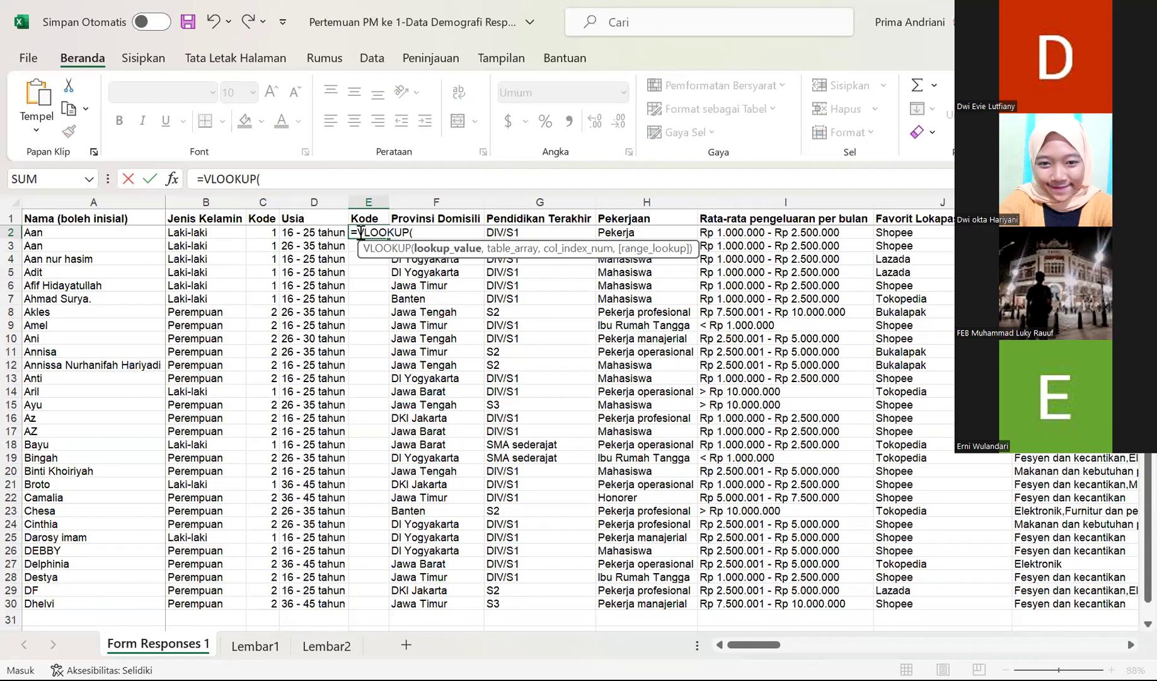
{"action": "left_click", "coordinate": [313, 234]}
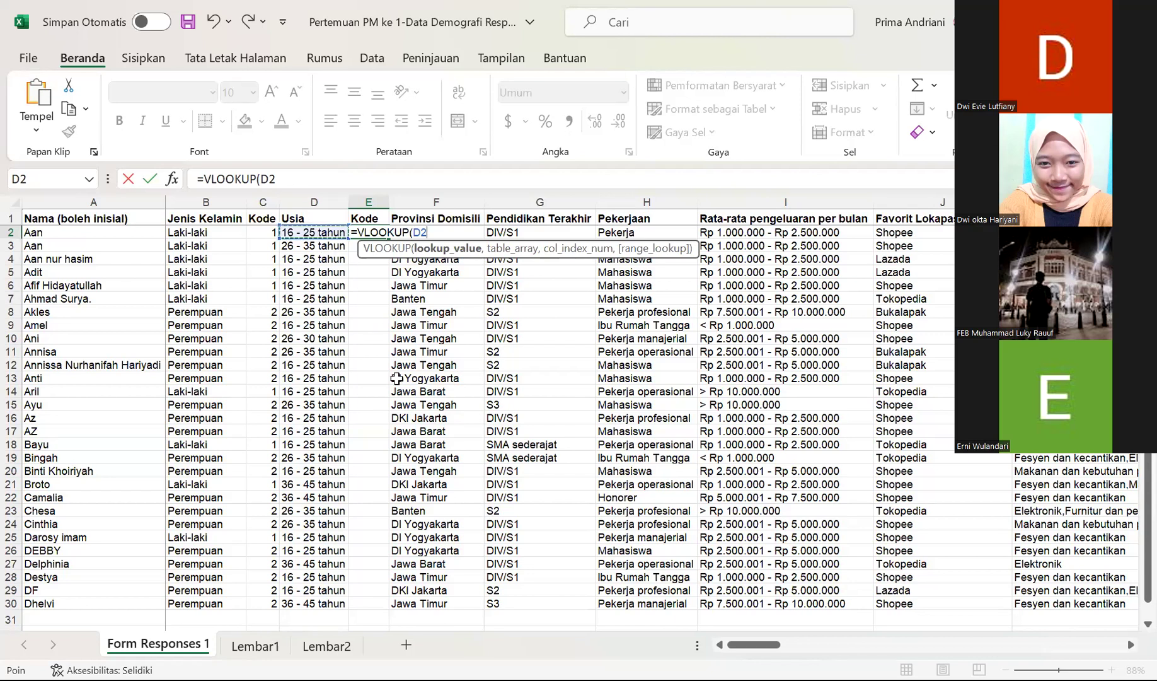
{"action": "type", "text": ","}
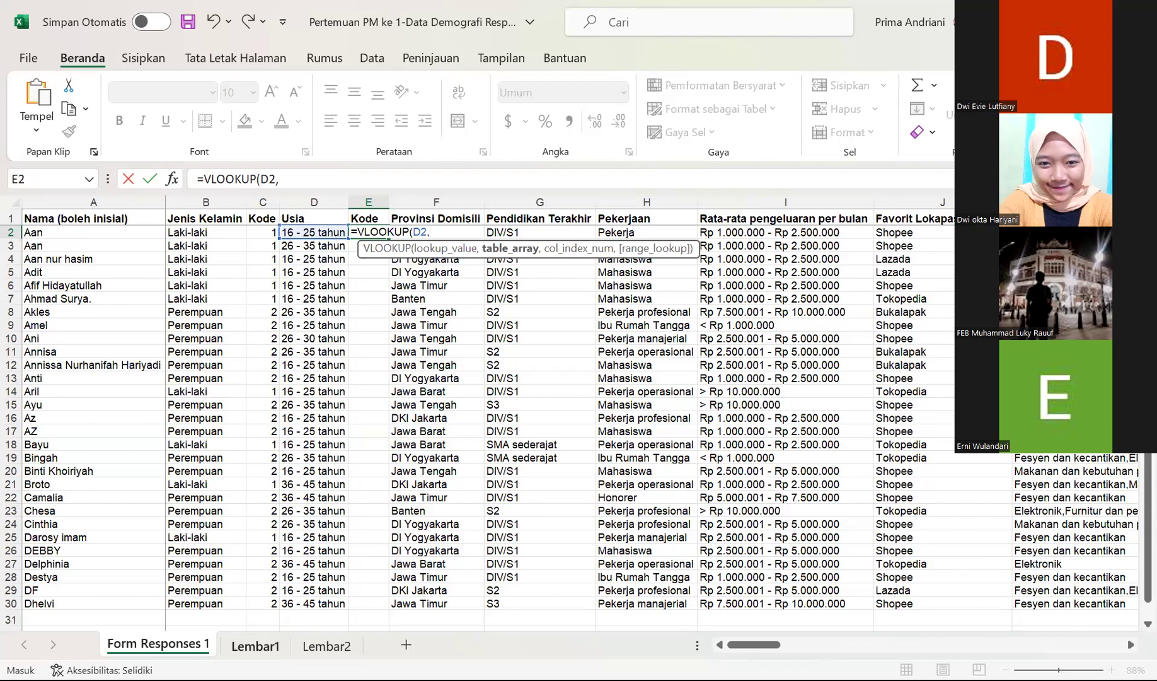
{"action": "left_click", "coordinate": [255, 645]}
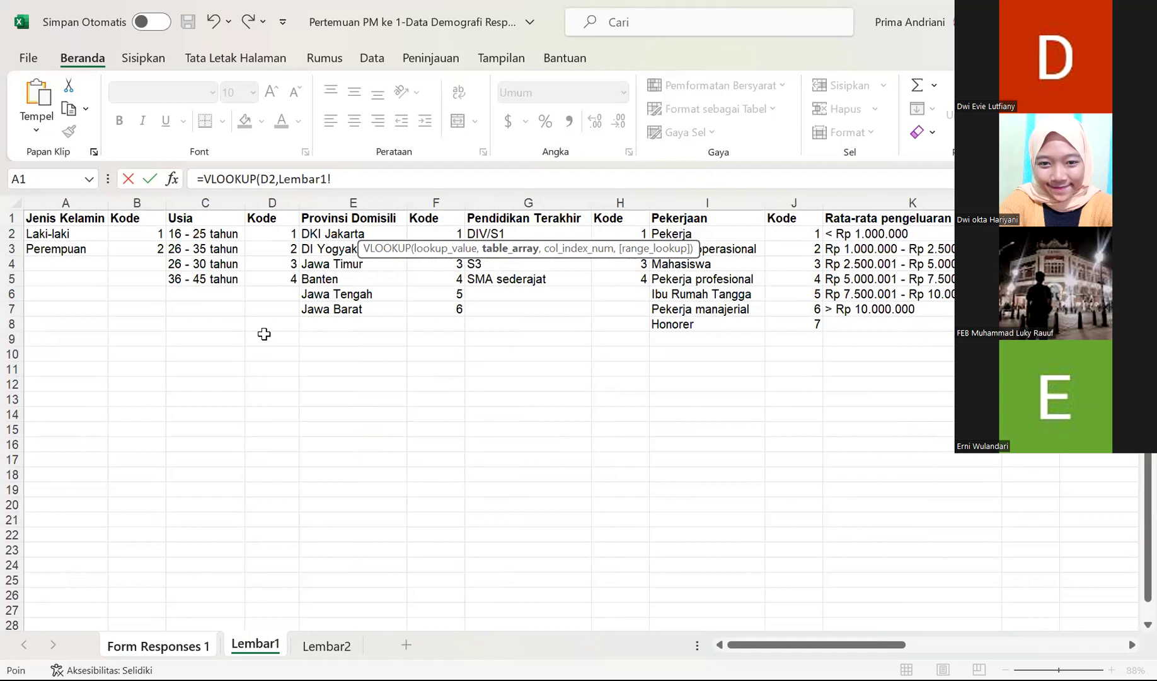
{"action": "left_click", "coordinate": [191, 234]}
{"action": "left_click_drag", "start_coordinate": [191, 234], "coordinate": [272, 281]}
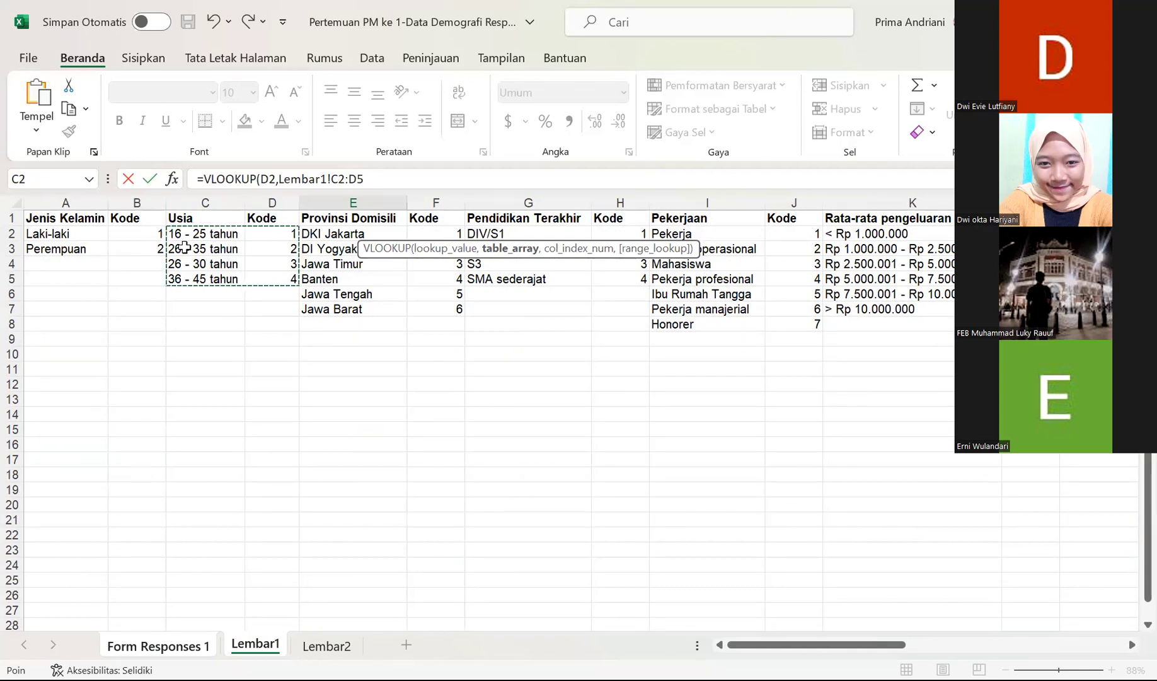
- Lock the table array in the E2 formula with absolute references, Lembar1!$C$2:$D$5
{"action": "left_click", "coordinate": [340, 179]}
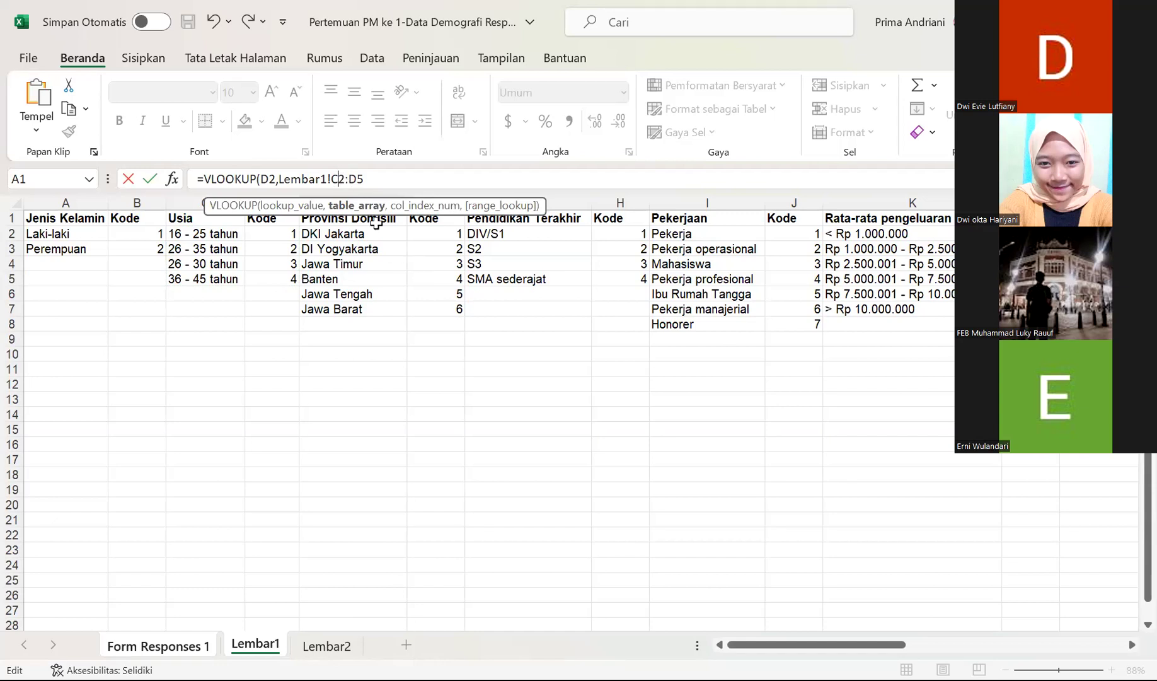
{"action": "key", "text": "ctrl+Page_Up"}
{"action": "left_click", "coordinate": [341, 182]}
{"action": "key", "text": "F4"}
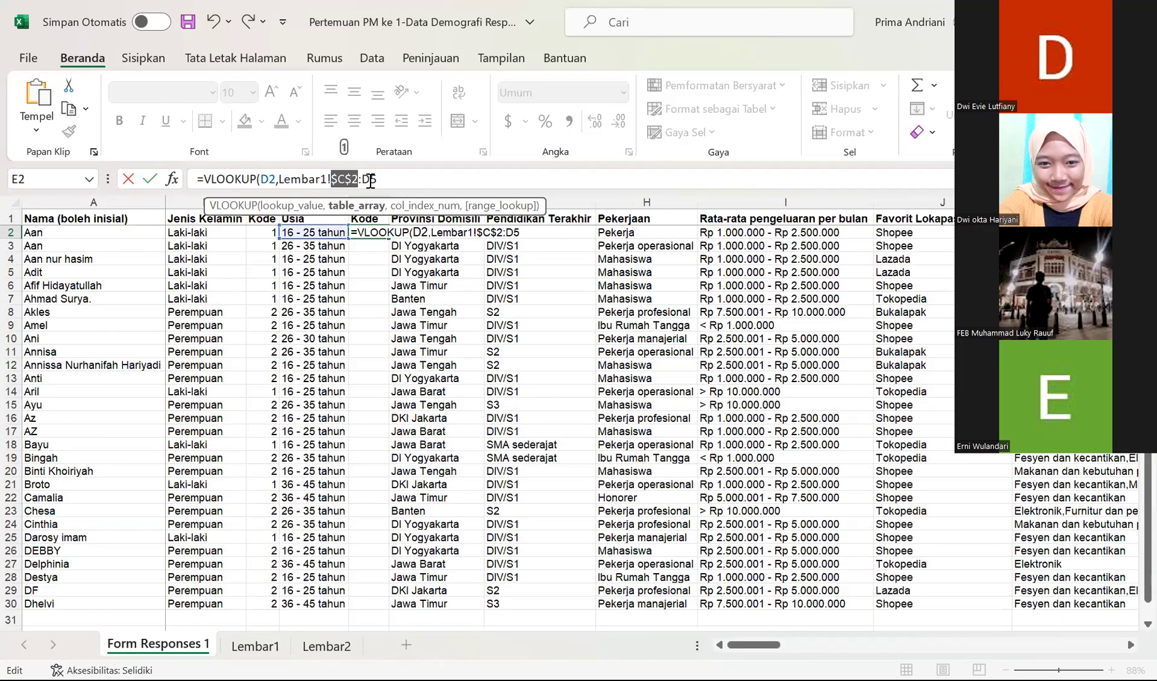
{"action": "left_click", "coordinate": [370, 180]}
{"action": "key", "text": "F4"}
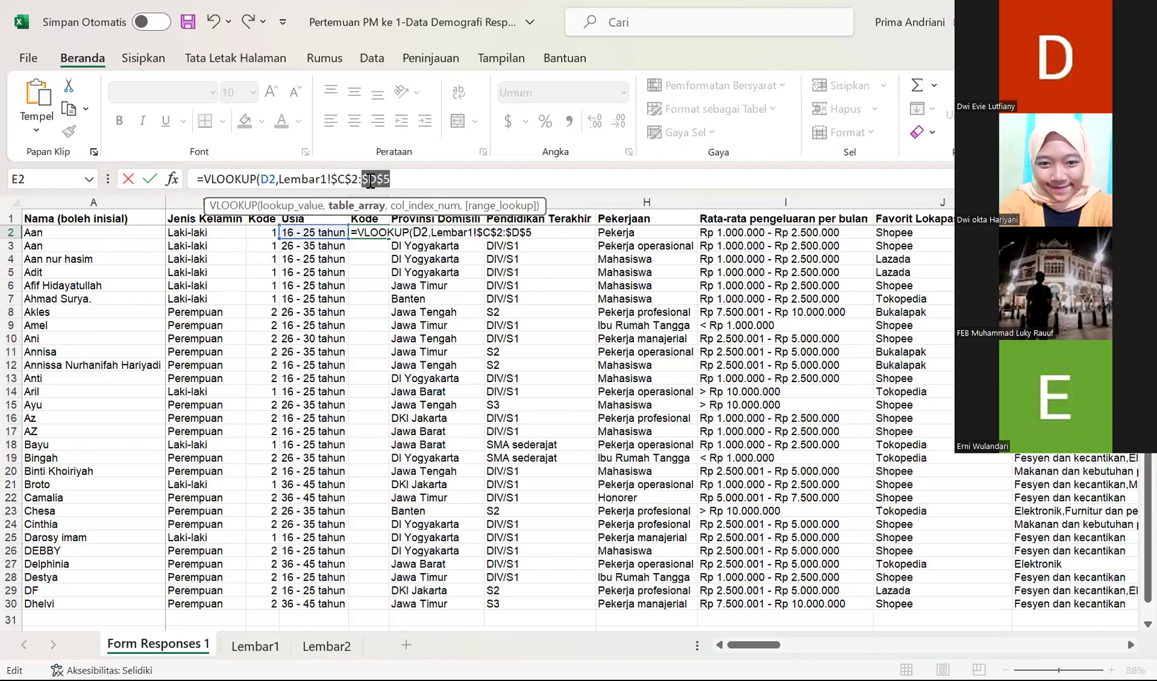
- Complete the E2 VLOOKUP with column index 2 and FALSE for an exact match
{"action": "left_click", "coordinate": [401, 179]}
{"action": "type", "text": ","}
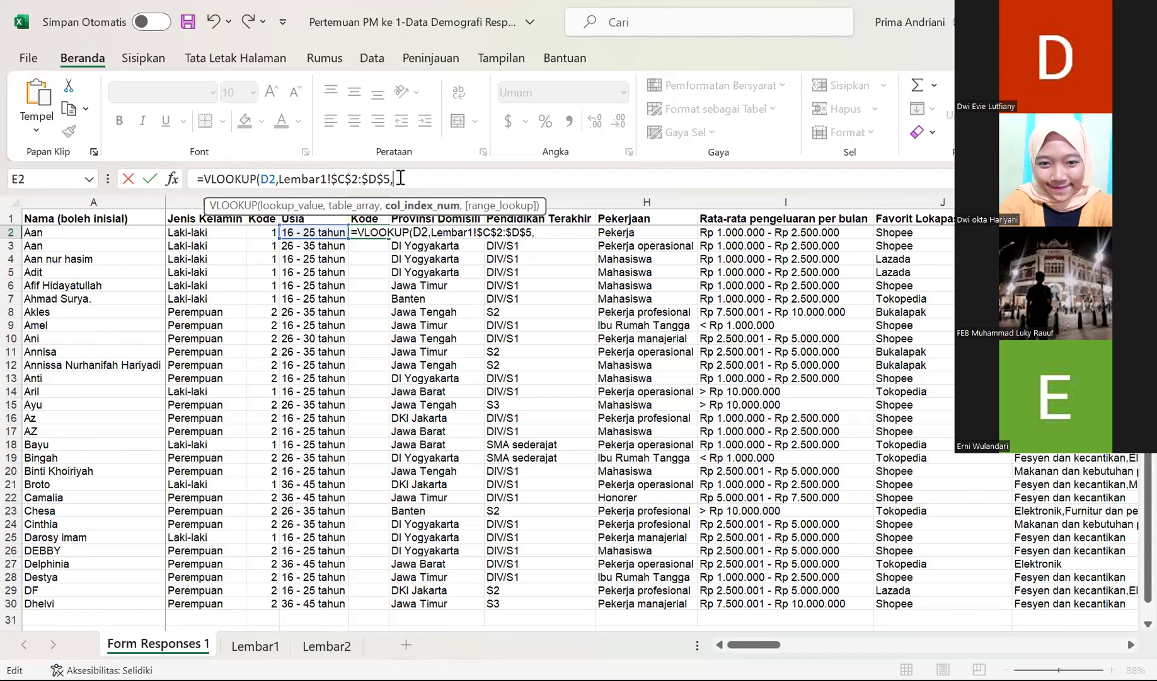
{"action": "type", "text": "2,FALSE"}
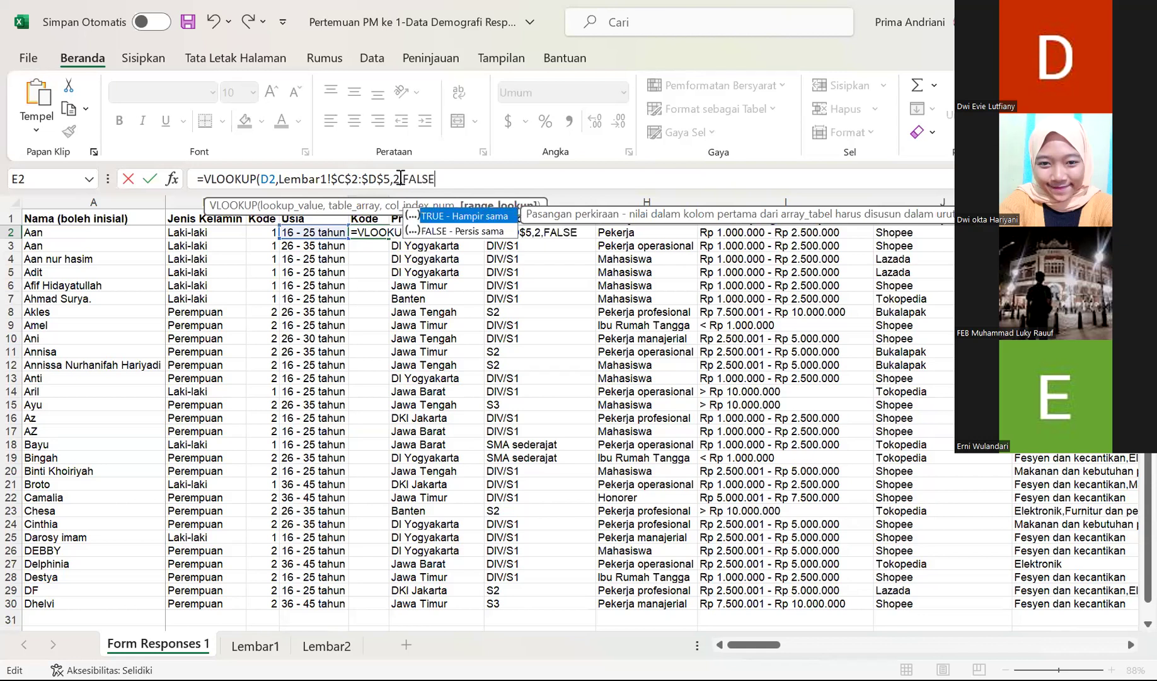
{"action": "type", "text": ")"}
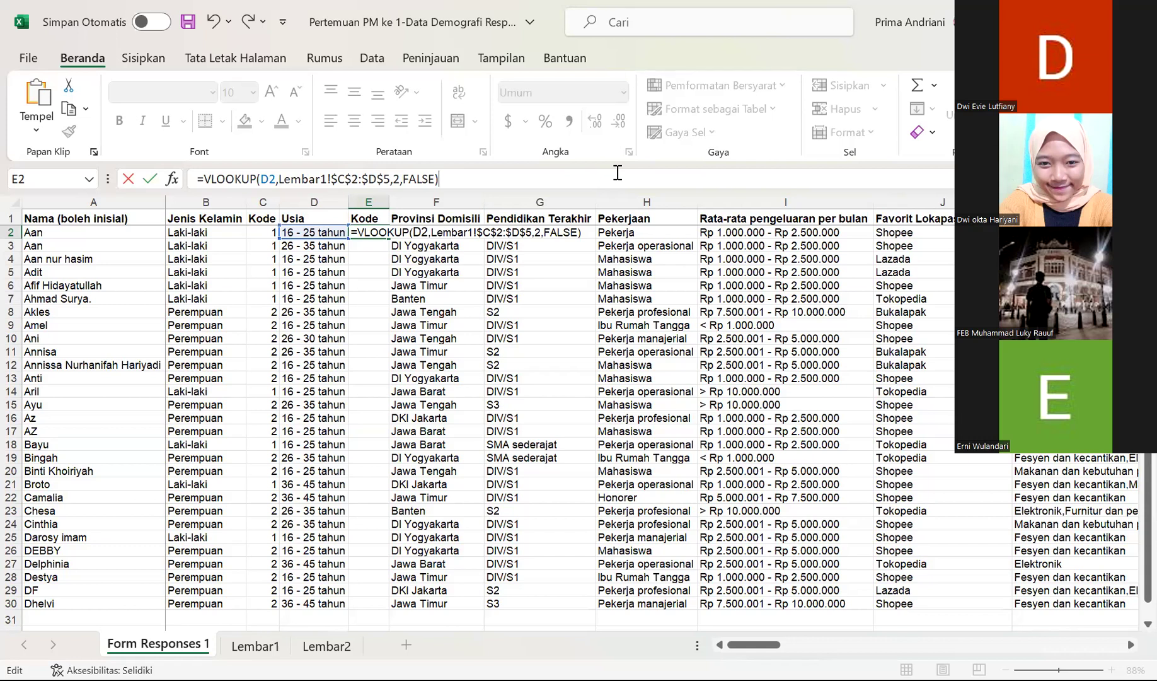
{"action": "key", "text": "Return"}
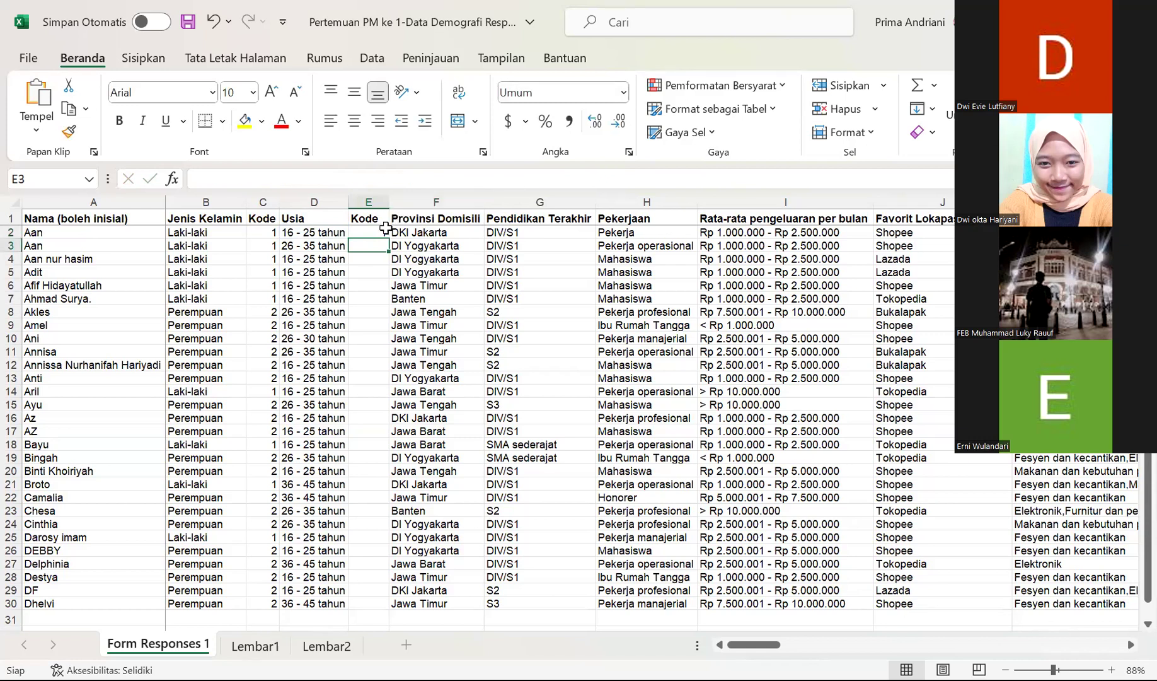
- Narrow column E slightly and fill the E2 VLOOKUP formula down to row 30
{"action": "left_click_drag", "start_coordinate": [391, 200], "coordinate": [385, 200]}
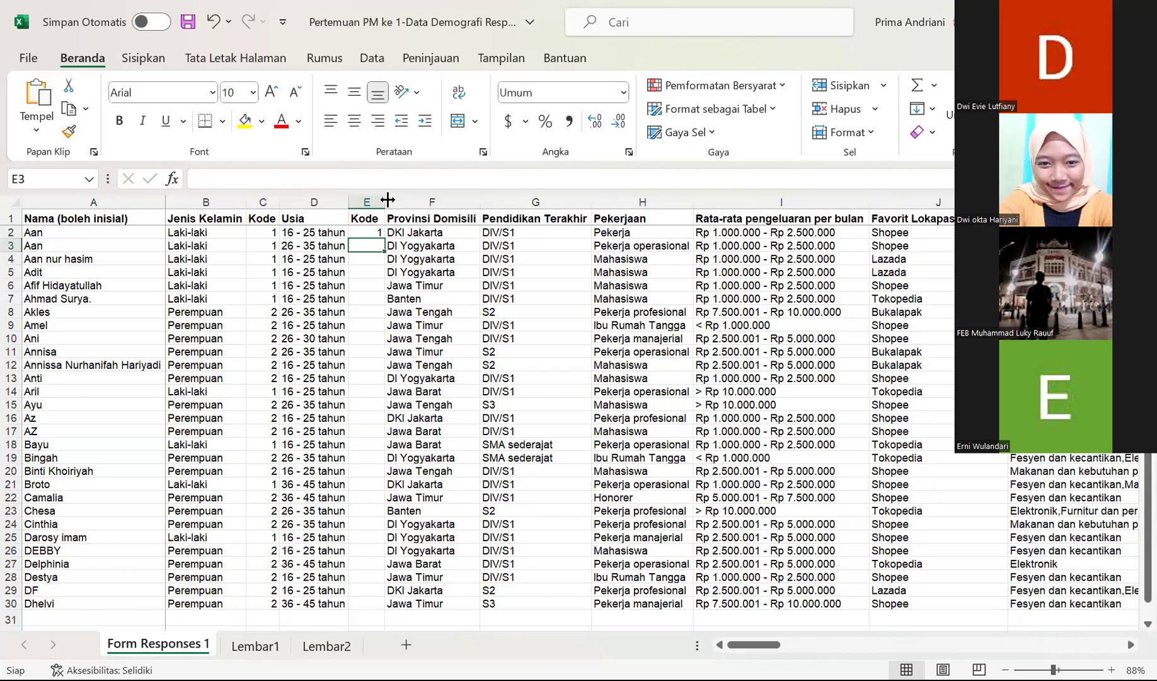
{"action": "left_click", "coordinate": [361, 231]}
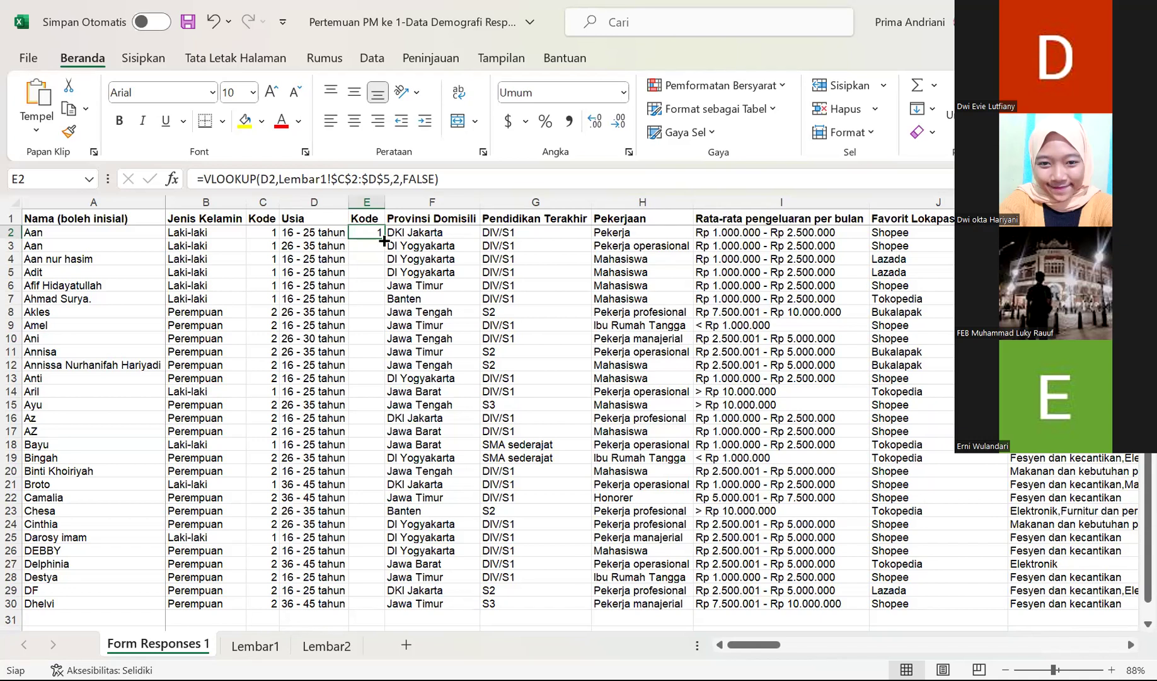
{"action": "double_click", "coordinate": [384, 240]}
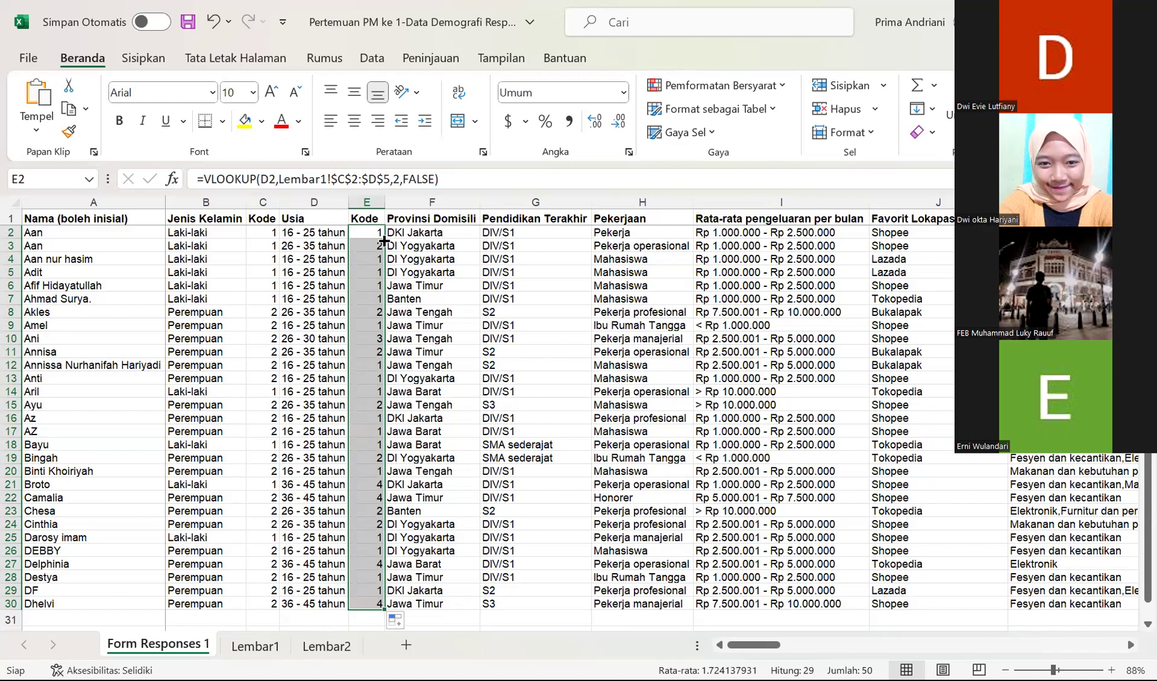
- Insert a column before Pendidikan Terakhir, head it Kode in G1 and narrow it to fit the header
{"action": "left_click", "coordinate": [495, 201]}
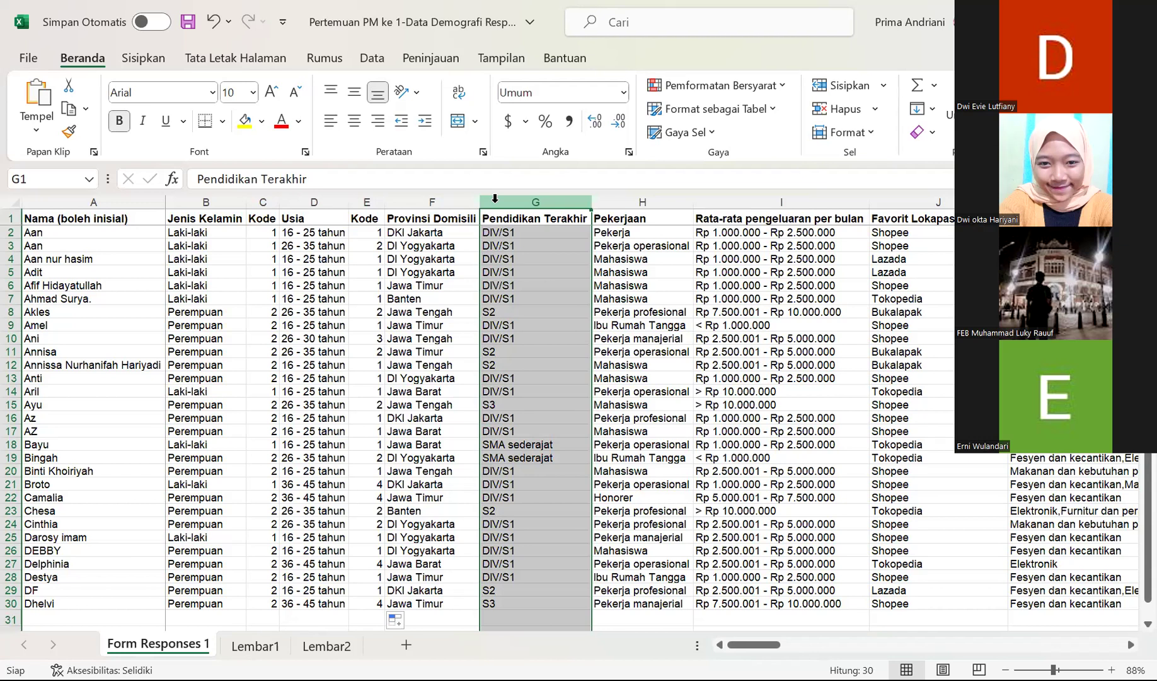
{"action": "left_click", "coordinate": [837, 89]}
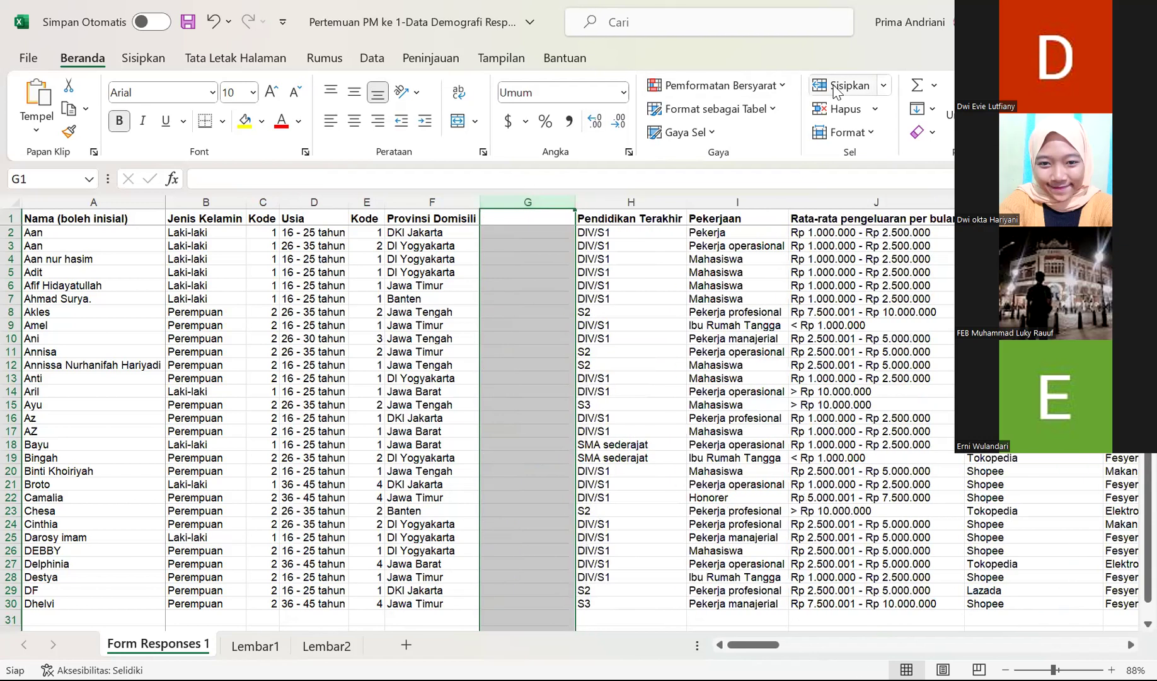
{"action": "left_click", "coordinate": [521, 220]}
{"action": "type", "text": "Kode"}
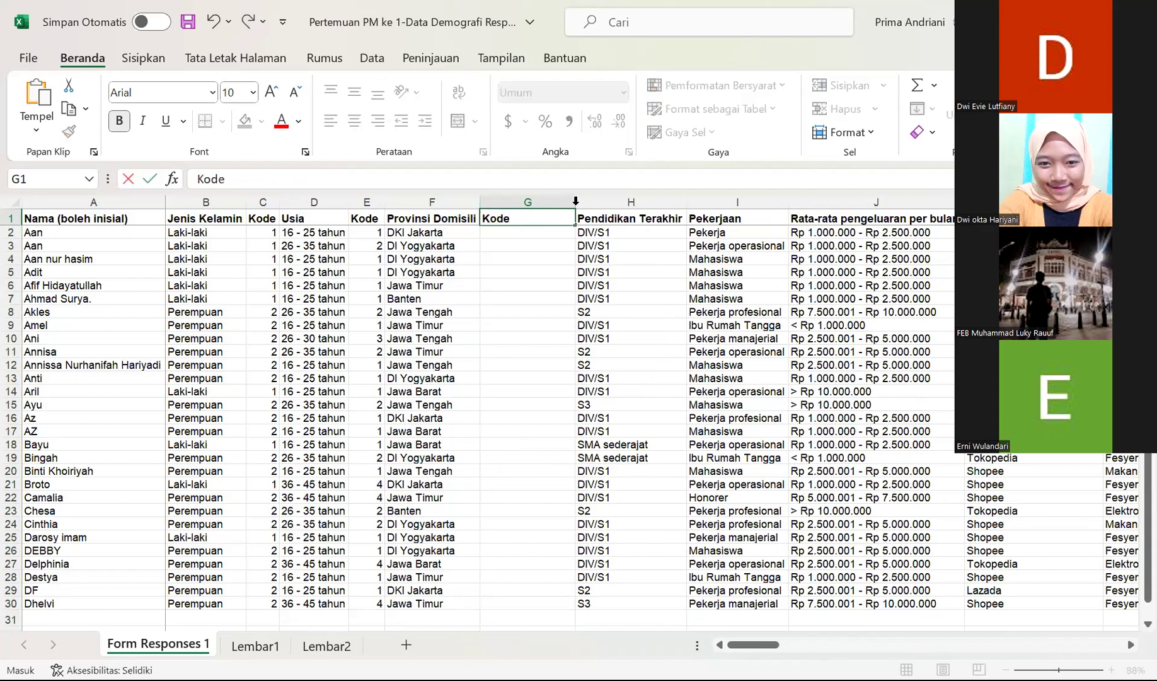
{"action": "left_click", "coordinate": [585, 232]}
{"action": "left_click_drag", "start_coordinate": [582, 216], "coordinate": [529, 232]}
{"action": "left_click", "coordinate": [528, 269]}
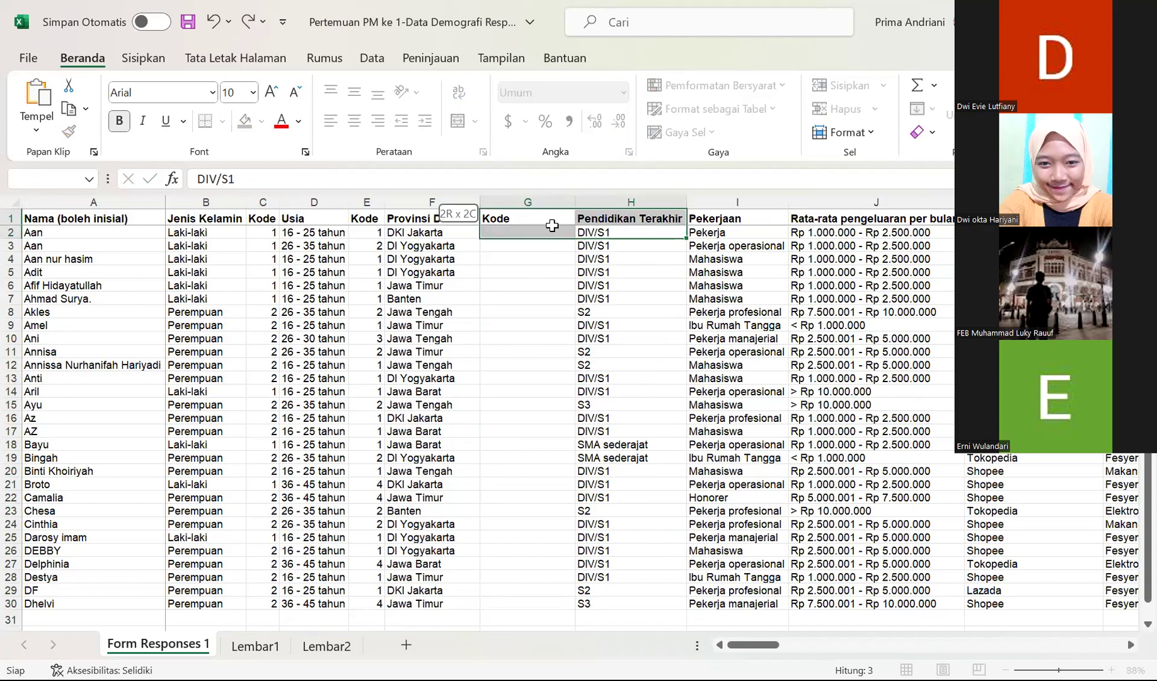
{"action": "left_click_drag", "start_coordinate": [583, 197], "coordinate": [530, 199]}
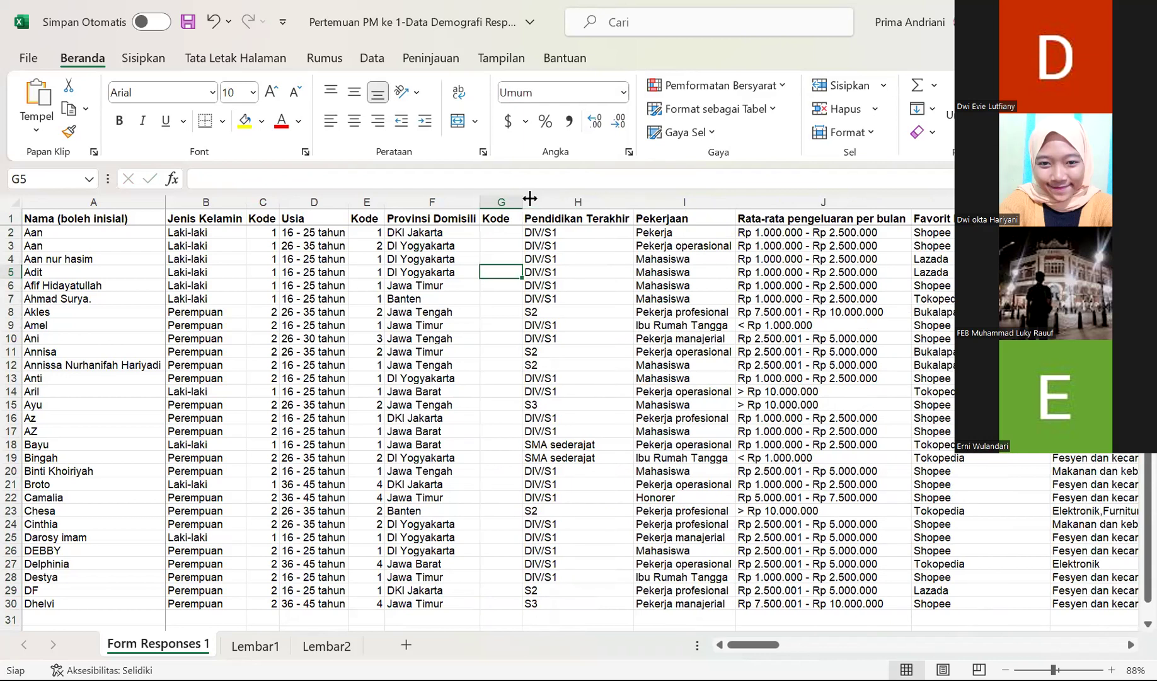
- Replace the Kode header in C1 with Jenis Kelamin
{"action": "left_click", "coordinate": [493, 234]}
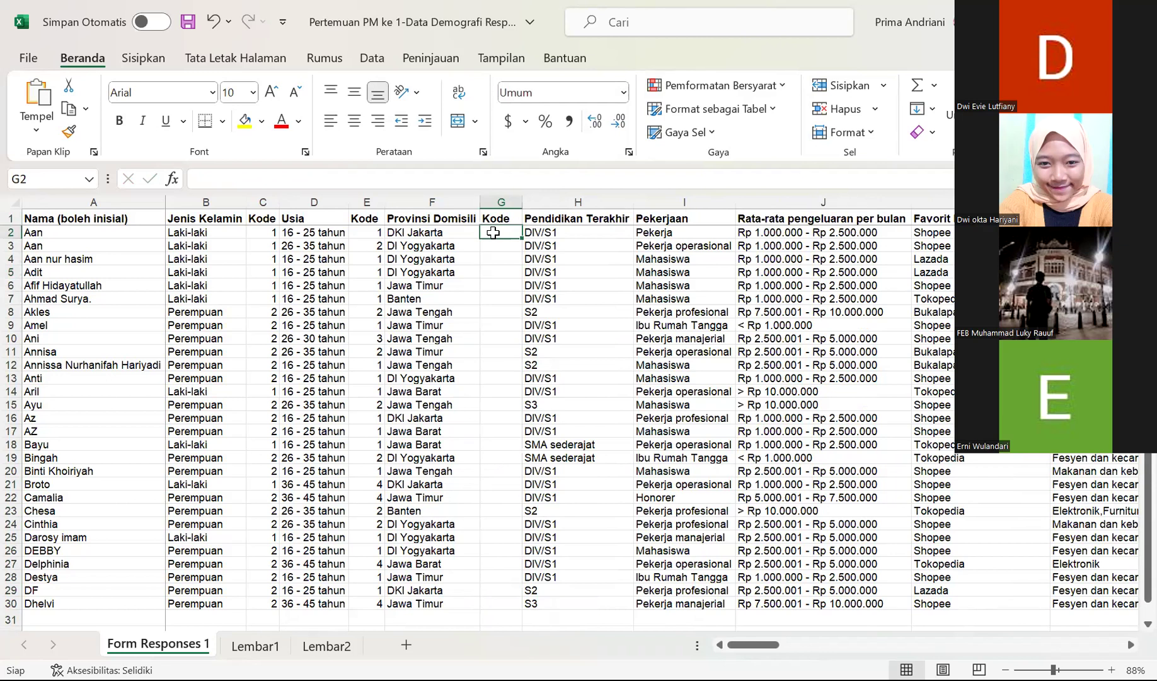
{"action": "left_click", "coordinate": [302, 202]}
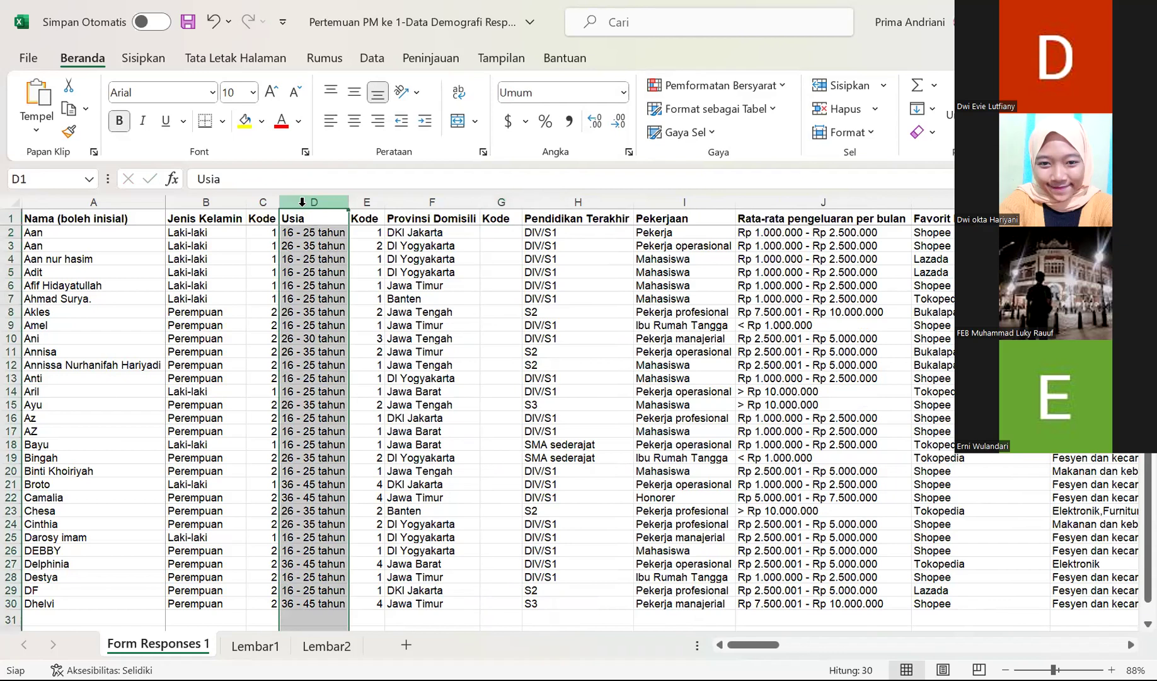
{"action": "left_click", "coordinate": [205, 199]}
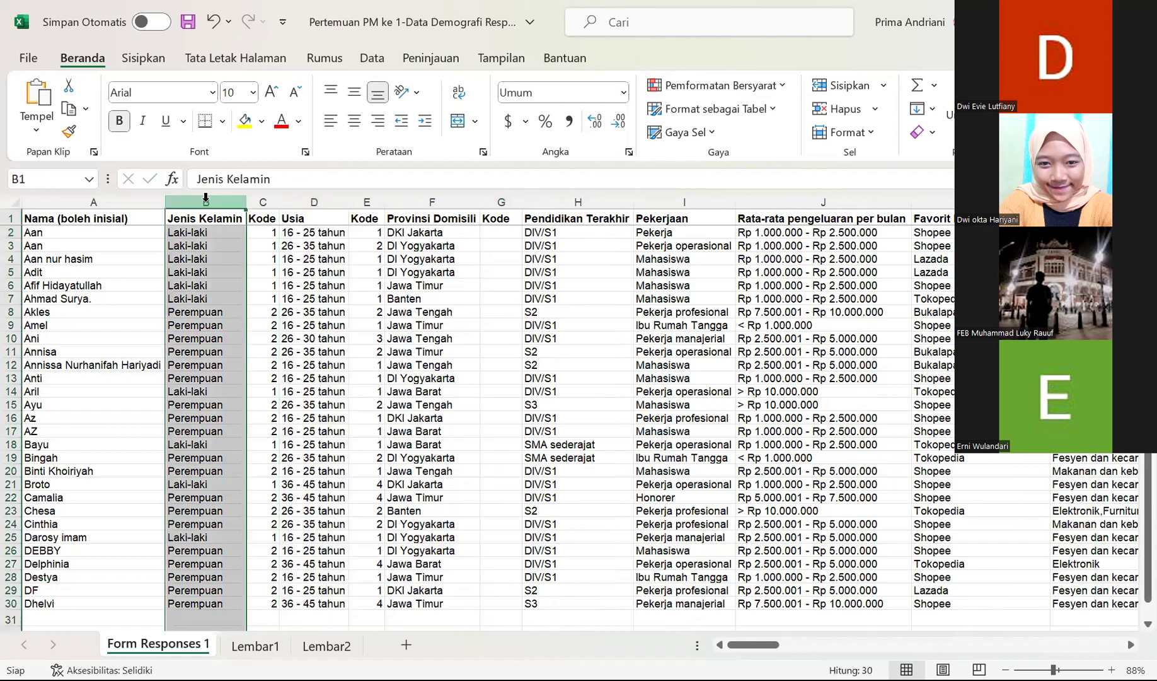
{"action": "left_click", "coordinate": [261, 219]}
{"action": "left_click", "coordinate": [273, 183]}
{"action": "type", "text": "Jenis Kelami"}
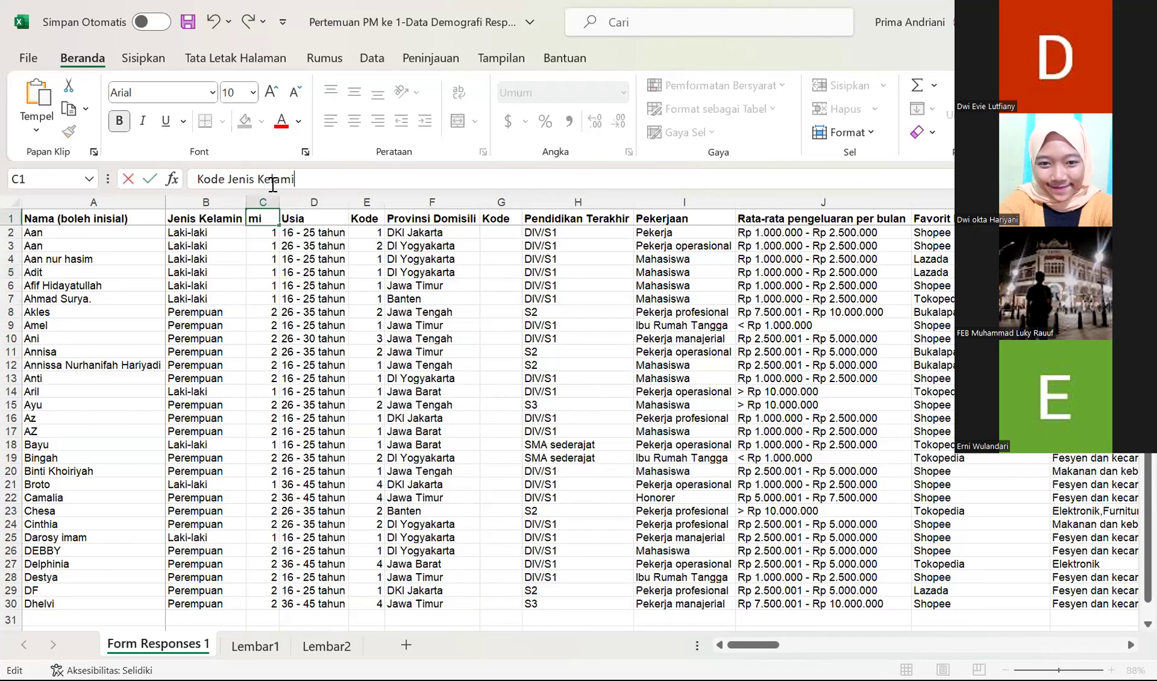
{"action": "key", "text": "BackSpace"}
{"action": "key", "text": "BackSpace"}
{"action": "key", "text": "BackSpace"}
{"action": "key", "text": "BackSpace"}
{"action": "key", "text": "BackSpace"}
{"action": "key", "text": "BackSpace"}
{"action": "key", "text": "BackSpace"}
{"action": "key", "text": "BackSpace"}
{"action": "key", "text": "BackSpace"}
{"action": "key", "text": "BackSpace"}
{"action": "key", "text": "BackSpace"}
{"action": "key", "text": "BackSpace"}
{"action": "key", "text": "BackSpace"}
{"action": "key", "text": "BackSpace"}
{"action": "key", "text": "BackSpace"}
{"action": "key", "text": "BackSpace"}
{"action": "key", "text": "BackSpace"}
{"action": "type", "text": "Jenis Kelamin"}
- Replace the Kode header in E1 with Usia
{"action": "left_click_drag", "start_coordinate": [350, 246], "coordinate": [374, 219]}
{"action": "left_click", "coordinate": [373, 218]}
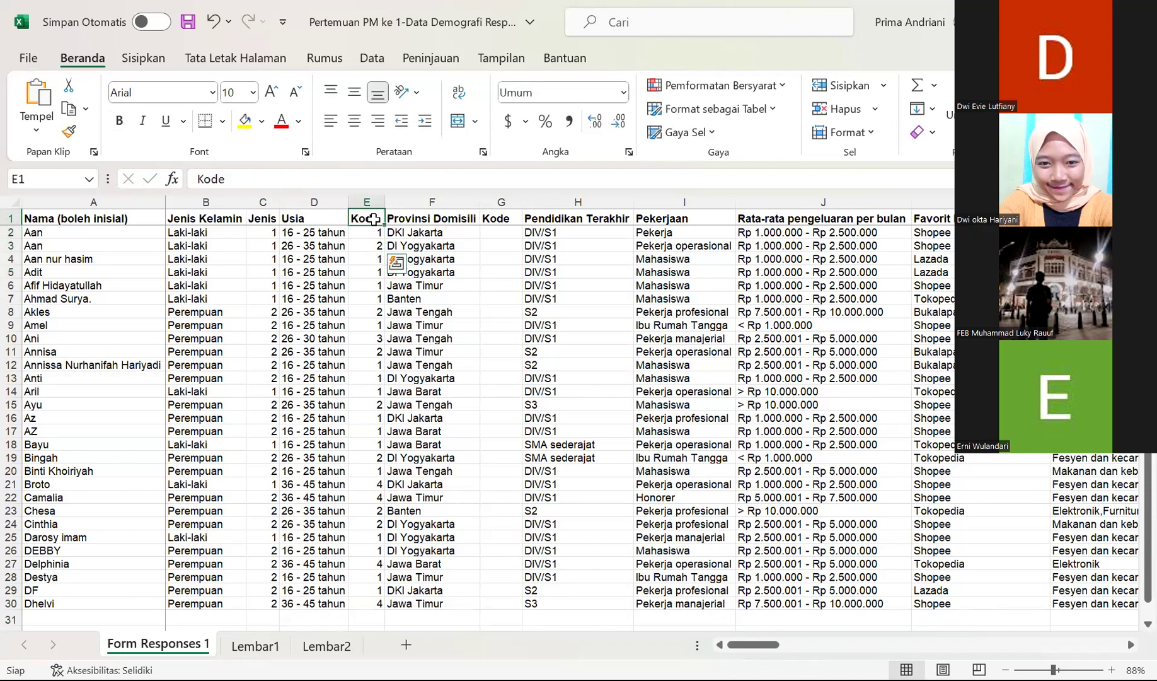
{"action": "left_click", "coordinate": [282, 171]}
{"action": "key", "text": "BackSpace"}
{"action": "key", "text": "BackSpace"}
{"action": "key", "text": "BackSpace"}
{"action": "key", "text": "BackSpace"}
{"action": "type", "text": "Usia"}
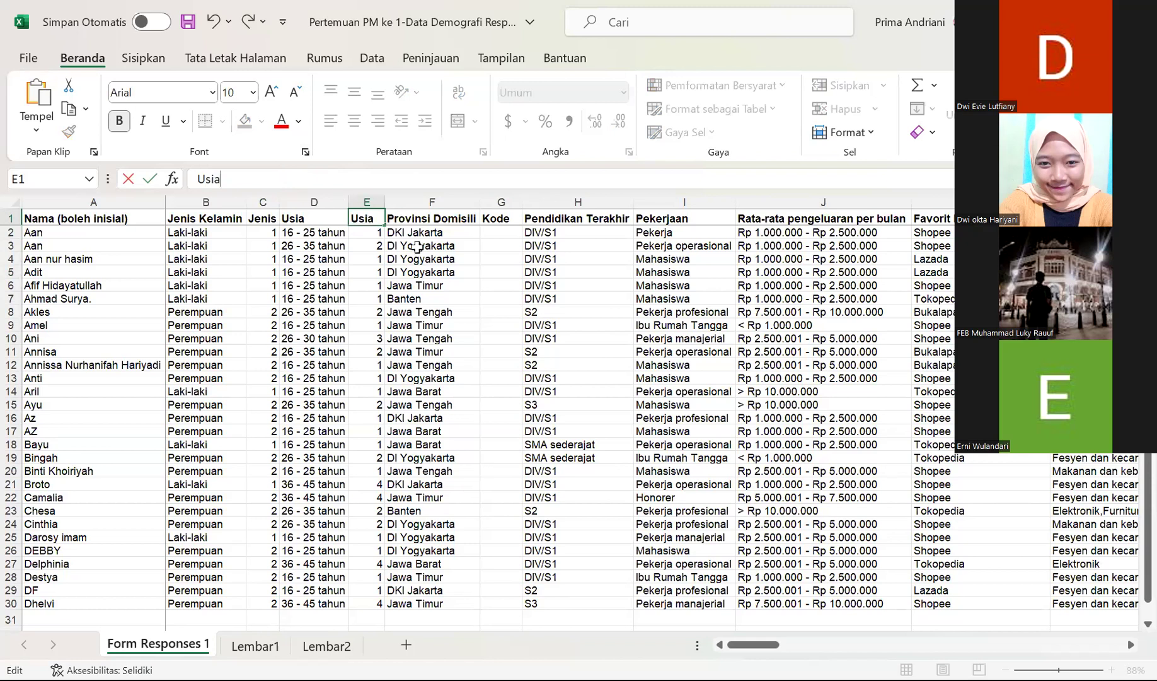
{"action": "left_click", "coordinate": [450, 295]}
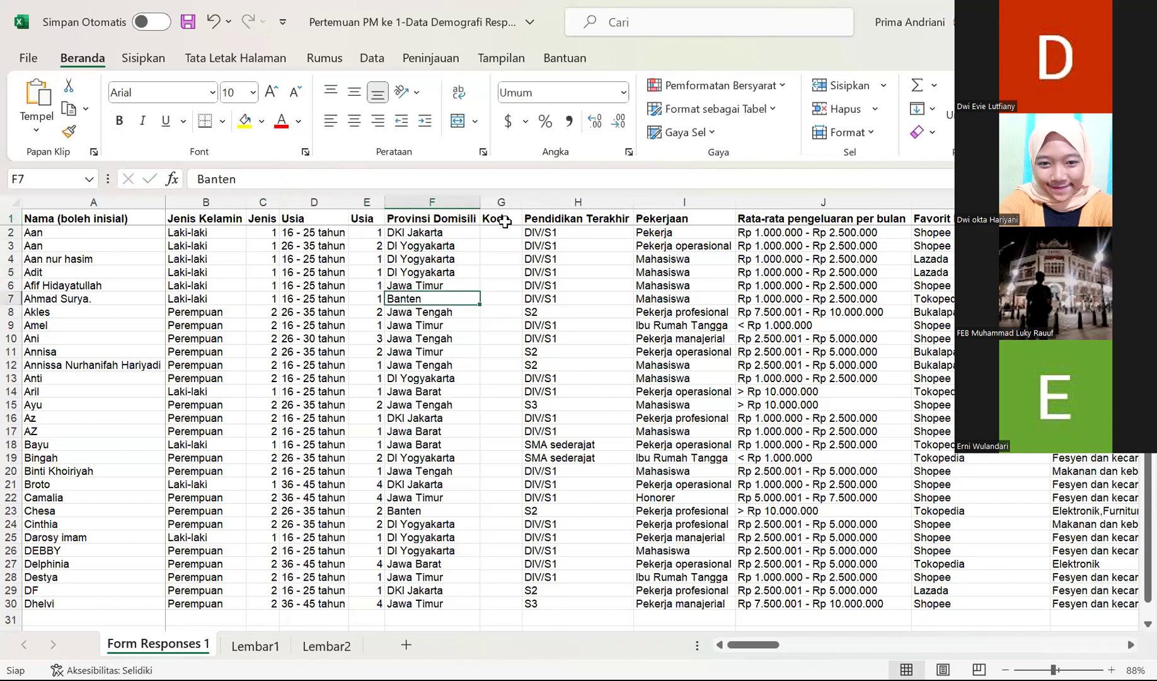
- Replace the Kode header in G1 with Provinsi Domisili and autofit column G to it
{"action": "left_click", "coordinate": [502, 218]}
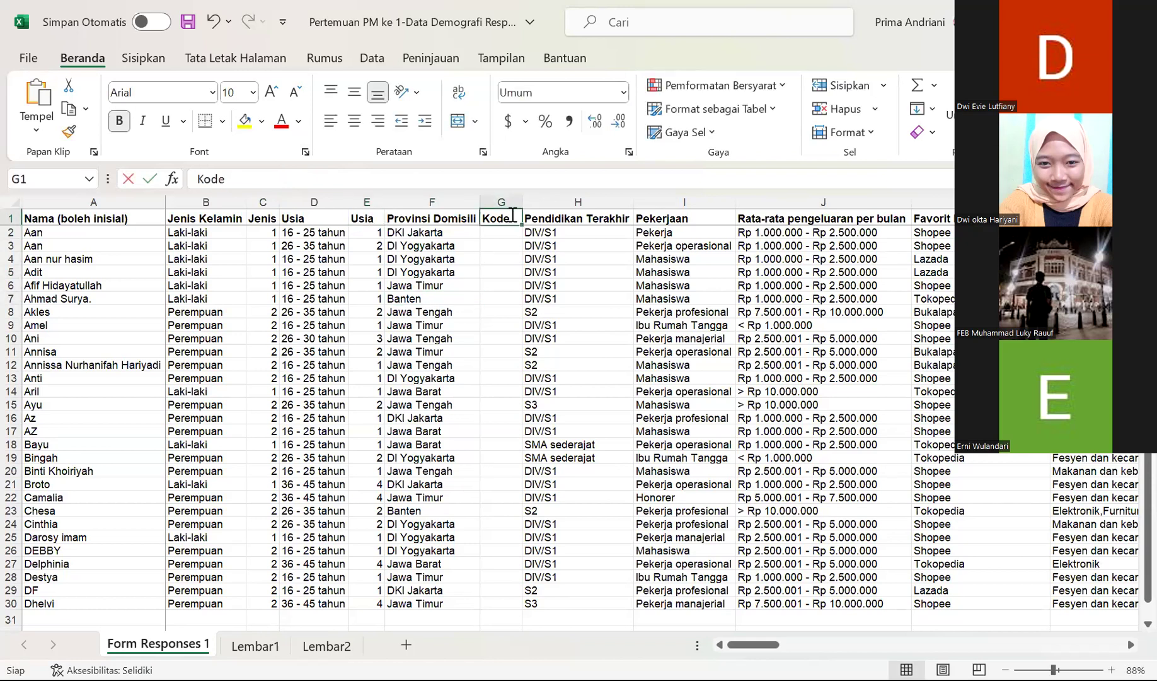
{"action": "type", "text": "Provinsi"}
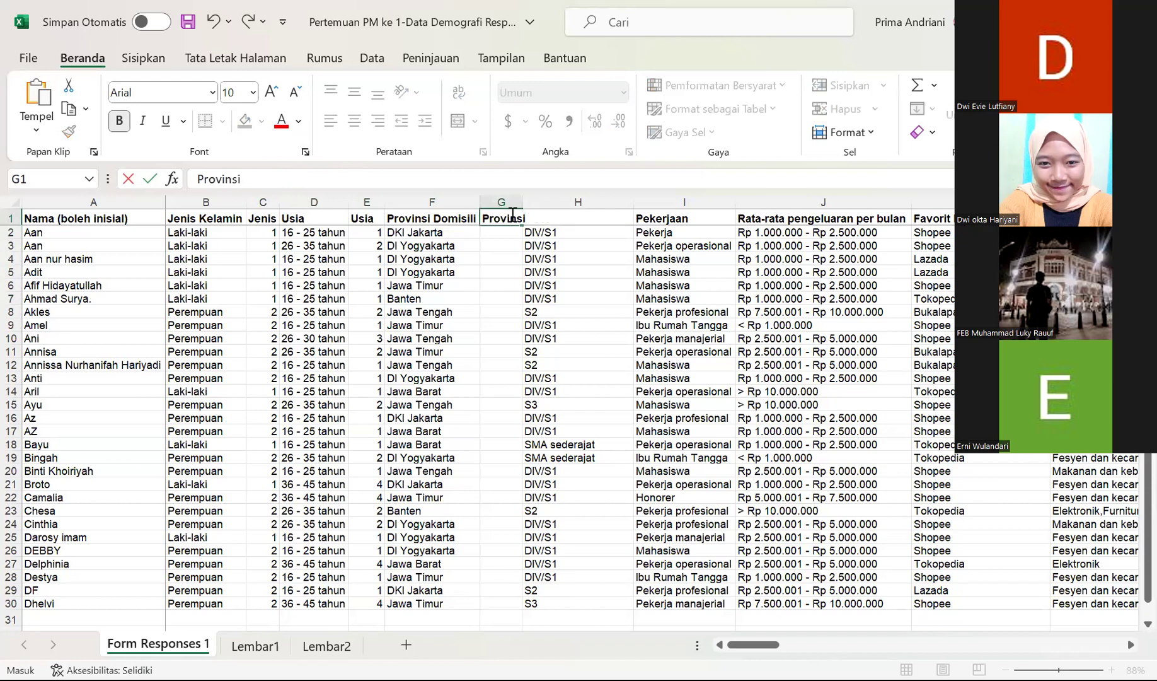
{"action": "type", "text": " Domisili"}
{"action": "left_click", "coordinate": [548, 248]}
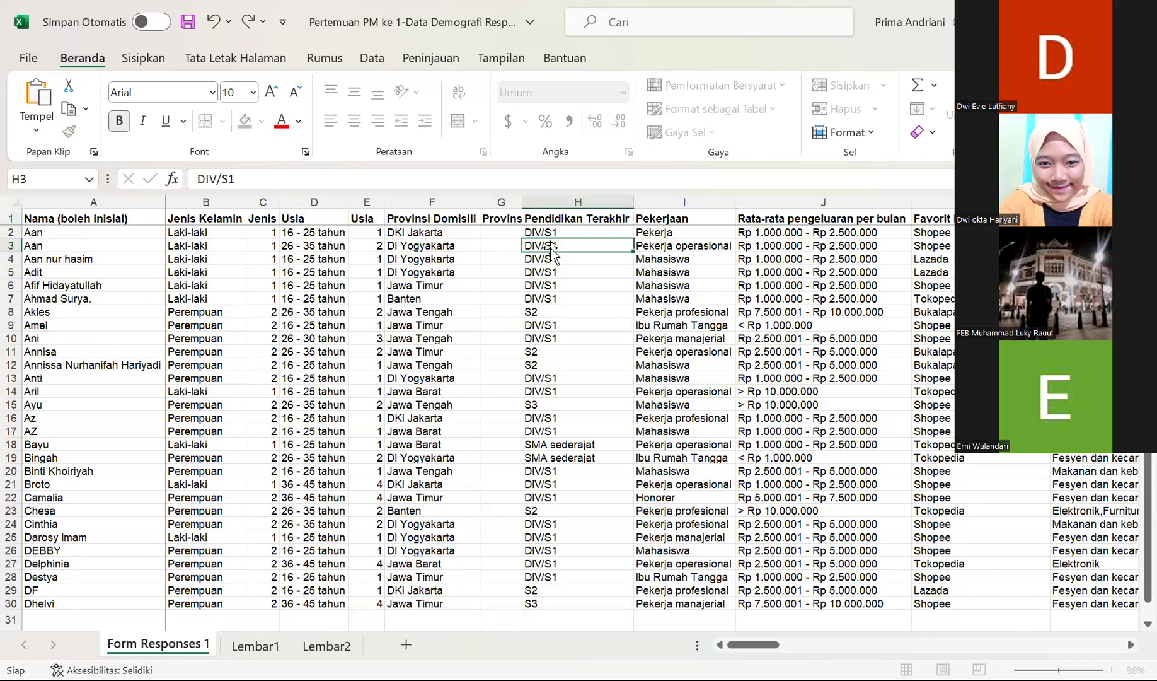
{"action": "double_click", "coordinate": [524, 201]}
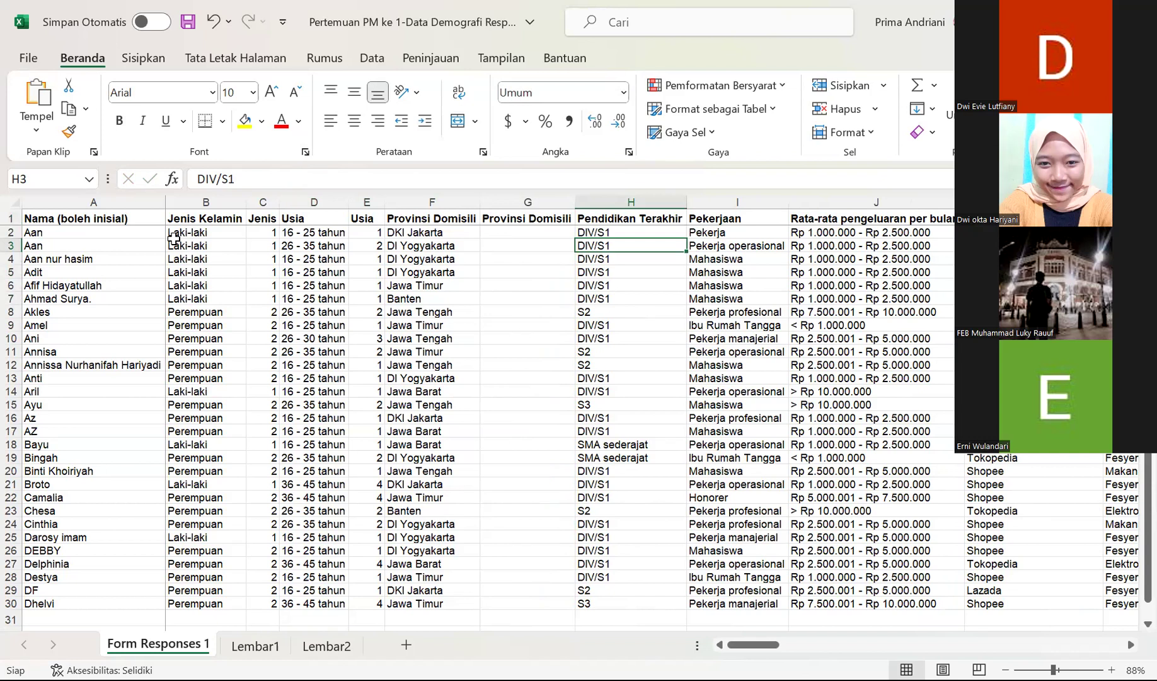
{"action": "left_click", "coordinate": [205, 202]}
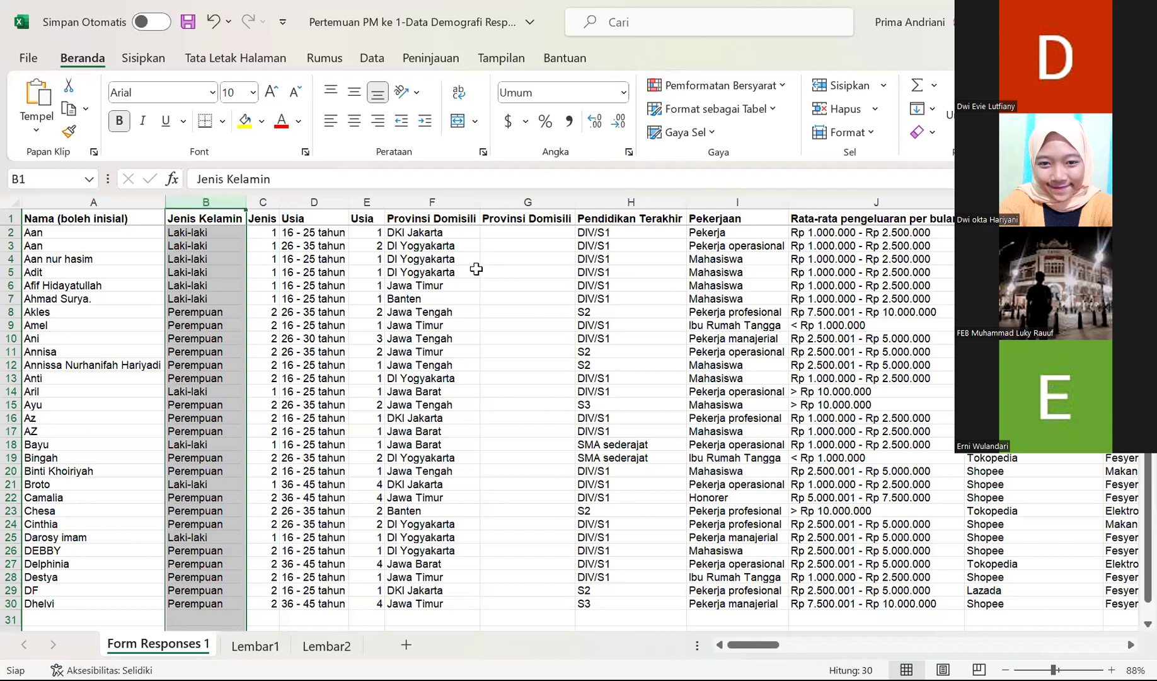
- Begin a VLOOKUP formula in G2 that looks up F2 in the province code range E2:F7 of Lembar1
{"action": "left_click", "coordinate": [512, 234]}
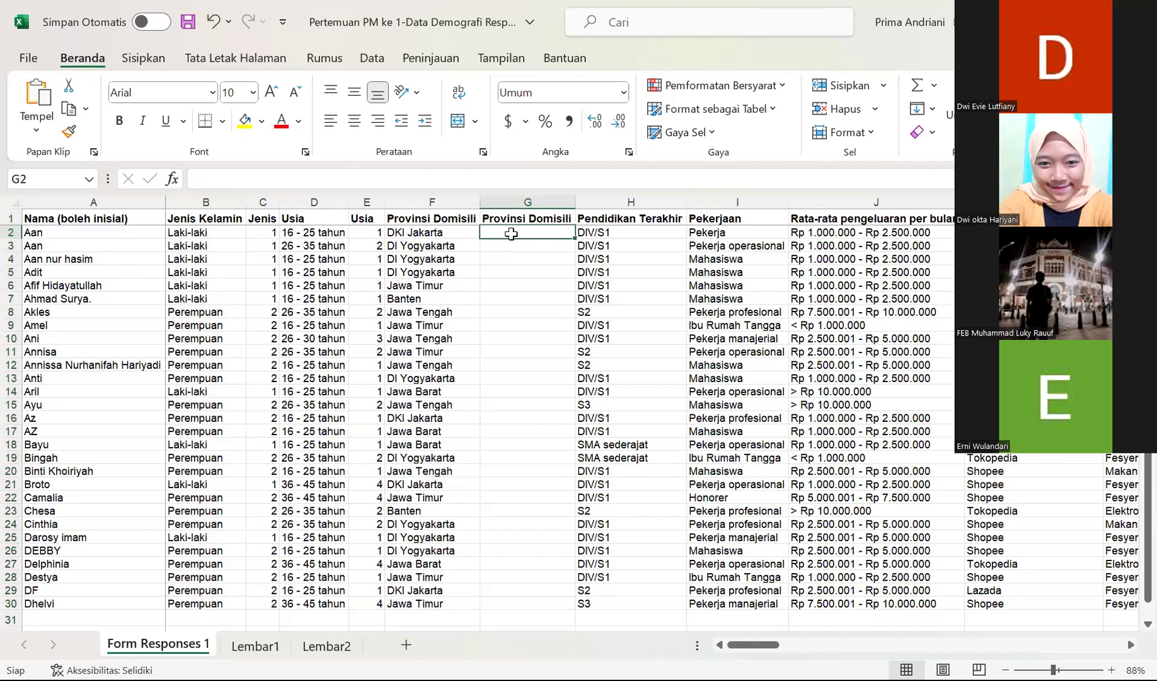
{"action": "type", "text": "="}
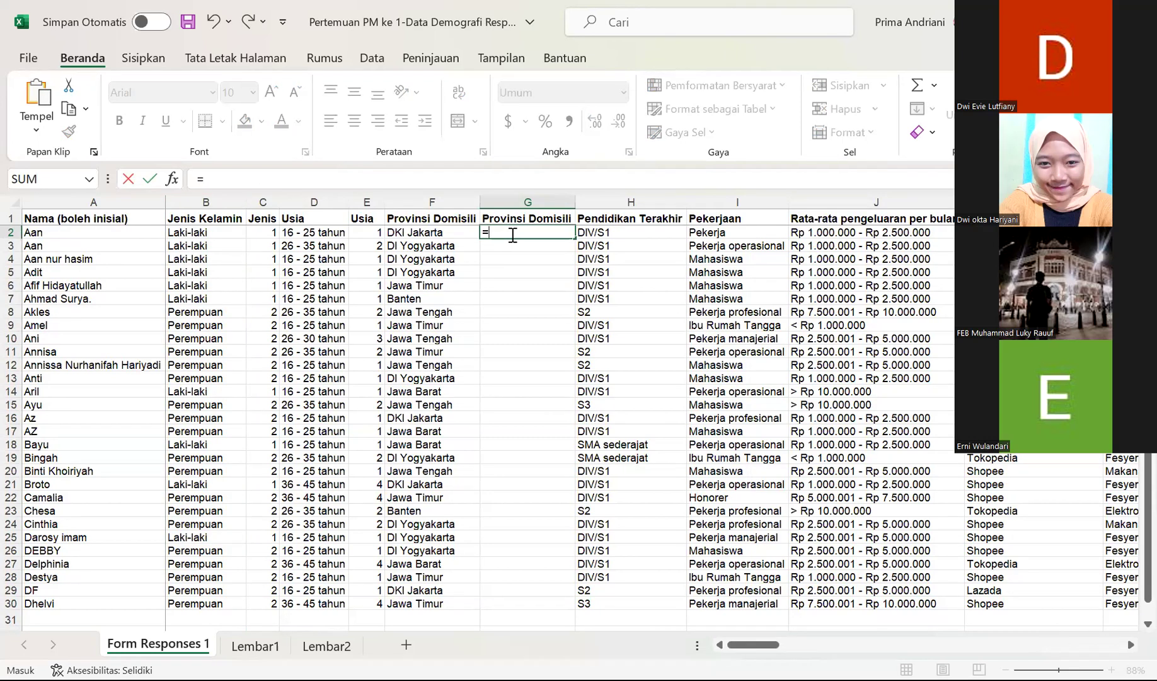
{"action": "type", "text": "vlookup"}
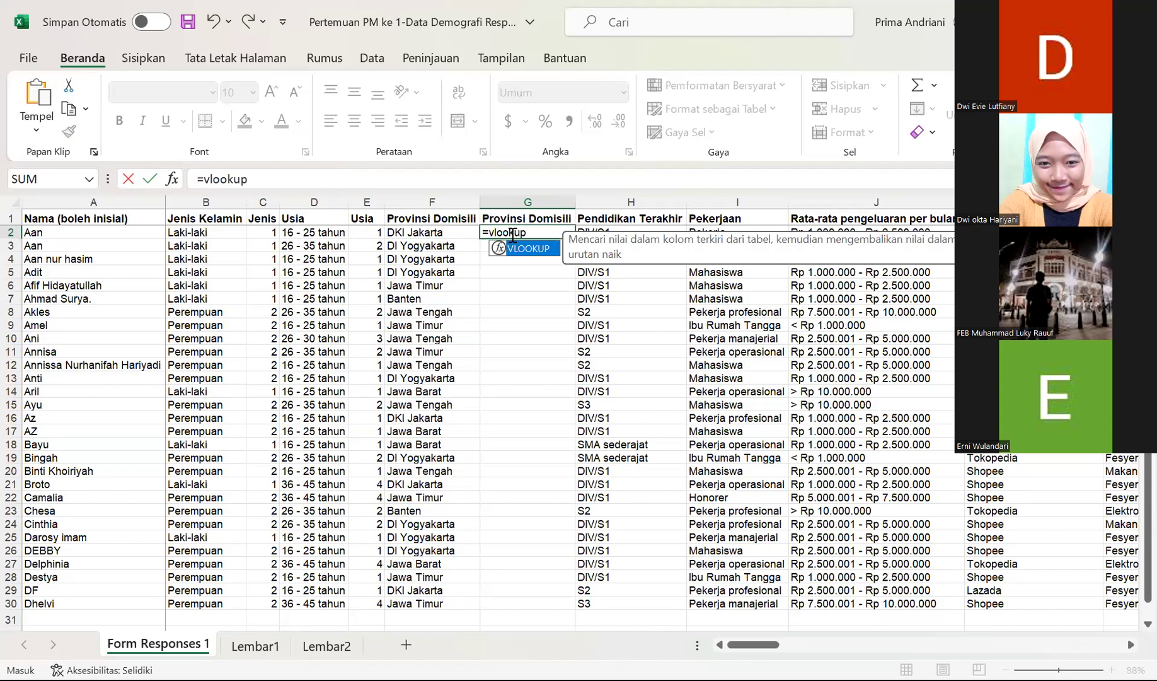
{"action": "type", "text": "("}
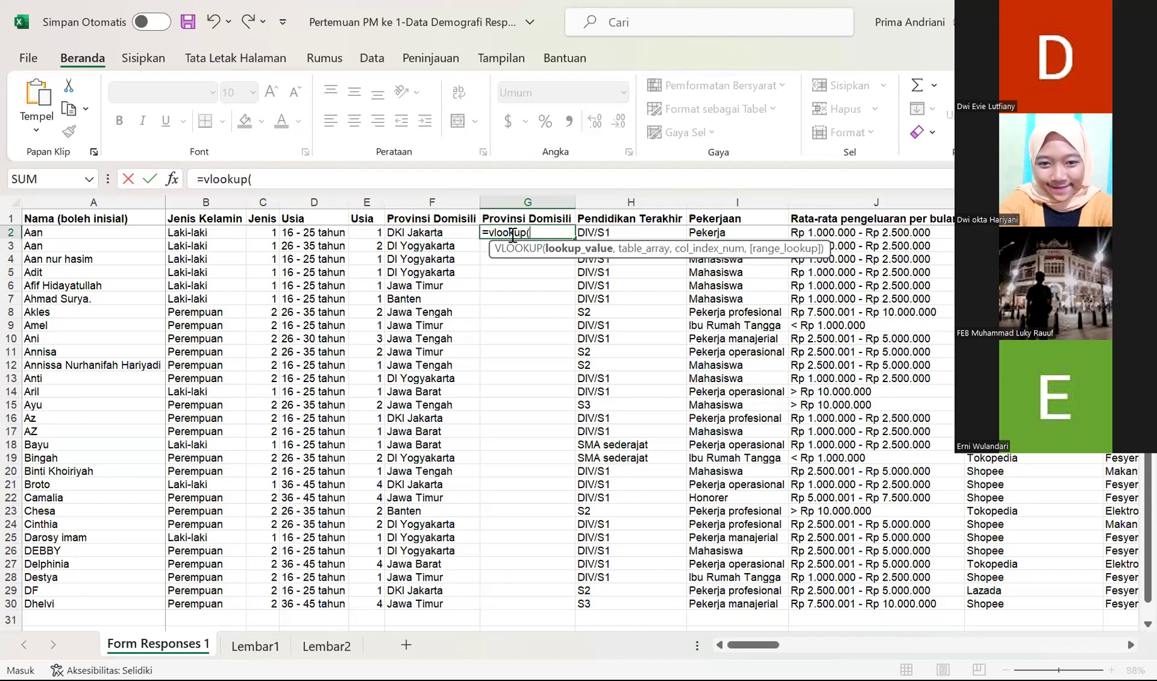
{"action": "left_click", "coordinate": [457, 233]}
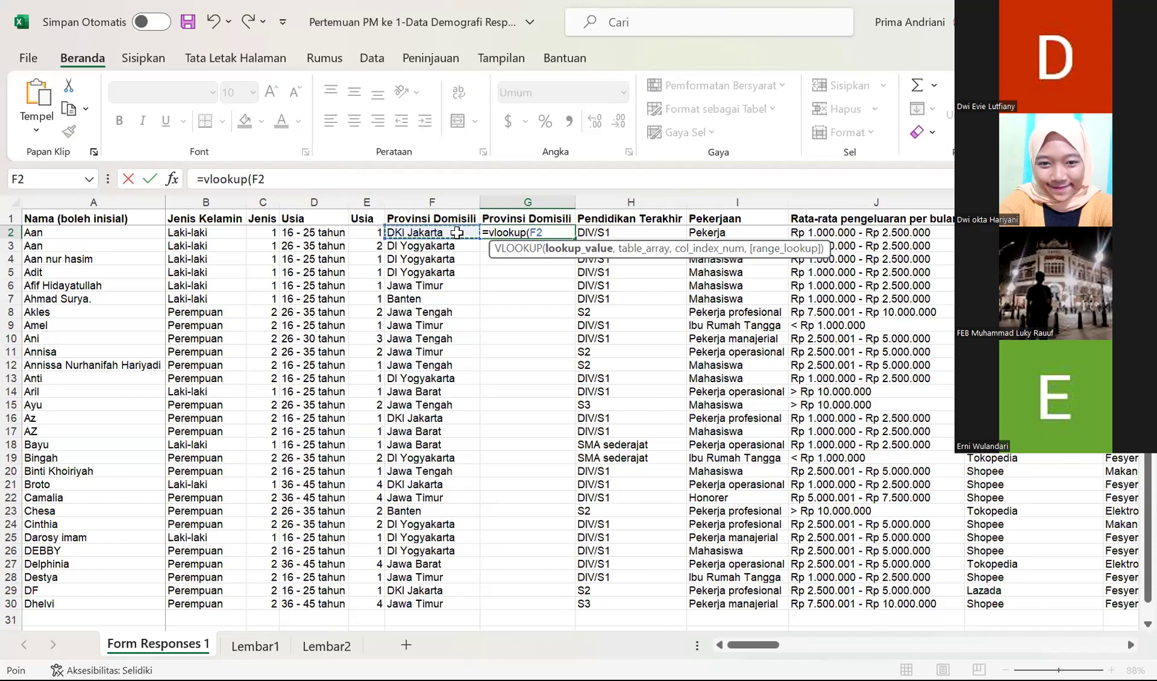
{"action": "type", "text": ","}
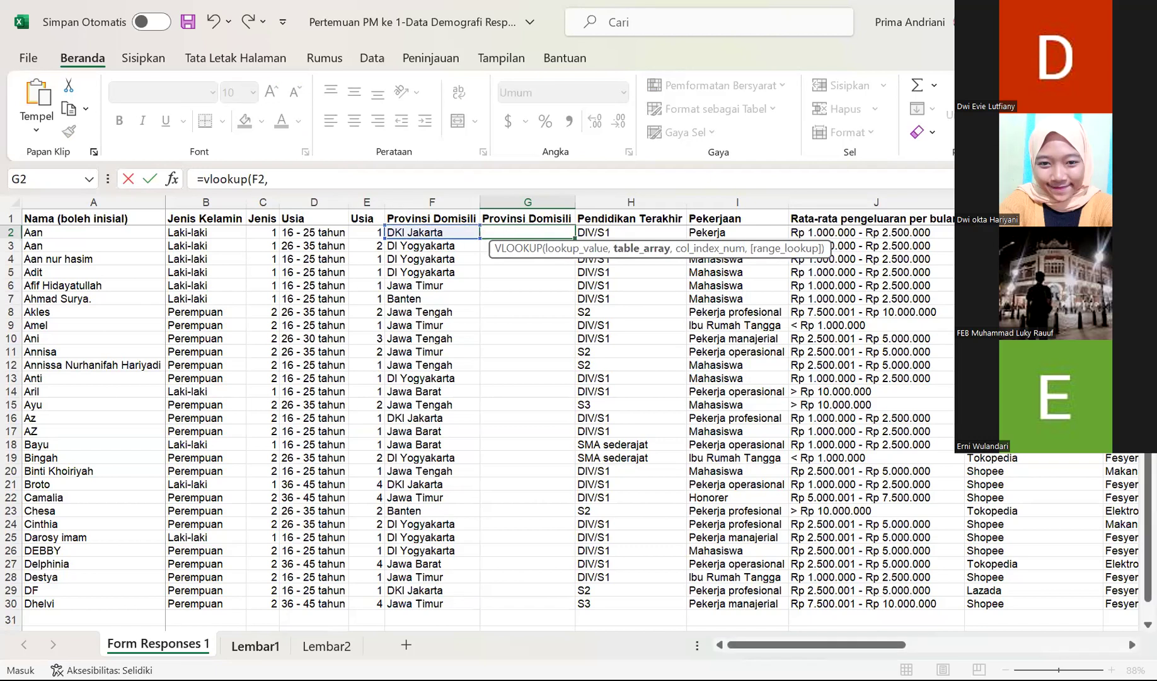
{"action": "left_click", "coordinate": [255, 644]}
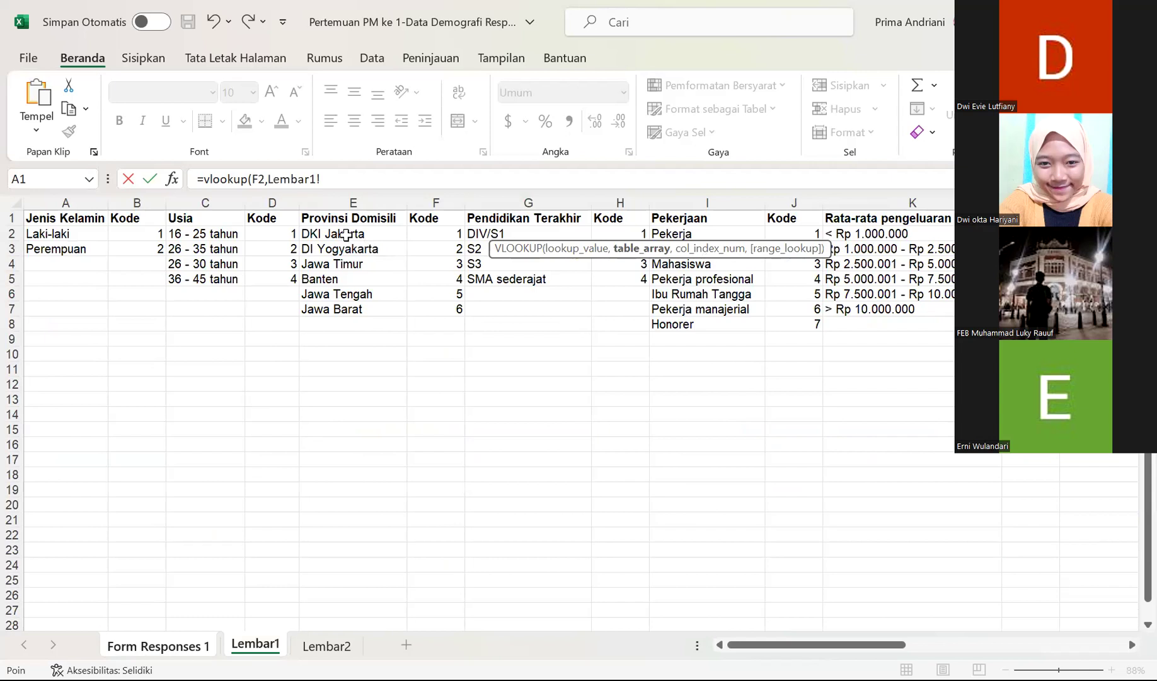
{"action": "left_click_drag", "start_coordinate": [346, 236], "coordinate": [348, 251]}
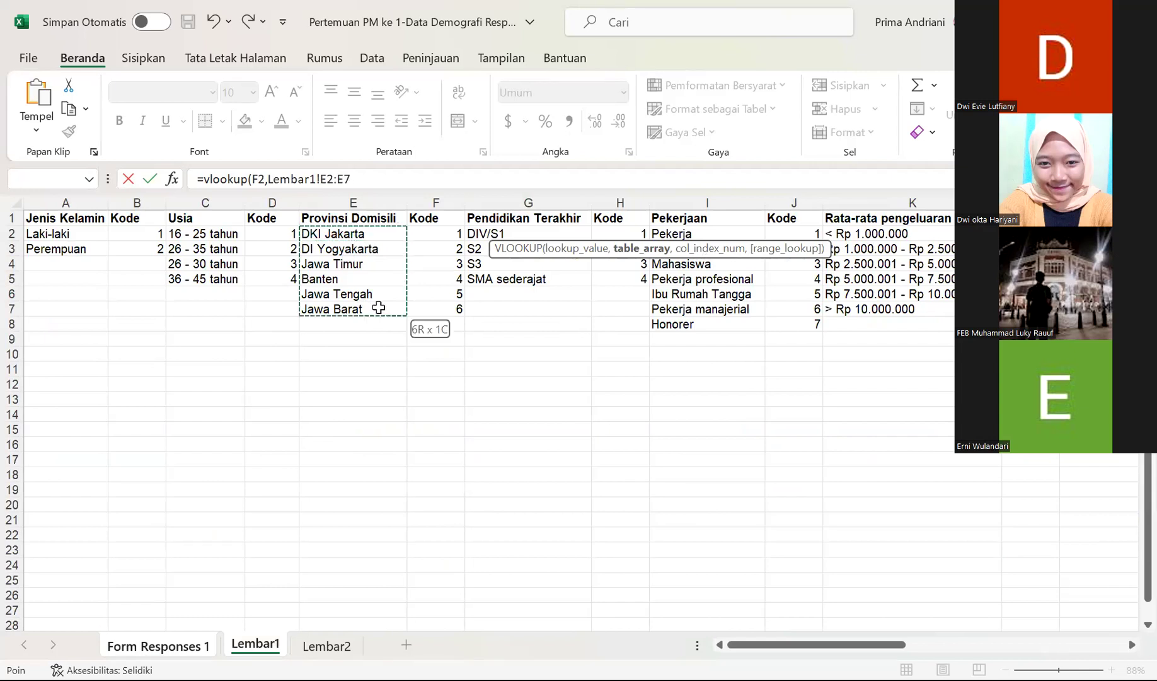
{"action": "left_click_drag", "start_coordinate": [429, 307], "coordinate": [429, 307]}
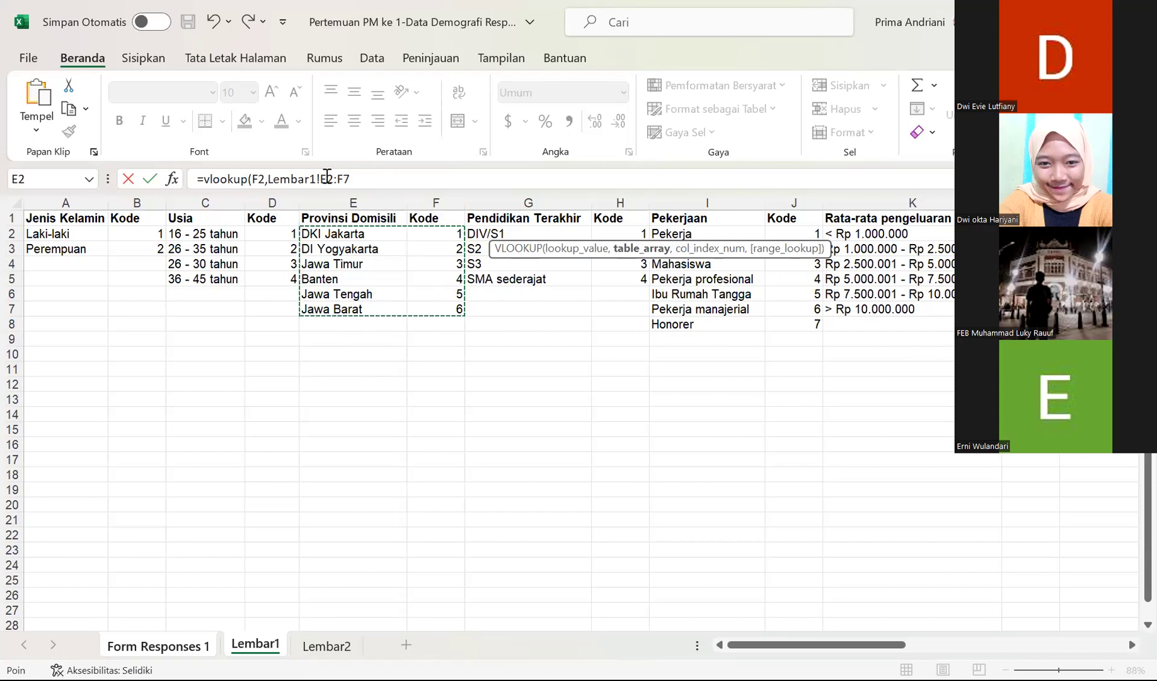
- Make the table range in the G2 formula absolute as $E$2:$F$7
{"action": "left_click", "coordinate": [327, 179]}
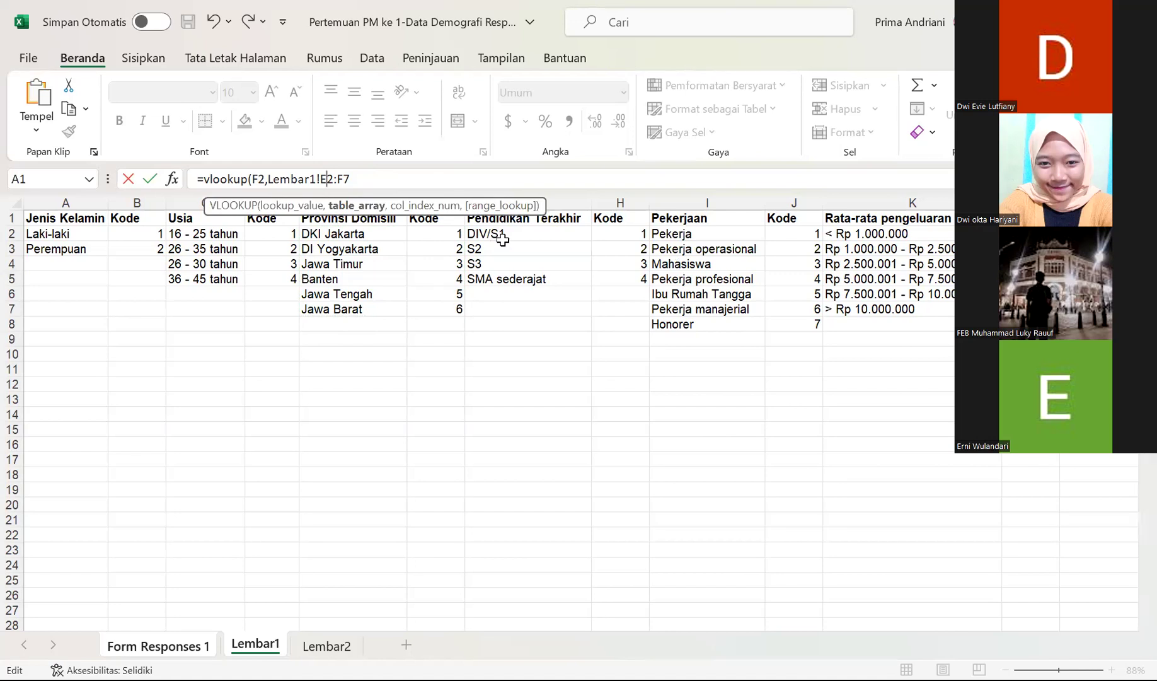
{"action": "key", "text": "F4"}
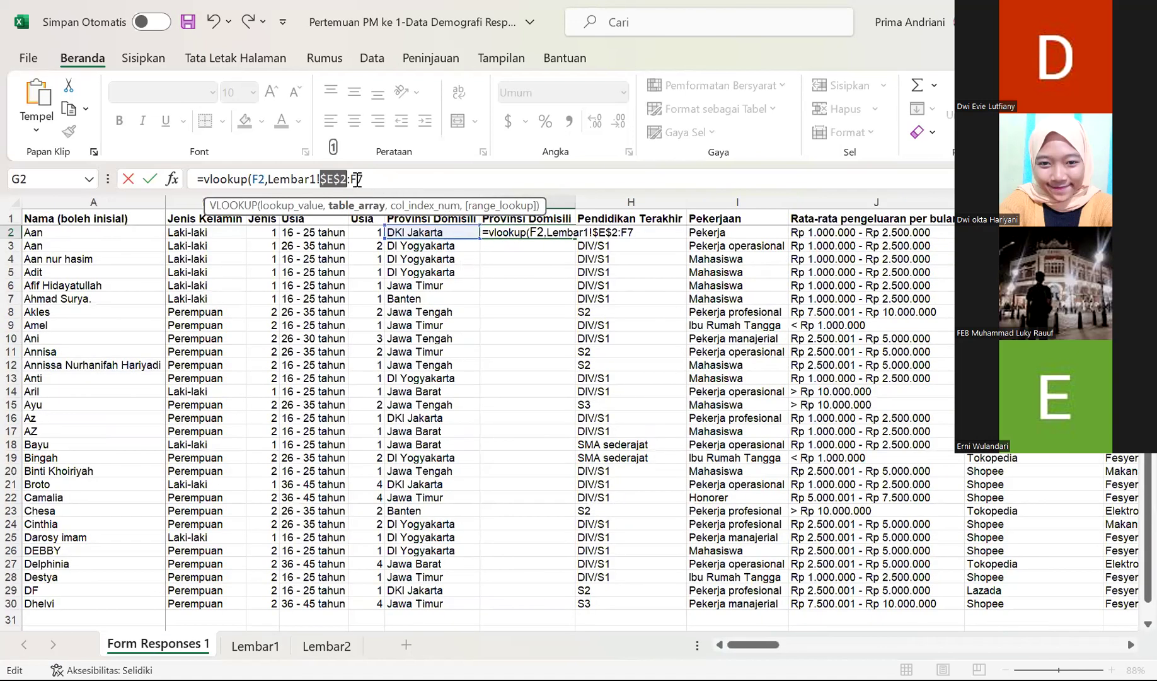
{"action": "left_click", "coordinate": [357, 180]}
{"action": "key", "text": "F4"}
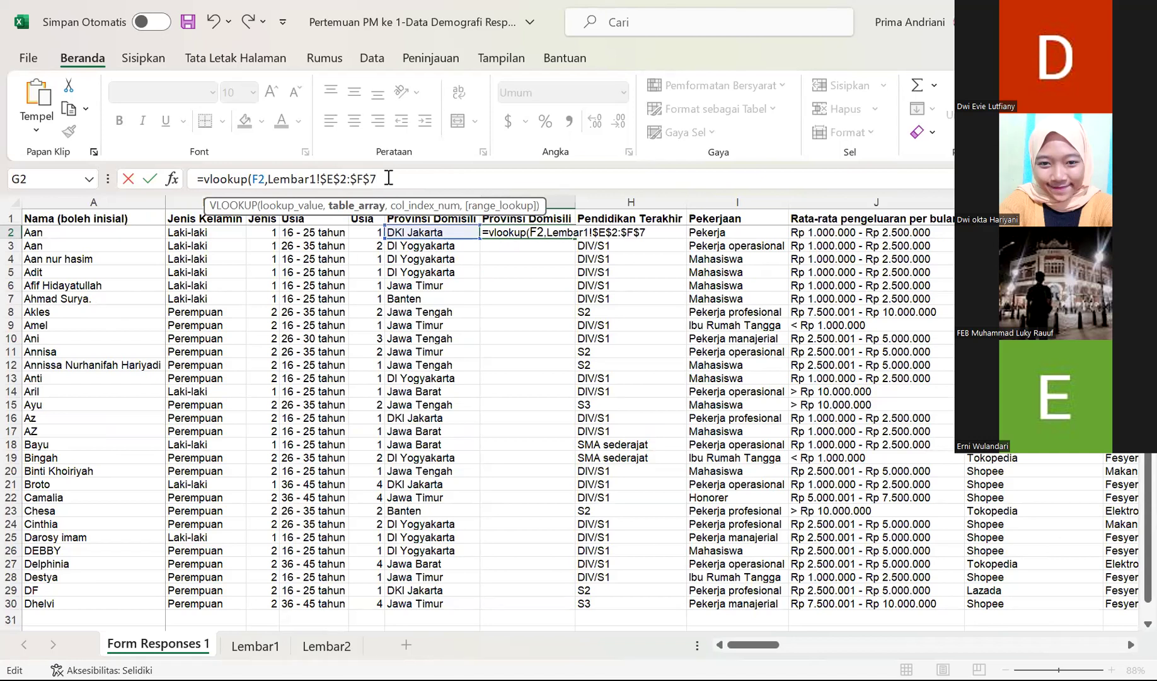
- Complete the G2 formula with column index 2 and FALSE for an exact match, and fill it down to row 30
{"action": "type", "text": ","}
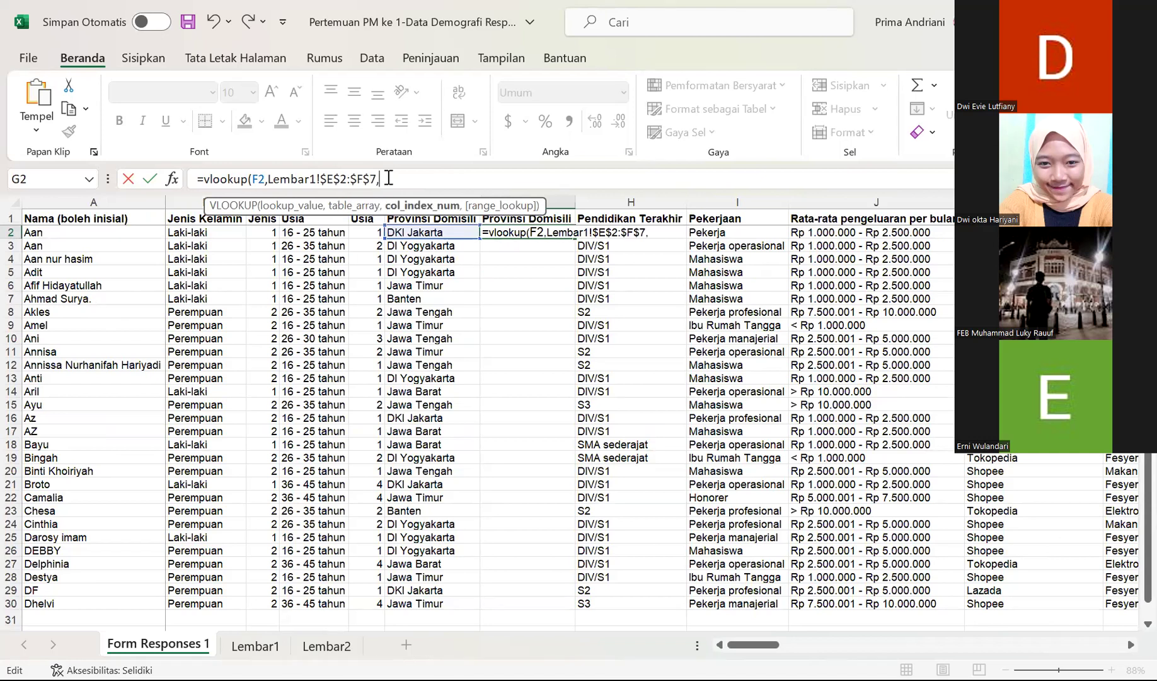
{"action": "type", "text": "2"}
{"action": "type", "text": ","}
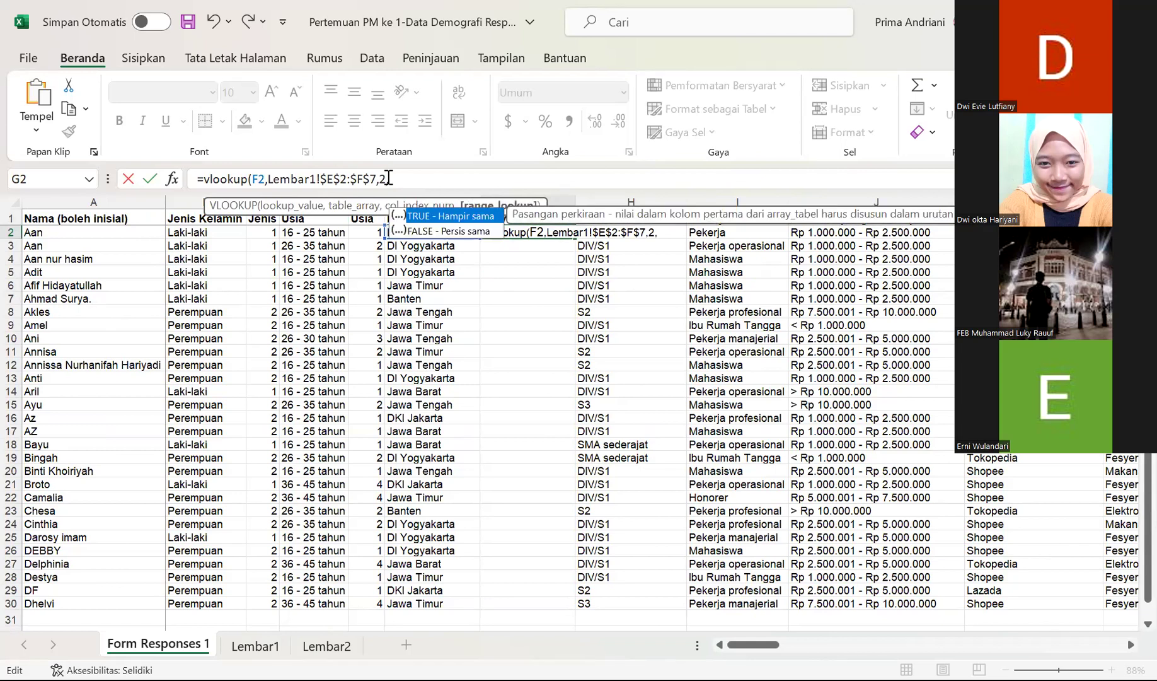
{"action": "type", "text": "FALSE"}
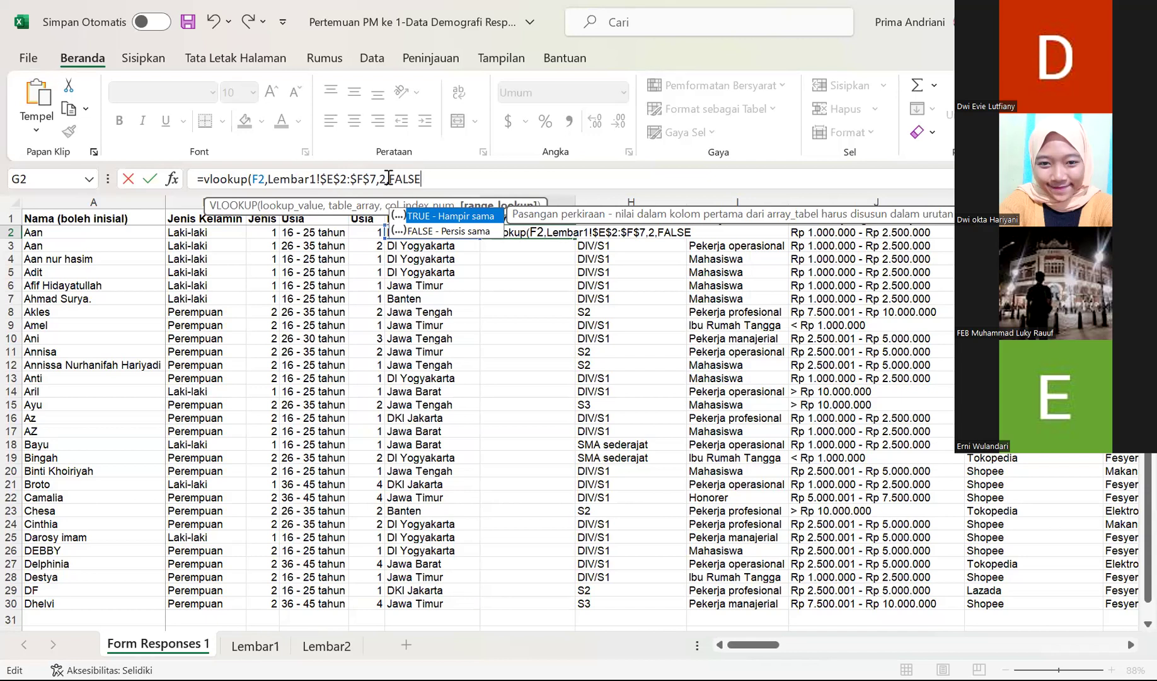
{"action": "type", "text": ")"}
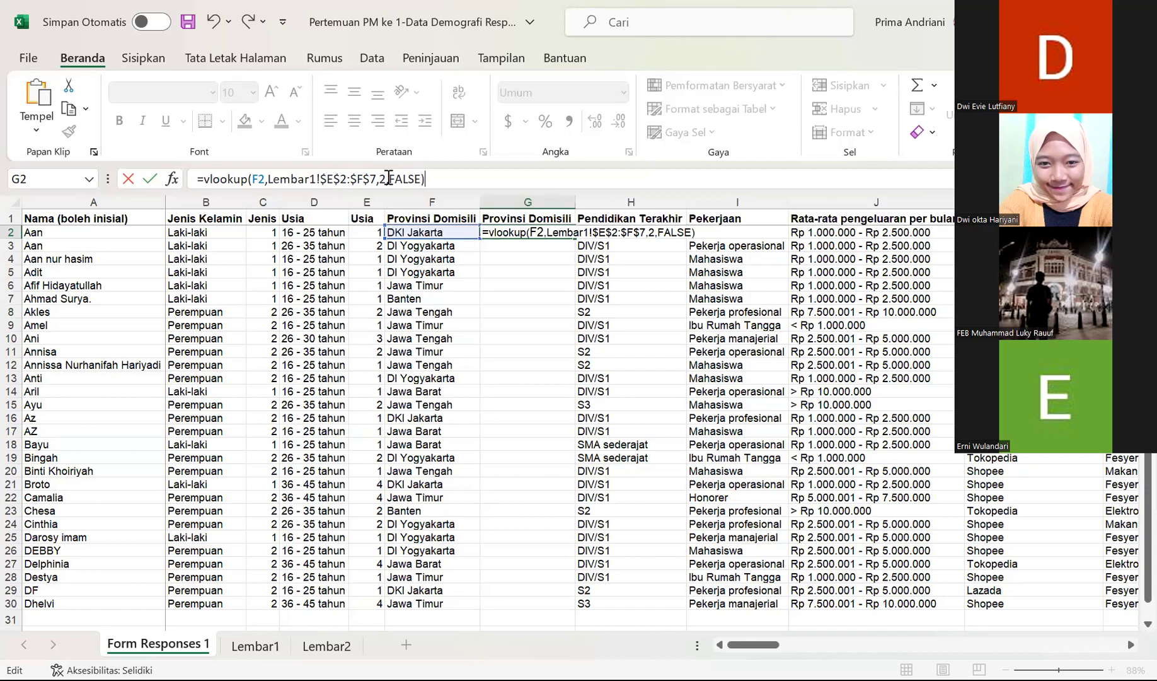
{"action": "key", "text": "Return"}
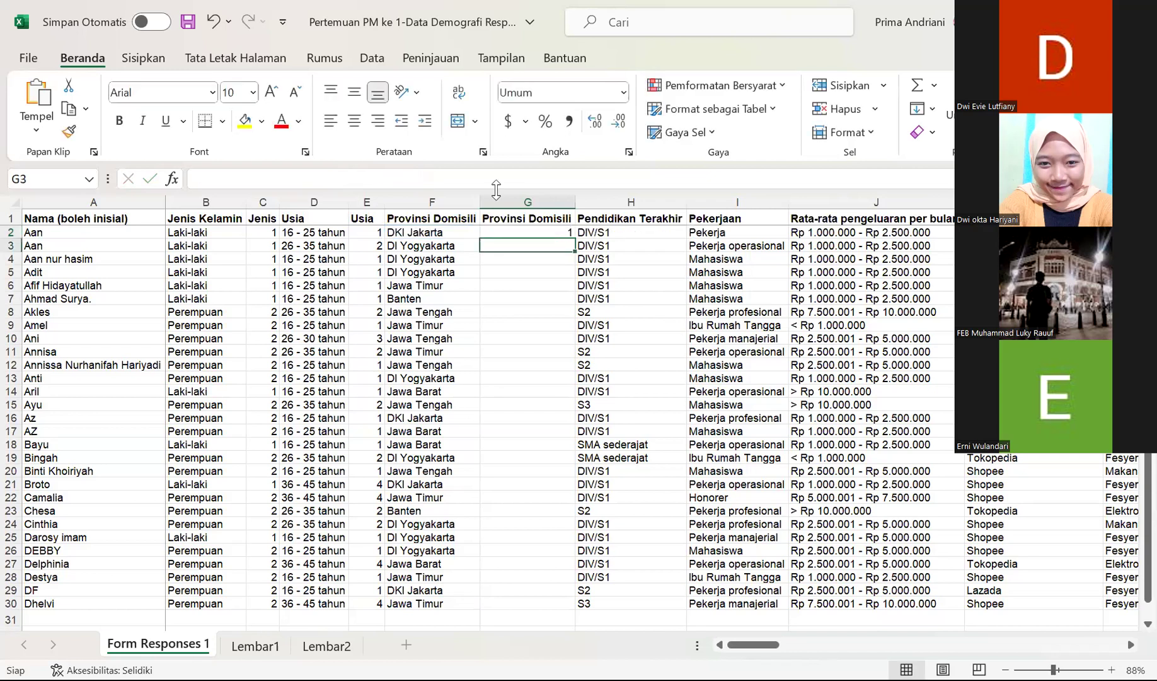
{"action": "left_click", "coordinate": [531, 232]}
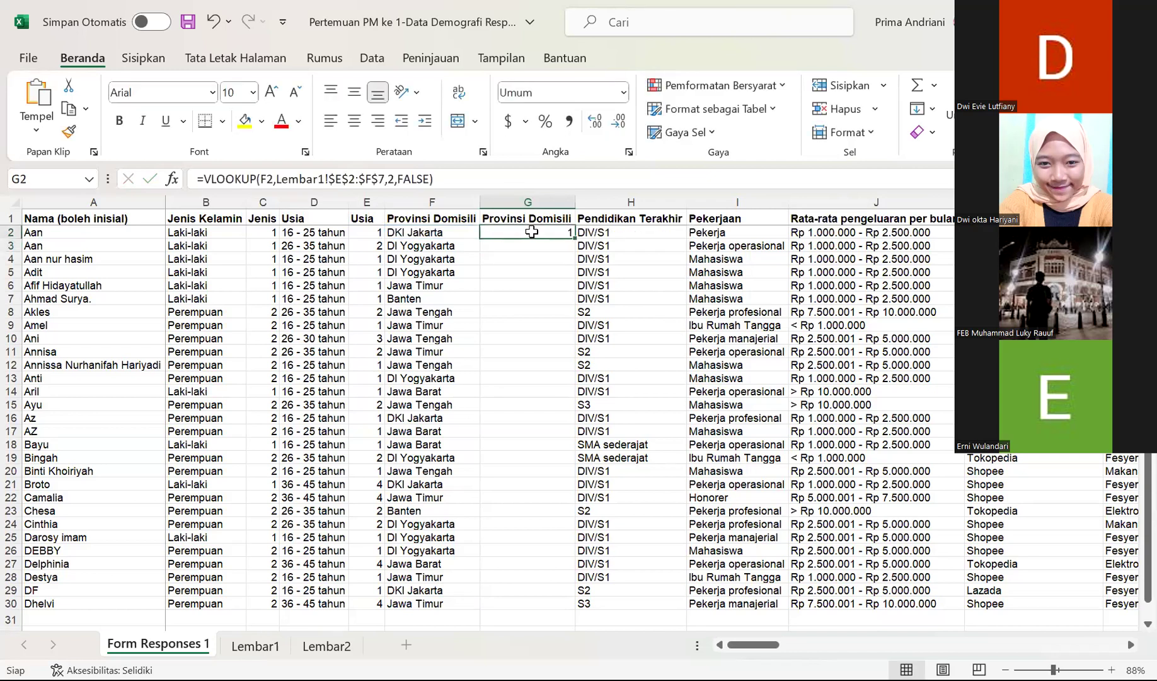
{"action": "double_click", "coordinate": [574, 239]}
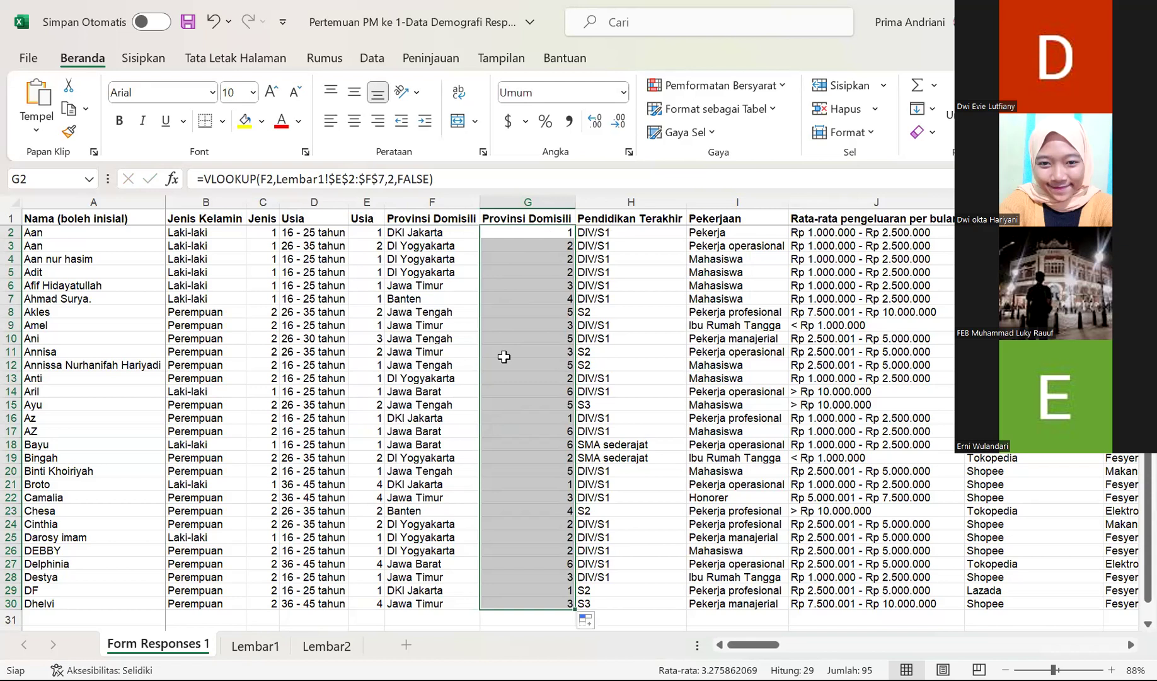
- Insert a column before P2 and head it P1 in O1
{"action": "scroll", "coordinate": [646, 356], "scroll_direction": "right", "scroll_amount": 4}
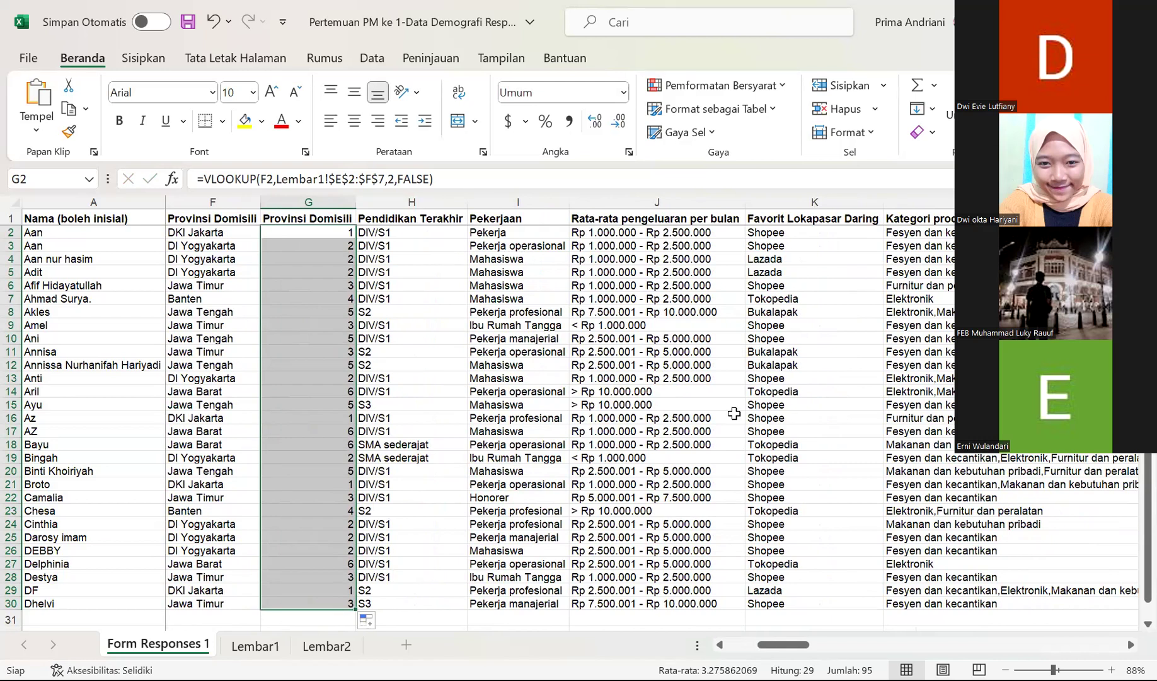
{"action": "scroll", "coordinate": [734, 413], "scroll_direction": "right", "scroll_amount": 6}
{"action": "scroll", "coordinate": [735, 413], "scroll_direction": "right", "scroll_amount": 3}
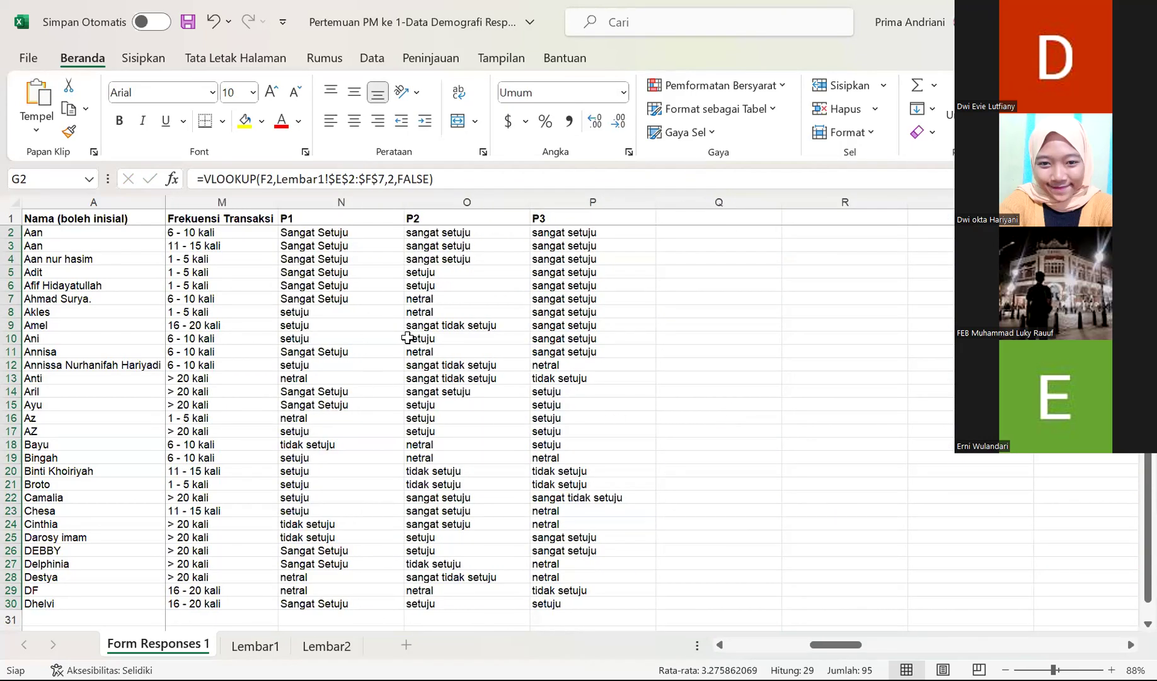
{"action": "scroll", "coordinate": [408, 338], "scroll_direction": "right", "scroll_amount": 1}
{"action": "scroll", "coordinate": [408, 336], "scroll_direction": "left", "scroll_amount": 1}
{"action": "left_click", "coordinate": [459, 200]}
{"action": "left_click", "coordinate": [842, 86]}
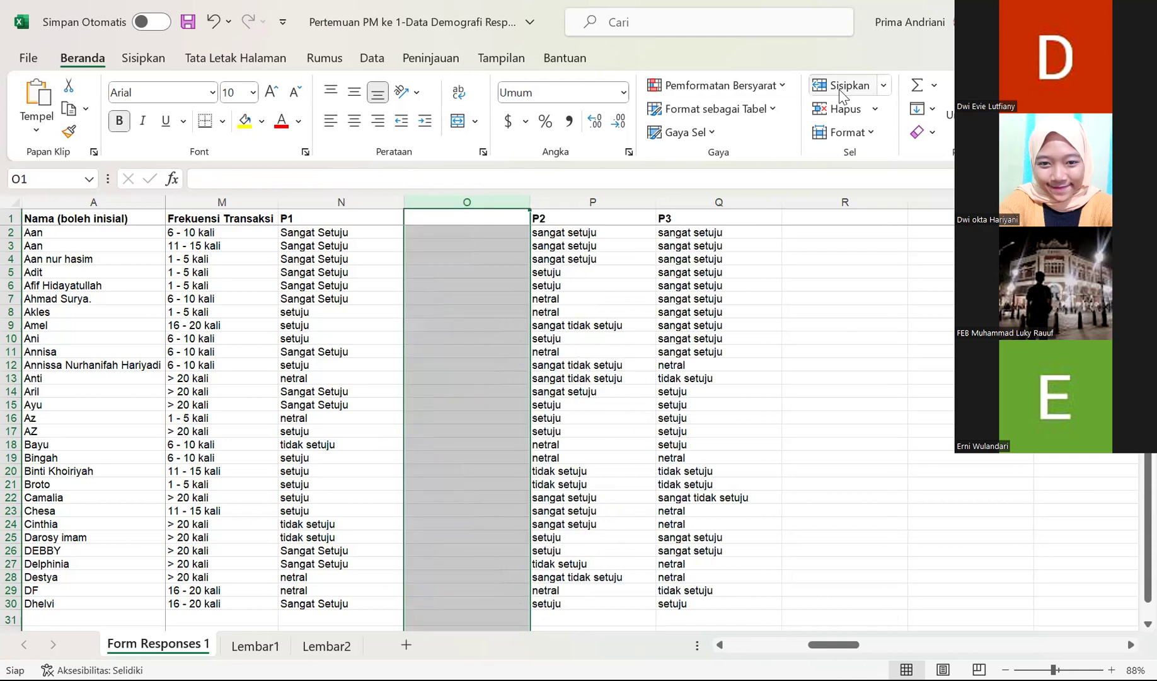
{"action": "left_click", "coordinate": [698, 201]}
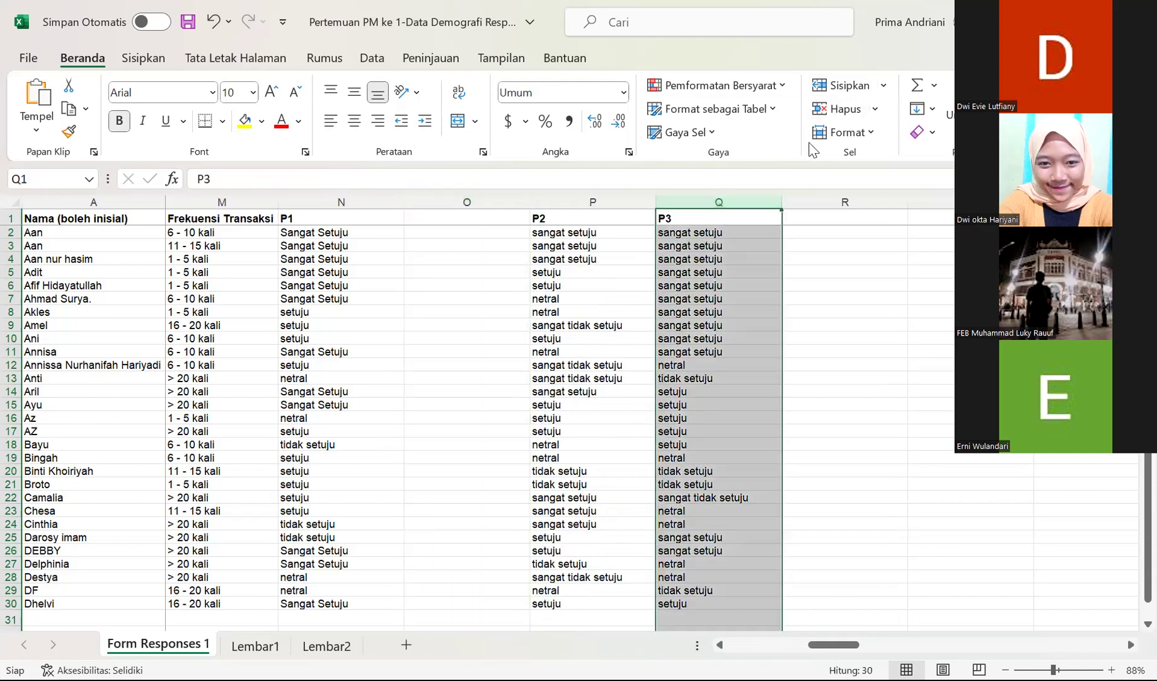
{"action": "left_click", "coordinate": [507, 232]}
{"action": "left_click", "coordinate": [480, 216]}
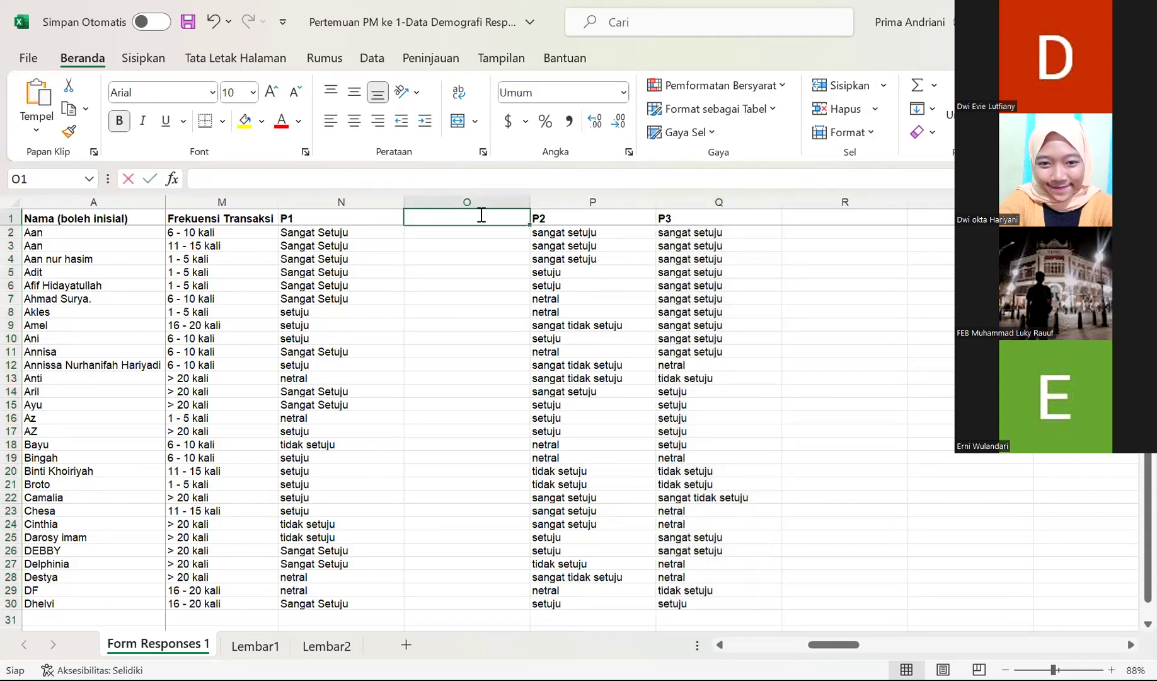
{"action": "type", "text": "P1"}
{"action": "key", "text": "Return"}
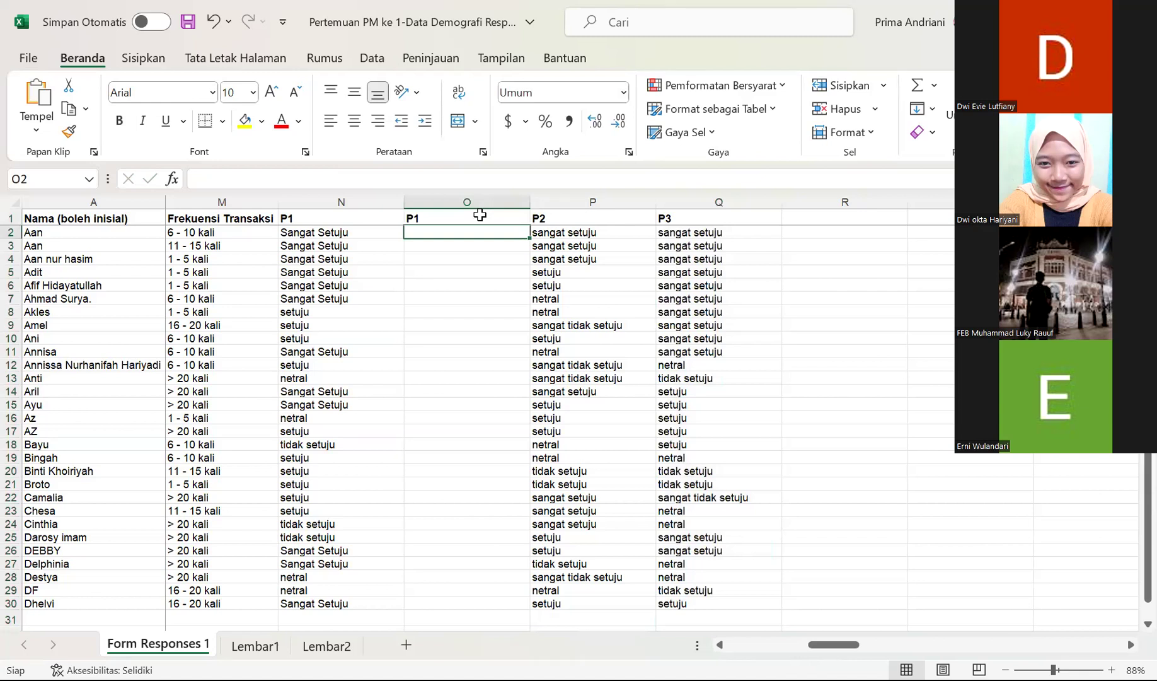
- Begin a VLOOKUP formula in O2 that looks up N2 in the Opsi Jawaban code range S2:T6 of Lembar1
{"action": "type", "text": "="}
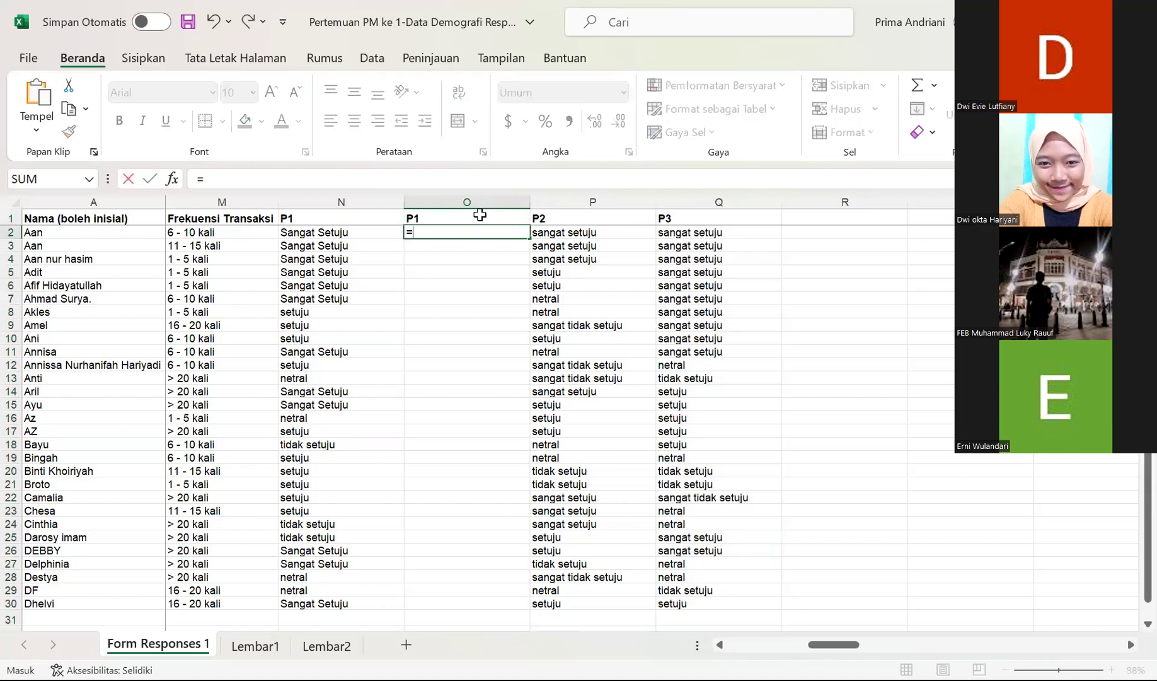
{"action": "type", "text": "VLOOKUP"}
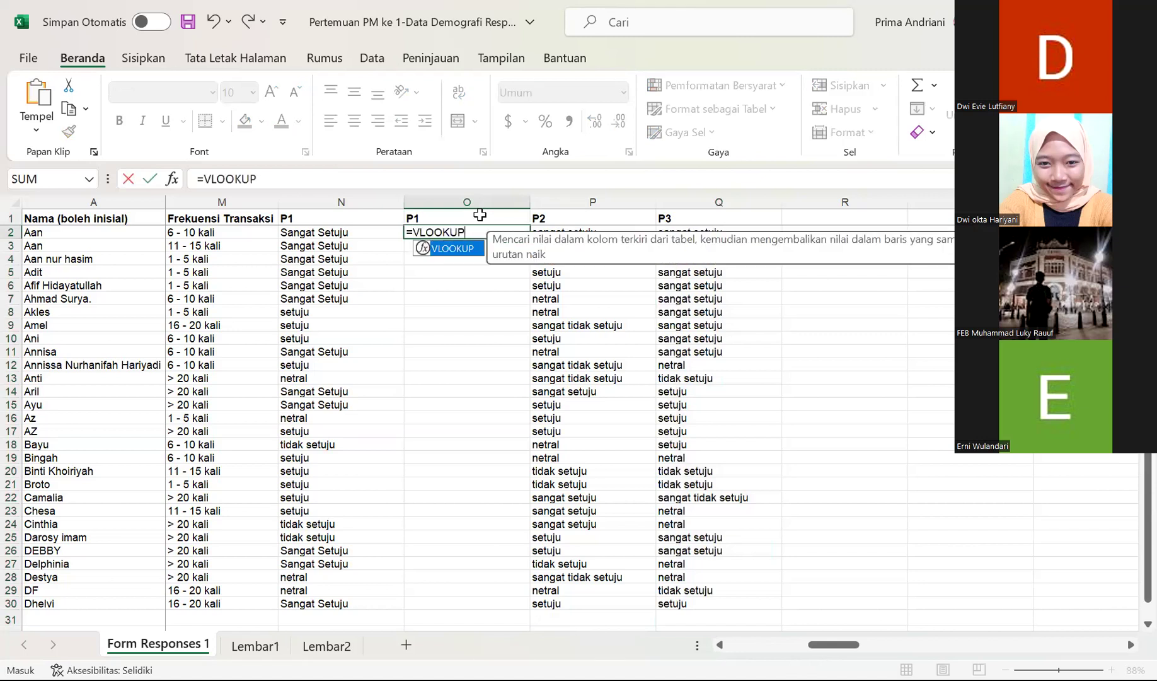
{"action": "type", "text": "("}
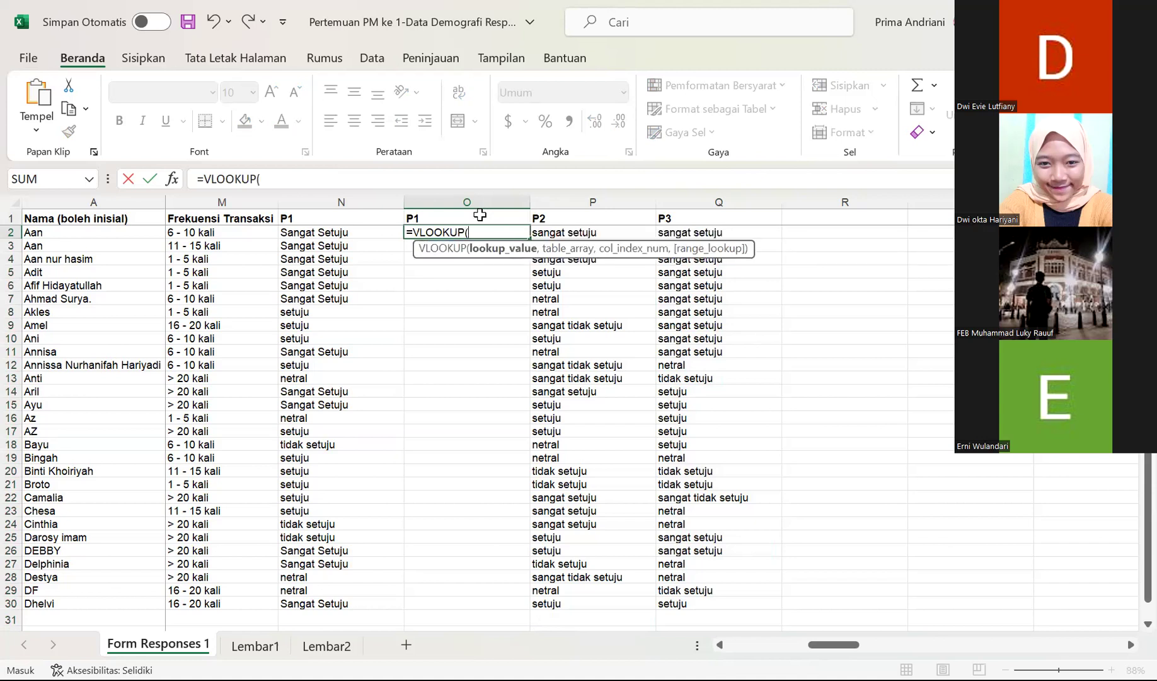
{"action": "left_click", "coordinate": [373, 232]}
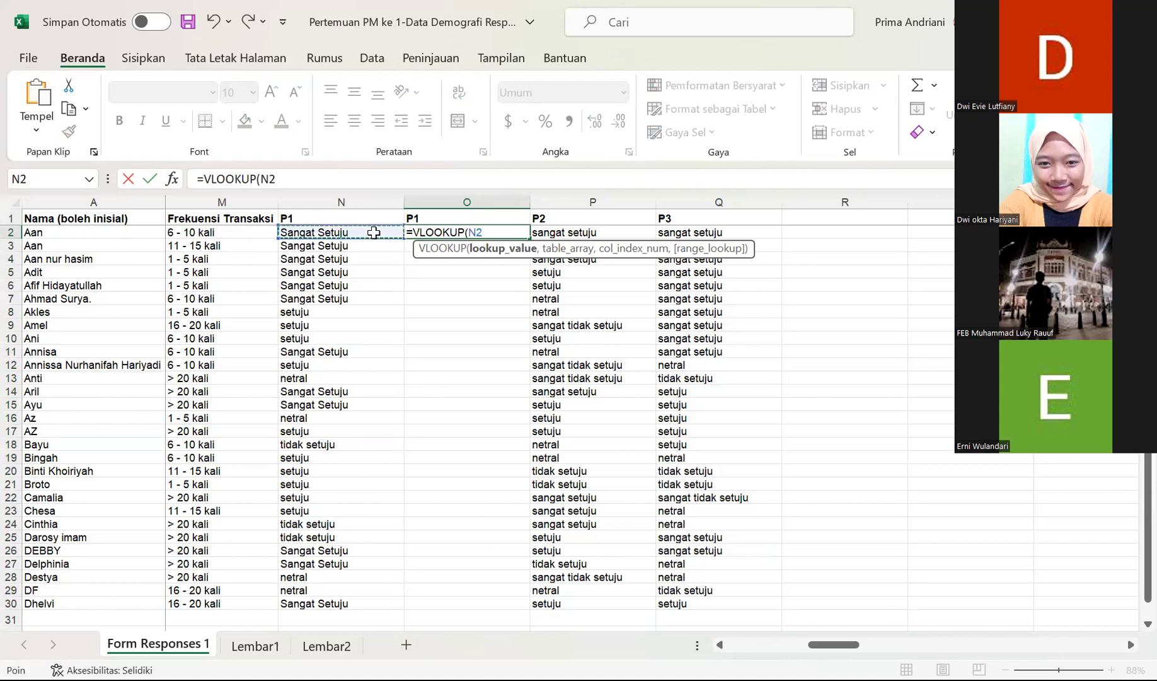
{"action": "type", "text": ","}
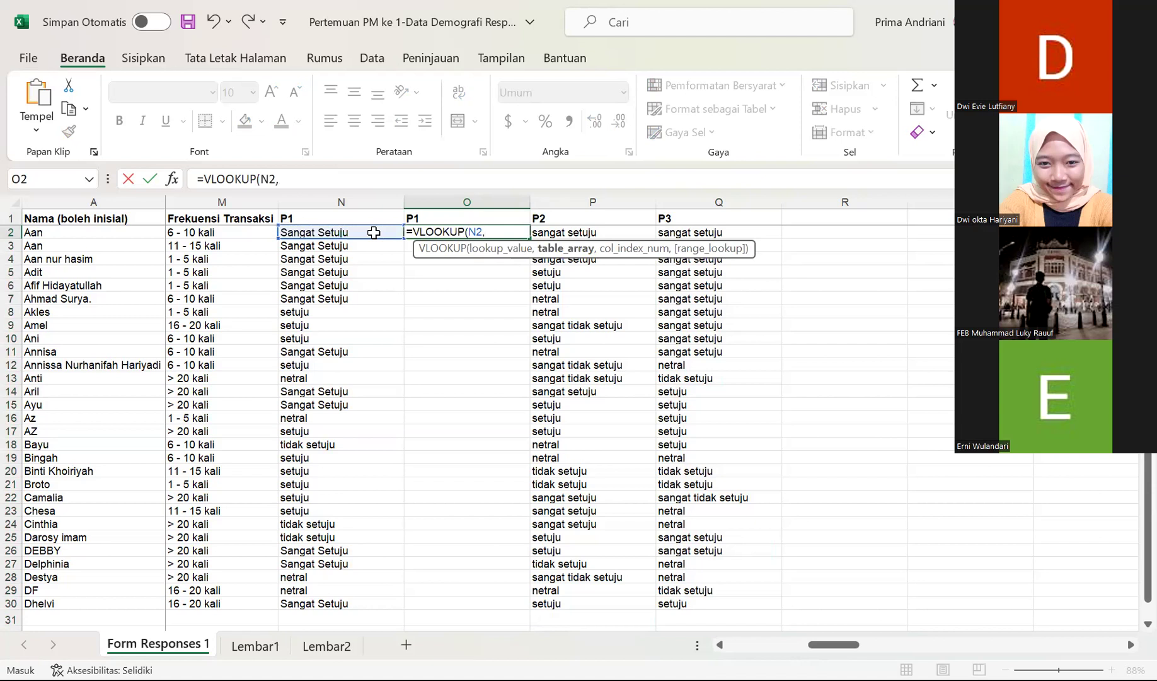
{"action": "left_click", "coordinate": [256, 645]}
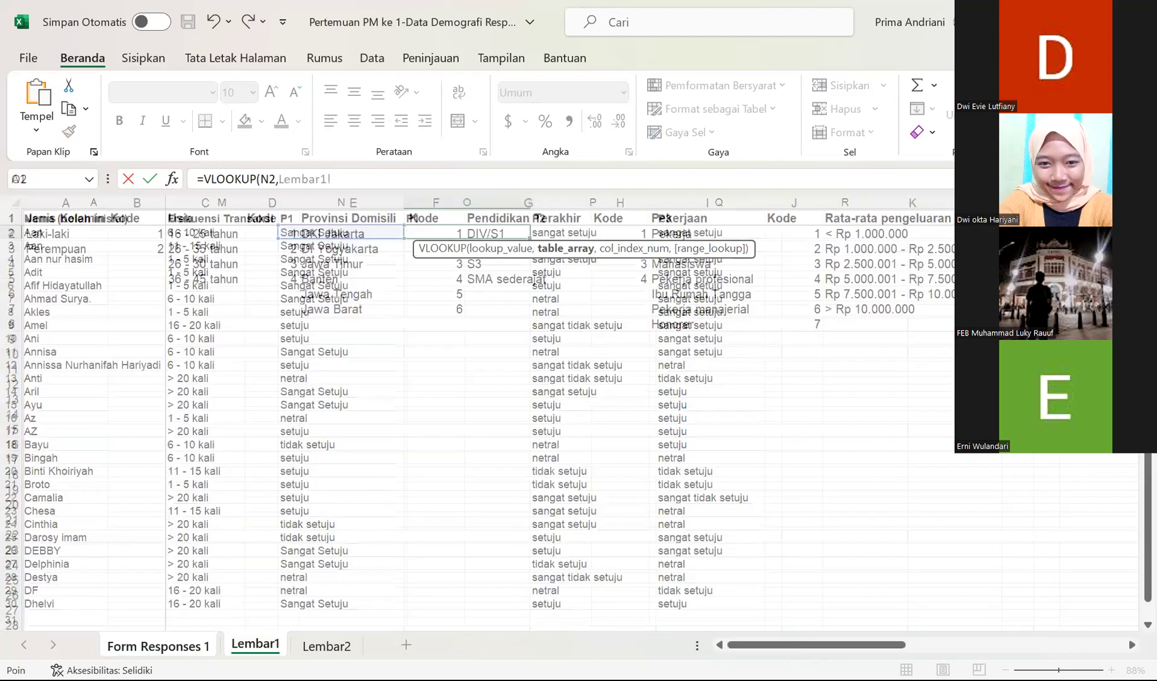
{"action": "scroll", "coordinate": [595, 533], "scroll_direction": "right", "scroll_amount": 5}
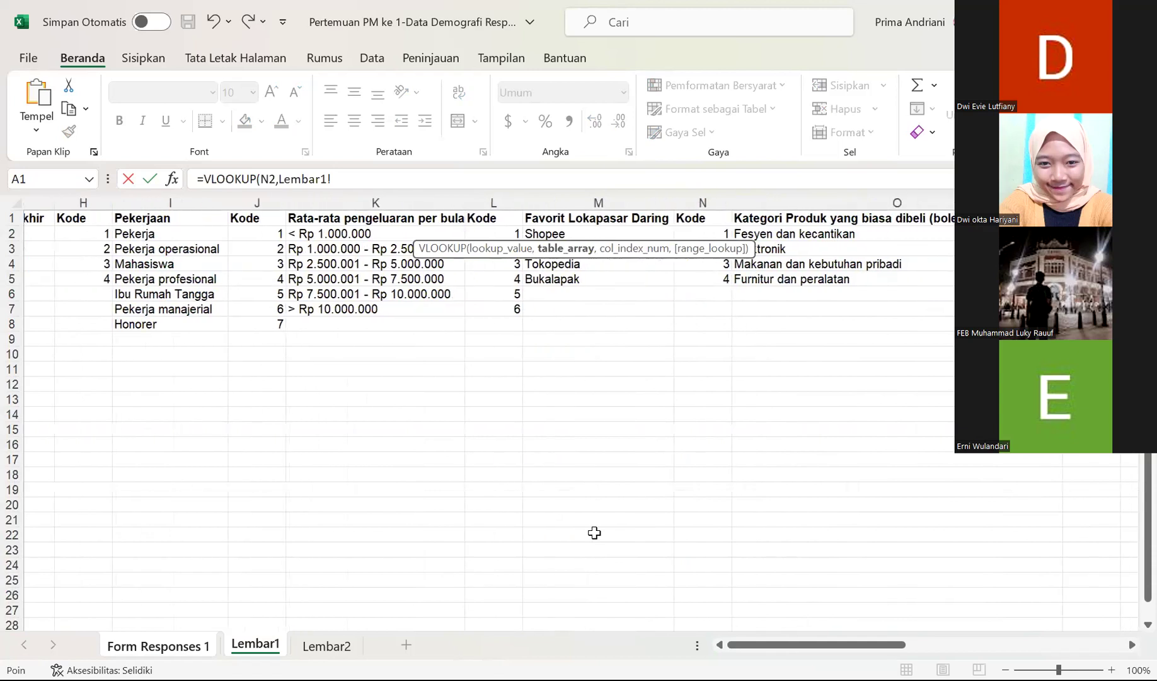
{"action": "scroll", "coordinate": [594, 532], "scroll_direction": "right", "scroll_amount": 6}
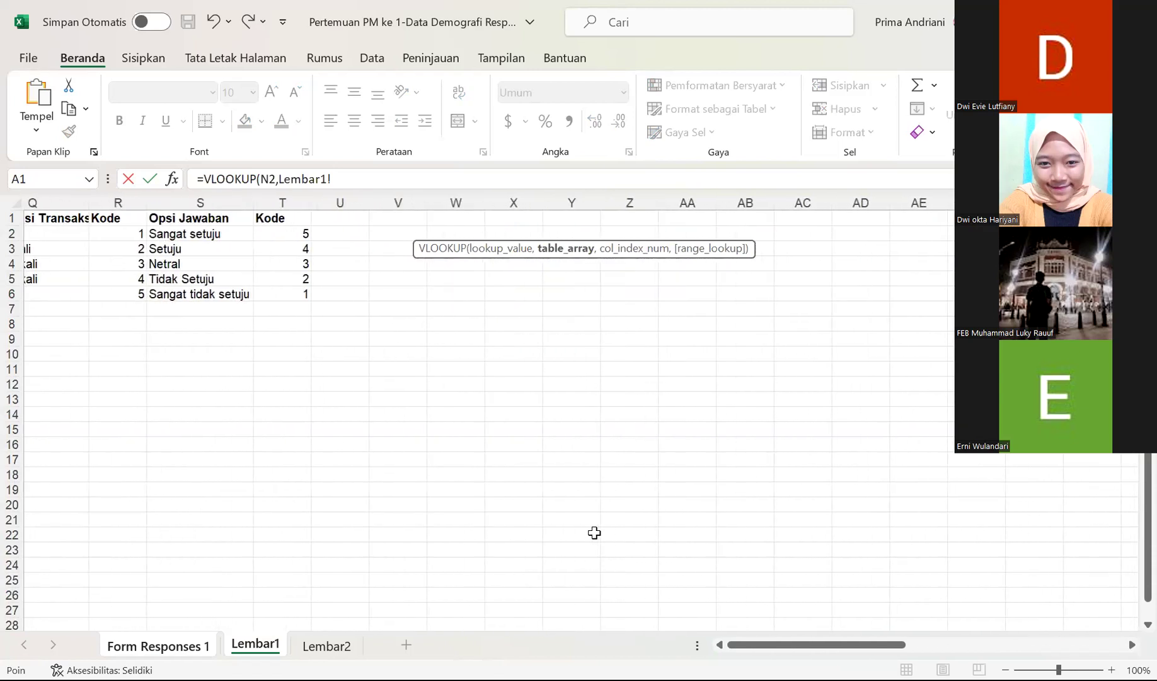
{"action": "scroll", "coordinate": [595, 533], "scroll_direction": "left", "scroll_amount": 2}
{"action": "left_click", "coordinate": [286, 237]}
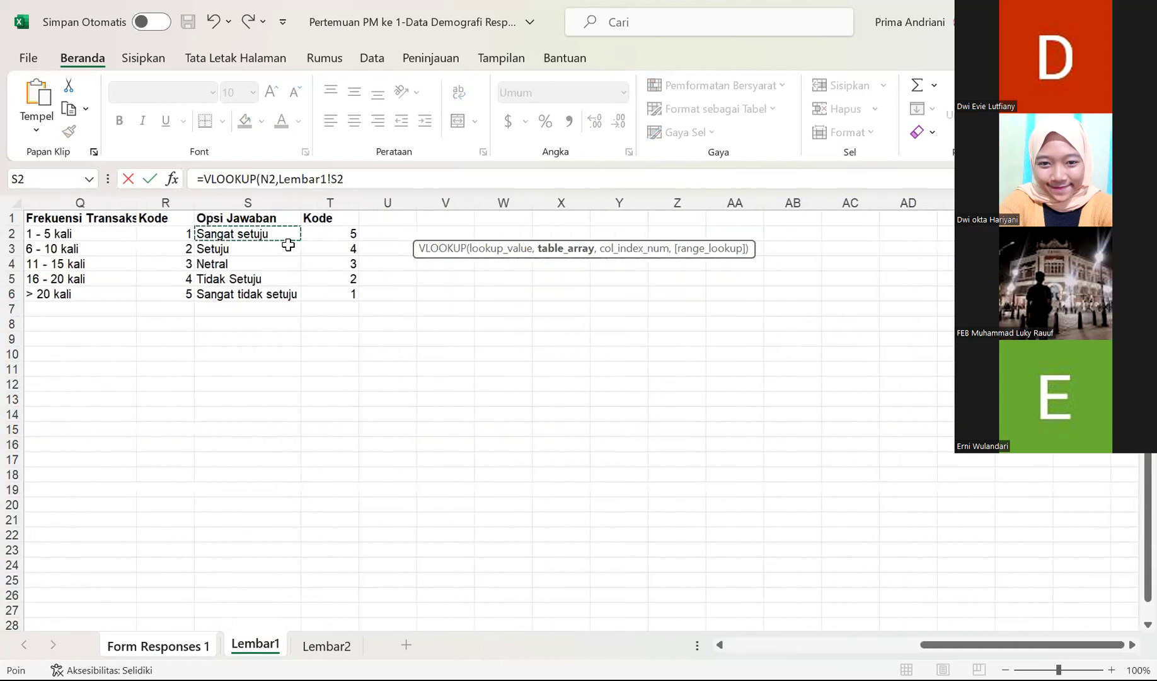
{"action": "left_click", "coordinate": [331, 290], "text": "shift"}
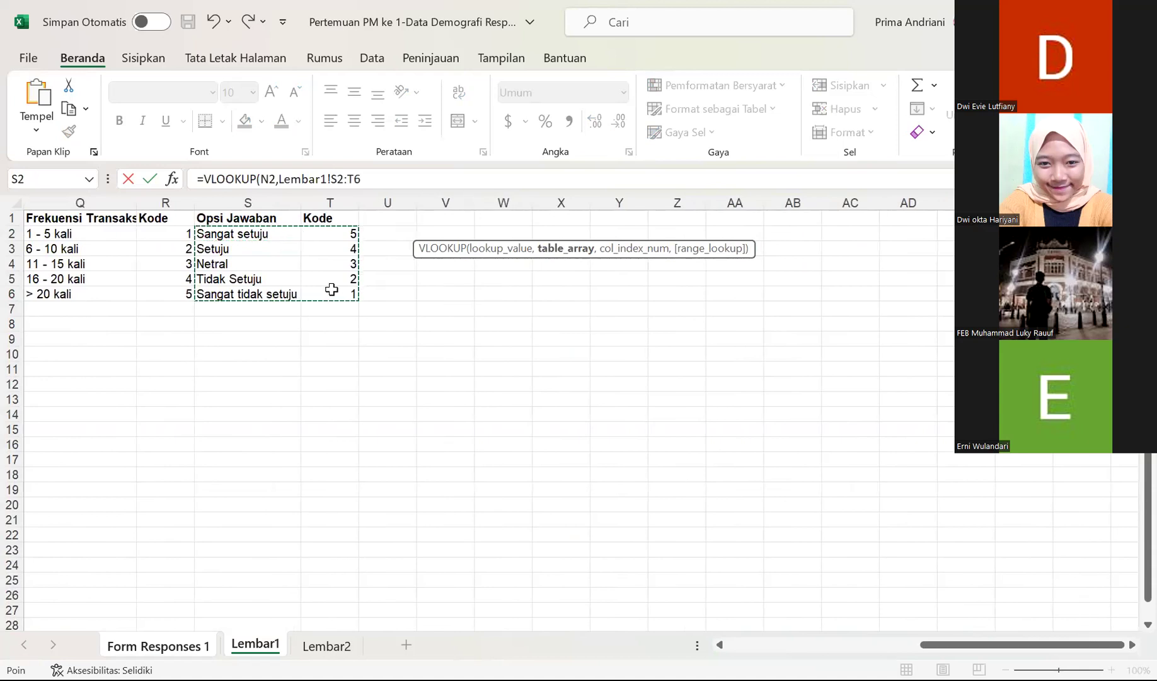
- Make the table range in the O2 formula absolute as $S$2:$T$6
{"action": "left_click", "coordinate": [339, 183]}
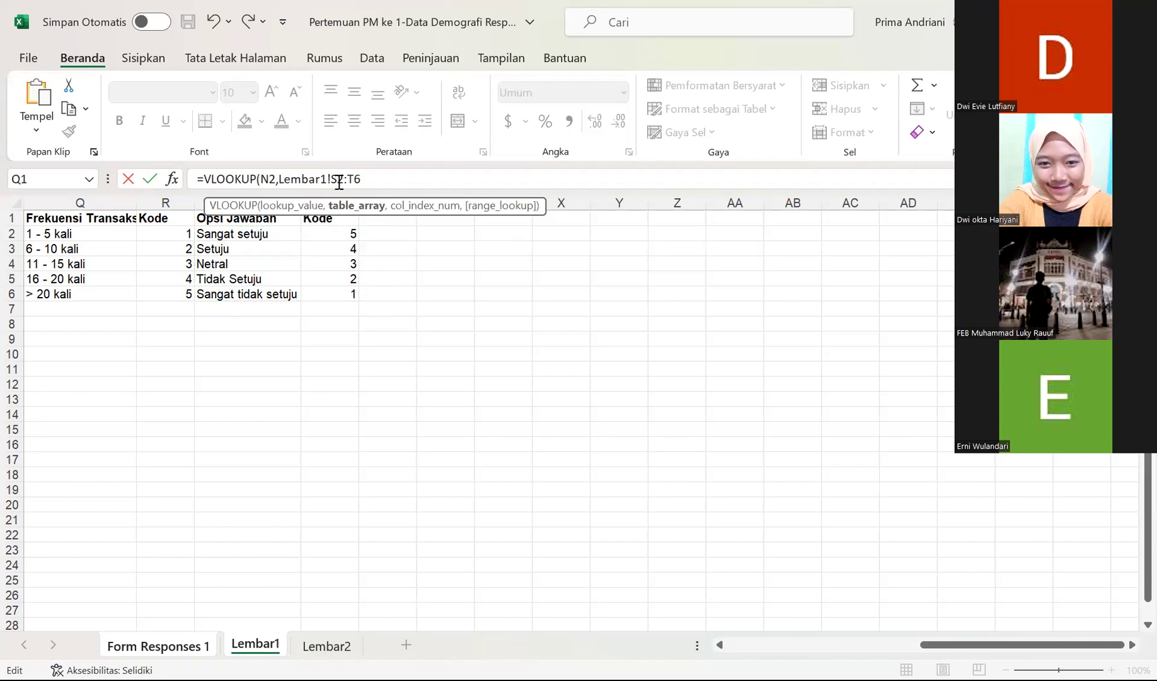
{"action": "key", "text": "F4"}
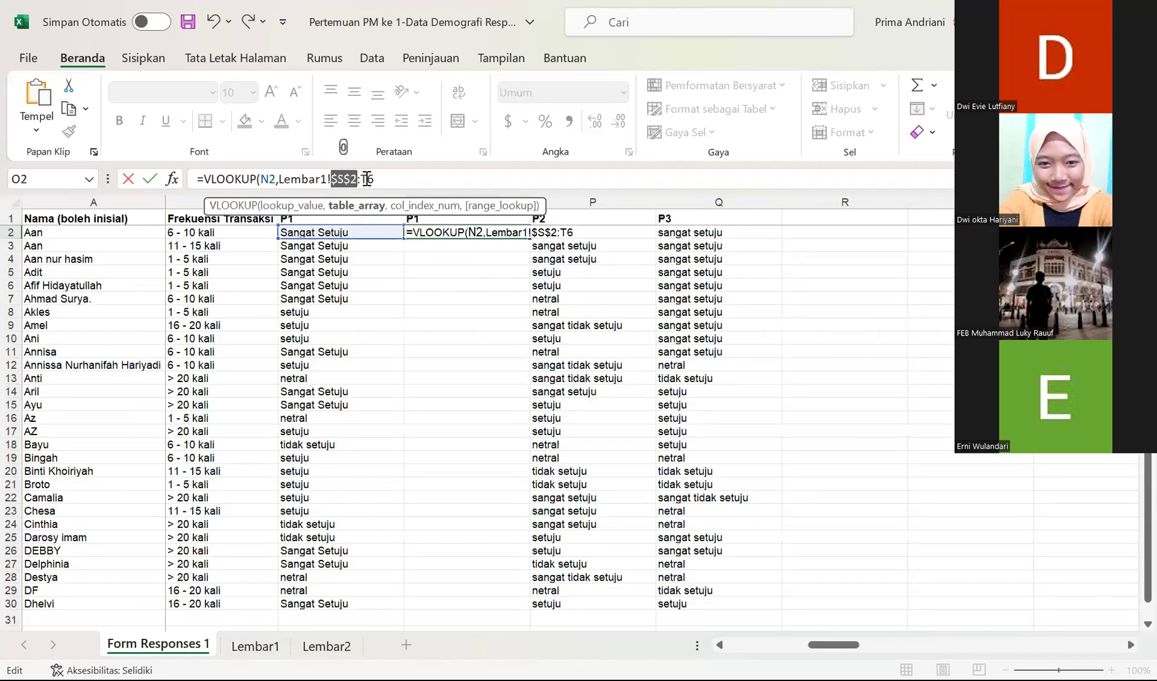
{"action": "left_click", "coordinate": [367, 179]}
{"action": "key", "text": "F4"}
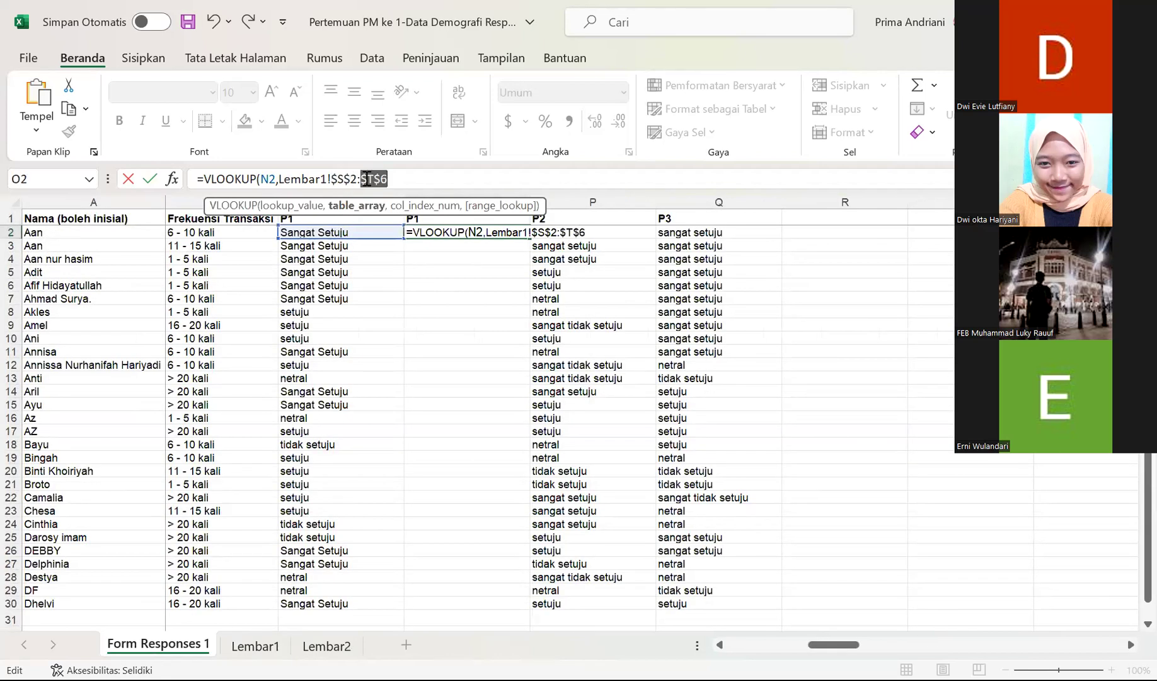
- Complete the O2 formula with column index 2 and FALSE for an exact match, and fill it down to row 30
{"action": "left_click", "coordinate": [406, 180]}
{"action": "type", "text": ",2"}
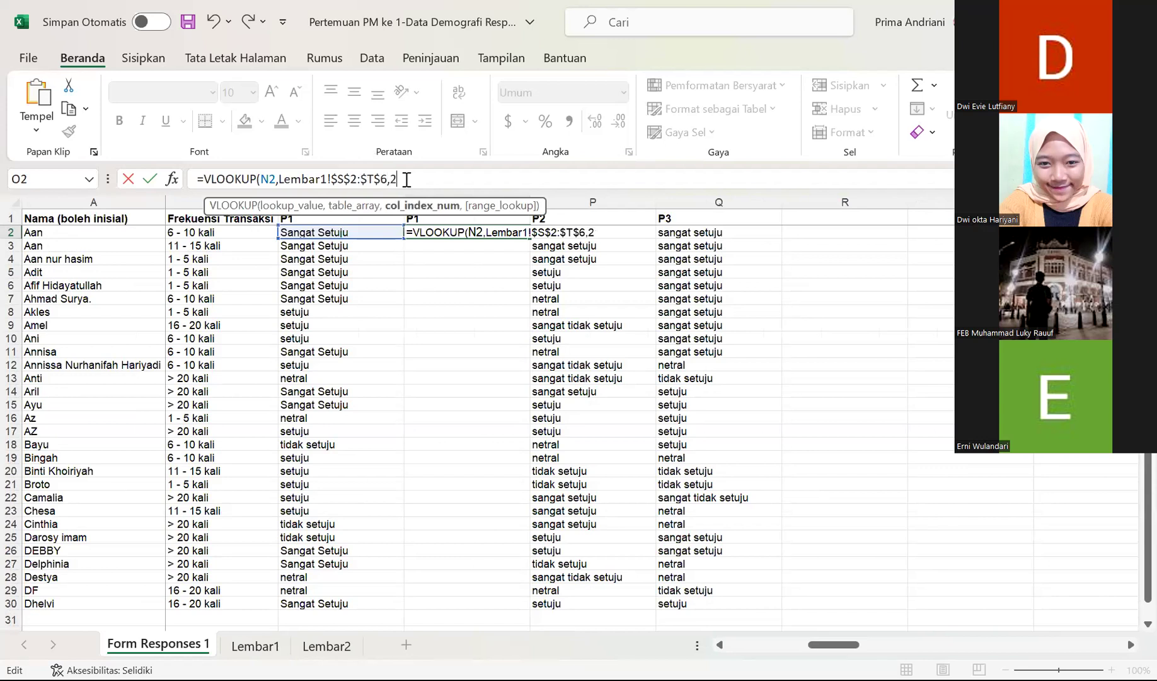
{"action": "type", "text": ","}
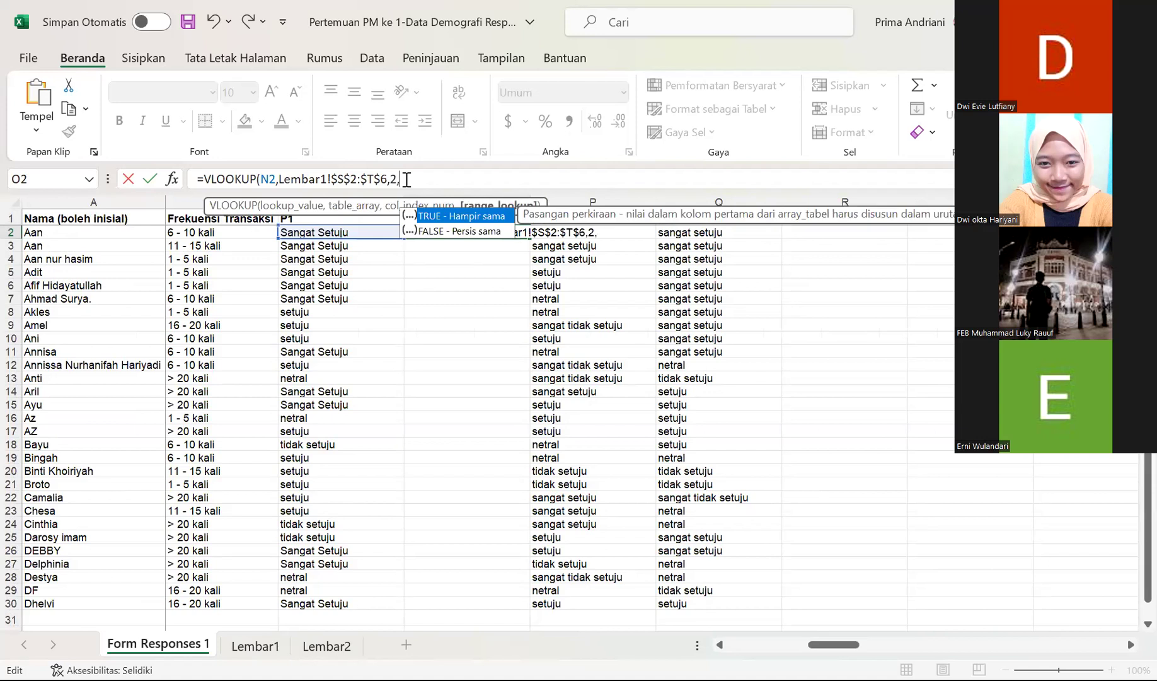
{"action": "type", "text": "FALSE)"}
{"action": "key", "text": "Return"}
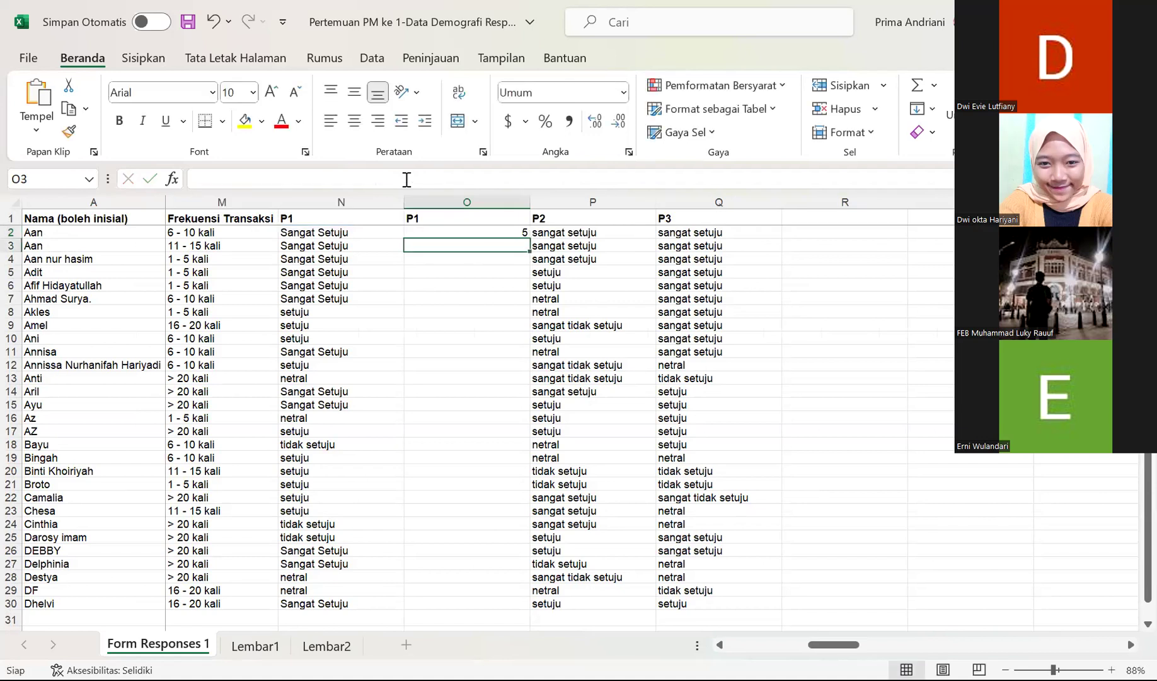
{"action": "left_click", "coordinate": [510, 234]}
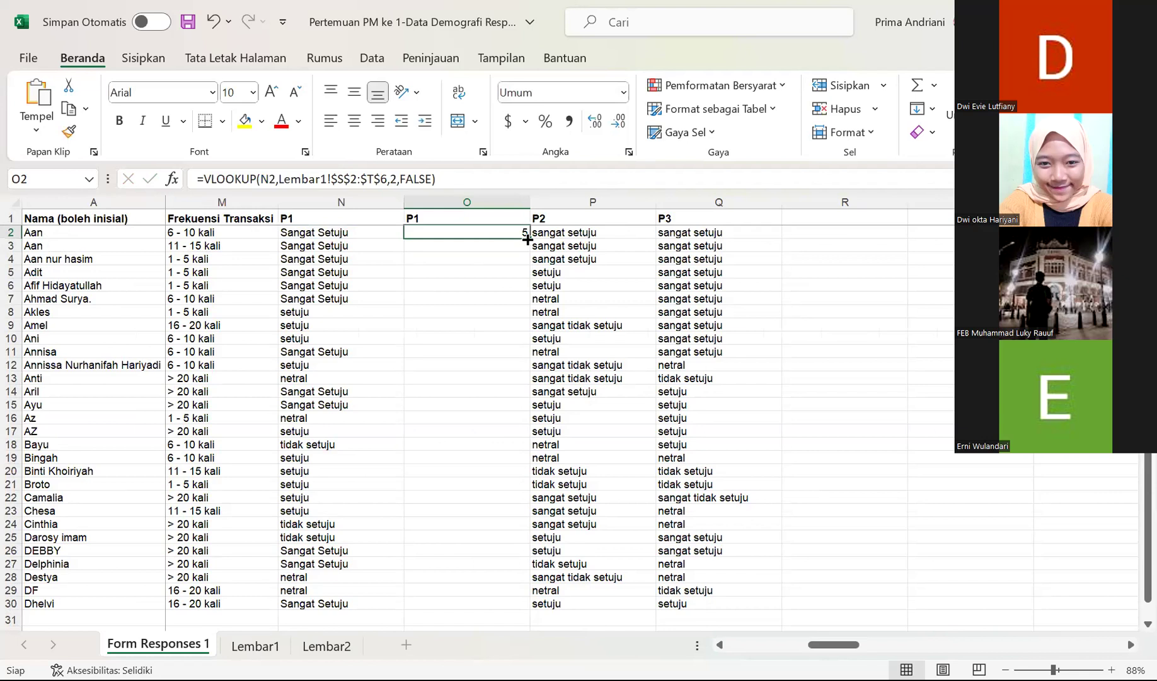
{"action": "double_click", "coordinate": [527, 239]}
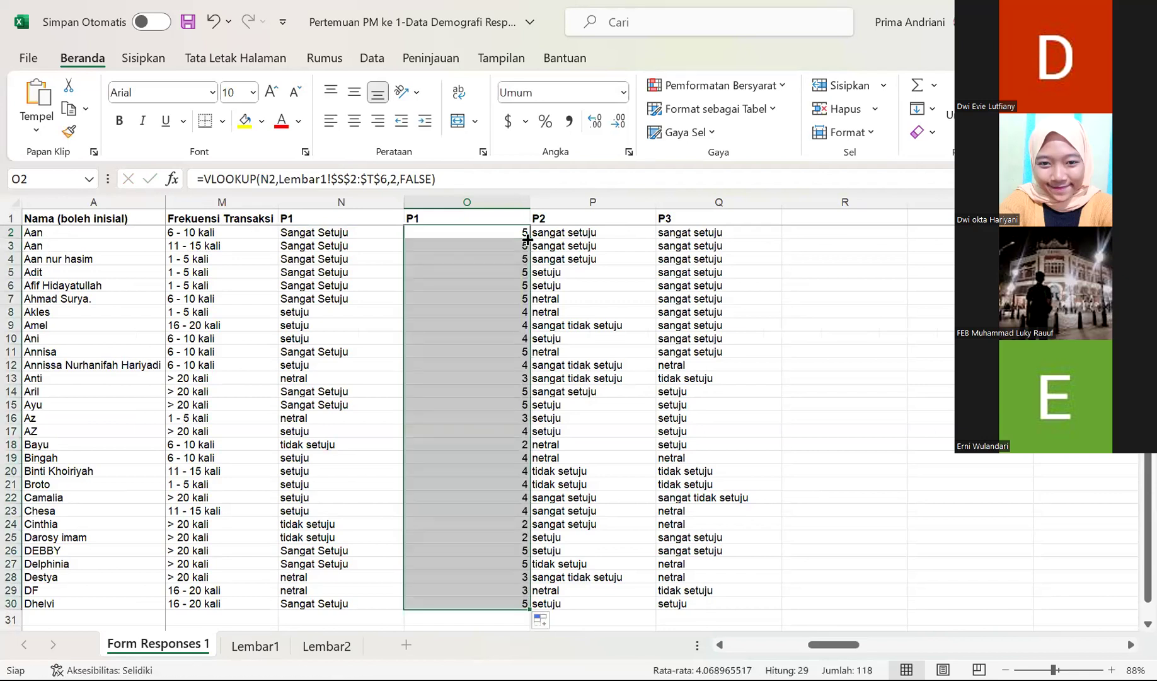
- Check the P1 answer in N2 and the O2 lookup formula against the Opsi Jawaban code table in Lembar1
{"action": "left_click", "coordinate": [339, 234]}
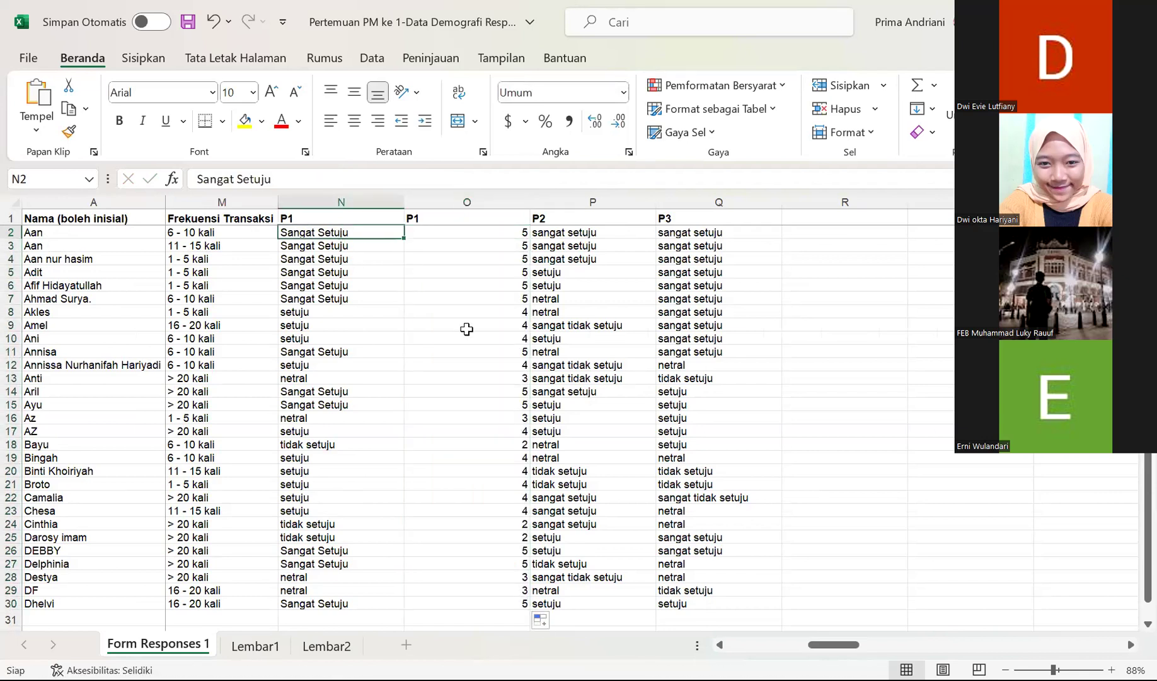
{"action": "left_click", "coordinate": [498, 235]}
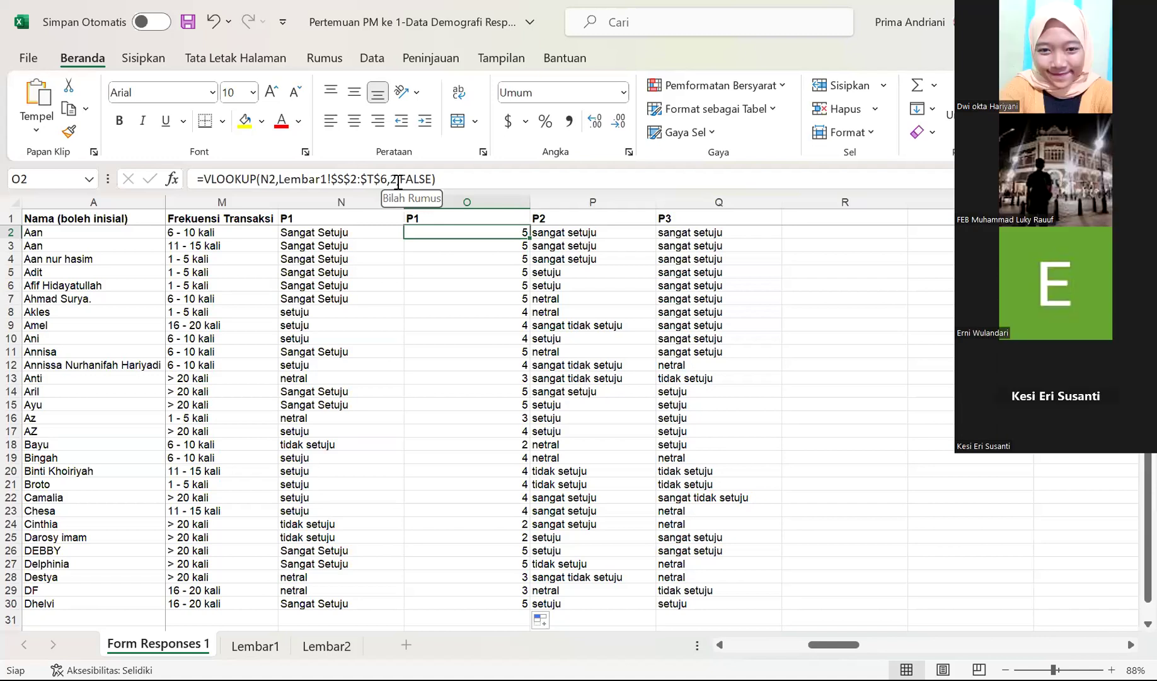
{"action": "left_click", "coordinate": [276, 635]}
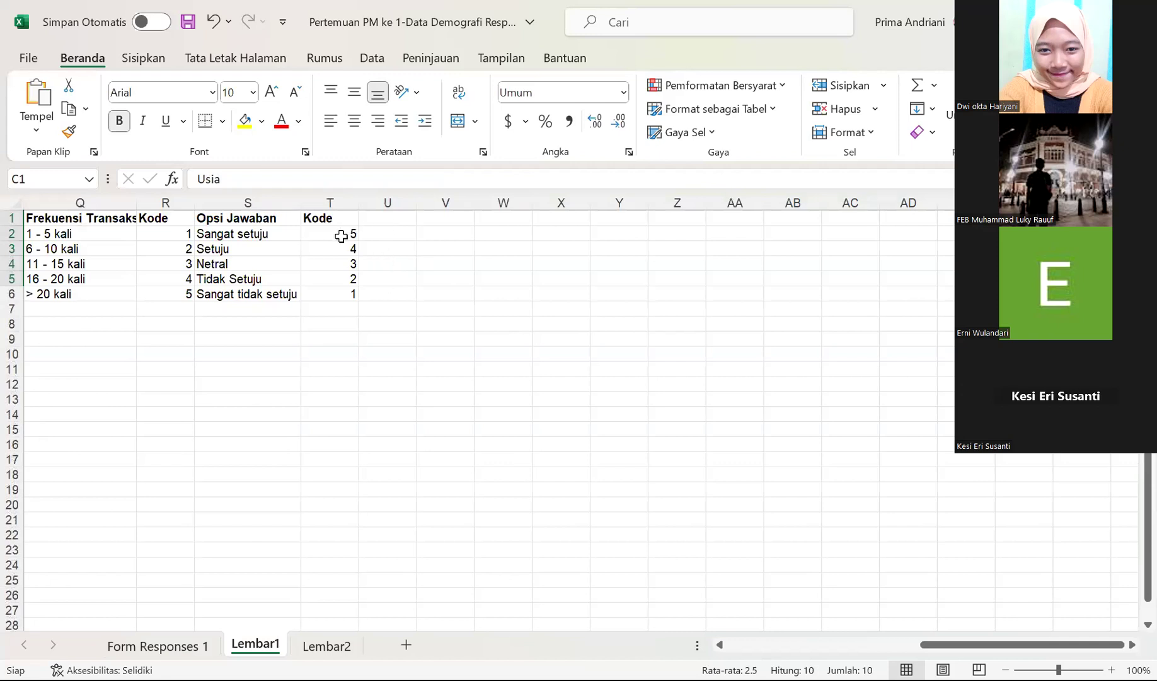
{"action": "scroll", "coordinate": [341, 235], "scroll_direction": "right", "scroll_amount": 4}
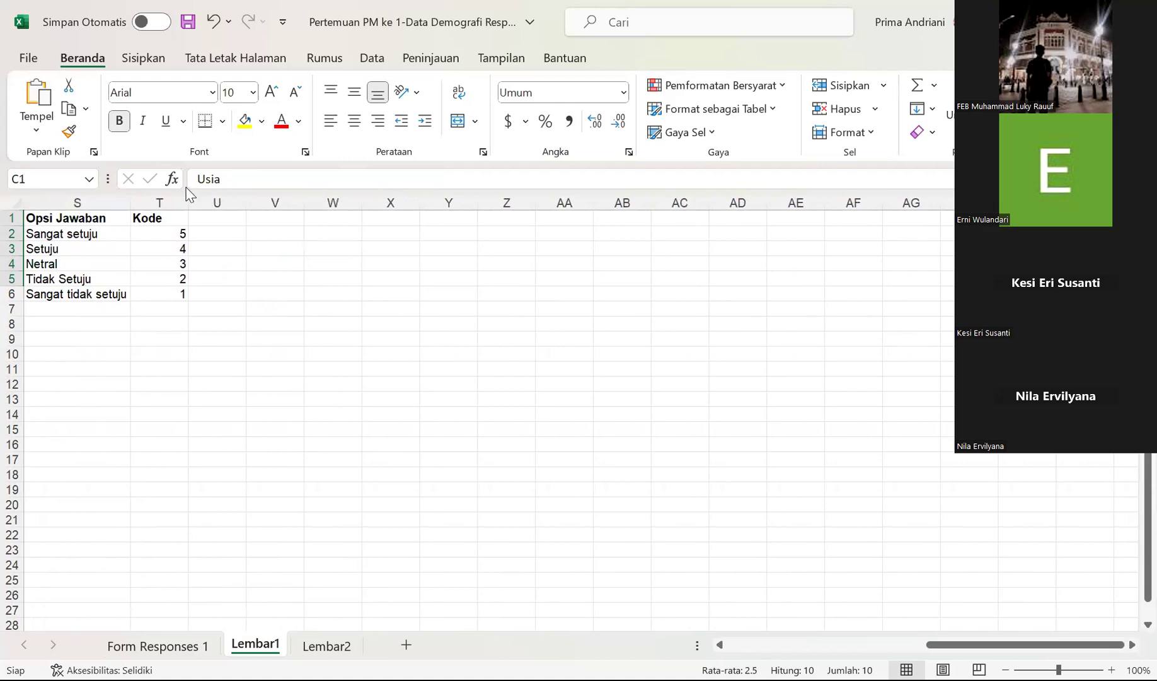
{"action": "left_click", "coordinate": [164, 644]}
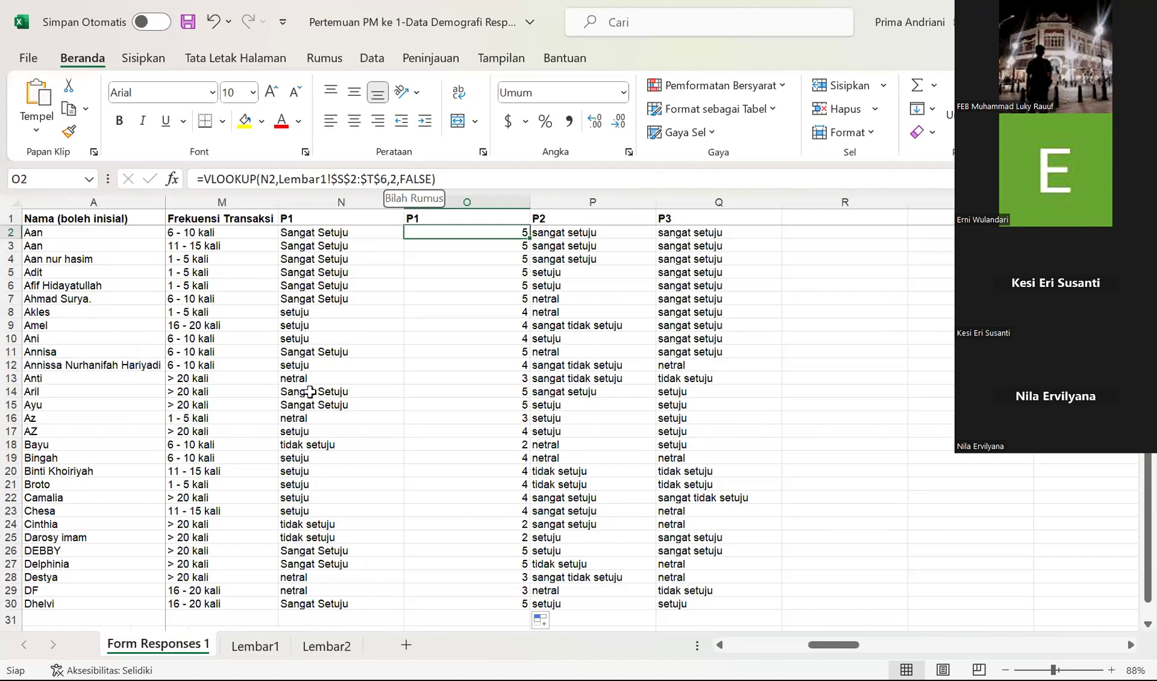
{"action": "left_click", "coordinate": [259, 647]}
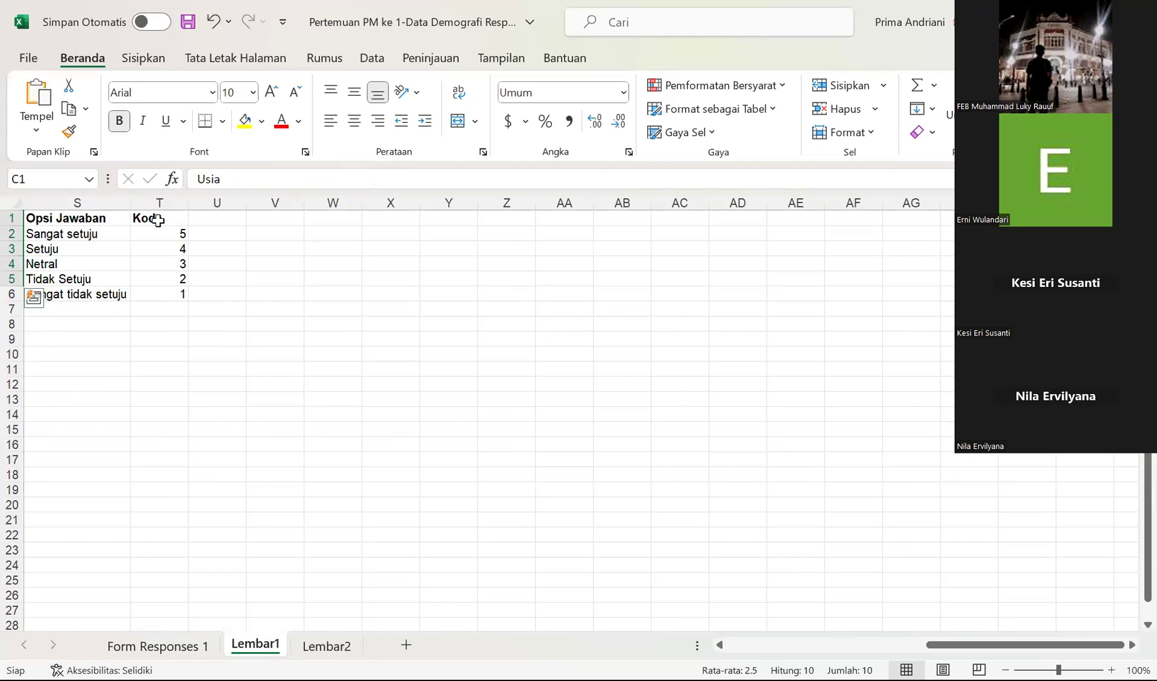
{"action": "left_click", "coordinate": [119, 646]}
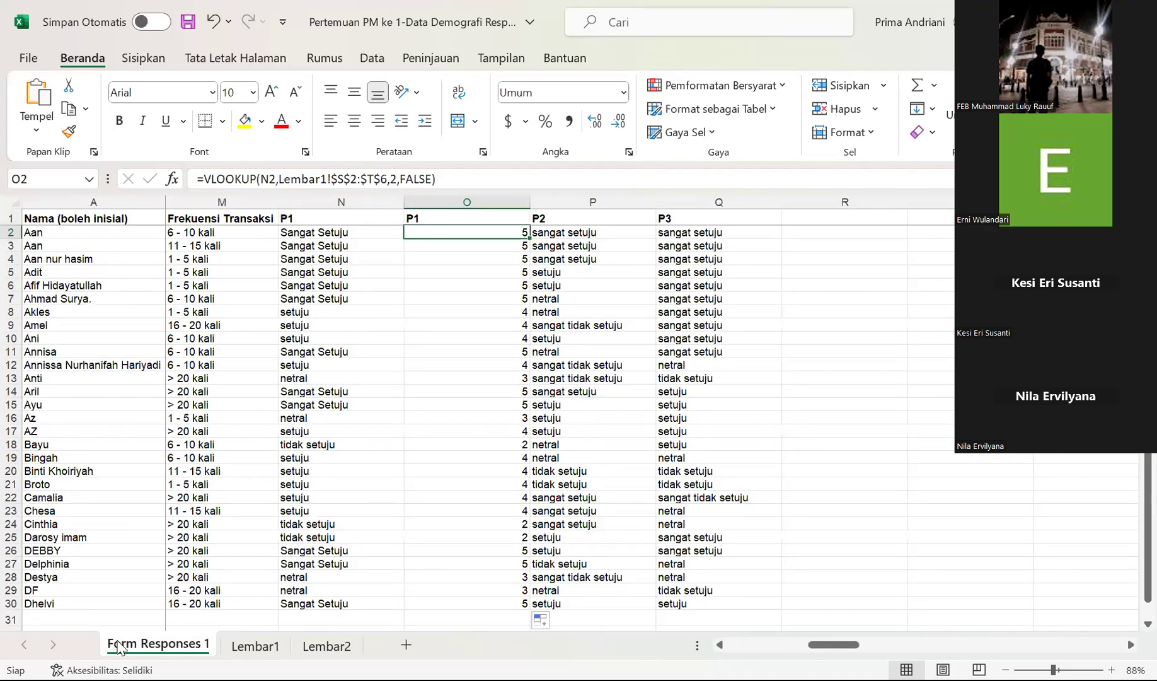
{"action": "left_click", "coordinate": [246, 645]}
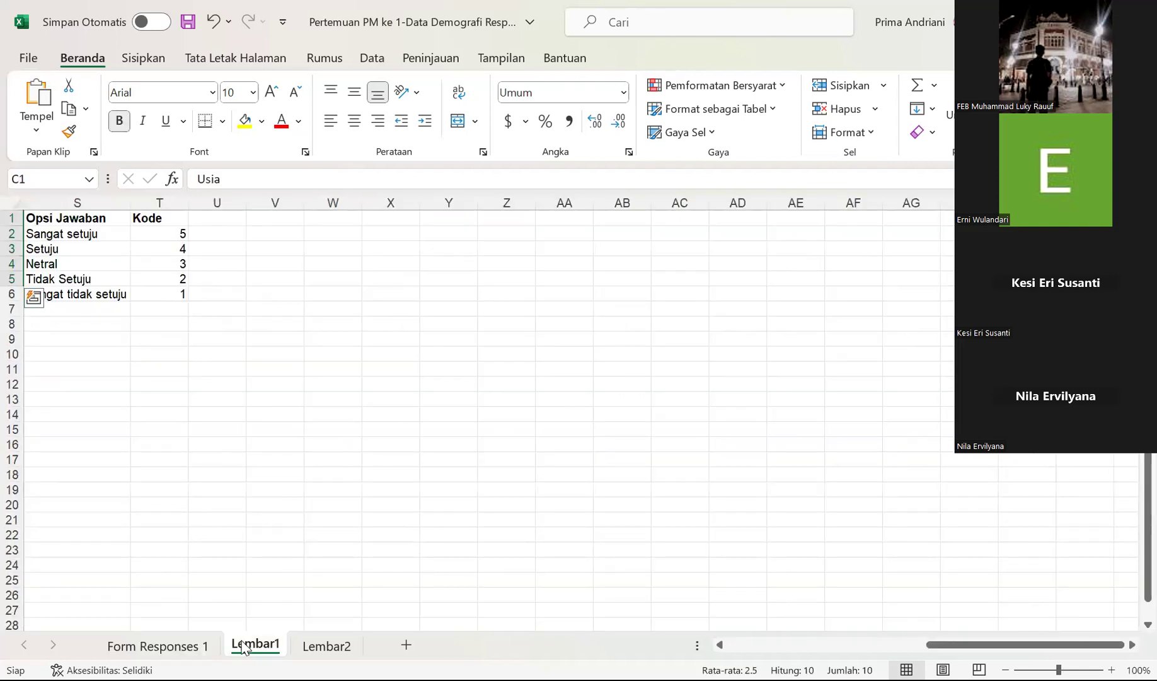
{"action": "left_click", "coordinate": [188, 645]}
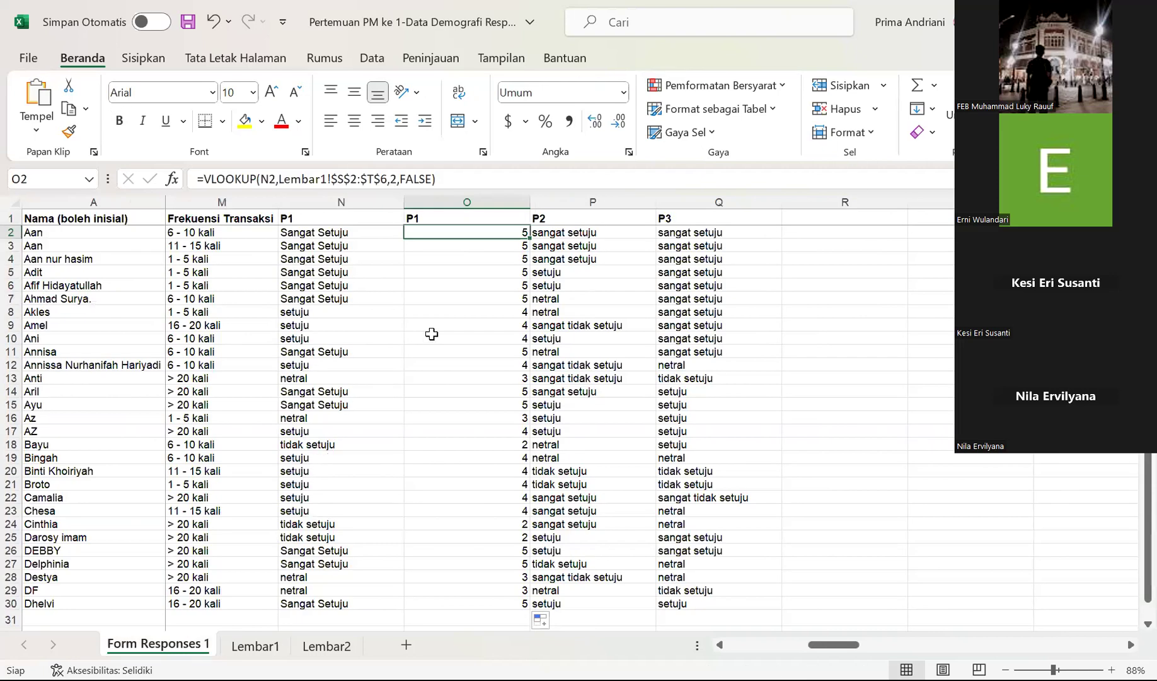
- Insert an empty column before the P3 answers in Form Responses 1
{"action": "left_click", "coordinate": [688, 235]}
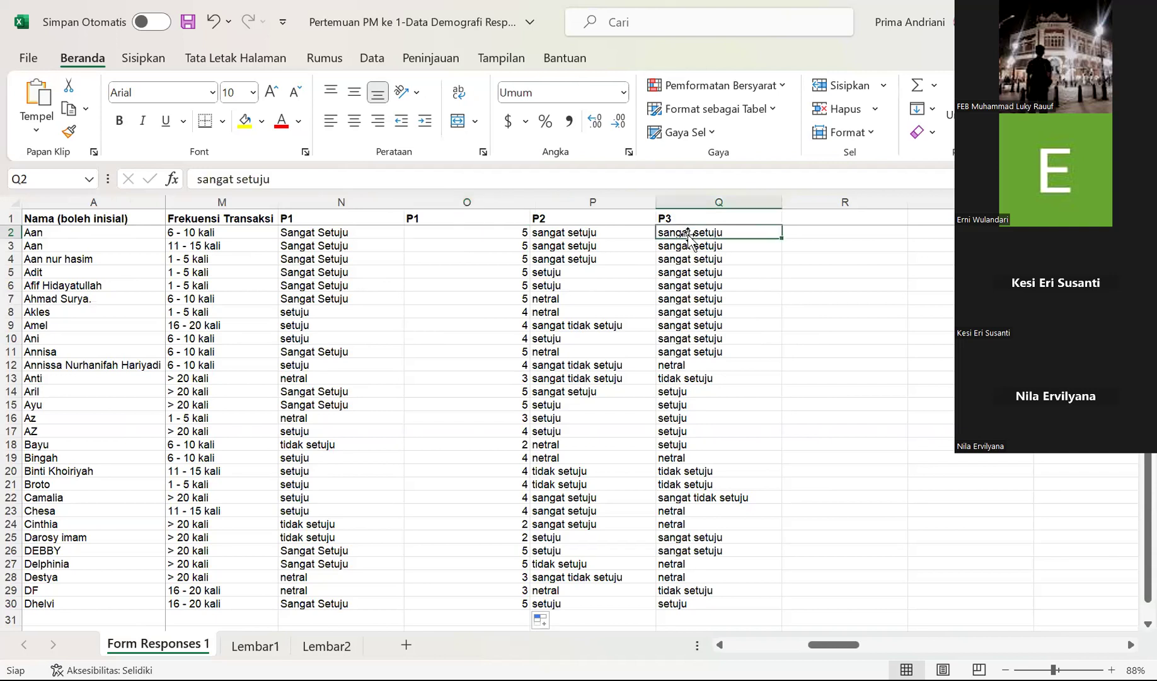
{"action": "left_click", "coordinate": [700, 192]}
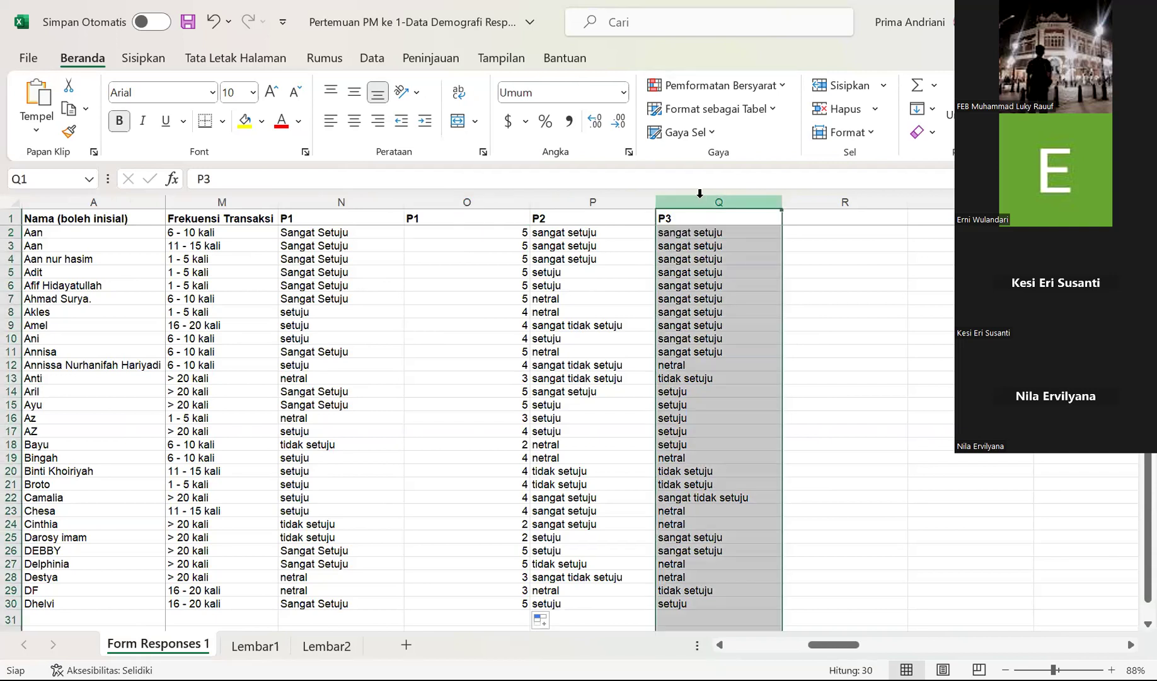
{"action": "left_click", "coordinate": [829, 87]}
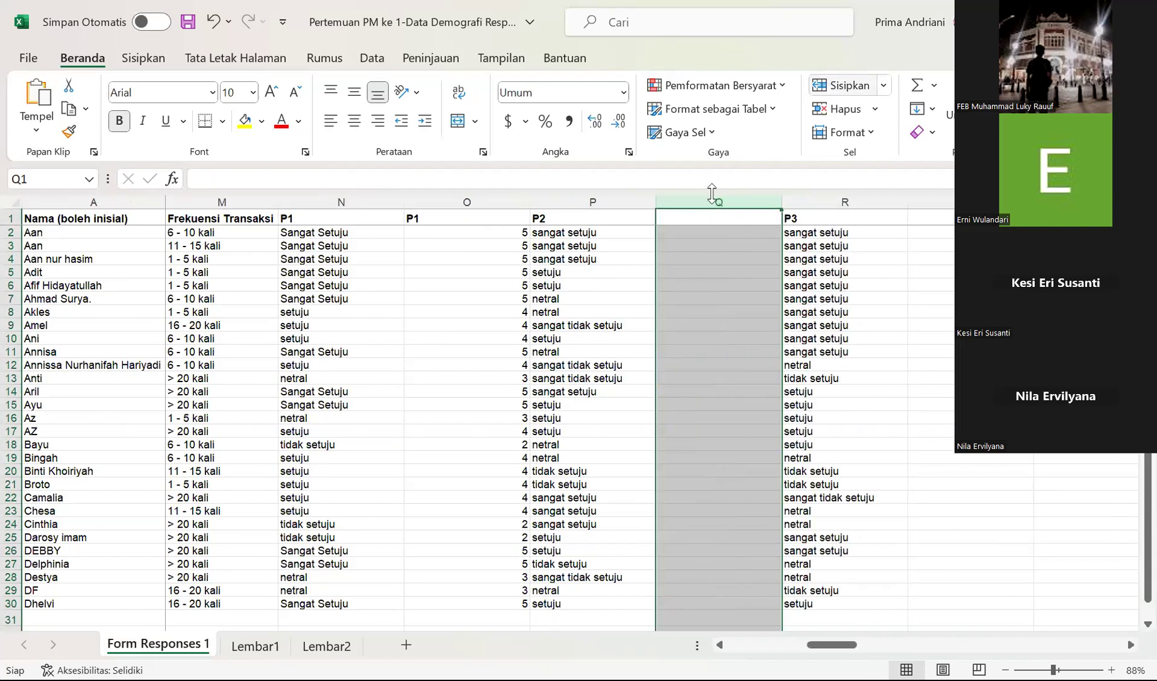
- Begin a VLOOKUP formula in Q2 that looks up P2 in the Opsi Jawaban code range S2:T6 of Lembar1
{"action": "left_click", "coordinate": [675, 237]}
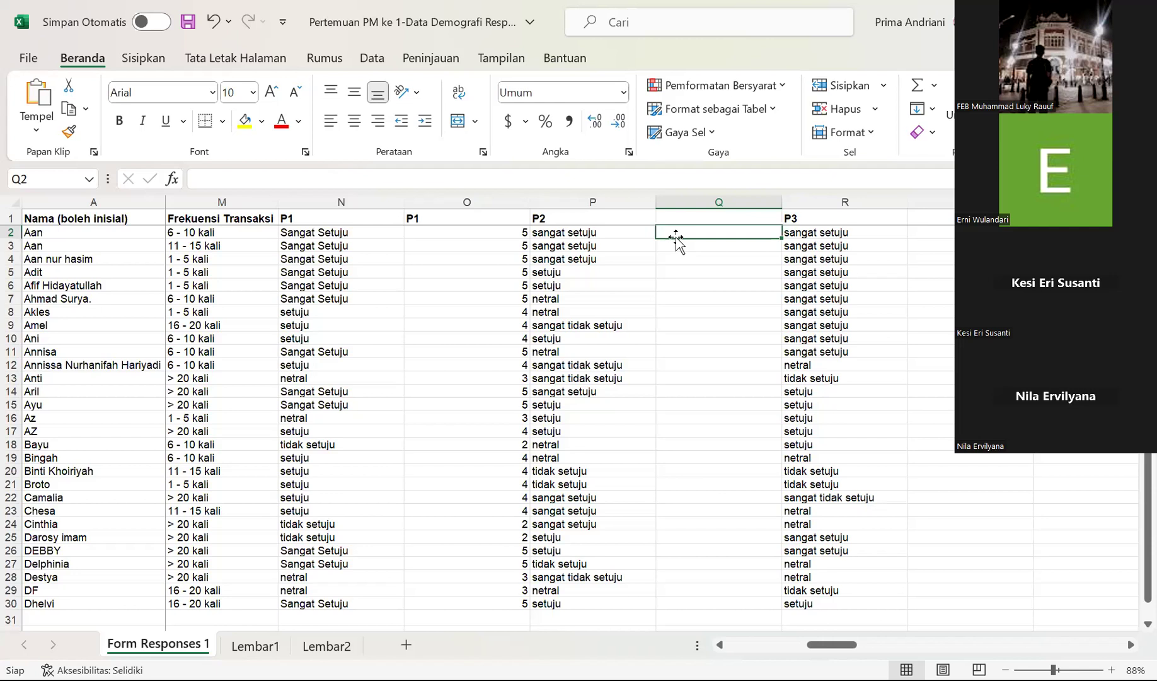
{"action": "type", "text": "="}
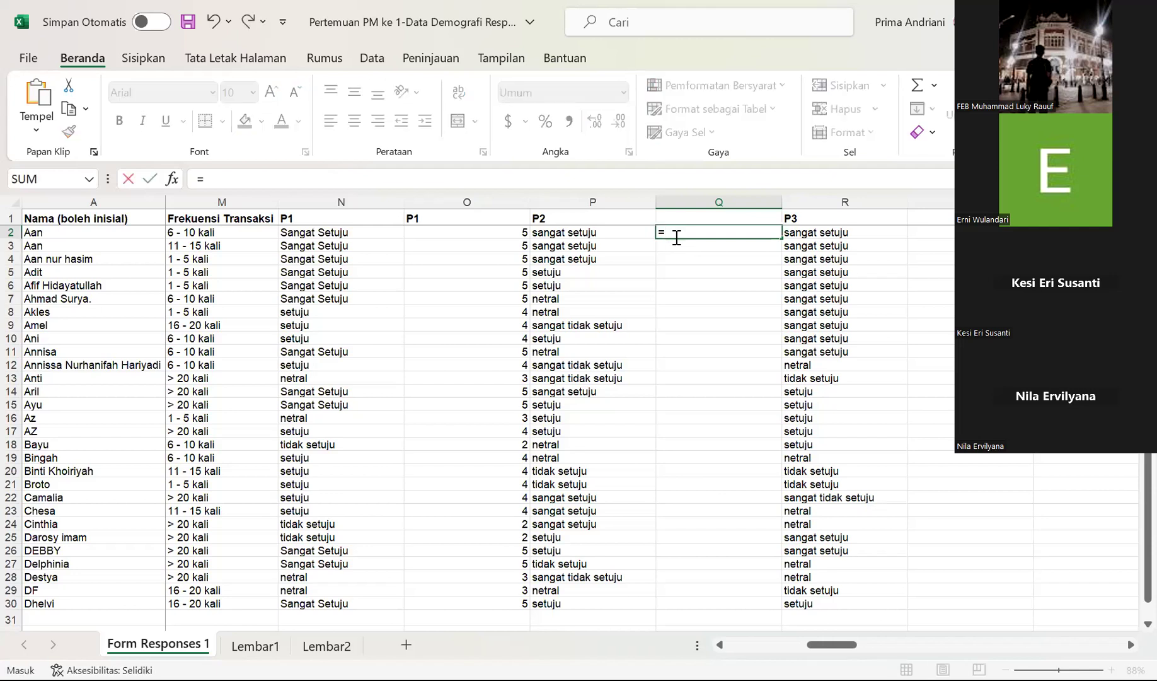
{"action": "type", "text": "VLOOKUP"}
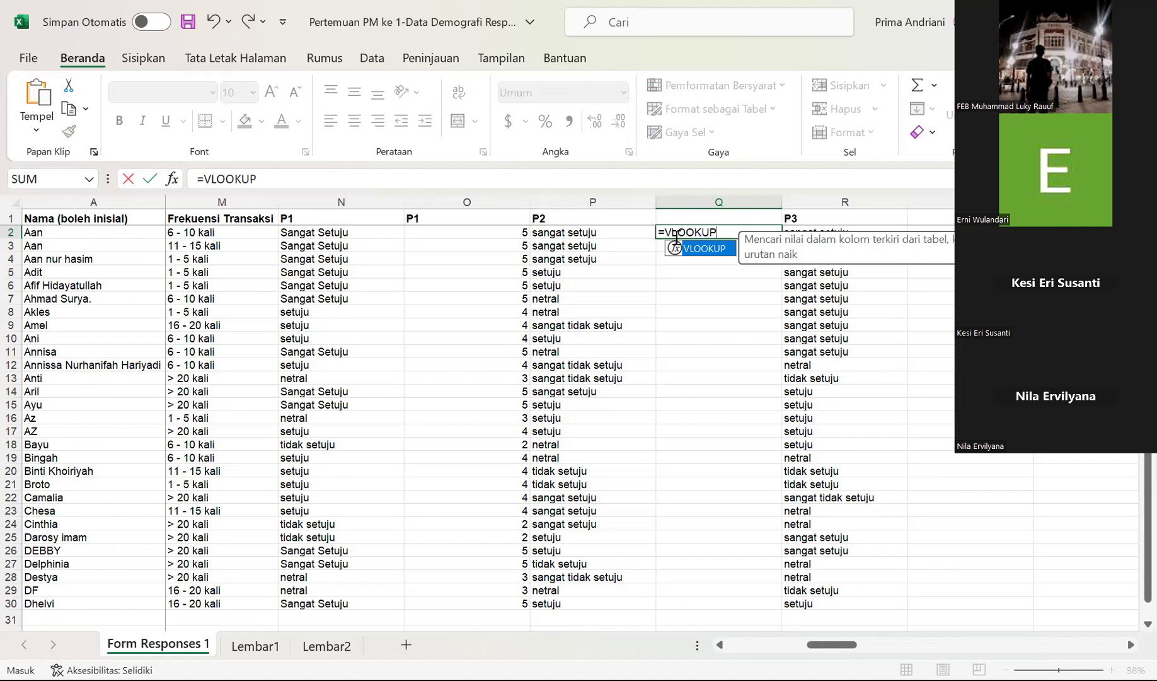
{"action": "type", "text": "("}
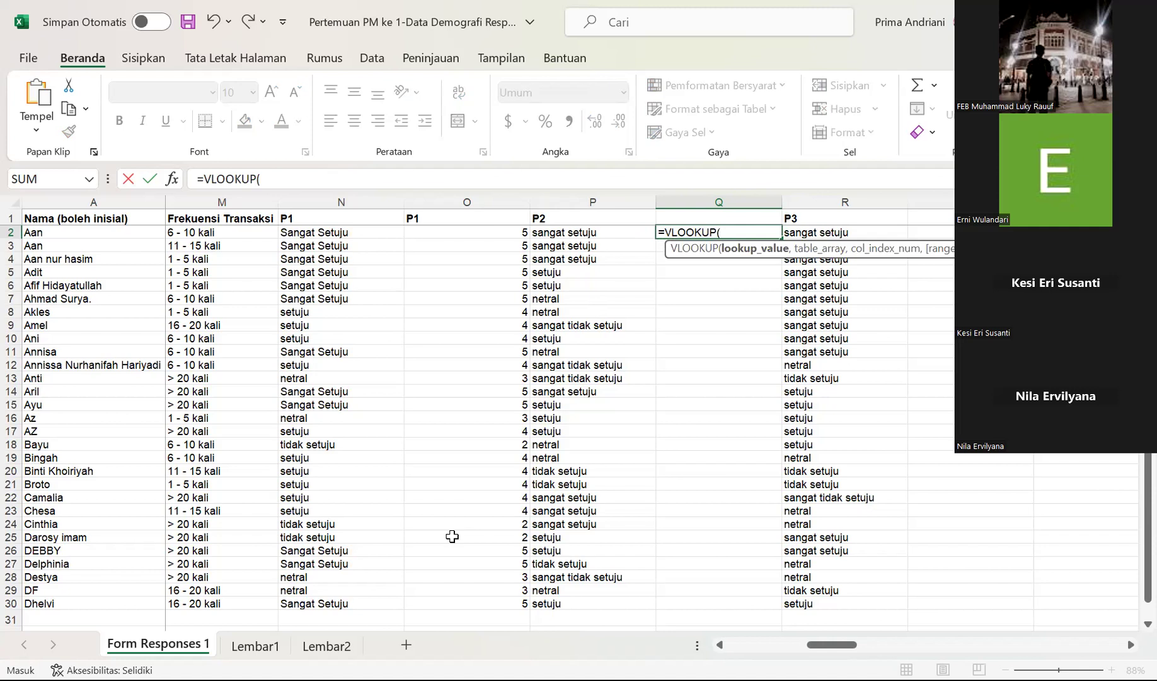
{"action": "left_click", "coordinate": [607, 235]}
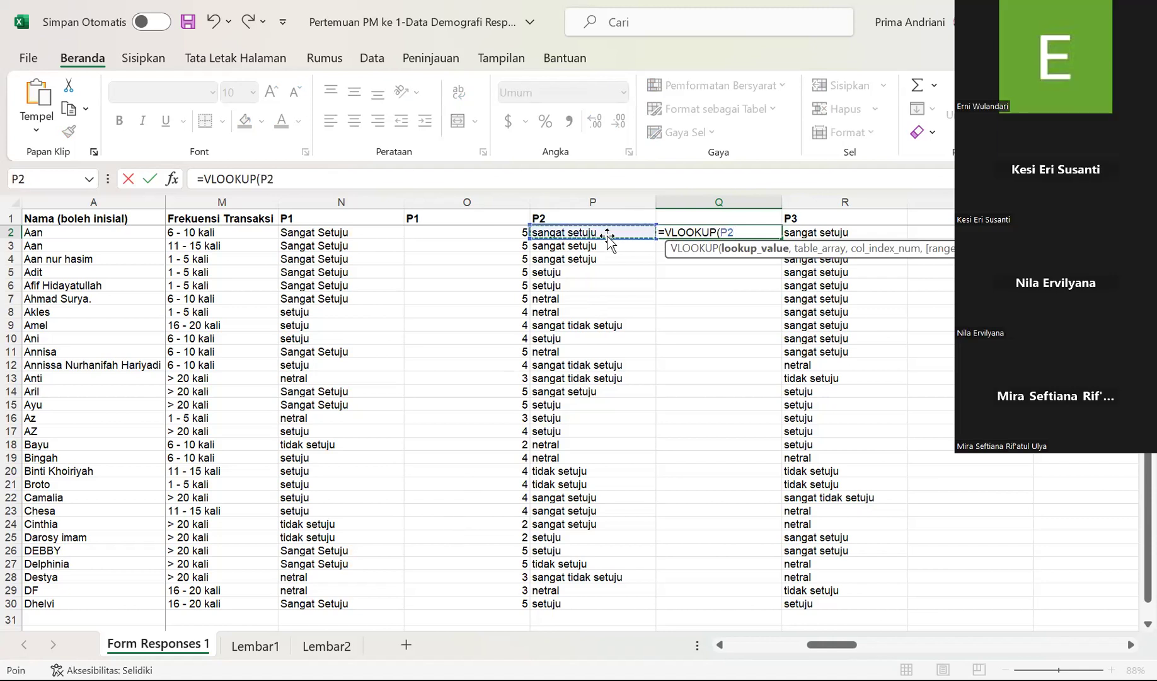
{"action": "type", "text": ","}
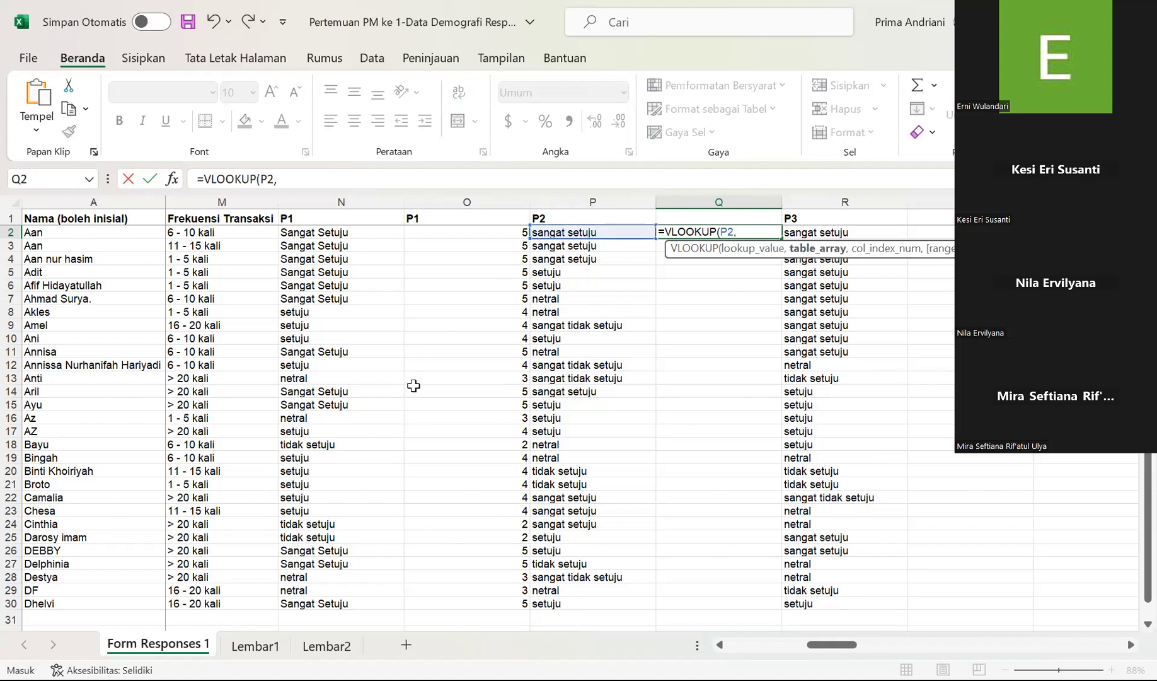
{"action": "left_click", "coordinate": [253, 643]}
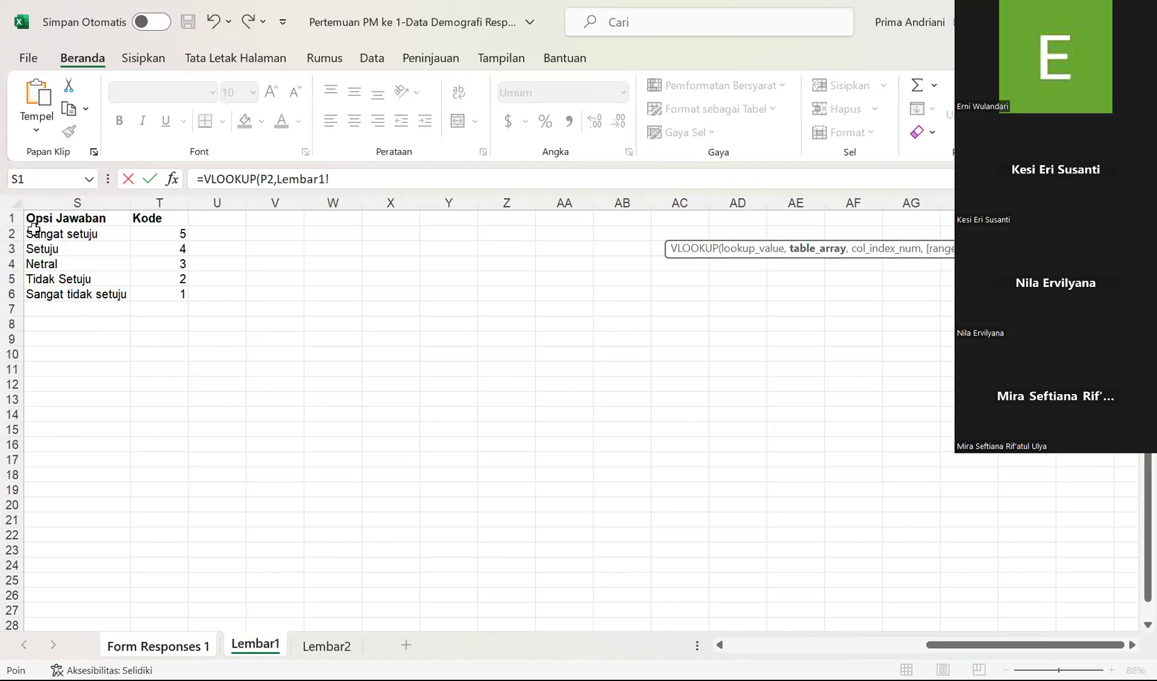
{"action": "left_click_drag", "start_coordinate": [30, 233], "coordinate": [166, 293]}
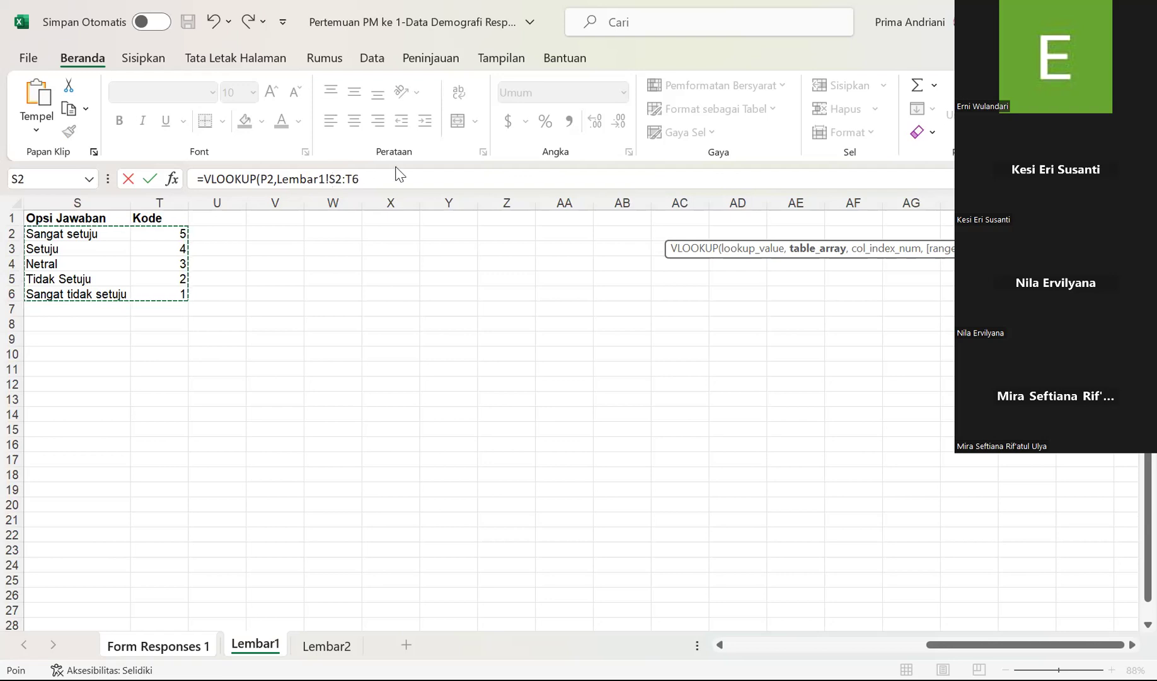
- Make the Lembar1 table range in the Q2 formula absolute as $S$2:$T$6
{"action": "left_click", "coordinate": [334, 182]}
{"action": "key", "text": "F4"}
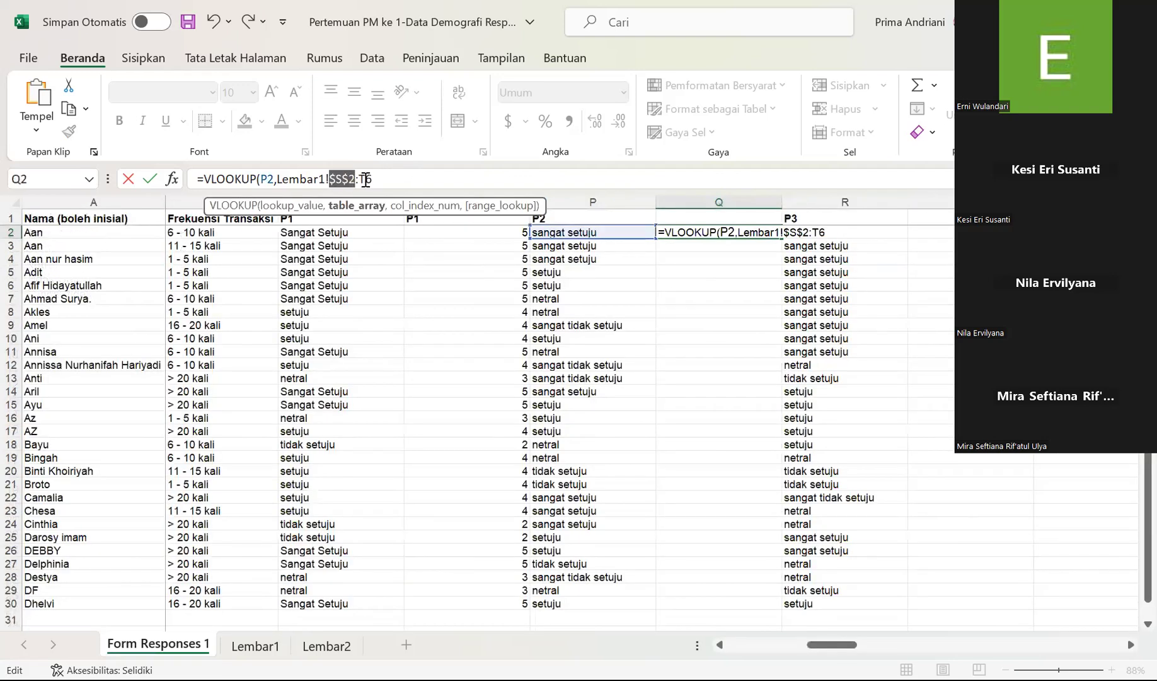
{"action": "left_click", "coordinate": [367, 180]}
{"action": "key", "text": "F4"}
- Complete the Q2 formula with column index 2 and FALSE for an exact match, and fill it down to row 30
{"action": "left_click", "coordinate": [400, 177]}
{"action": "type", "text": ",2"}
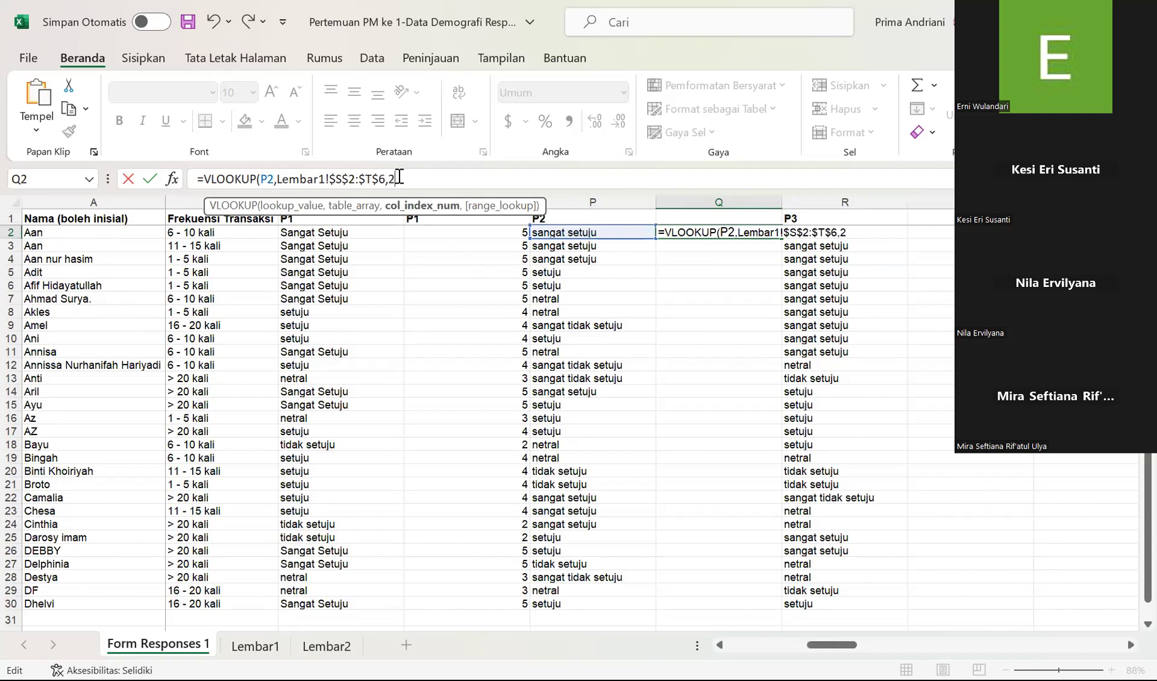
{"action": "type", "text": ",F"}
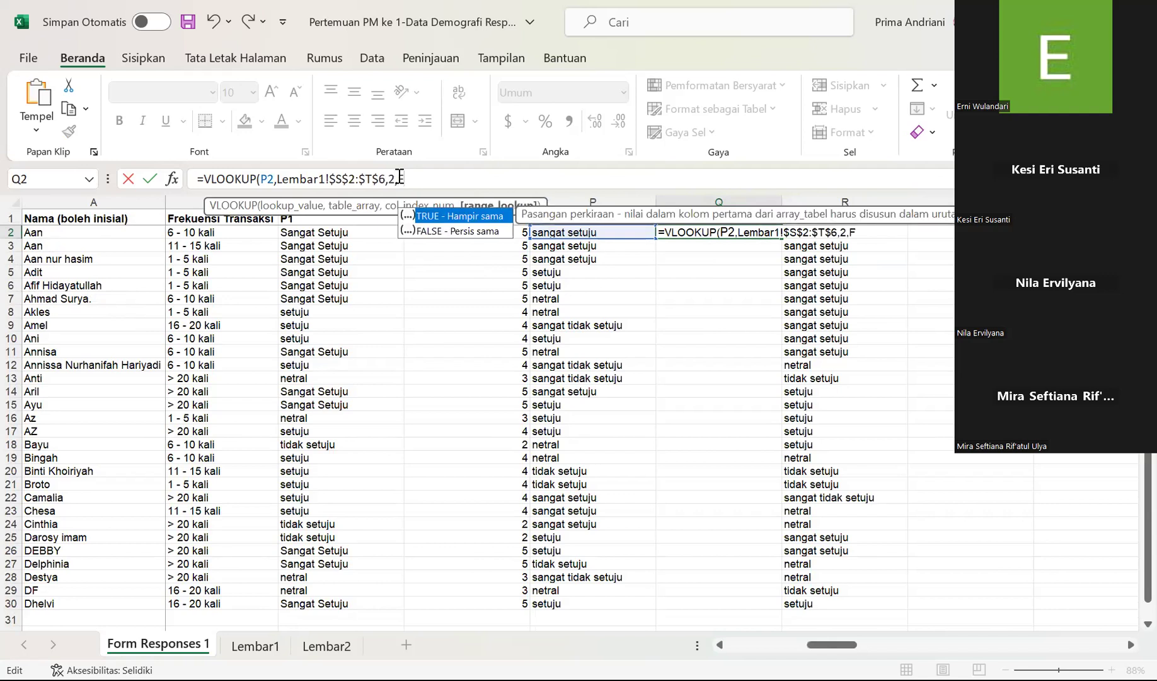
{"action": "type", "text": "ALSE)"}
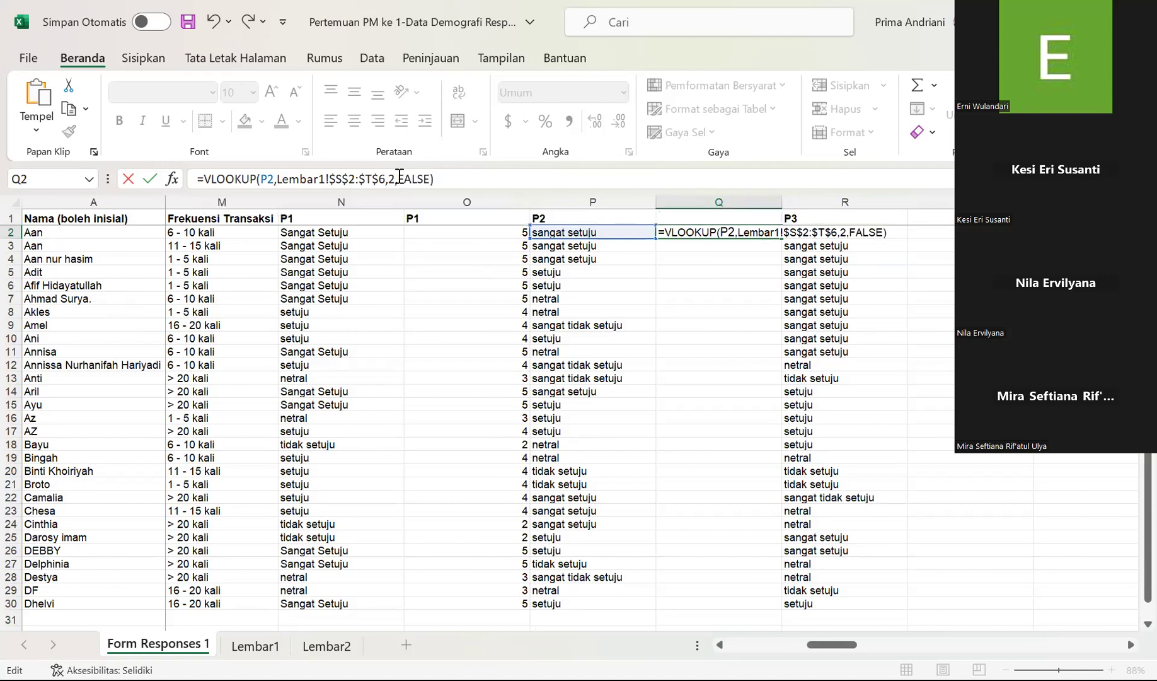
{"action": "key", "text": "Return"}
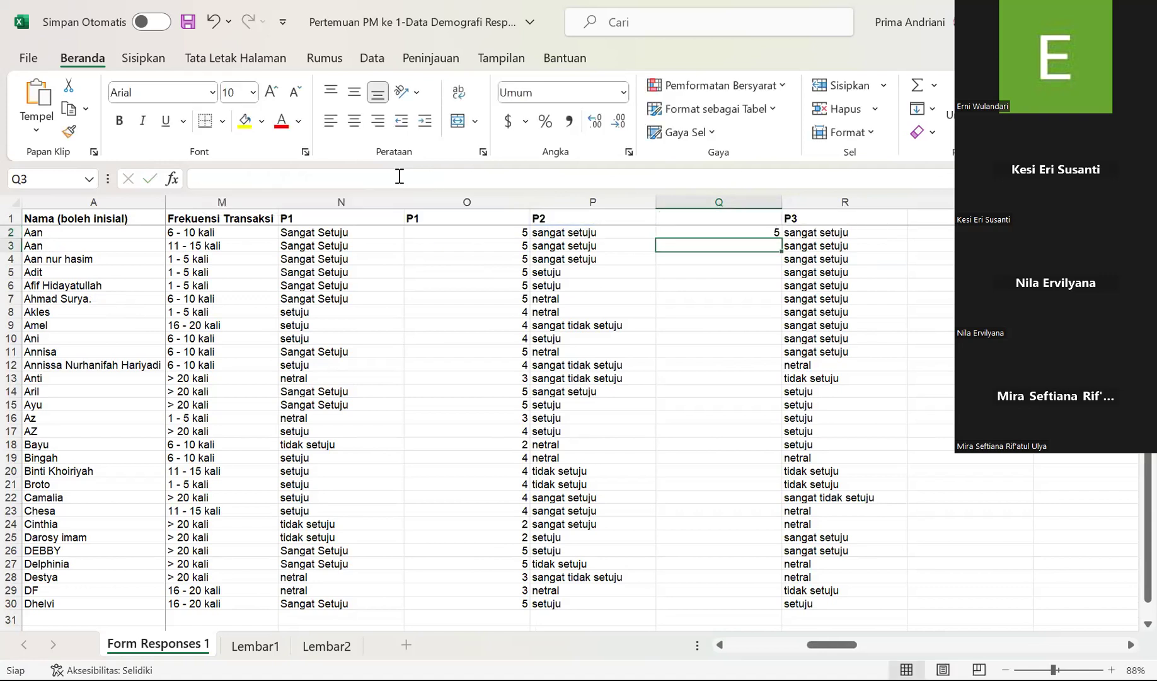
{"action": "left_click", "coordinate": [735, 230]}
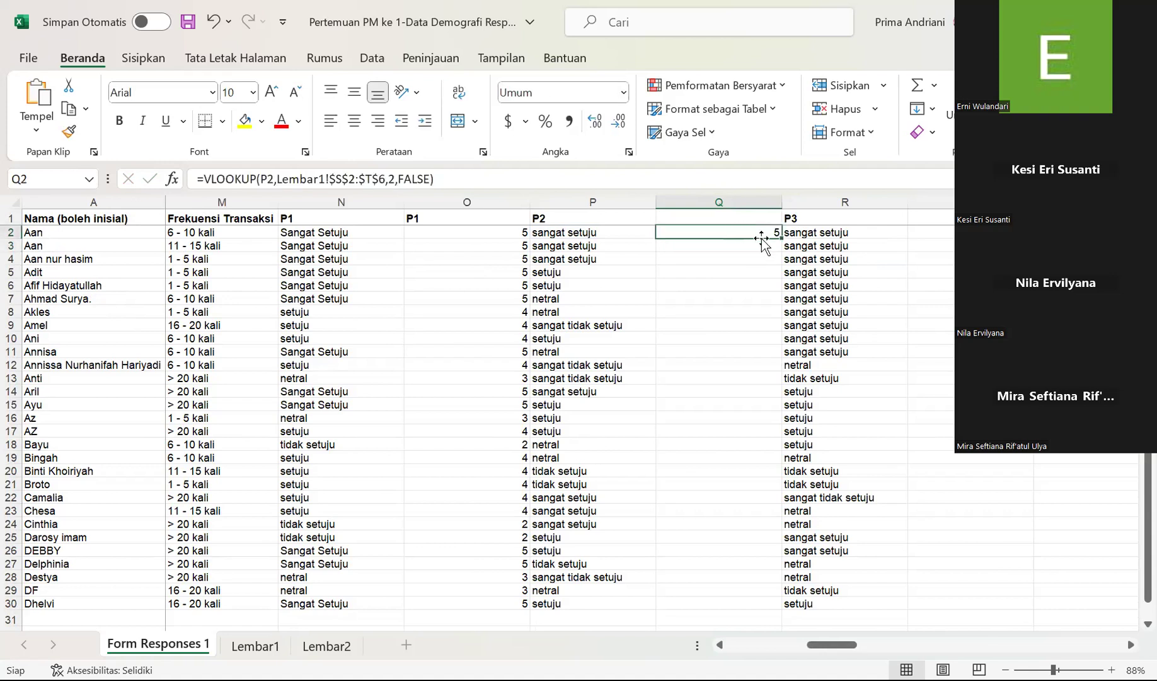
{"action": "double_click", "coordinate": [783, 236]}
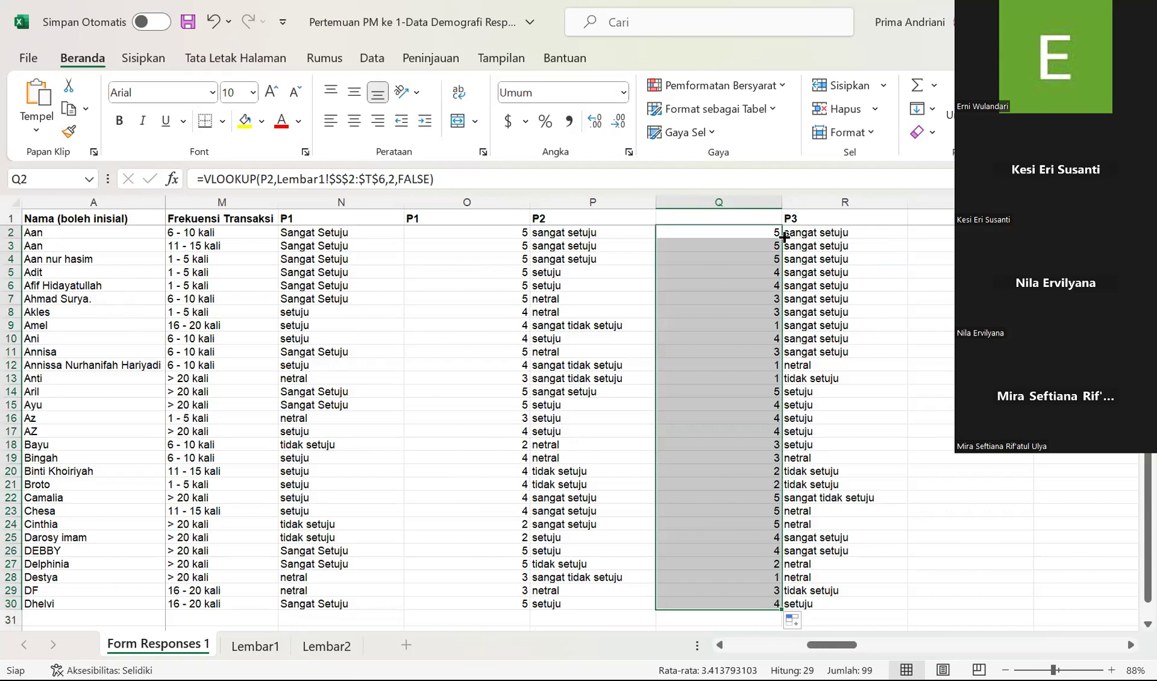
- Narrow the P1 code column O and the P2 code column Q in Form Responses 1
{"action": "left_click_drag", "start_coordinate": [530, 201], "coordinate": [474, 194]}
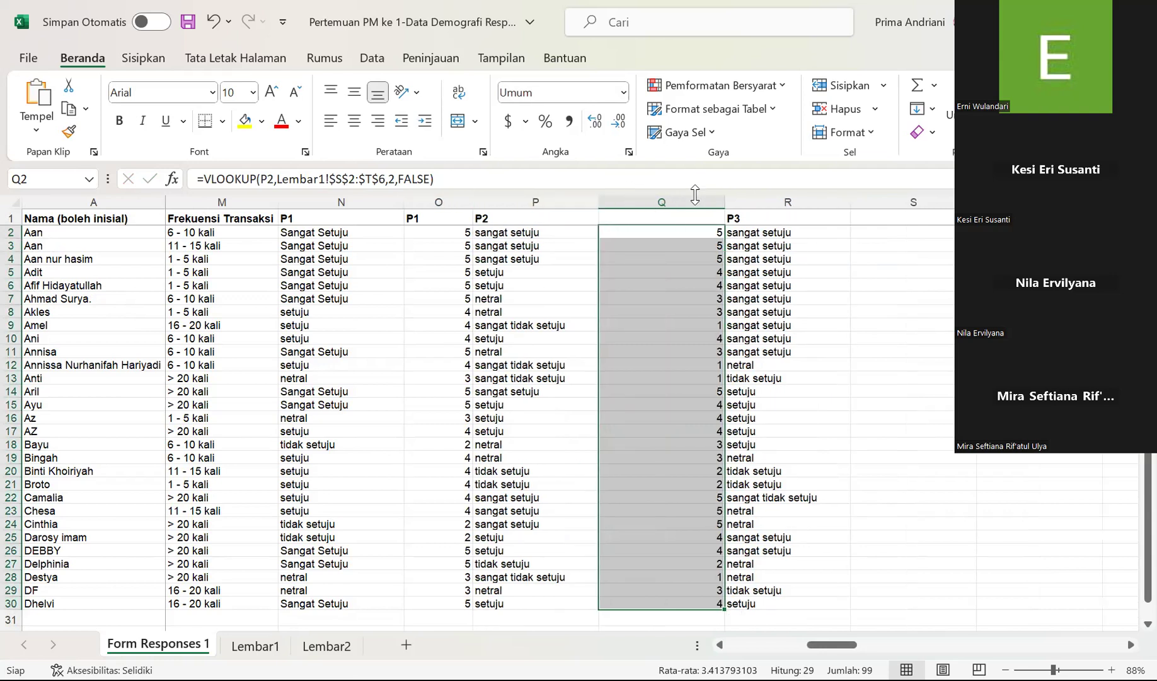
{"action": "left_click_drag", "start_coordinate": [725, 199], "coordinate": [660, 201]}
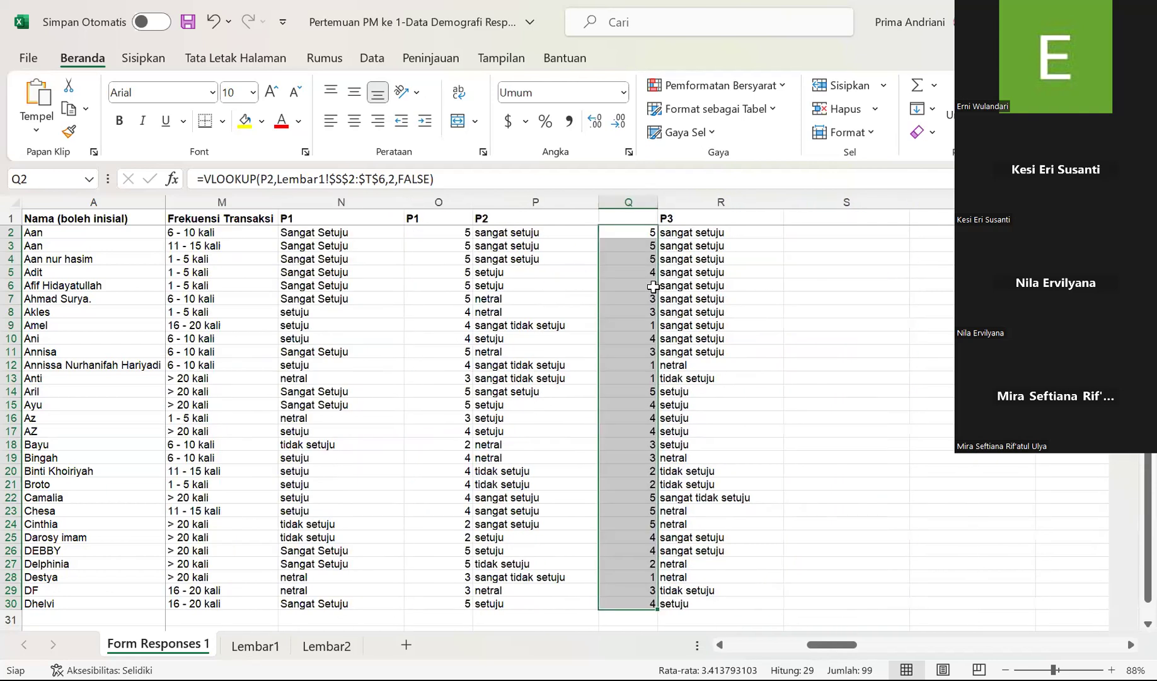
- Examine the answer columns in Form Responses 1 from Jenis Kelamin to Frekuensi Transaksi, including the multiple-answer product category column
{"action": "scroll", "coordinate": [653, 287], "scroll_direction": "left", "scroll_amount": 5}
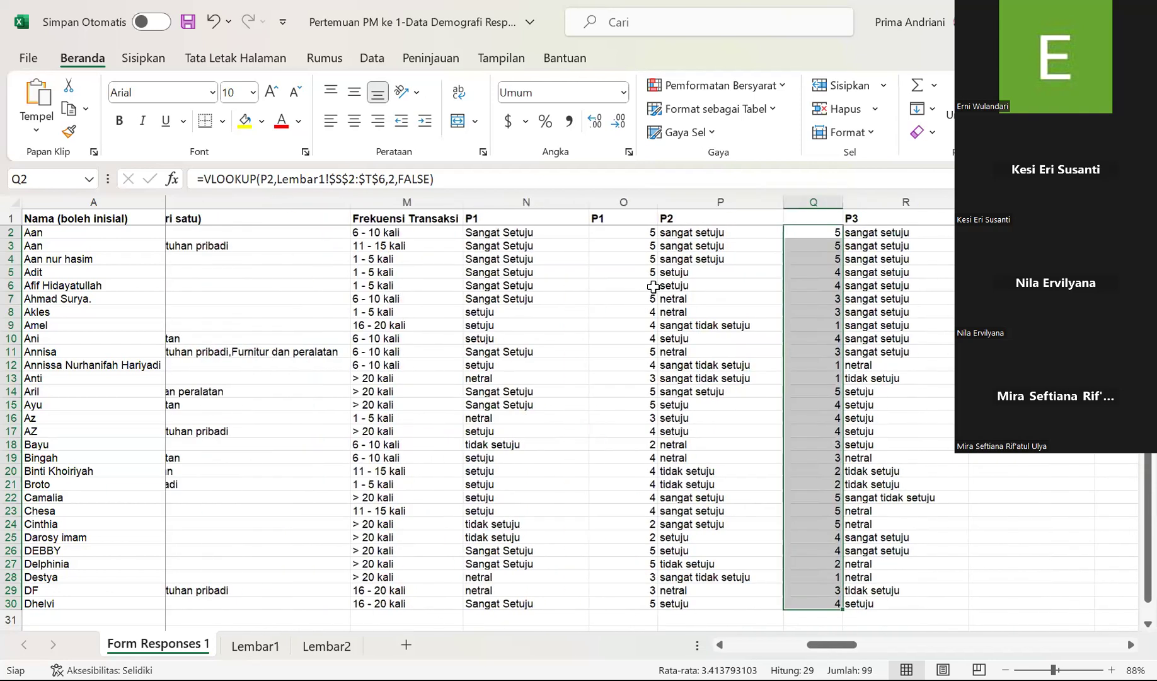
{"action": "scroll", "coordinate": [653, 287], "scroll_direction": "left", "scroll_amount": 8}
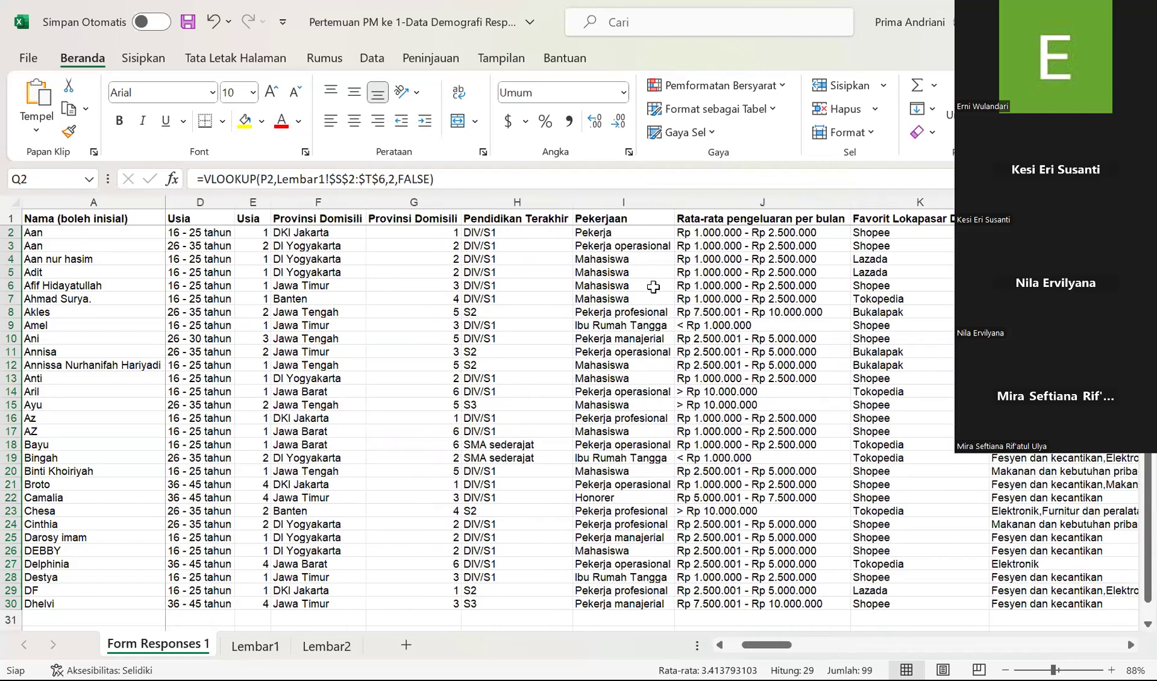
{"action": "scroll", "coordinate": [653, 287], "scroll_direction": "left", "scroll_amount": 2}
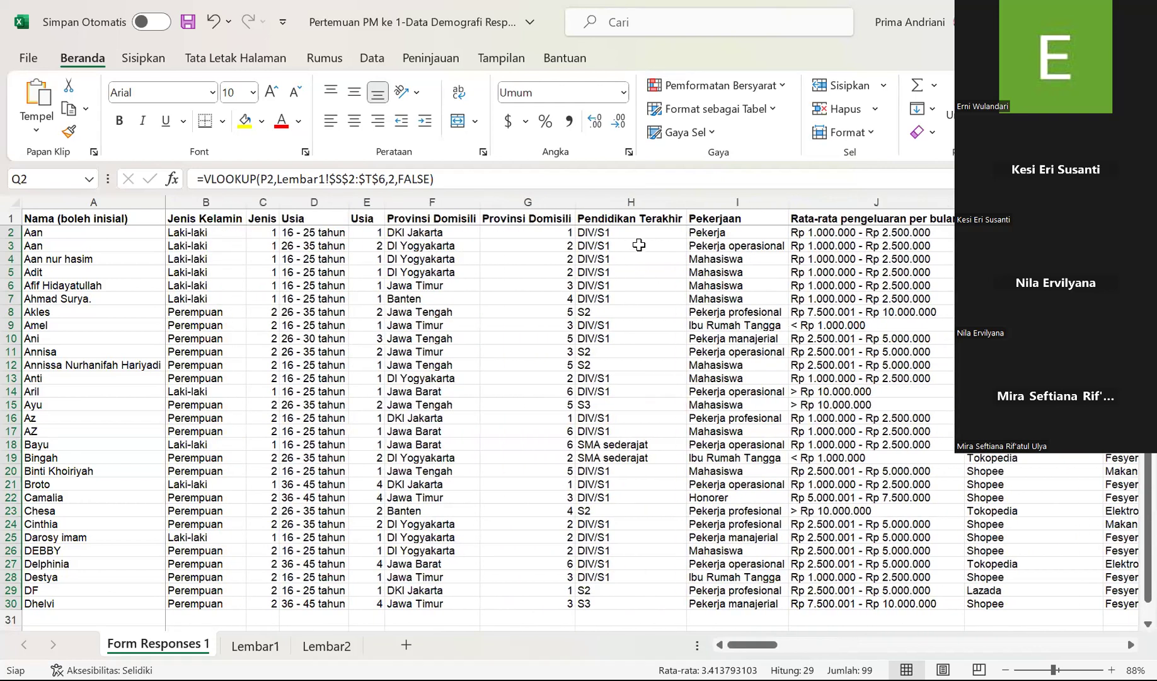
{"action": "scroll", "coordinate": [638, 245], "scroll_direction": "right", "scroll_amount": 1}
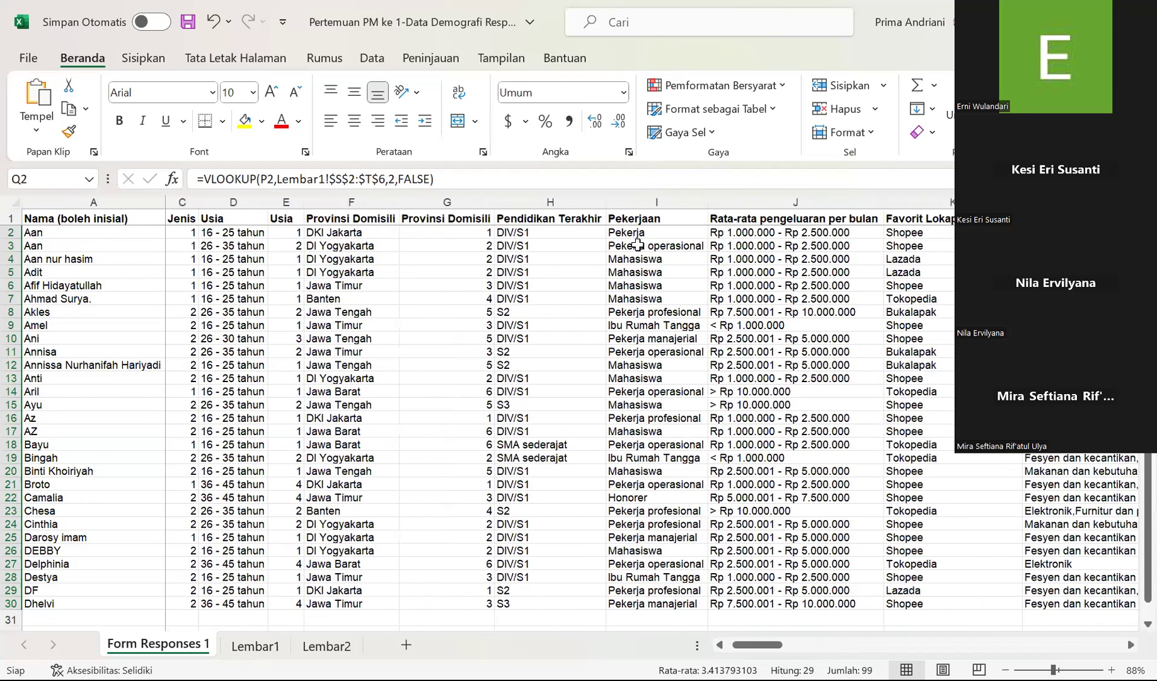
{"action": "scroll", "coordinate": [638, 245], "scroll_direction": "right", "scroll_amount": 3}
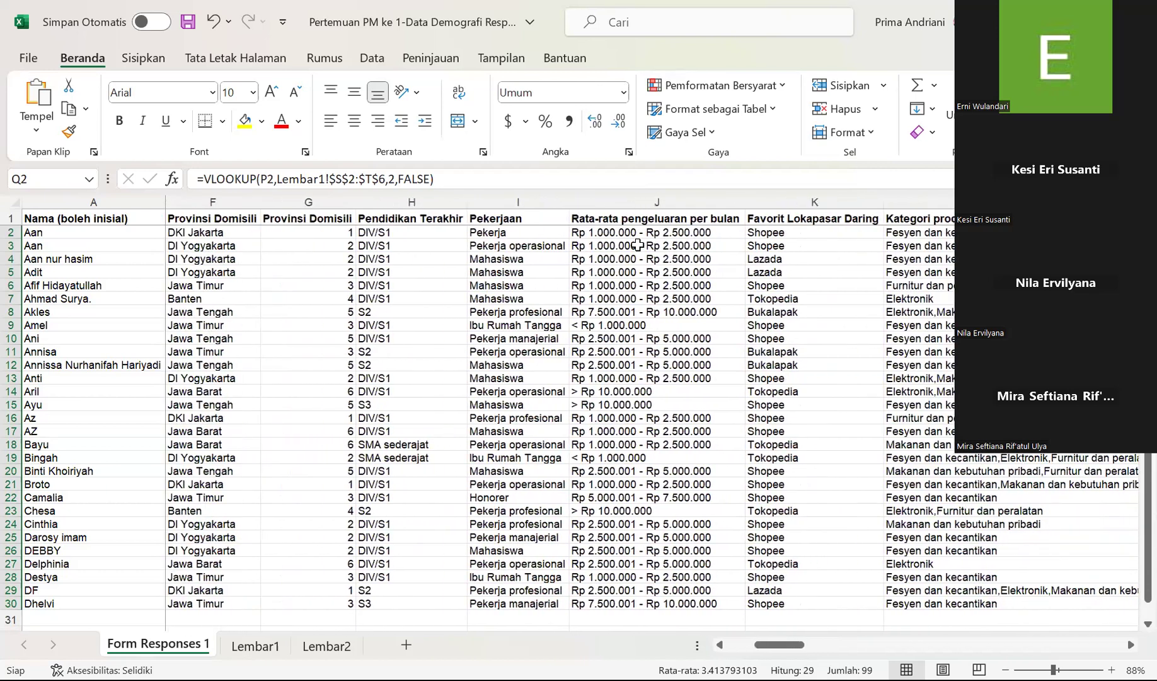
{"action": "scroll", "coordinate": [638, 245], "scroll_direction": "right", "scroll_amount": 1}
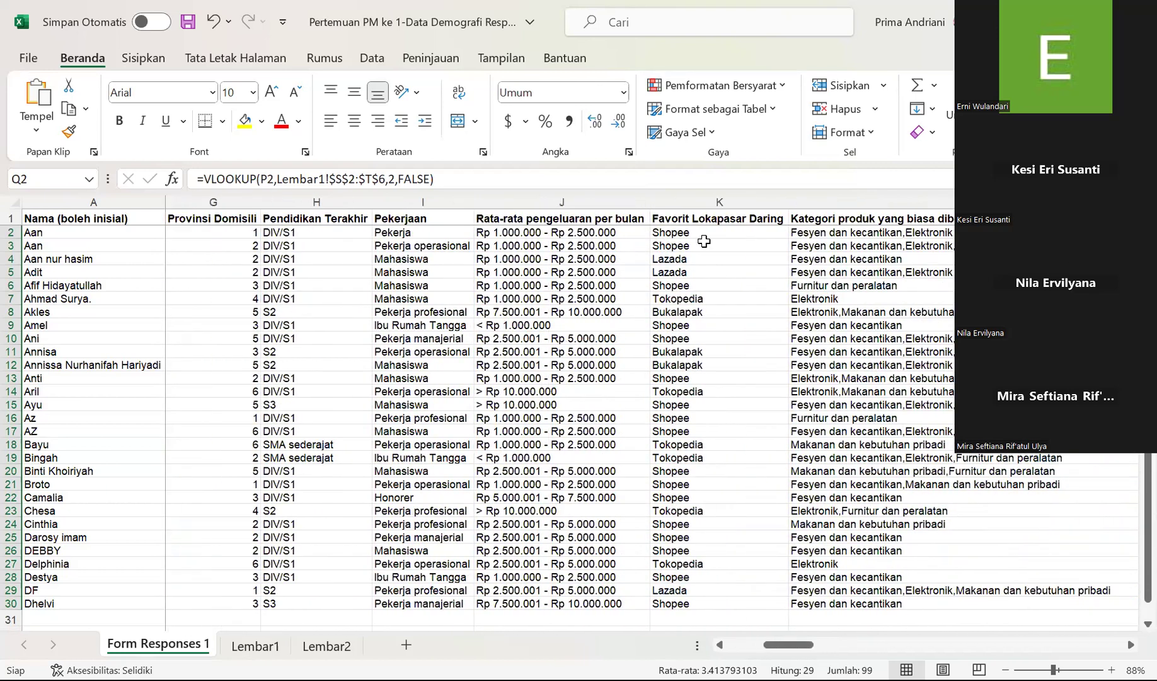
{"action": "scroll", "coordinate": [729, 246], "scroll_direction": "right", "scroll_amount": 1}
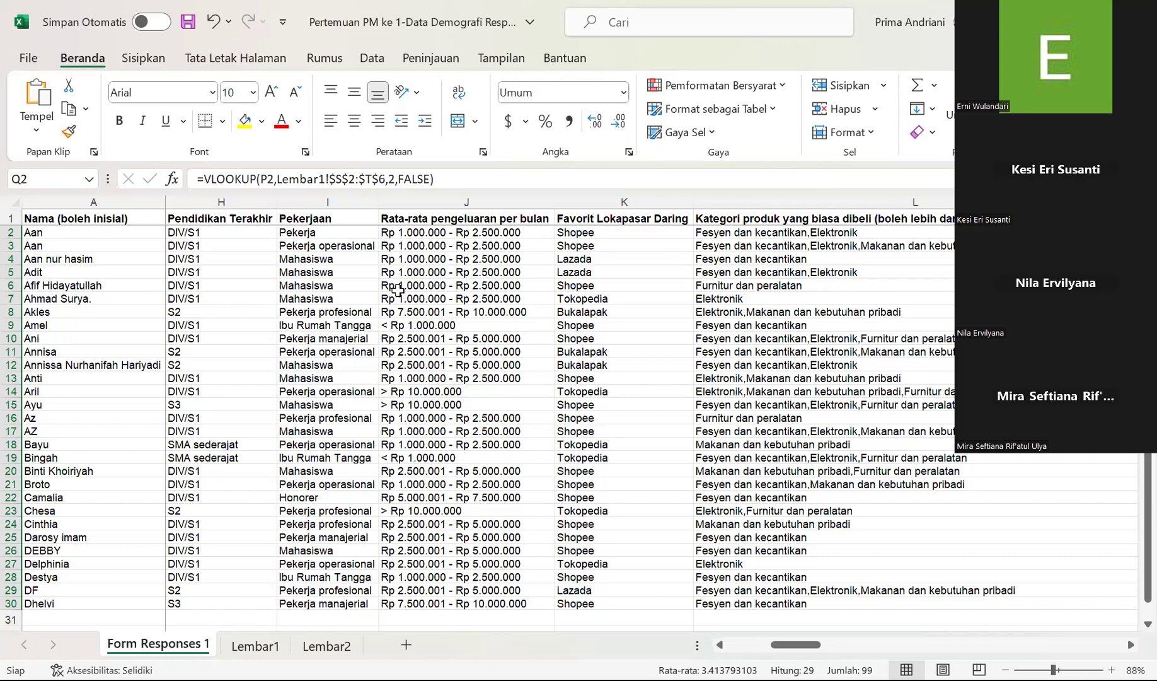
{"action": "scroll", "coordinate": [326, 315], "scroll_direction": "left", "scroll_amount": 5}
{"action": "scroll", "coordinate": [326, 273], "scroll_direction": "left", "scroll_amount": 1}
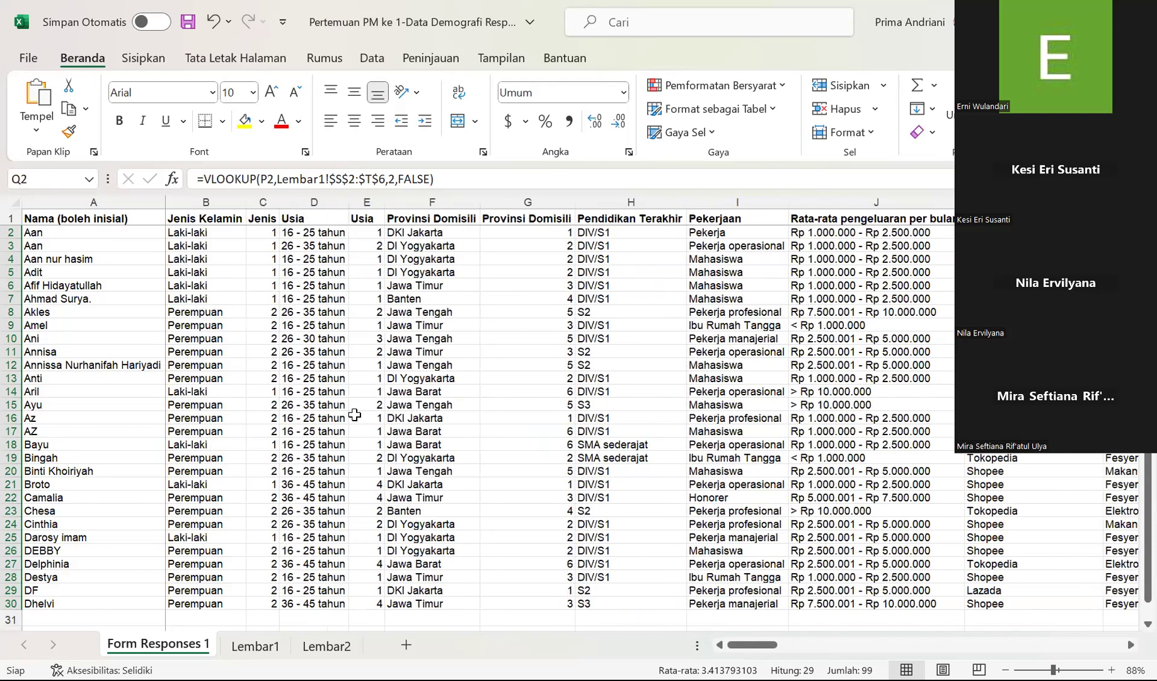
{"action": "scroll", "coordinate": [355, 414], "scroll_direction": "right", "scroll_amount": 5}
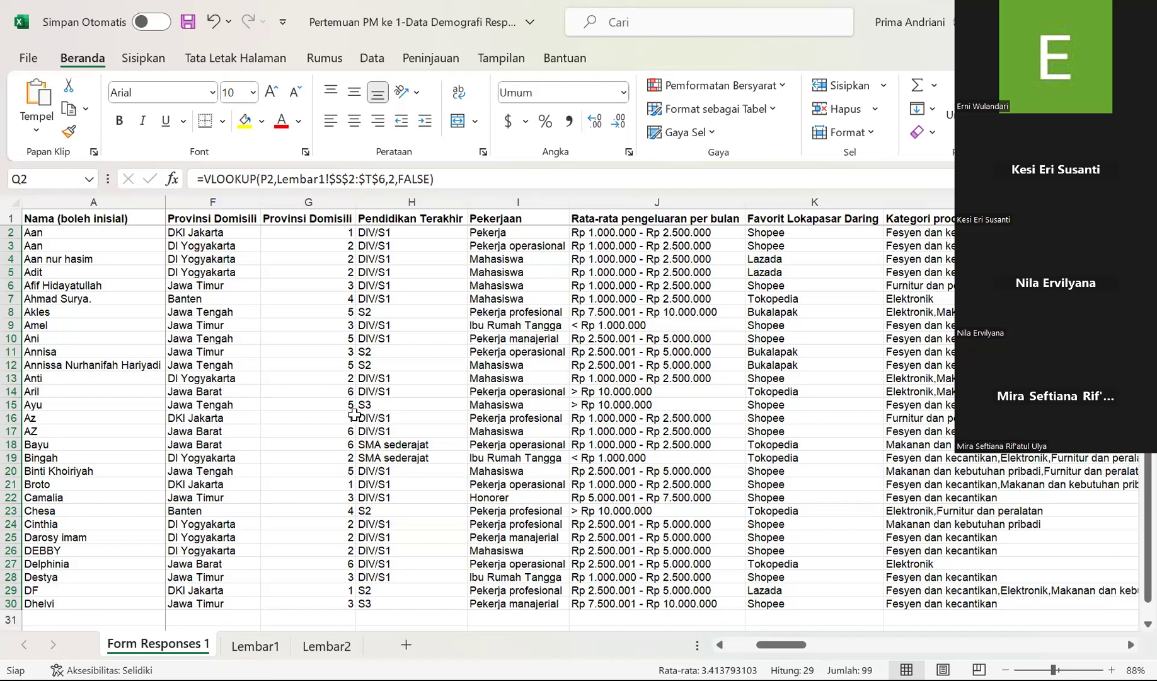
{"action": "scroll", "coordinate": [354, 414], "scroll_direction": "right", "scroll_amount": 4}
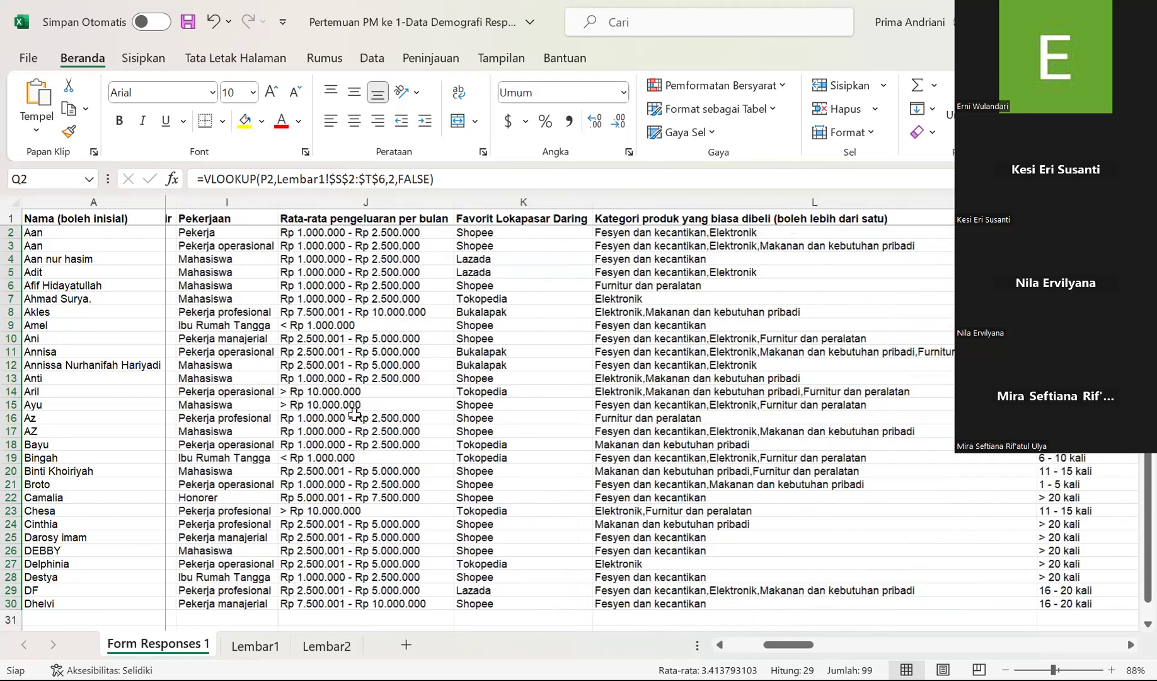
{"action": "scroll", "coordinate": [354, 414], "scroll_direction": "right", "scroll_amount": 1}
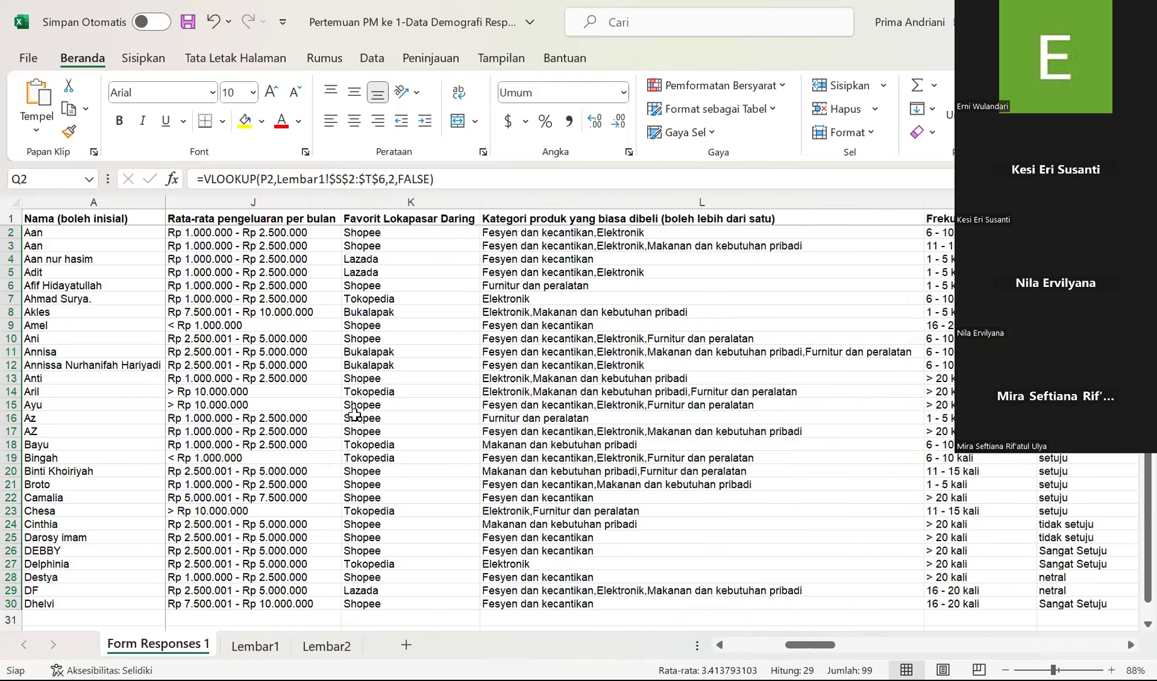
{"action": "scroll", "coordinate": [359, 516], "scroll_direction": "right", "scroll_amount": 2}
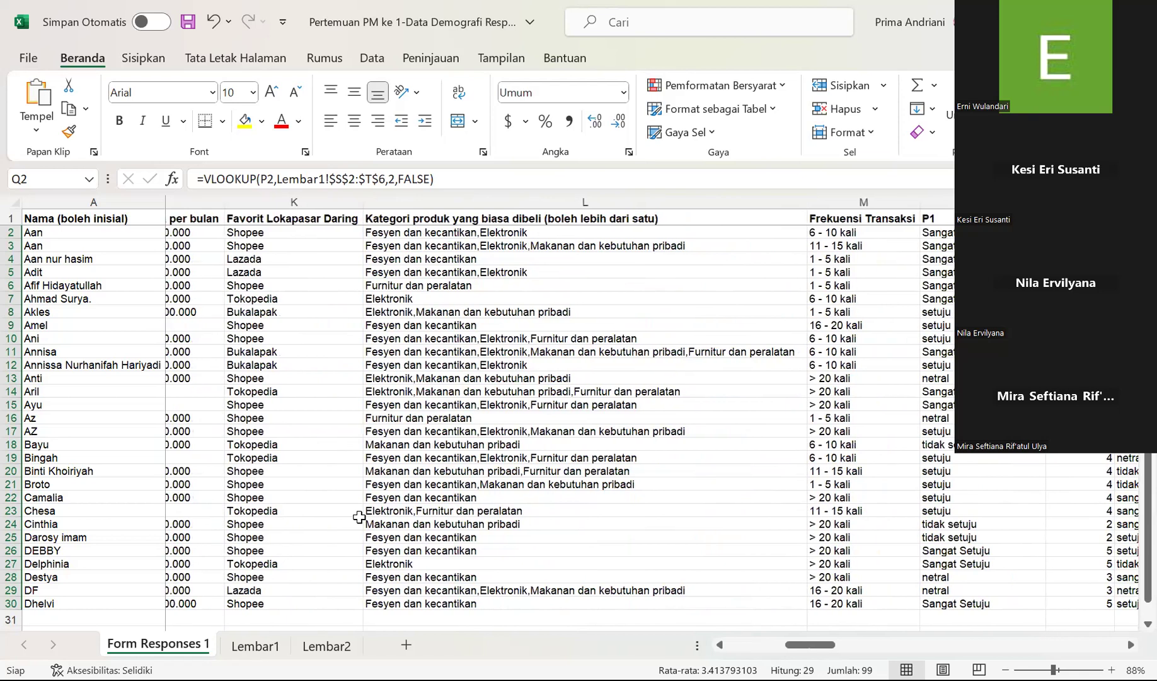
{"action": "scroll", "coordinate": [359, 517], "scroll_direction": "right", "scroll_amount": 1}
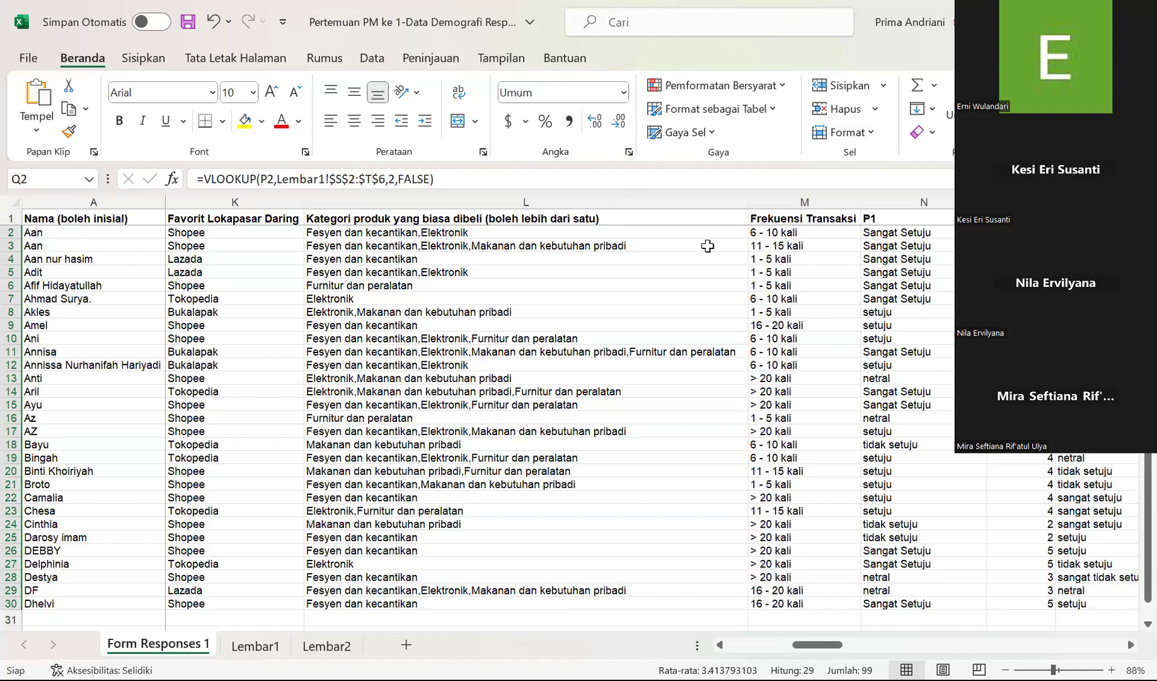
{"action": "scroll", "coordinate": [708, 246], "scroll_direction": "left", "scroll_amount": 3}
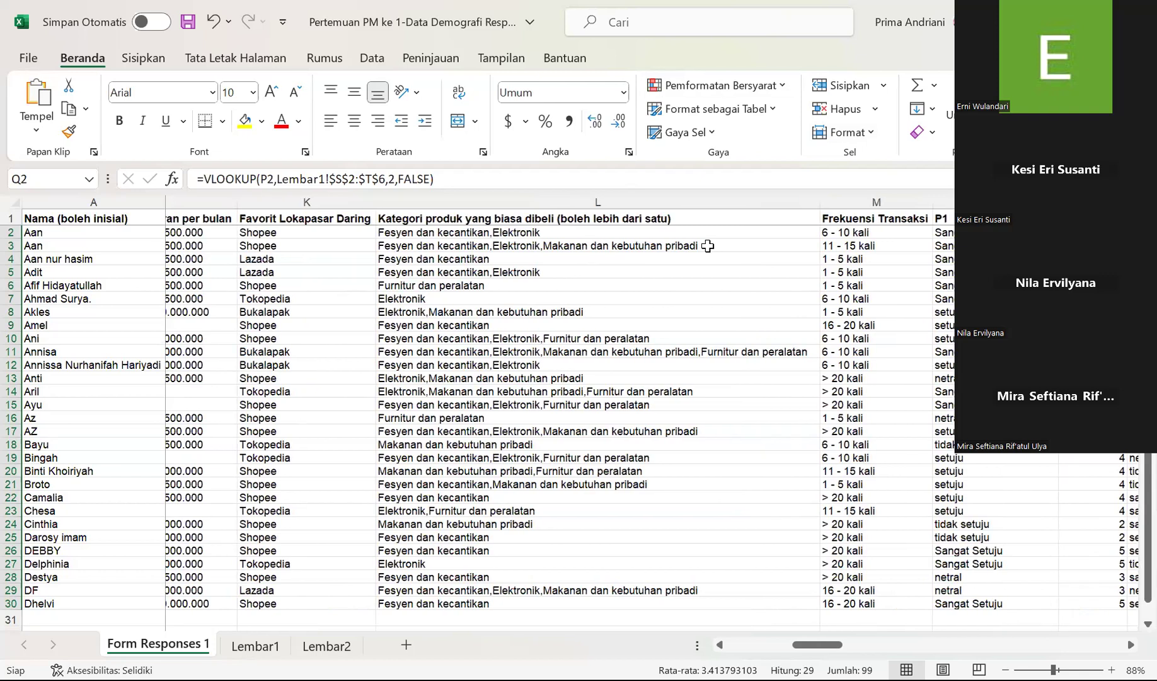
{"action": "scroll", "coordinate": [708, 246], "scroll_direction": "left", "scroll_amount": 3}
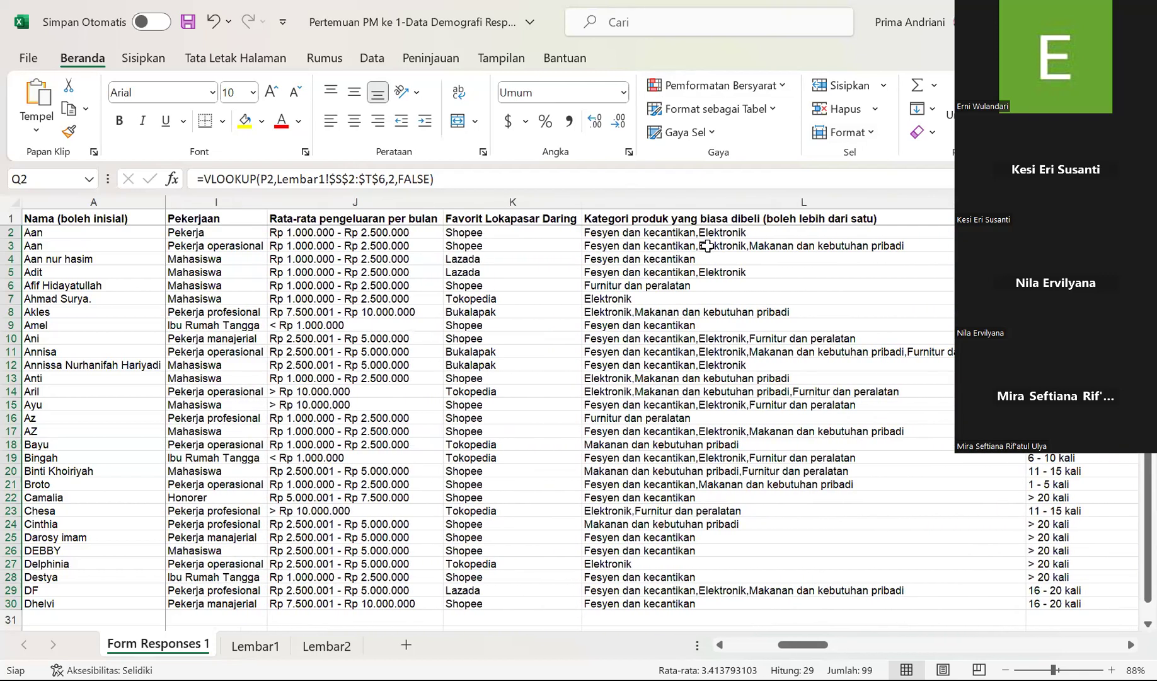
{"action": "scroll", "coordinate": [708, 246], "scroll_direction": "left", "scroll_amount": 1}
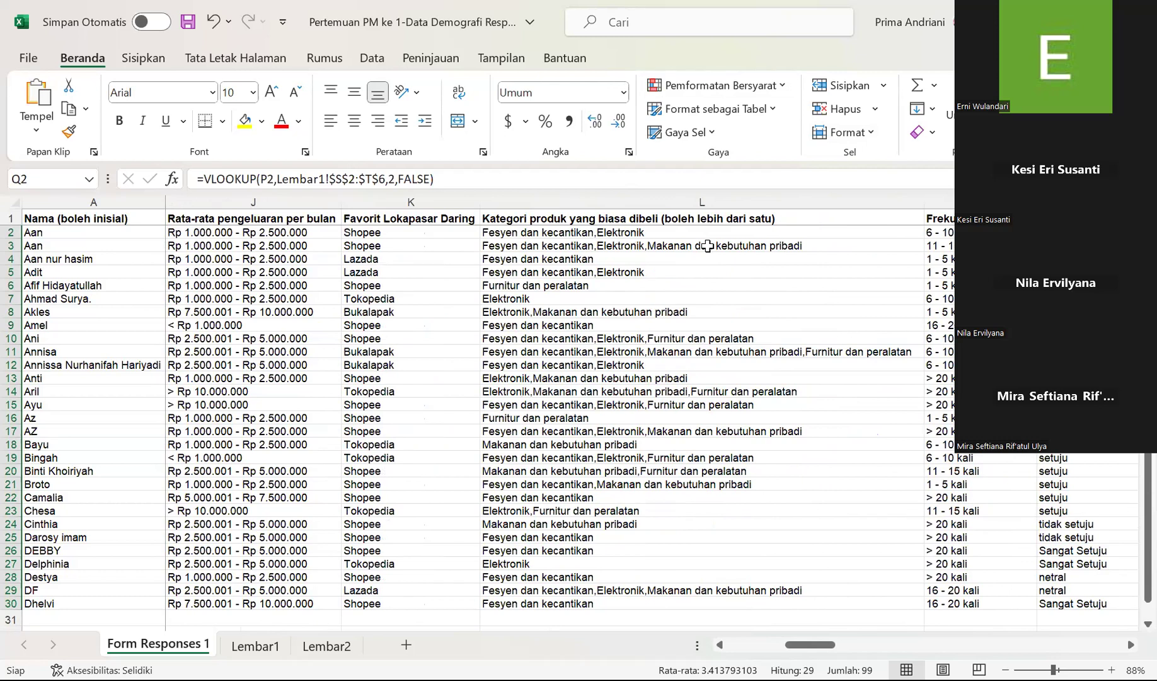
{"action": "left_click", "coordinate": [543, 231]}
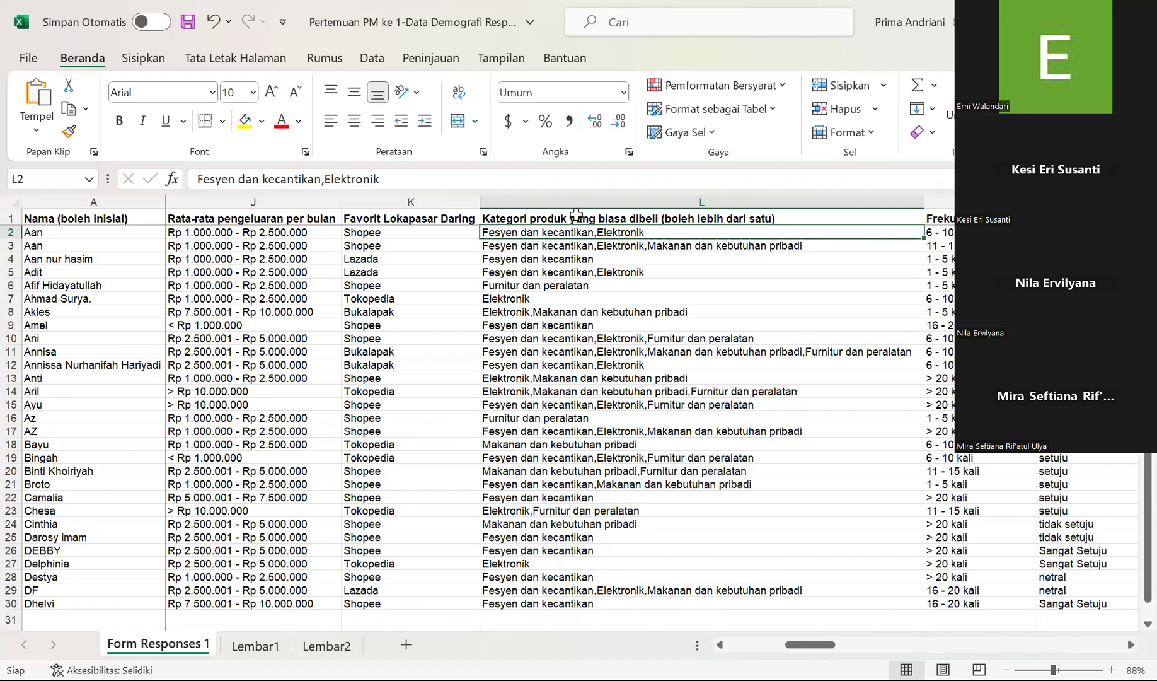
- Try copying the product category code table O1:P5 from Lembar1 to A1 of Lembar2, and clear the pasted cells
{"action": "left_click", "coordinate": [327, 645]}
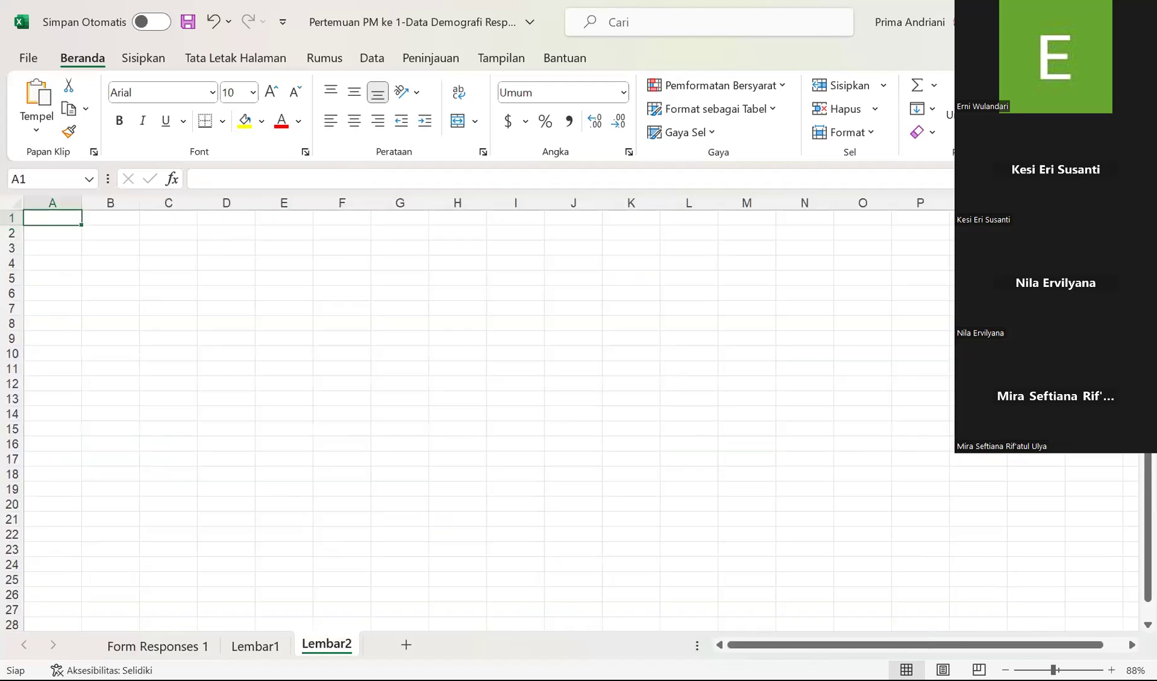
{"action": "left_click", "coordinate": [256, 645]}
{"action": "scroll", "coordinate": [428, 547], "scroll_direction": "left", "scroll_amount": 5}
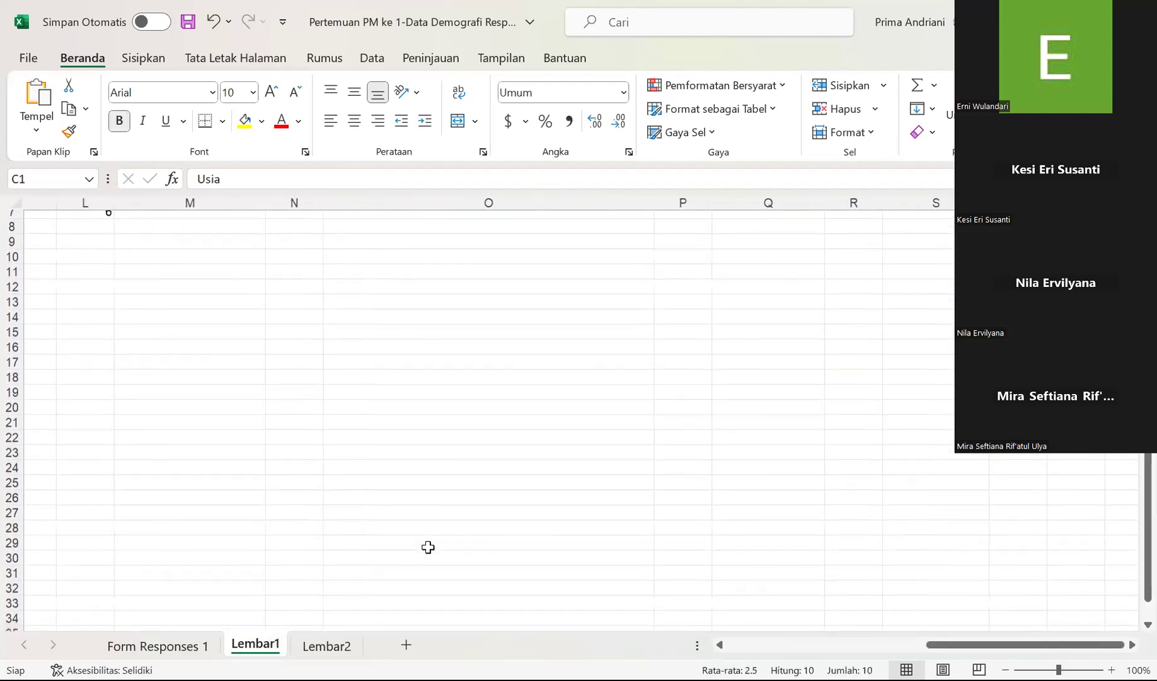
{"action": "scroll", "coordinate": [428, 547], "scroll_direction": "up", "scroll_amount": 2}
{"action": "scroll", "coordinate": [428, 547], "scroll_direction": "left", "scroll_amount": 1}
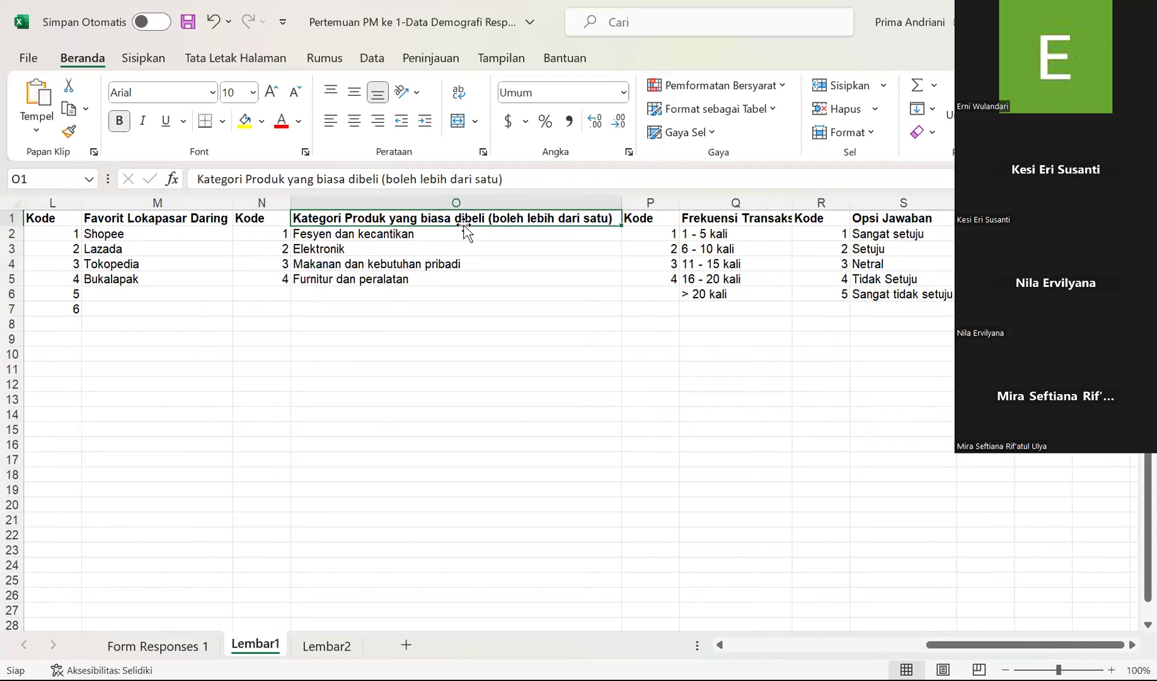
{"action": "left_click_drag", "start_coordinate": [464, 222], "coordinate": [630, 284]}
{"action": "key", "text": "ctrl+c"}
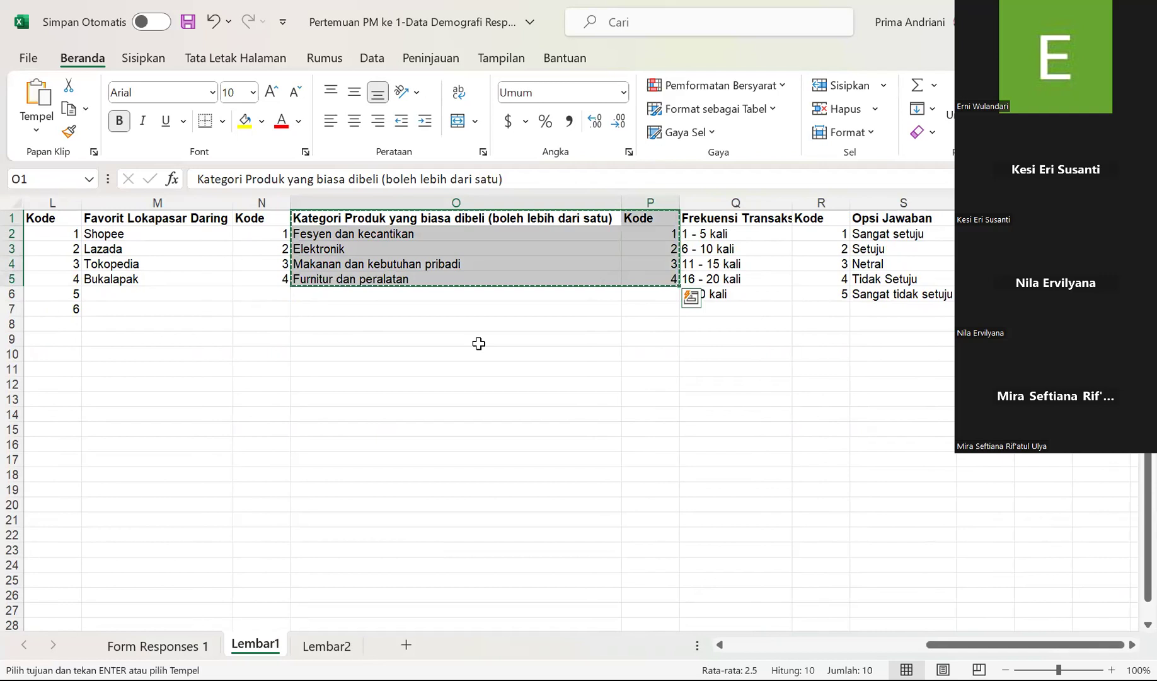
{"action": "left_click", "coordinate": [329, 646]}
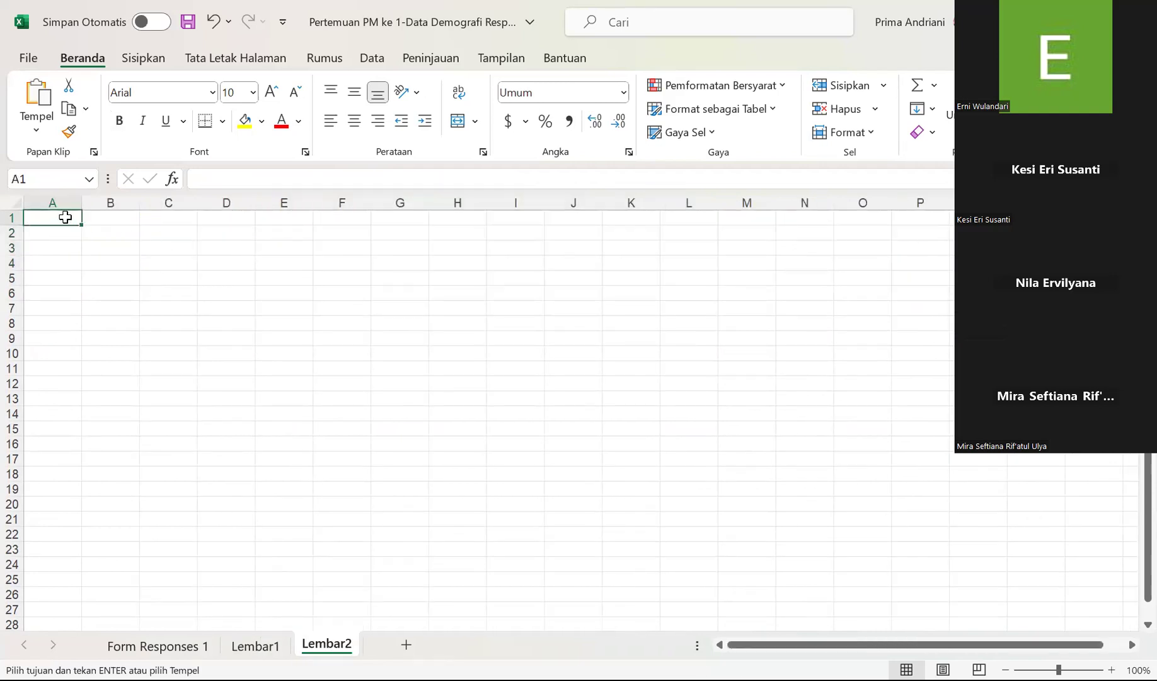
{"action": "key", "text": "ctrl+v"}
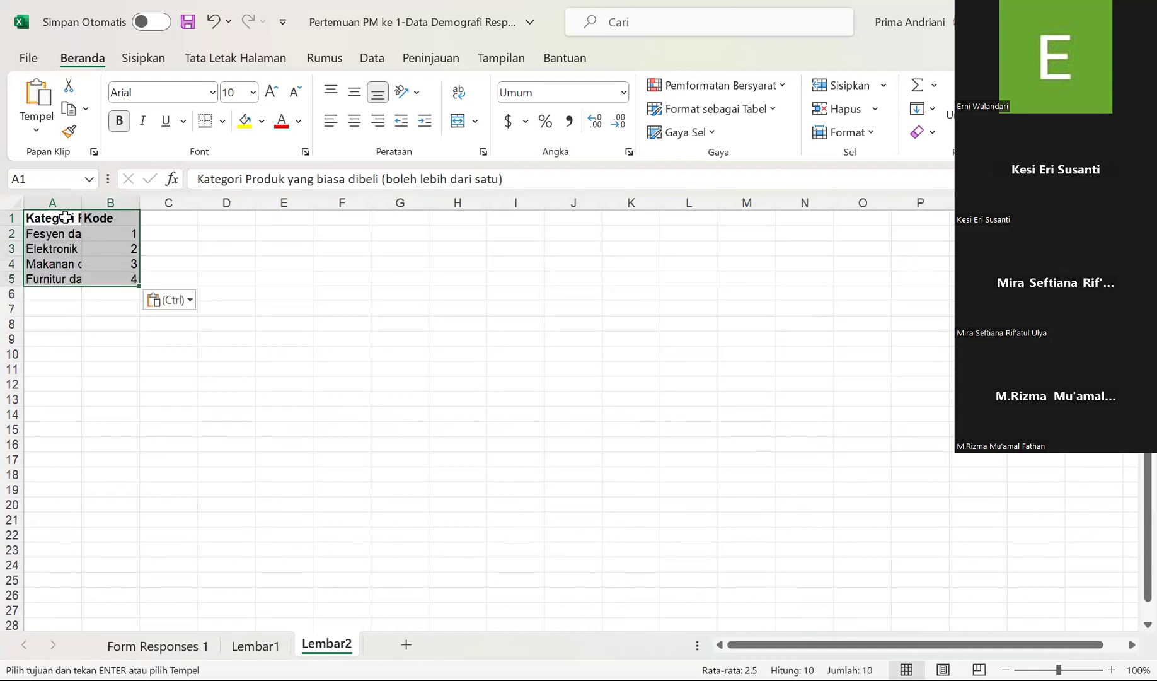
{"action": "double_click", "coordinate": [83, 203]}
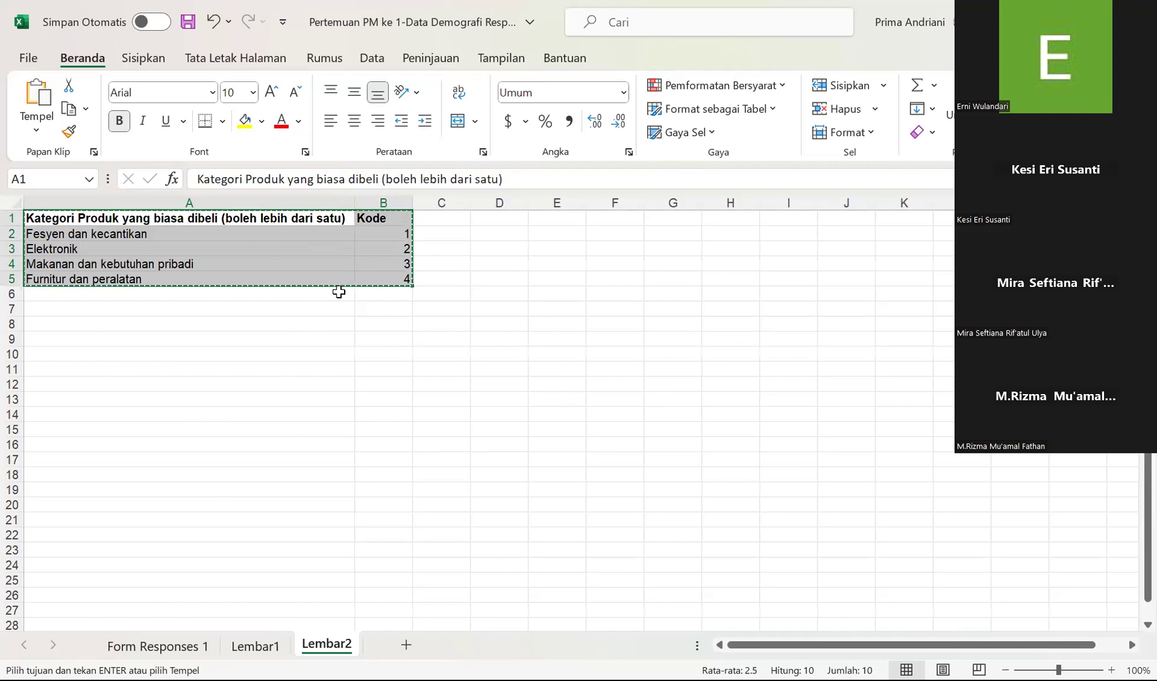
{"action": "key", "text": "Delete"}
- Copy the whole product category answer column L from Form Responses 1 into Lembar2 starting at A1
{"action": "left_click", "coordinate": [169, 645]}
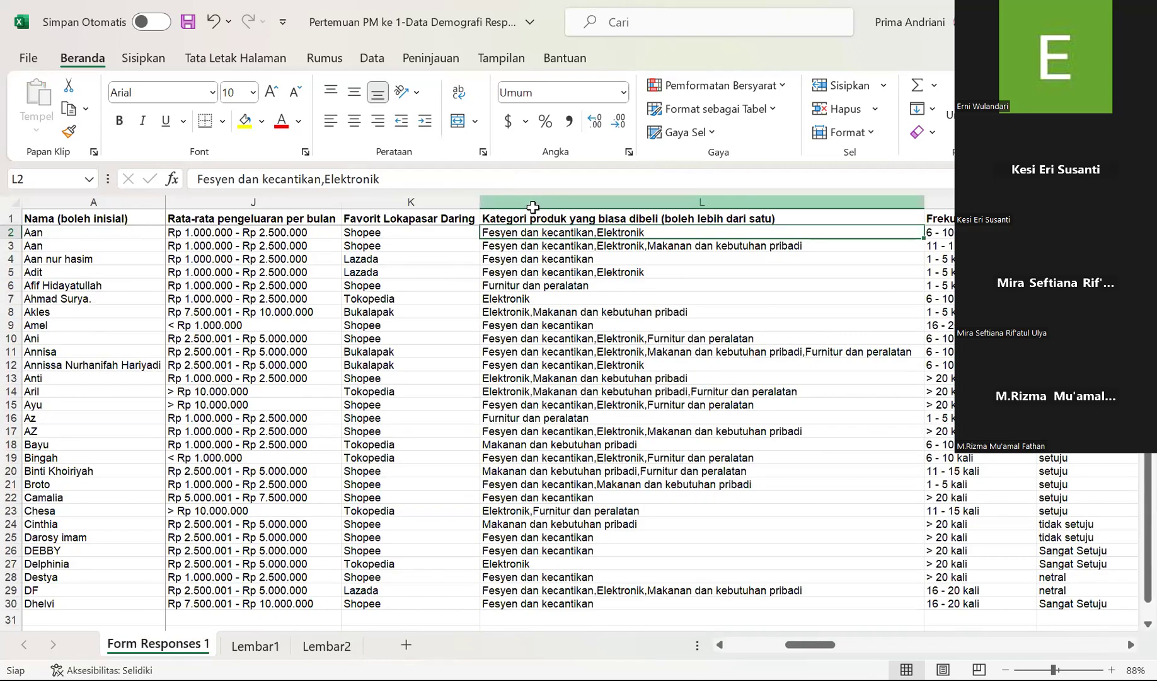
{"action": "left_click", "coordinate": [533, 202]}
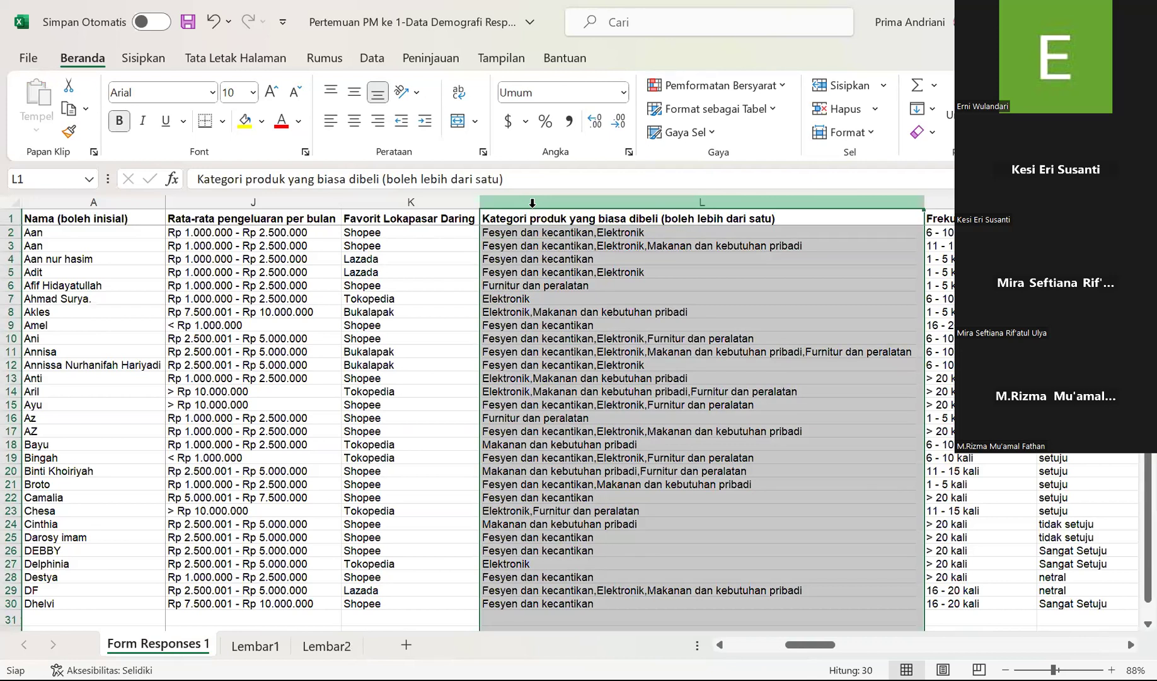
{"action": "key", "text": "ctrl+c"}
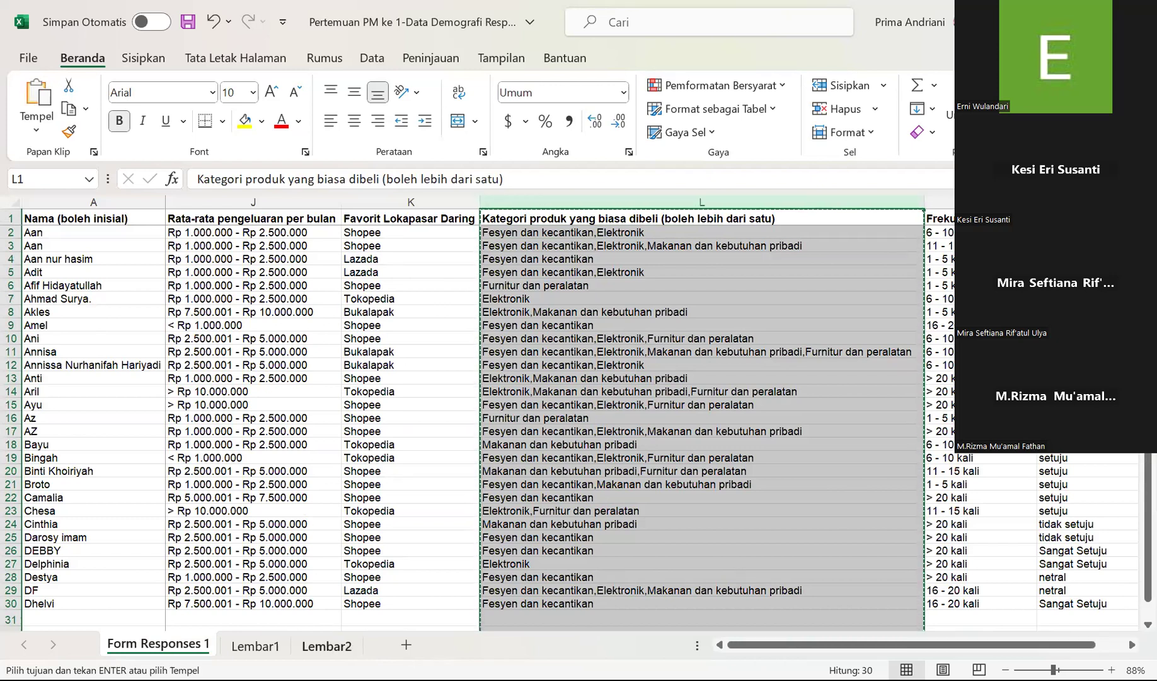
{"action": "left_click", "coordinate": [327, 645]}
{"action": "left_click", "coordinate": [128, 217]}
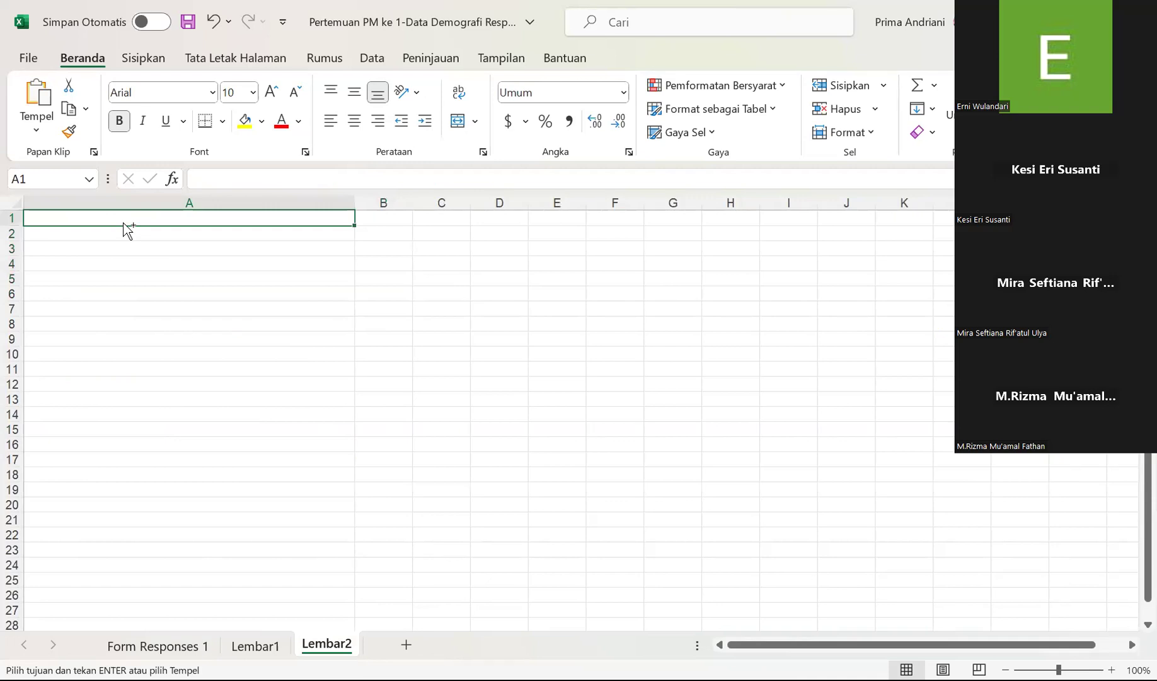
{"action": "key", "text": "ctrl+v"}
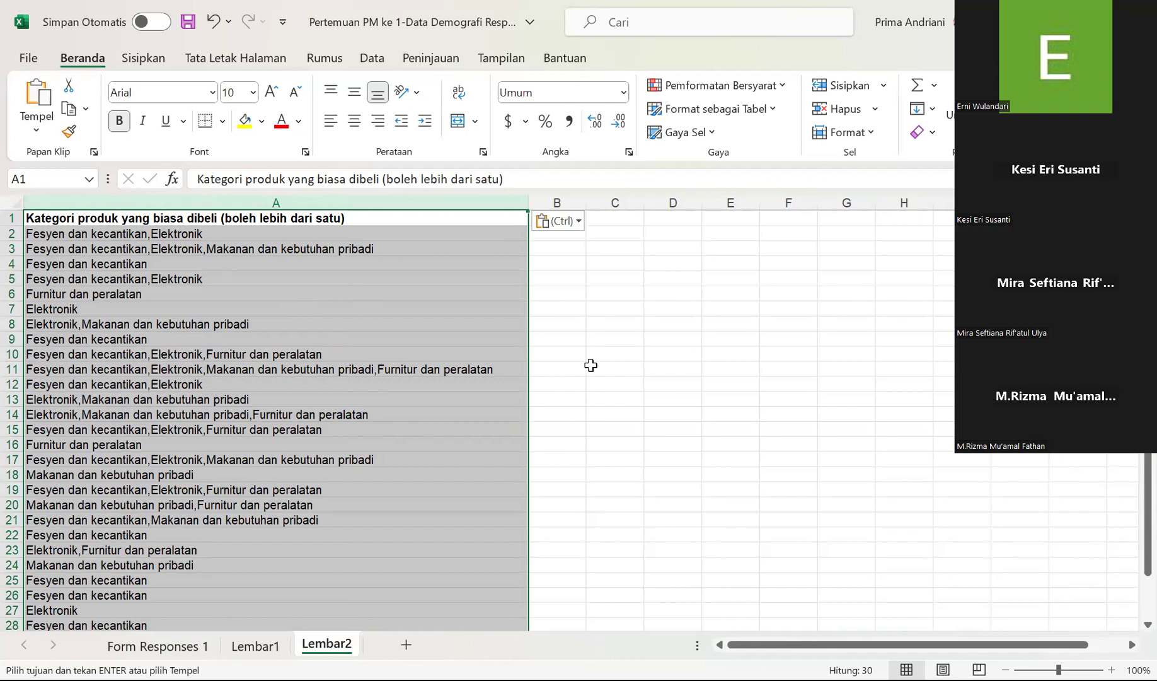
- Split the product category answers in column A of Lembar2 with delimited Text to Columns, adding a comma as the custom (Lainnya) delimiter
{"action": "left_click", "coordinate": [592, 367]}
{"action": "left_click", "coordinate": [285, 191]}
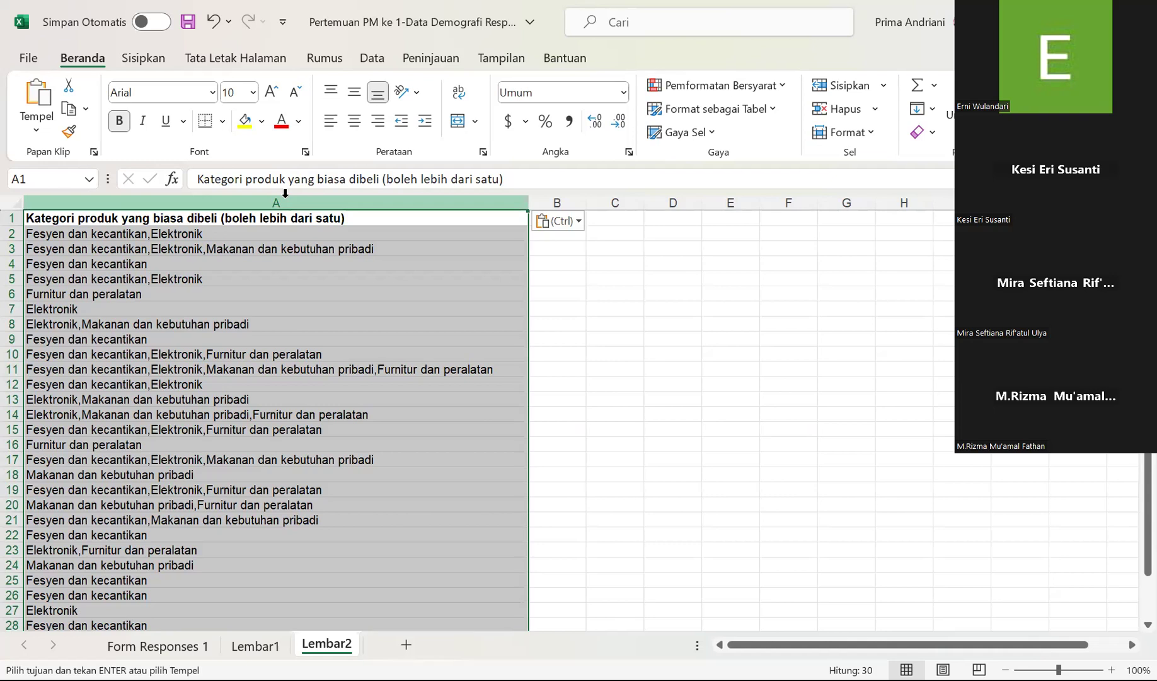
{"action": "left_click", "coordinate": [535, 292]}
{"action": "left_click", "coordinate": [372, 58]}
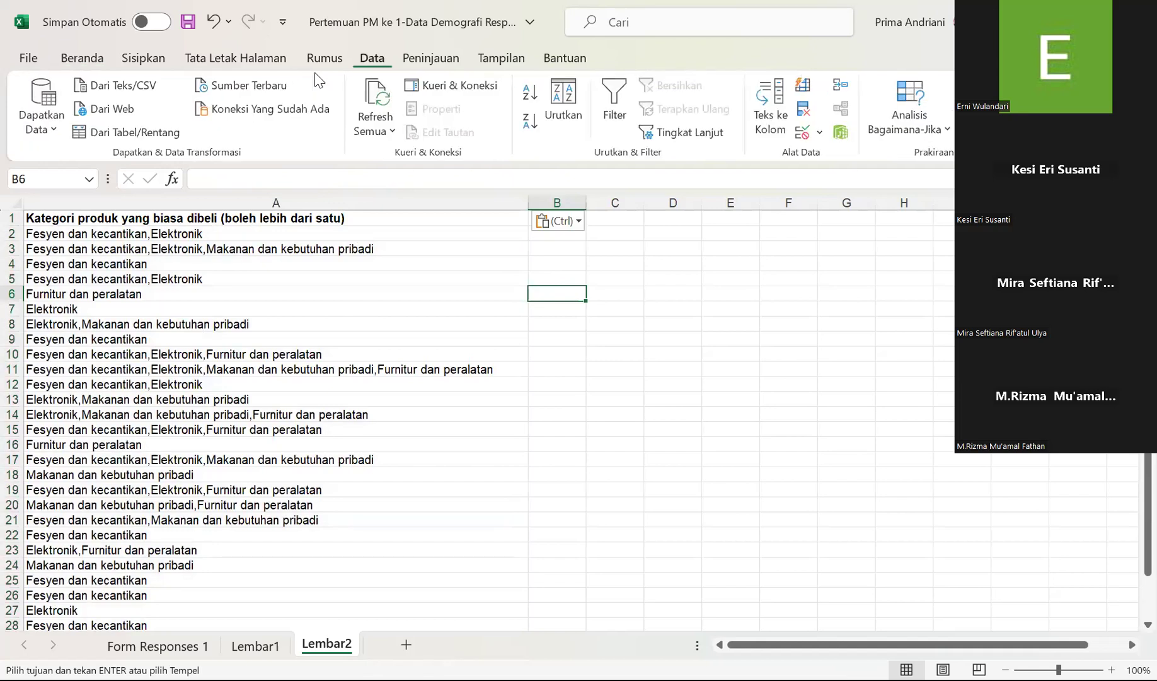
{"action": "left_click_drag", "start_coordinate": [593, 288], "coordinate": [333, 194]}
{"action": "left_click", "coordinate": [332, 194]}
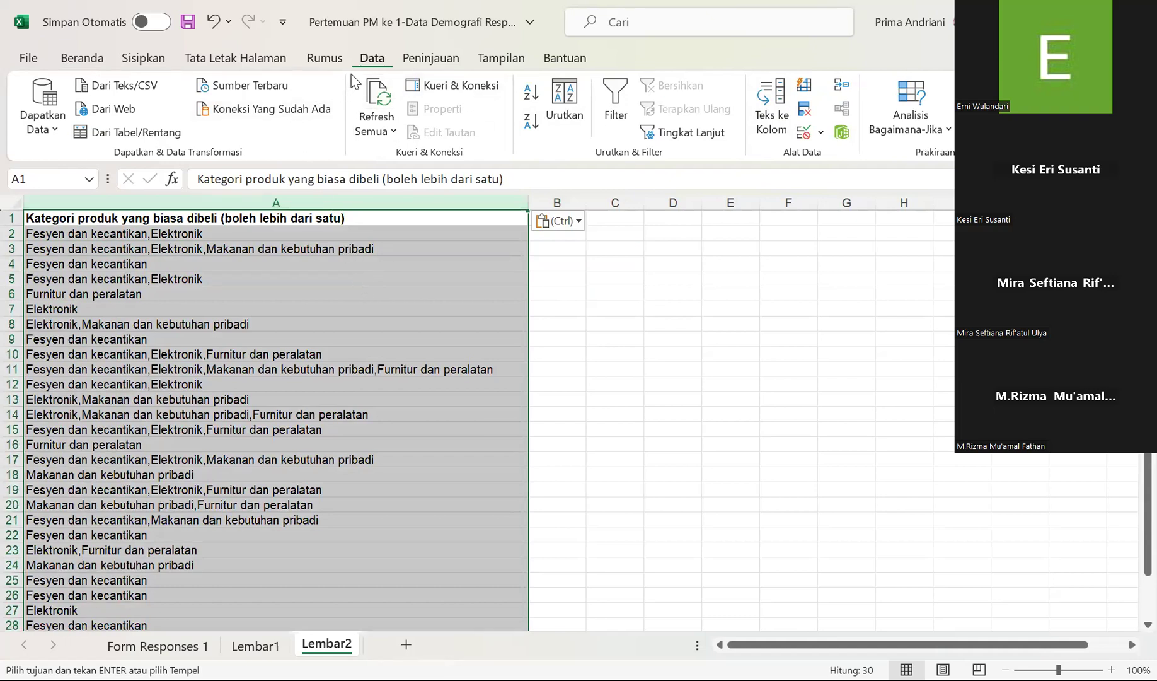
{"action": "left_click", "coordinate": [774, 123]}
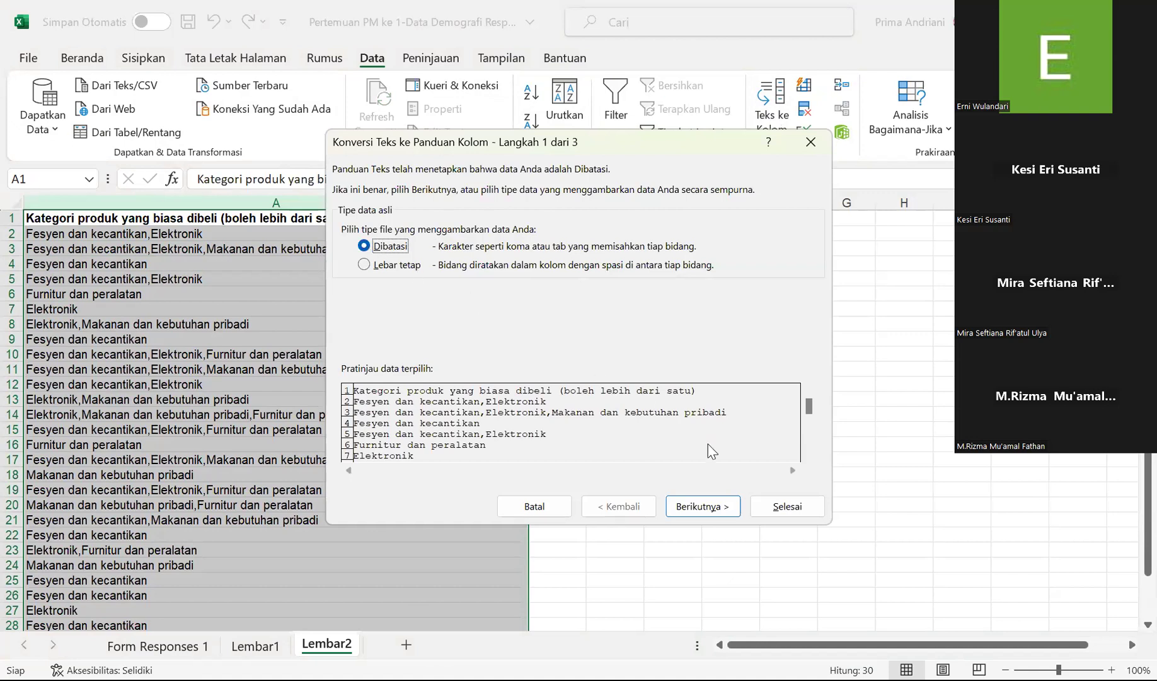
{"action": "left_click", "coordinate": [686, 512]}
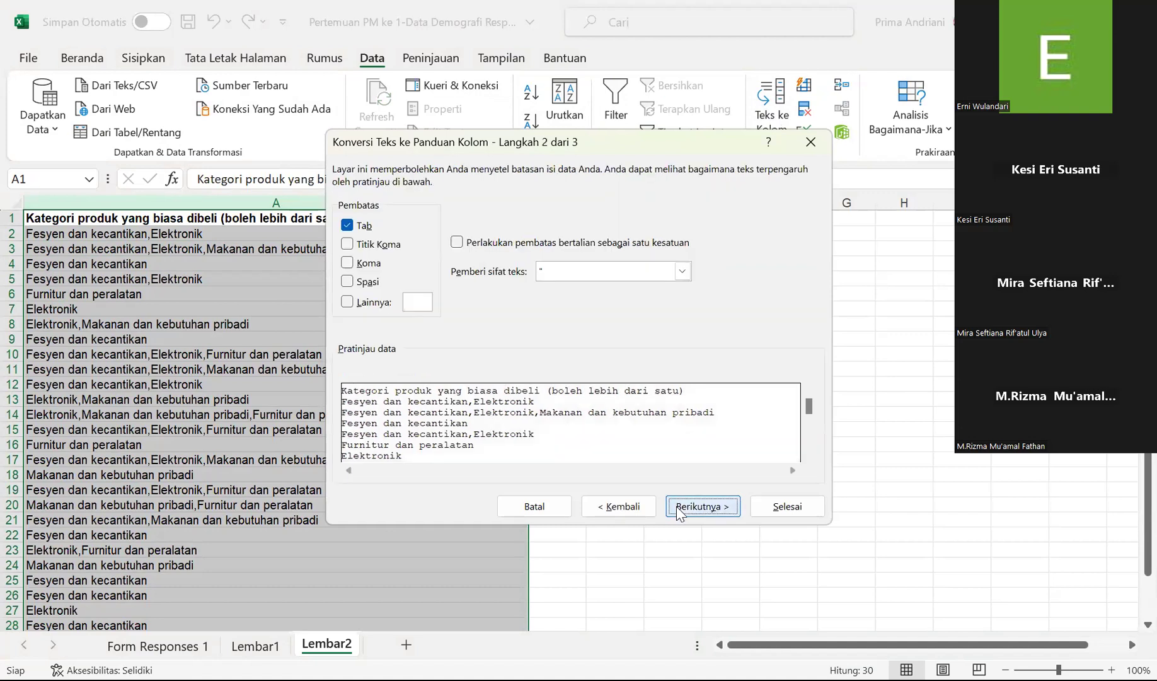
{"action": "left_click", "coordinate": [347, 302]}
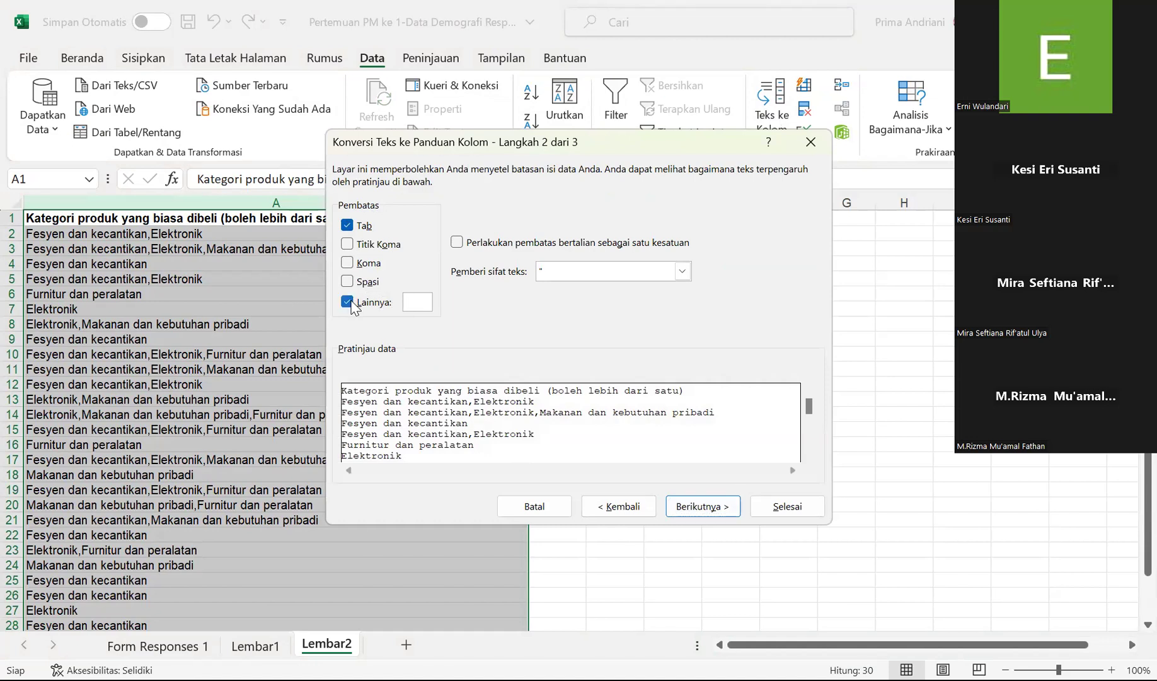
{"action": "type", "text": ","}
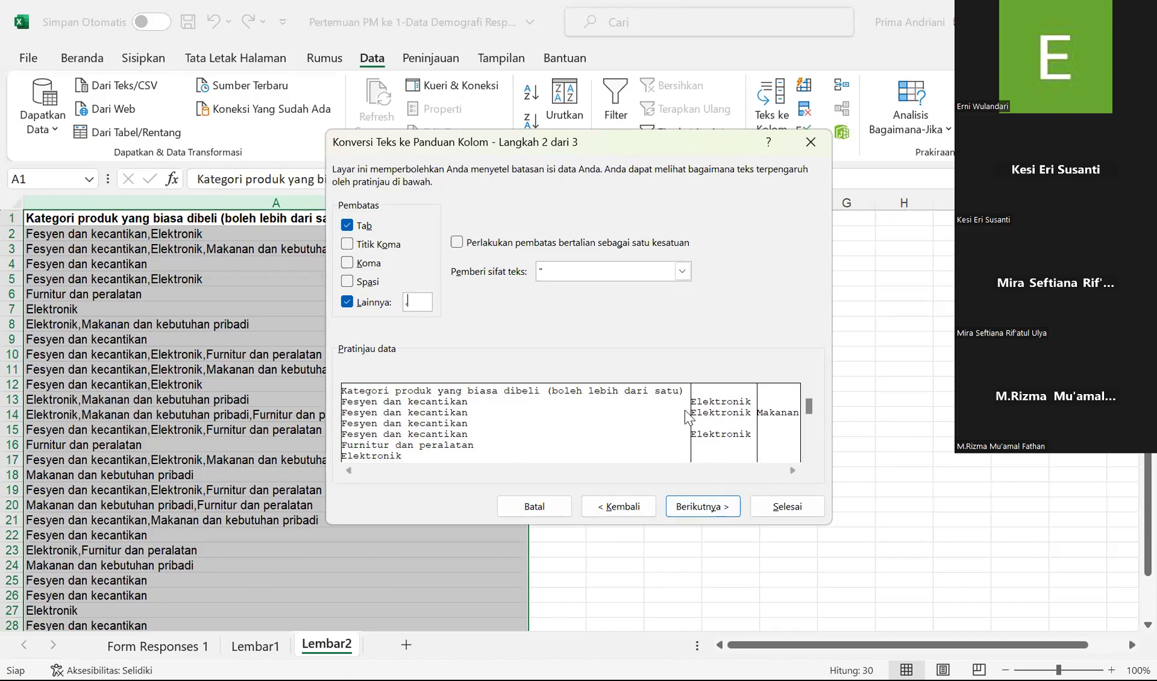
{"action": "left_click", "coordinate": [703, 508]}
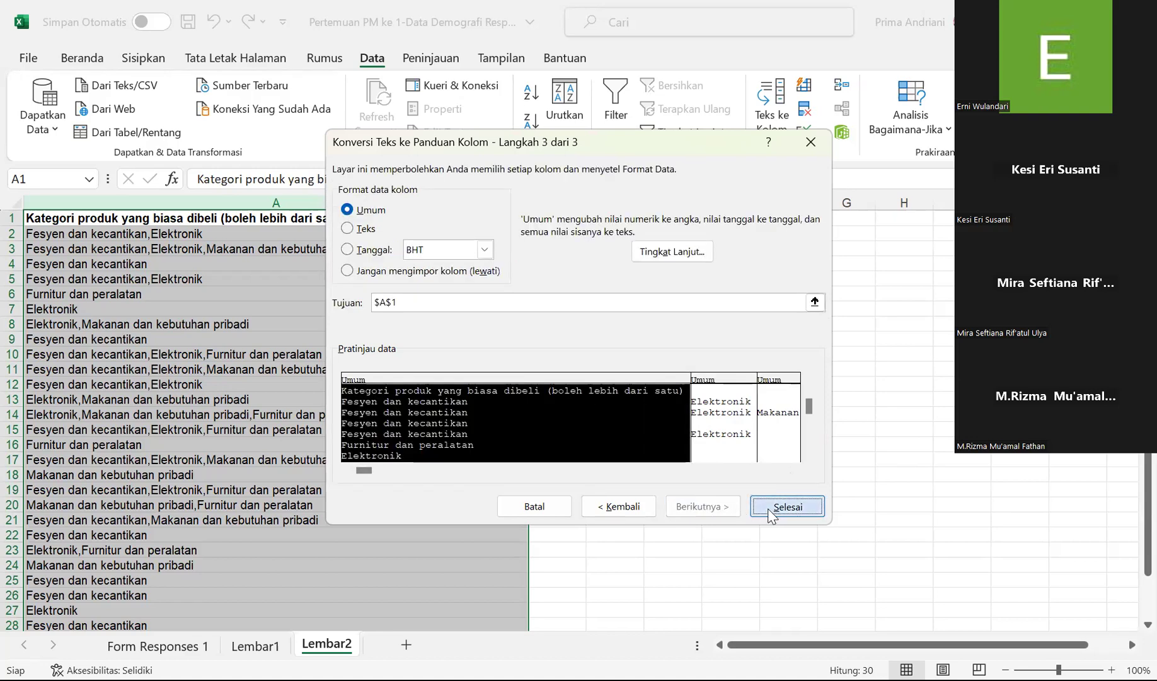
{"action": "left_click", "coordinate": [787, 507]}
- Fit the widths of the split answer columns A to D in Lembar2 to their contents
{"action": "scroll", "coordinate": [768, 508], "scroll_direction": "right", "scroll_amount": 2}
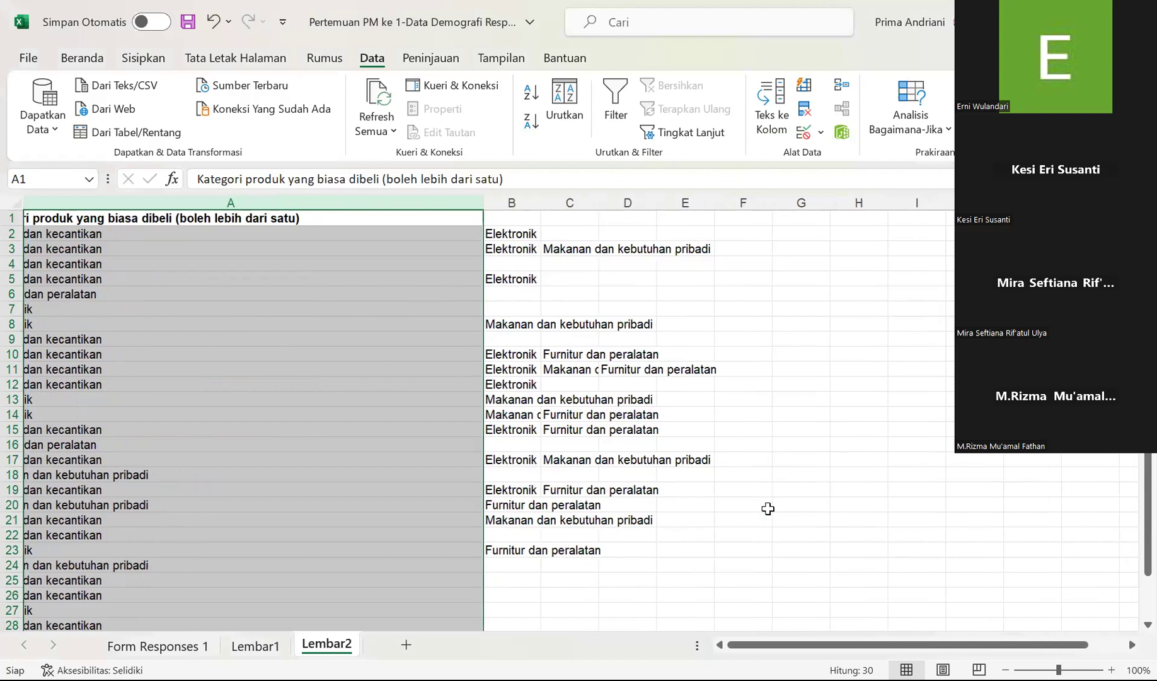
{"action": "scroll", "coordinate": [767, 508], "scroll_direction": "left", "scroll_amount": 2}
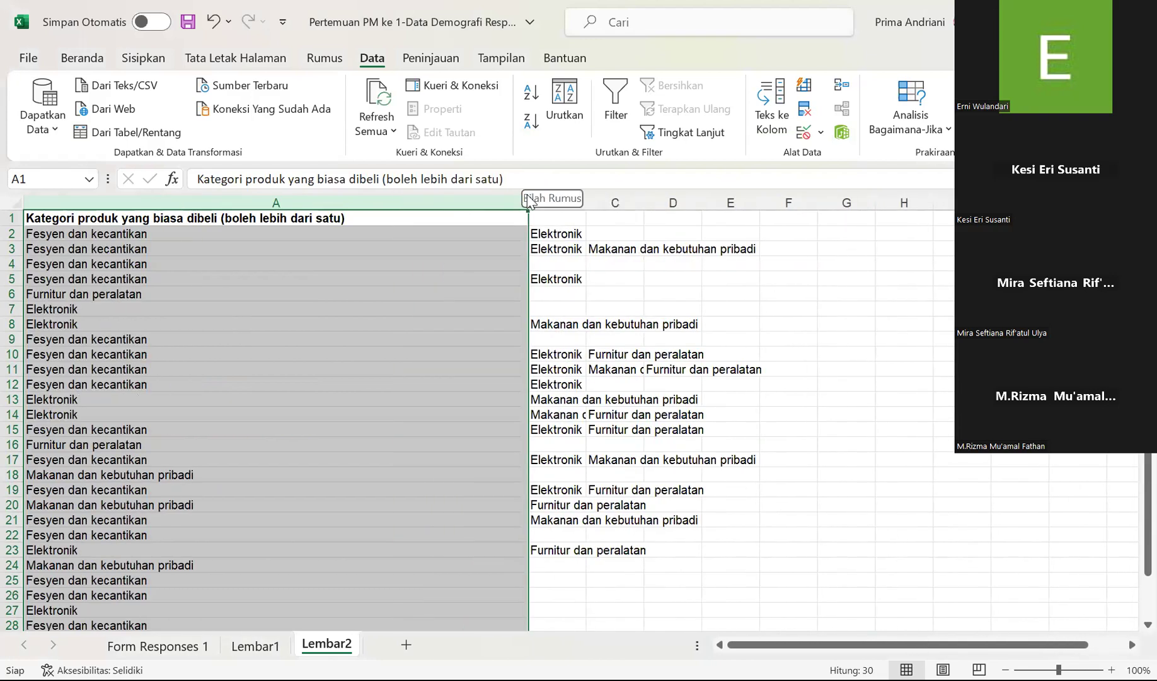
{"action": "left_click_drag", "start_coordinate": [546, 247], "coordinate": [528, 203]}
{"action": "left_click", "coordinate": [511, 222]}
{"action": "left_click", "coordinate": [411, 203]}
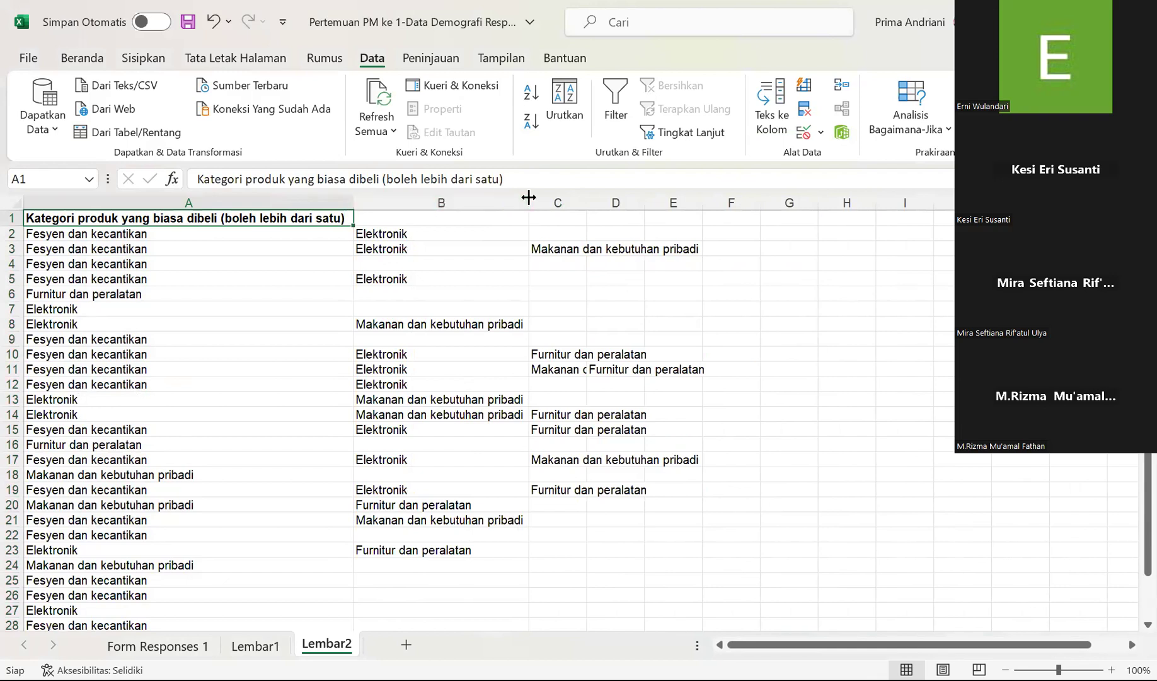
{"action": "double_click", "coordinate": [579, 200]}
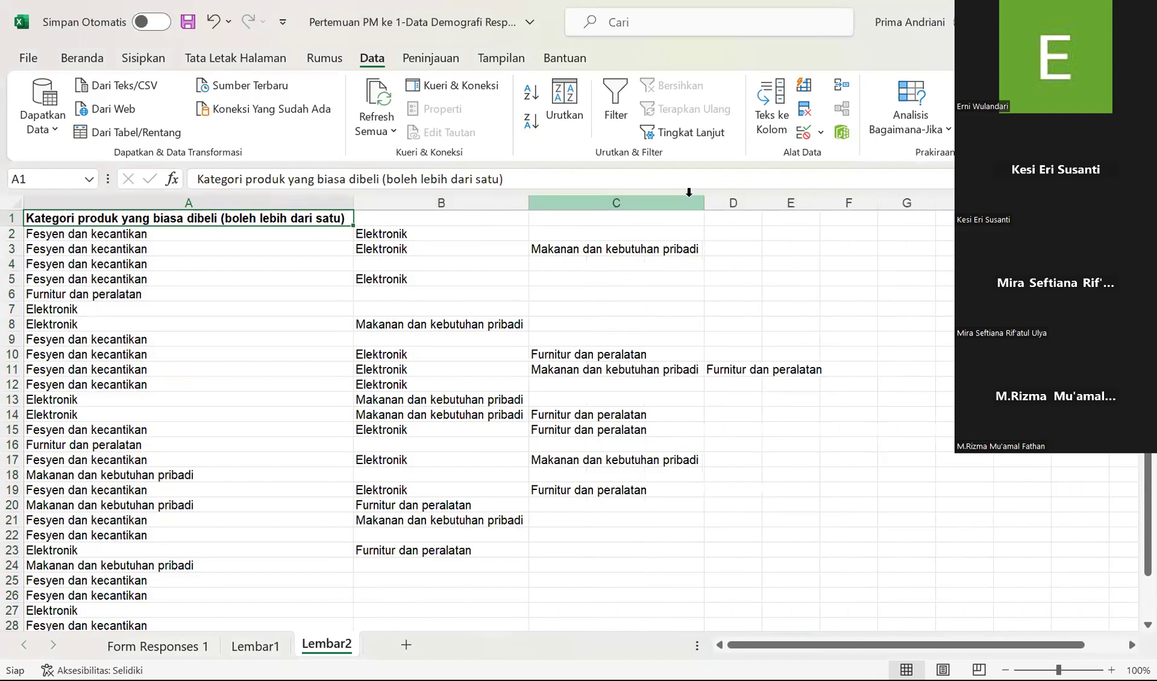
{"action": "double_click", "coordinate": [764, 203]}
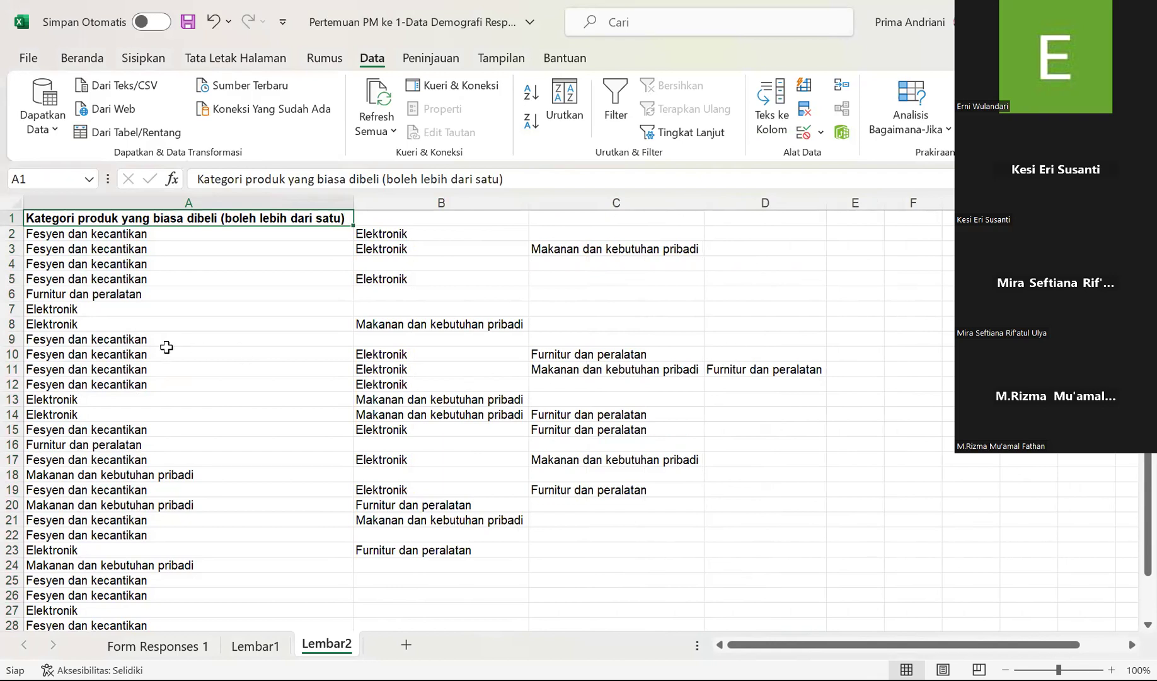
- Insert a narrow blank code column B after the first answers and a blank column D after the second answers
{"action": "left_click", "coordinate": [13, 369]}
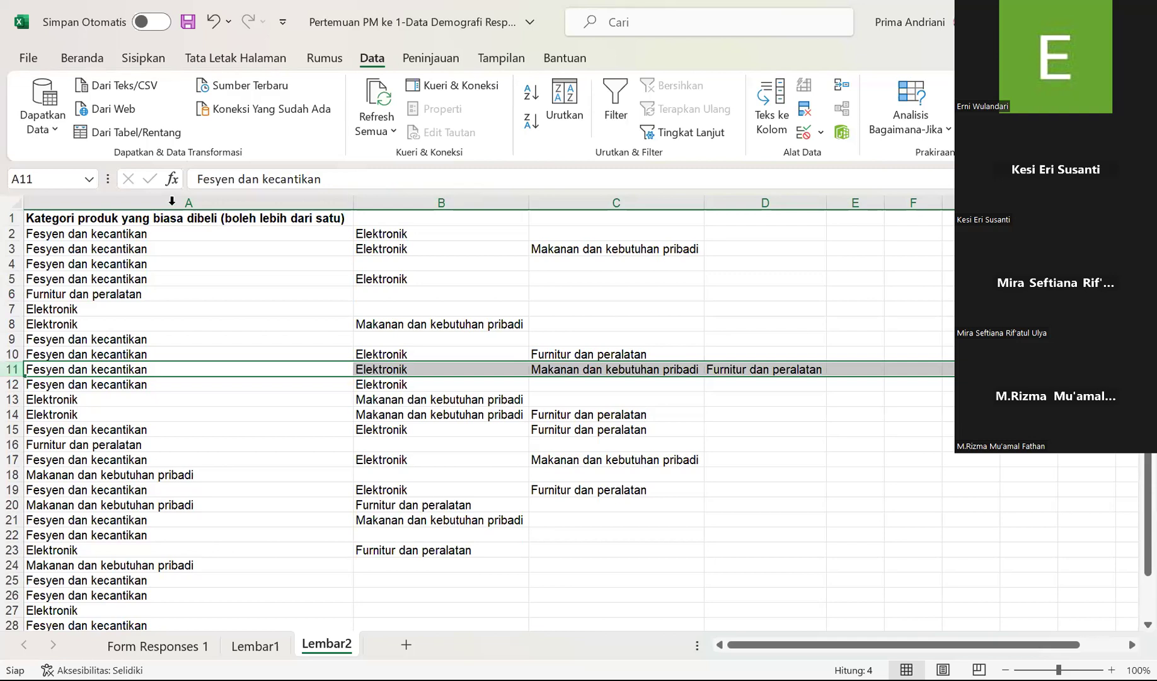
{"action": "left_click", "coordinate": [386, 201]}
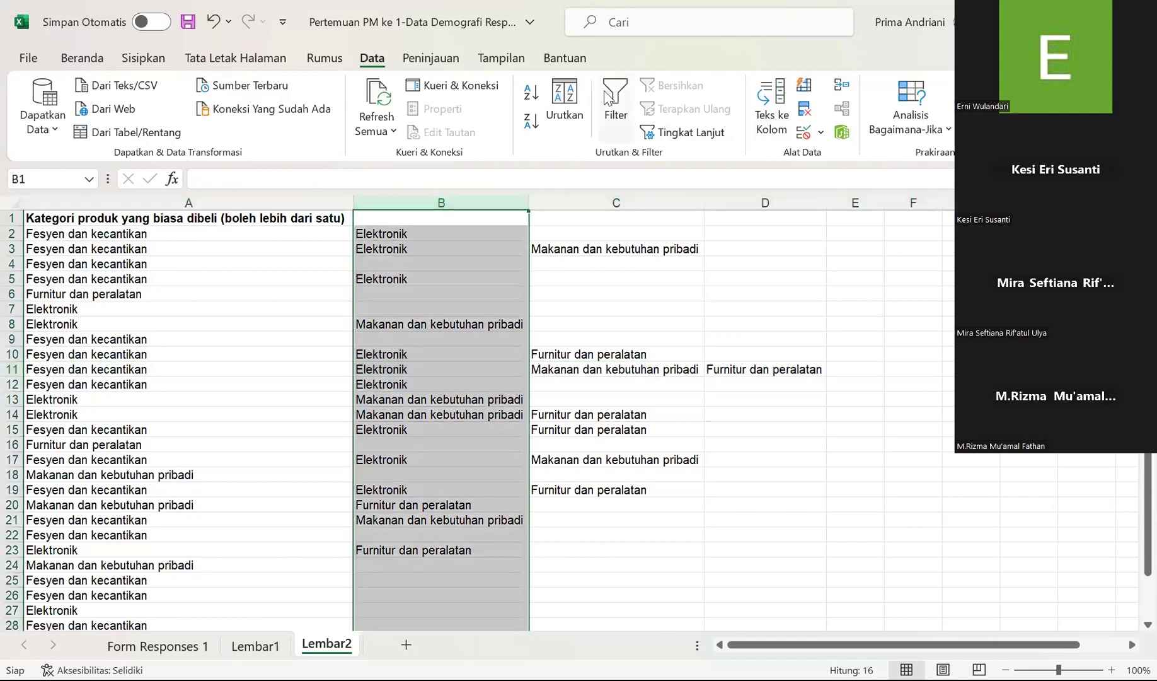
{"action": "left_click", "coordinate": [32, 61]}
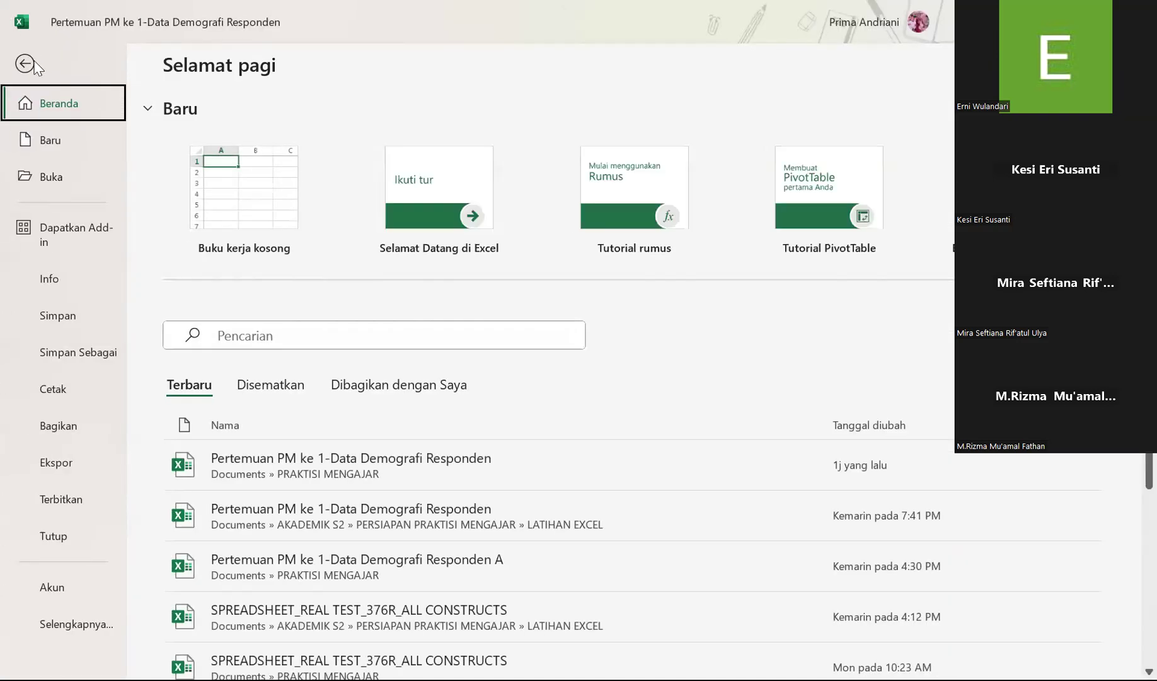
{"action": "left_click", "coordinate": [28, 64]}
{"action": "left_click", "coordinate": [93, 60]}
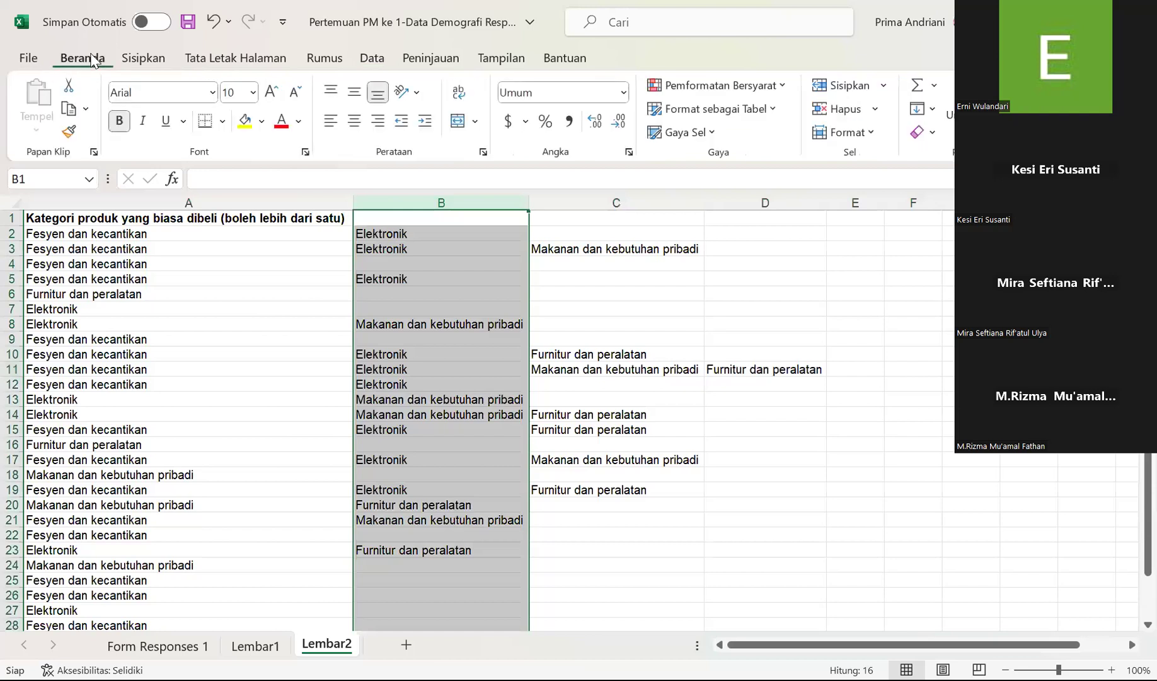
{"action": "left_click", "coordinate": [848, 88]}
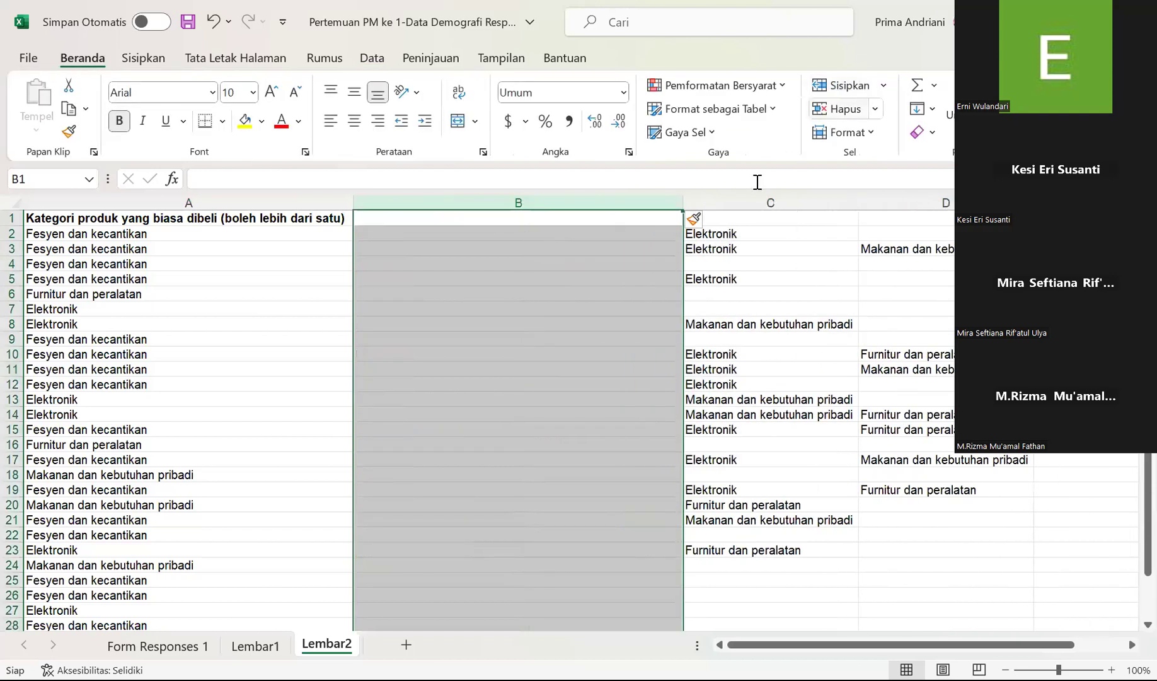
{"action": "left_click_drag", "start_coordinate": [683, 203], "coordinate": [444, 205]}
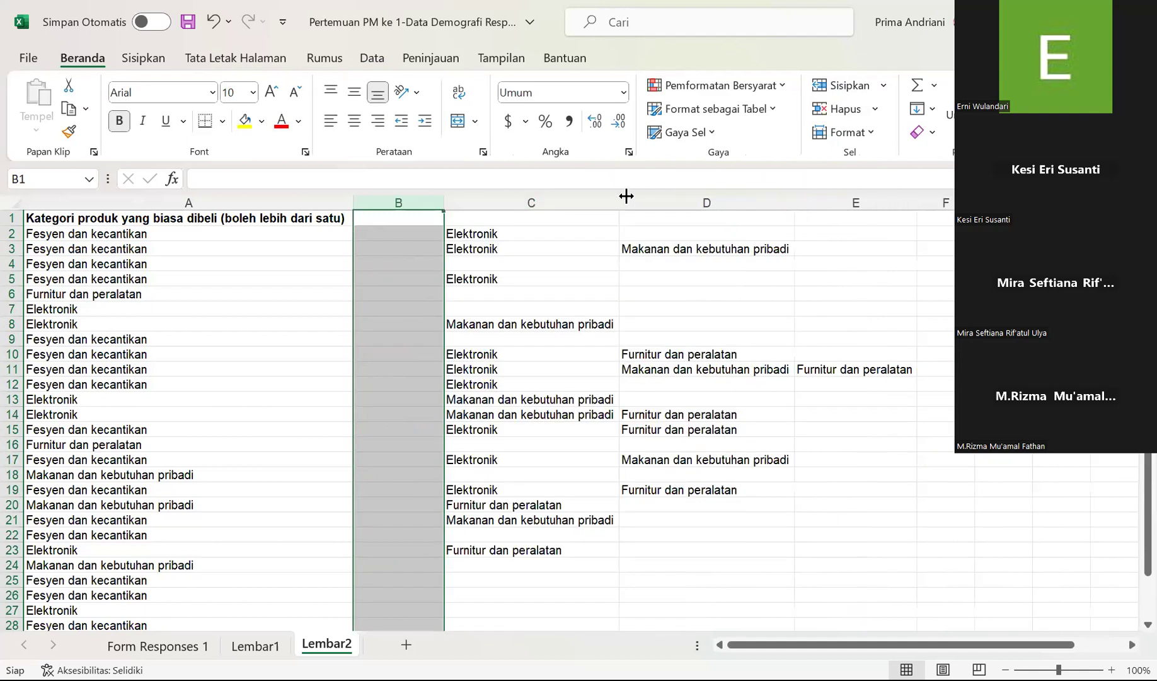
{"action": "left_click", "coordinate": [666, 203]}
{"action": "left_click", "coordinate": [848, 85]}
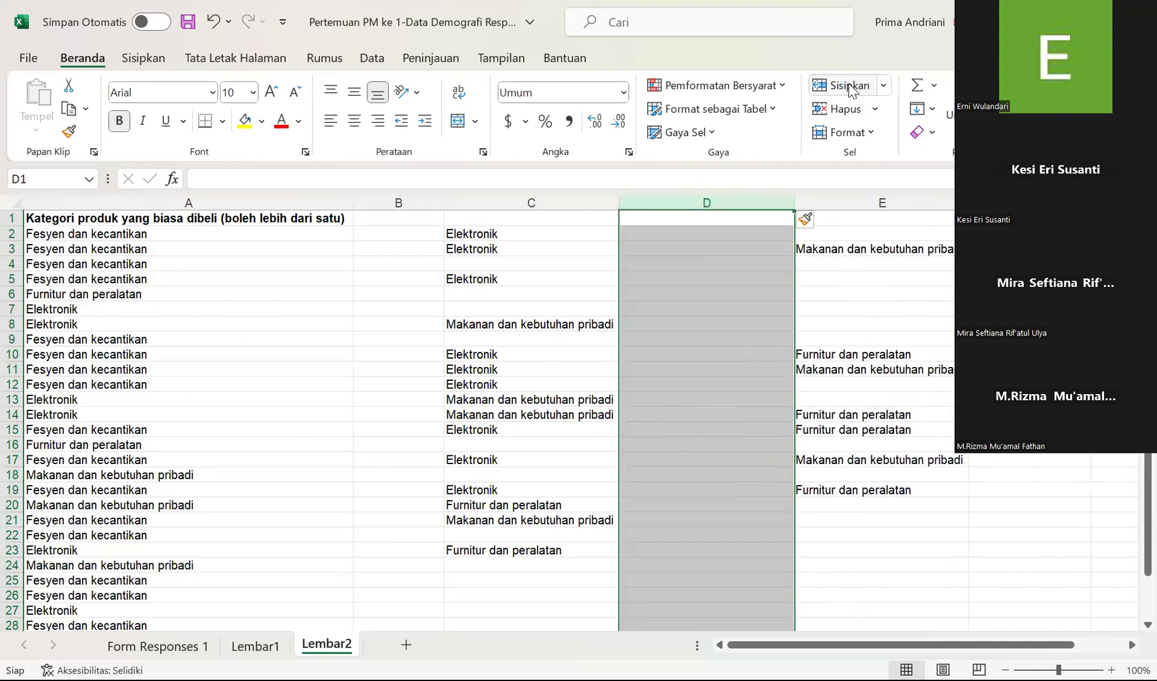
- Start a VLOOKUP formula in B2 with A2 as lookup value and Lembar1!O2:P5 as the table
{"action": "left_click", "coordinate": [423, 232]}
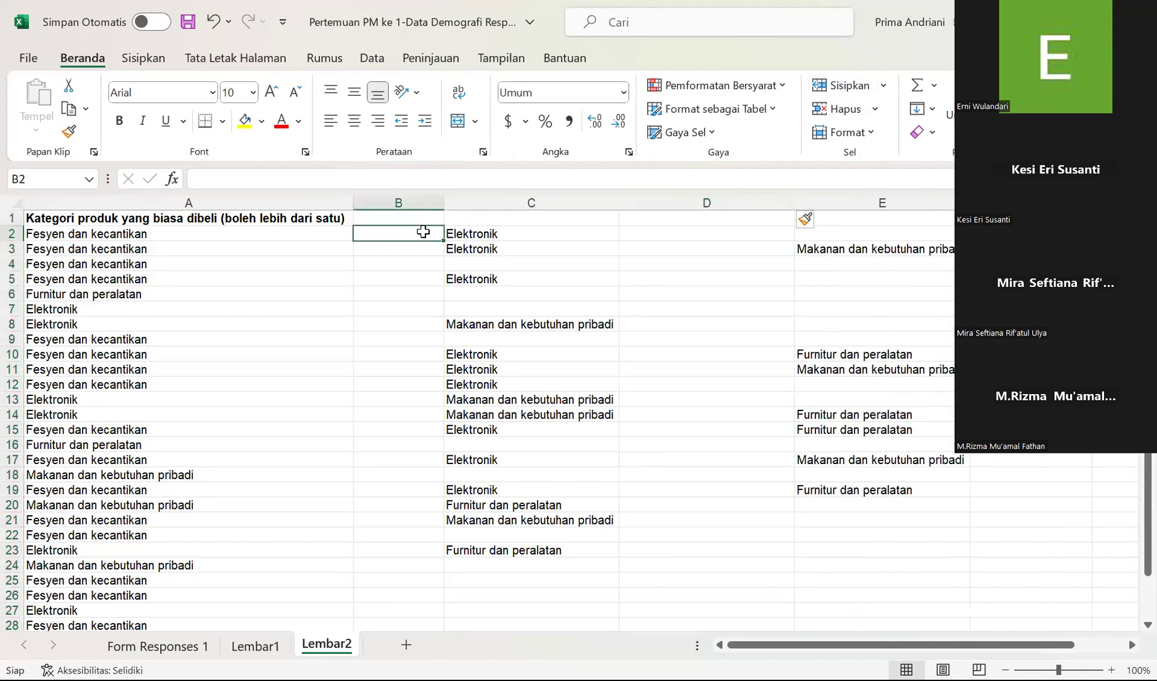
{"action": "type", "text": "="}
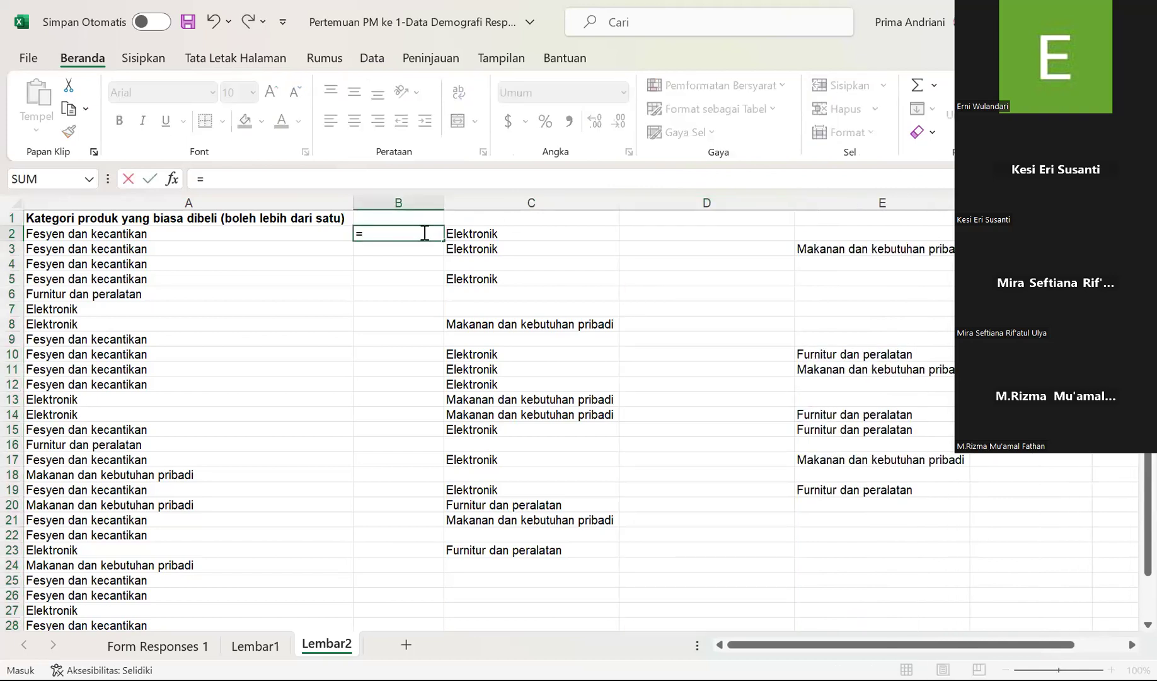
{"action": "type", "text": "VLOOKUP"}
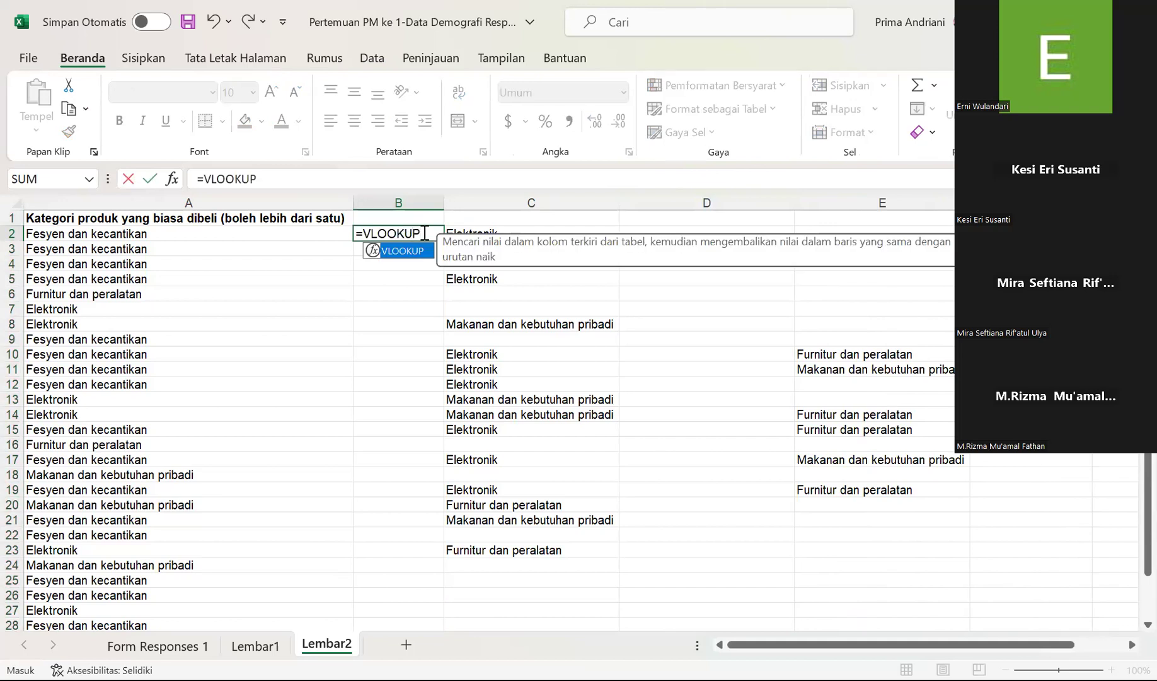
{"action": "type", "text": "("}
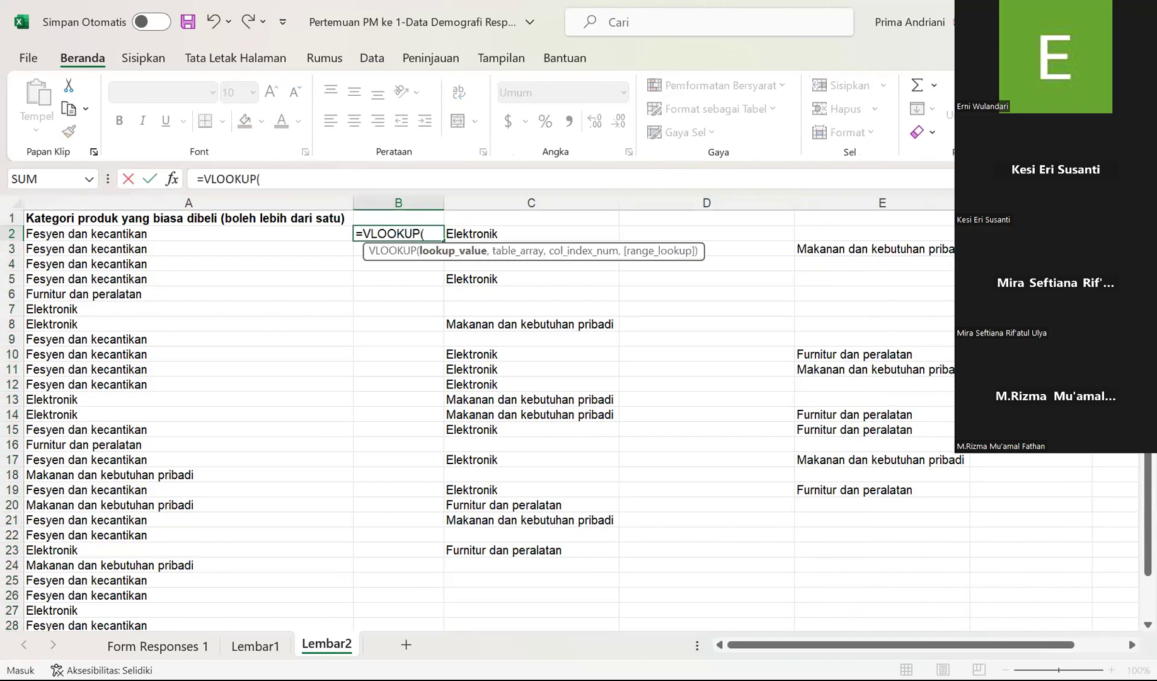
{"action": "left_click", "coordinate": [124, 236]}
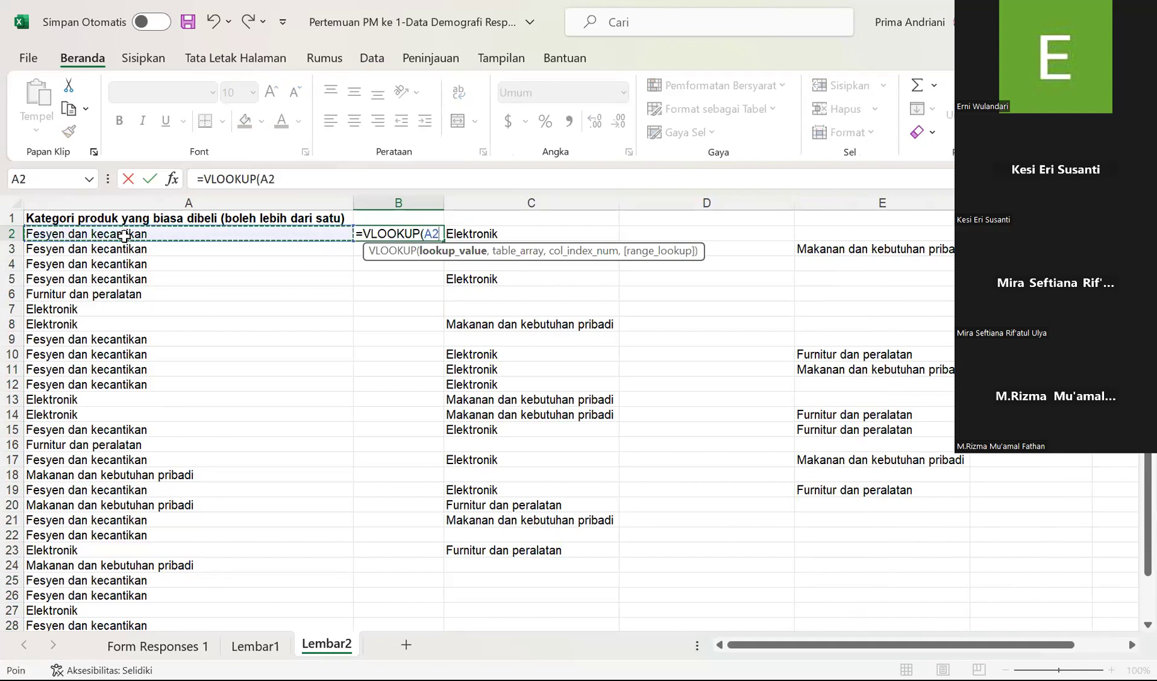
{"action": "type", "text": ",Lembar1!"}
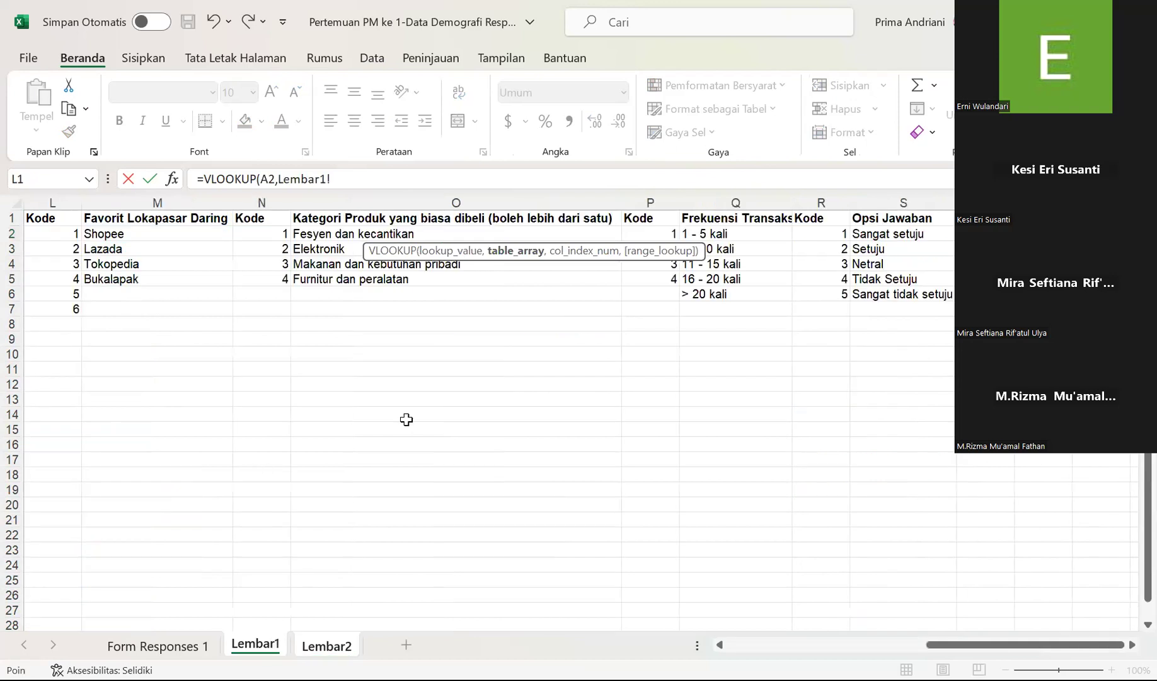
{"action": "left_click_drag", "start_coordinate": [351, 232], "coordinate": [648, 278]}
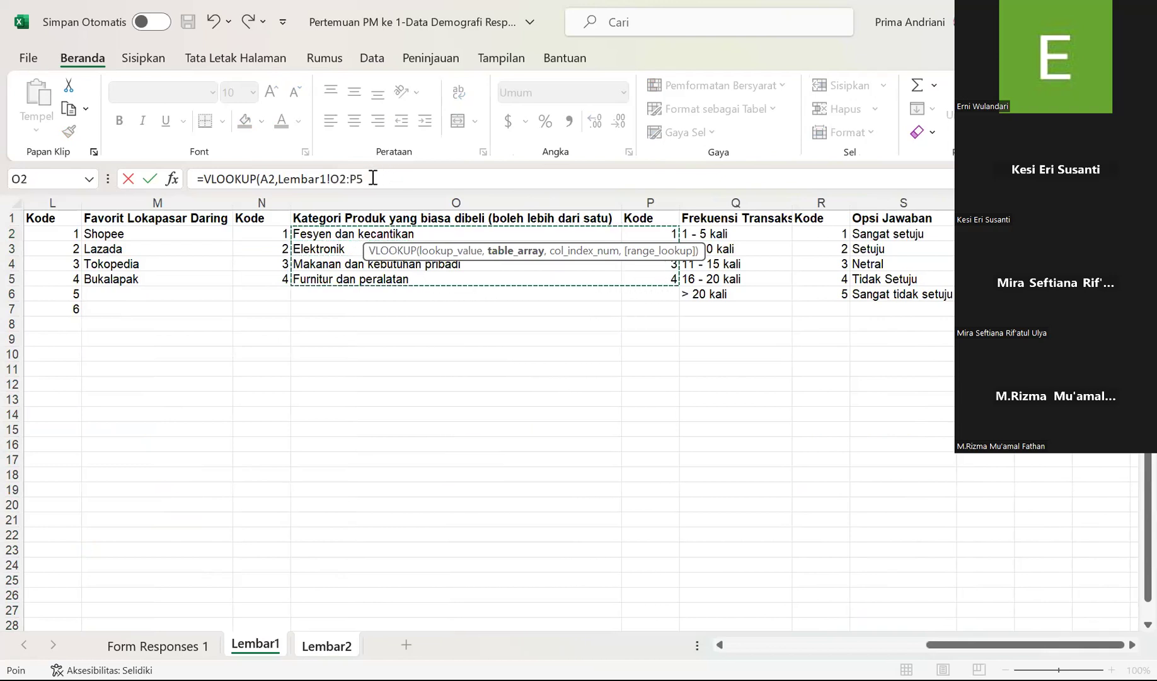
- Make the lookup table reference in the B2 formula absolute as Lembar1!$O$2:$P$5
{"action": "left_click", "coordinate": [341, 179]}
{"action": "key", "text": "F4"}
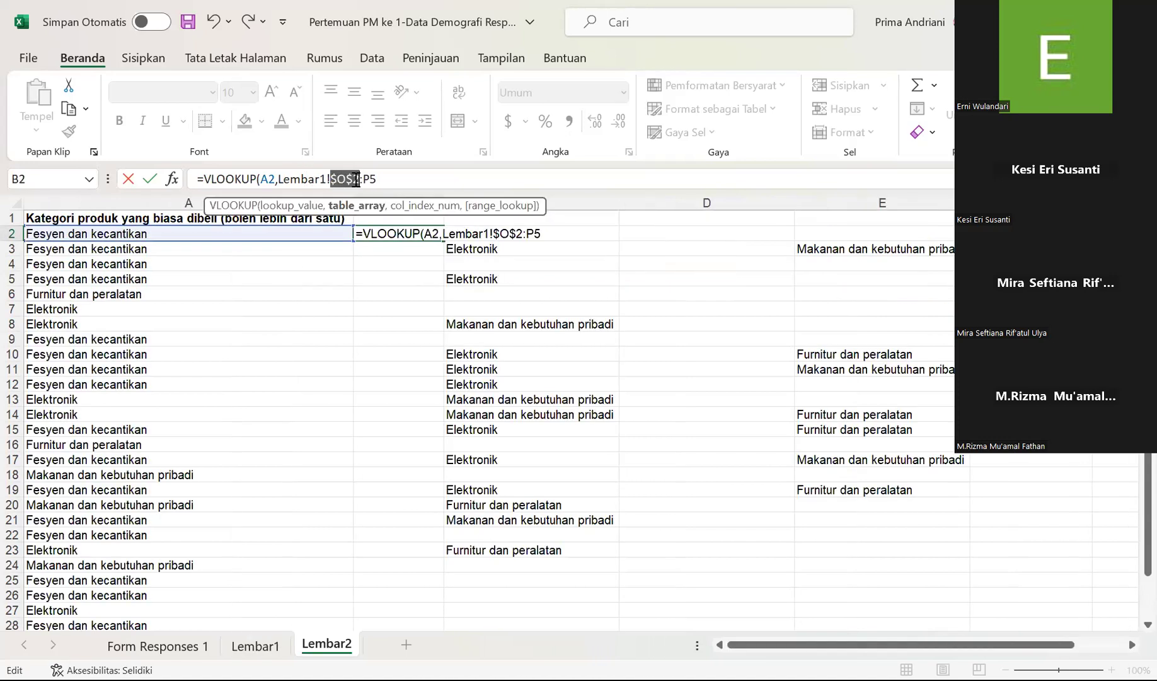
{"action": "left_click", "coordinate": [374, 179]}
{"action": "key", "text": "F4"}
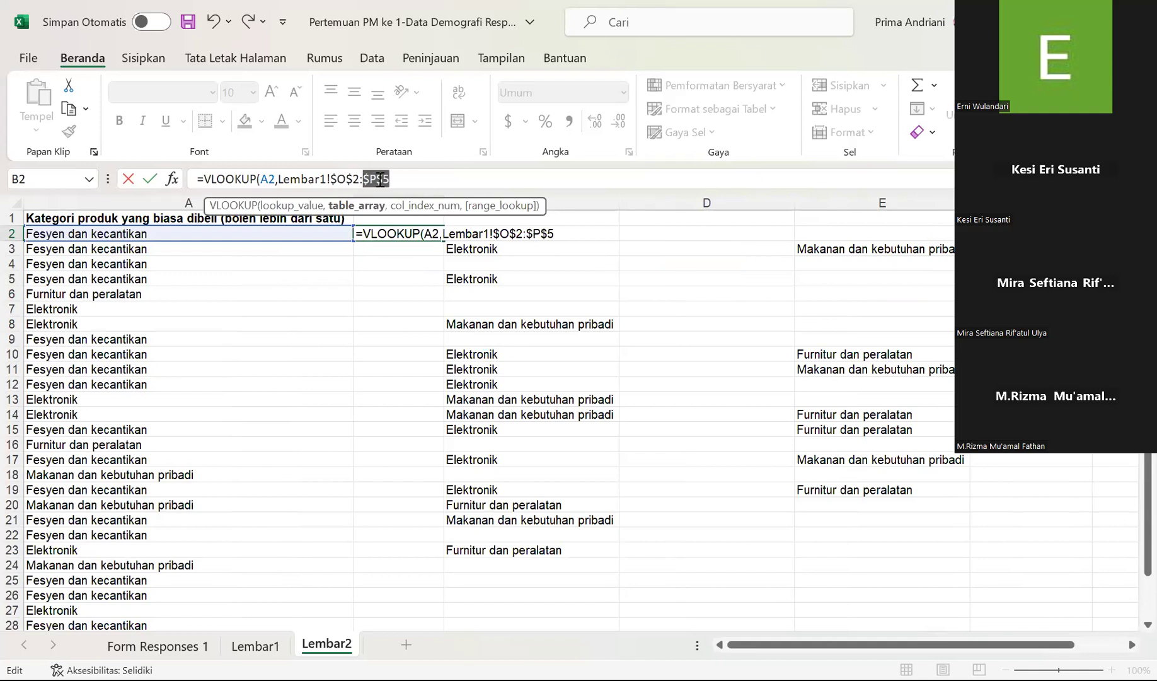
- Complete the VLOOKUP formula in B2 with column index 2 and FALSE for an exact match
{"action": "type", "text": ",2"}
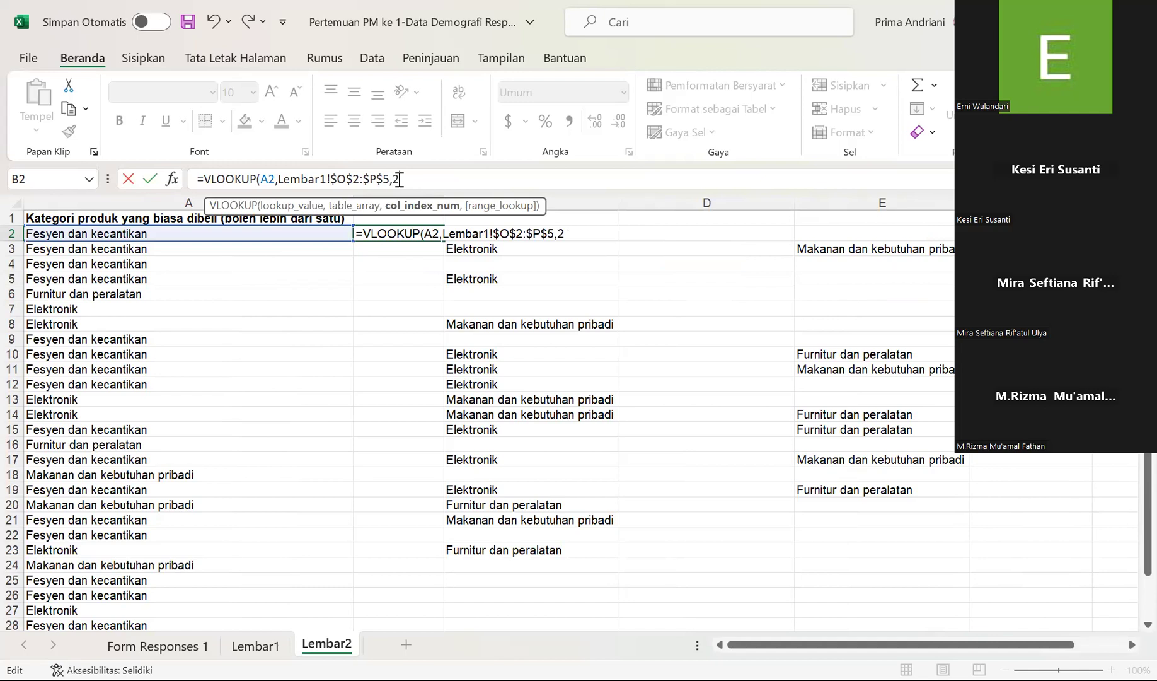
{"action": "type", "text": "FALSE"}
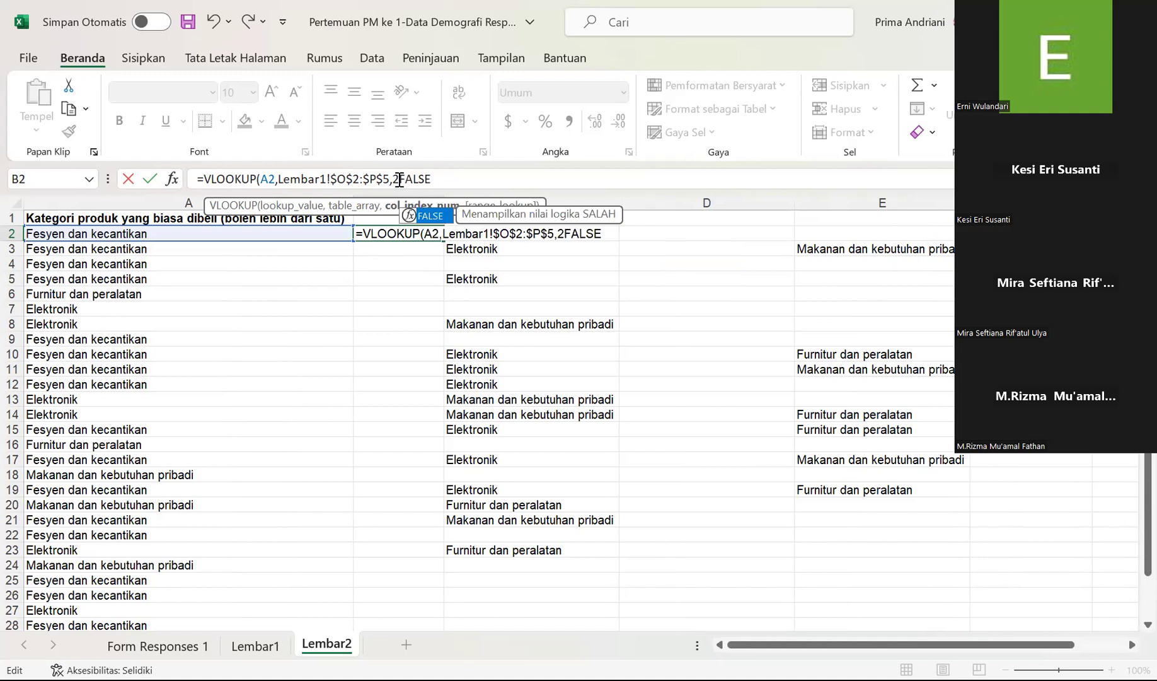
{"action": "type", "text": ")"}
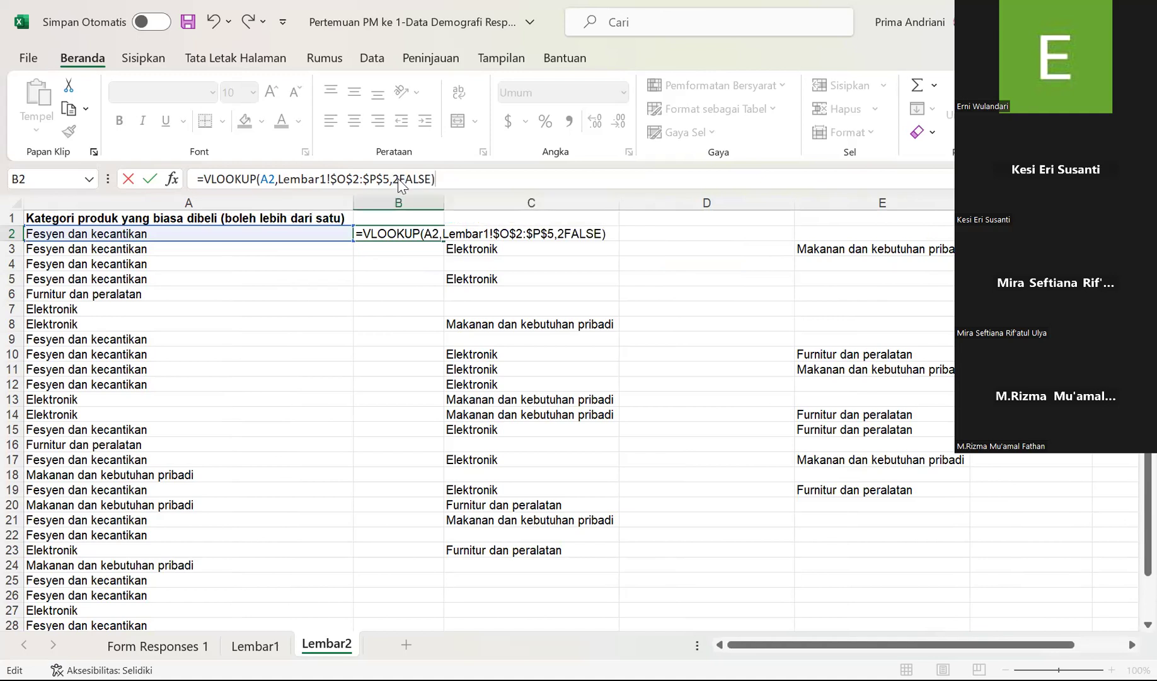
{"action": "key", "text": "Return"}
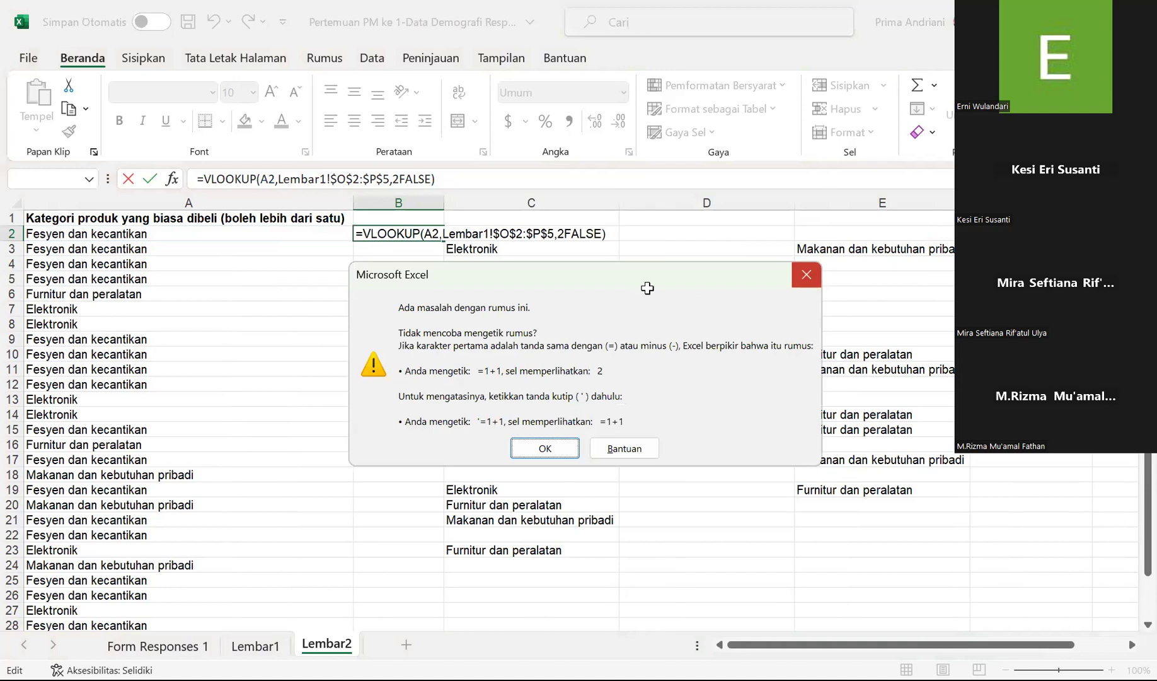
{"action": "key", "text": "Return"}
{"action": "left_click", "coordinate": [400, 182]}
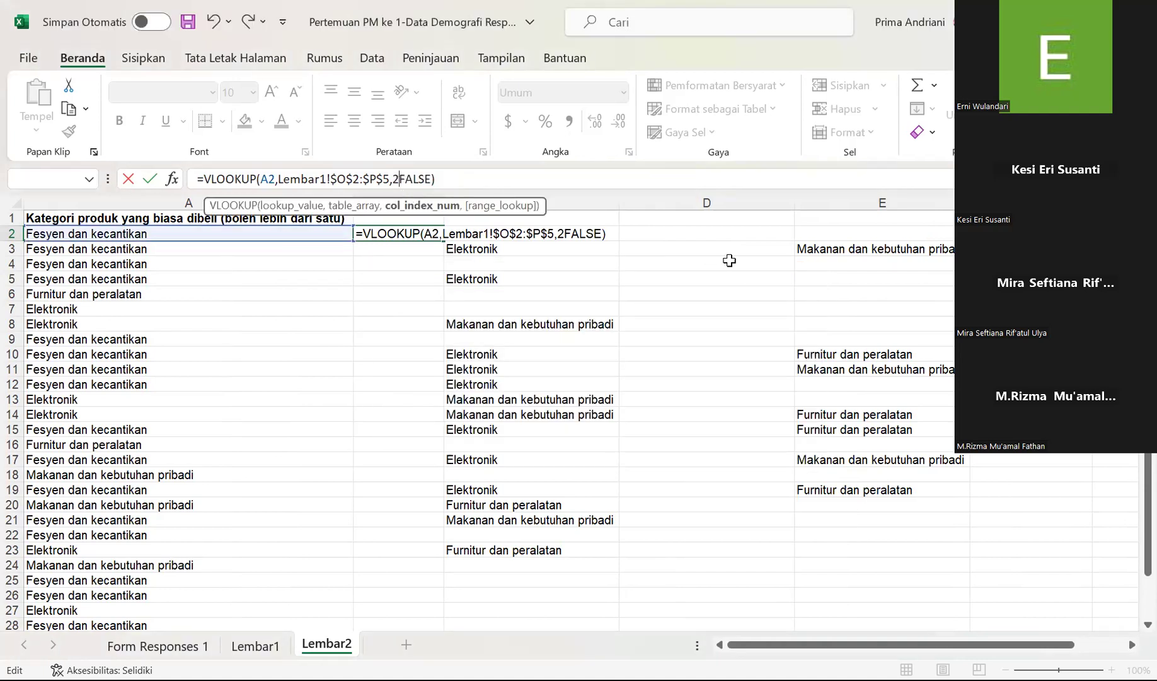
{"action": "type", "text": ","}
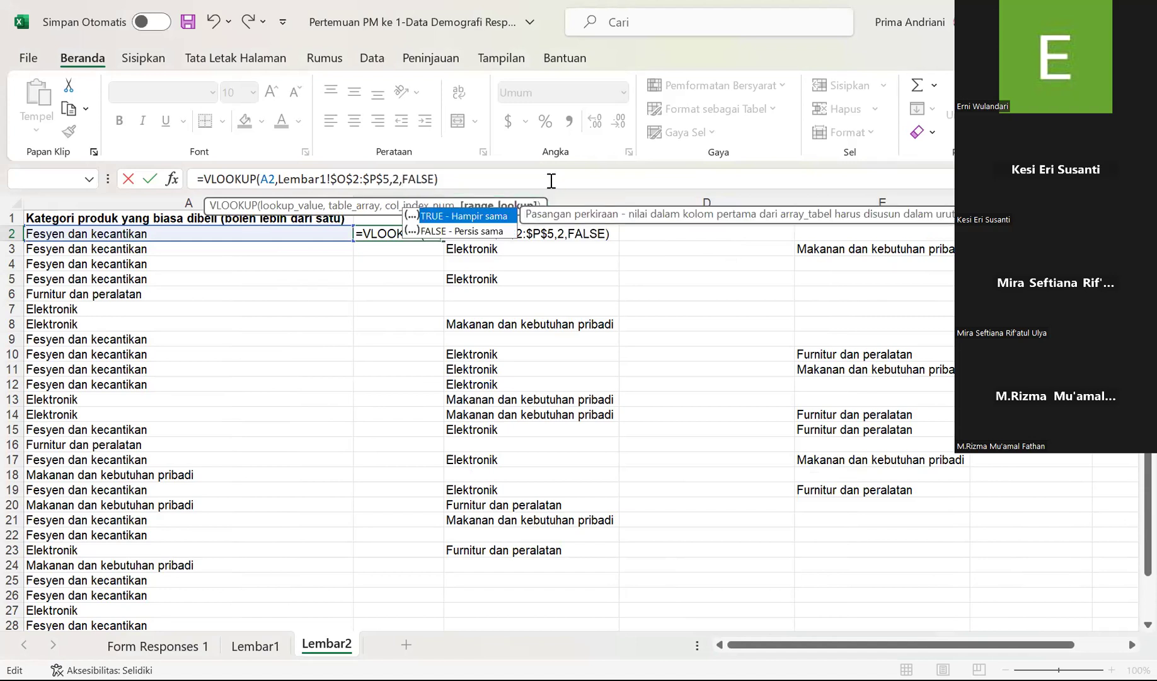
{"action": "key", "text": "Return"}
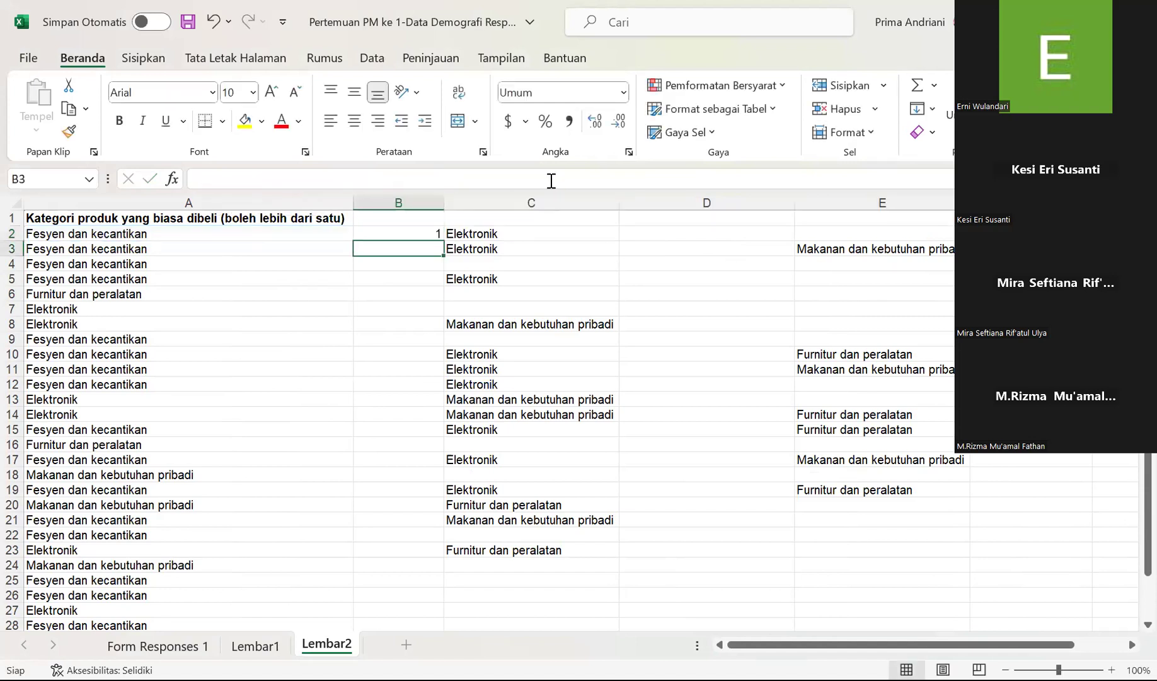
- Fill the VLOOKUP formula from B2 down column B for all the first answers
{"action": "left_click", "coordinate": [394, 232]}
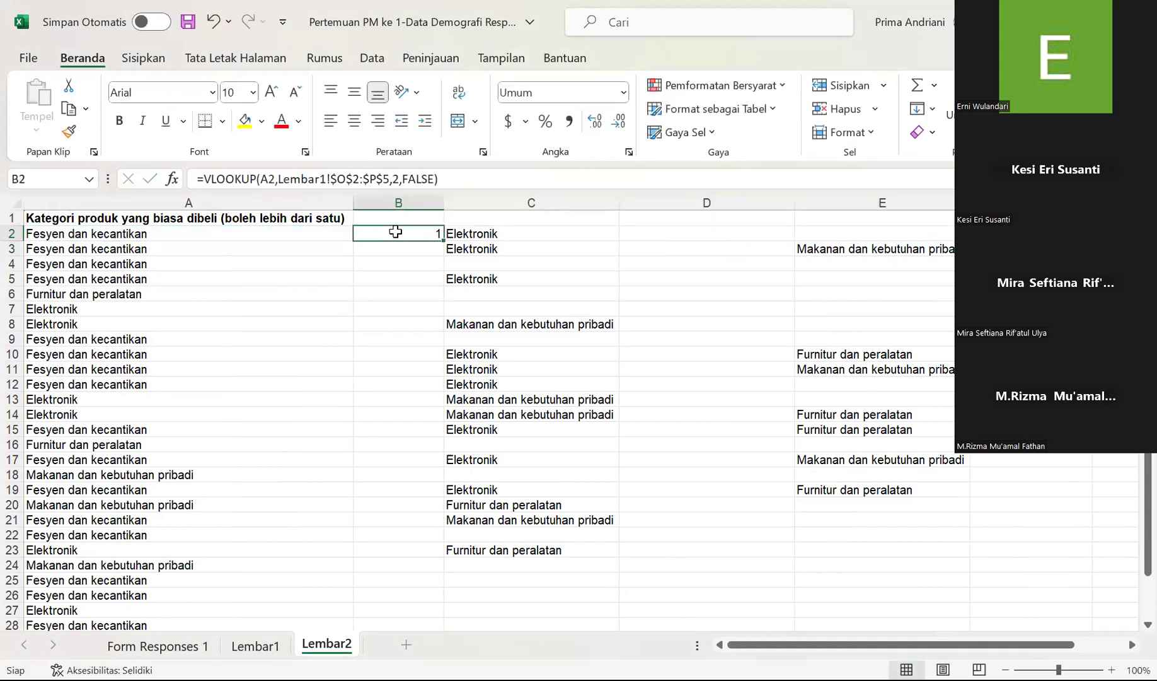
{"action": "double_click", "coordinate": [443, 242]}
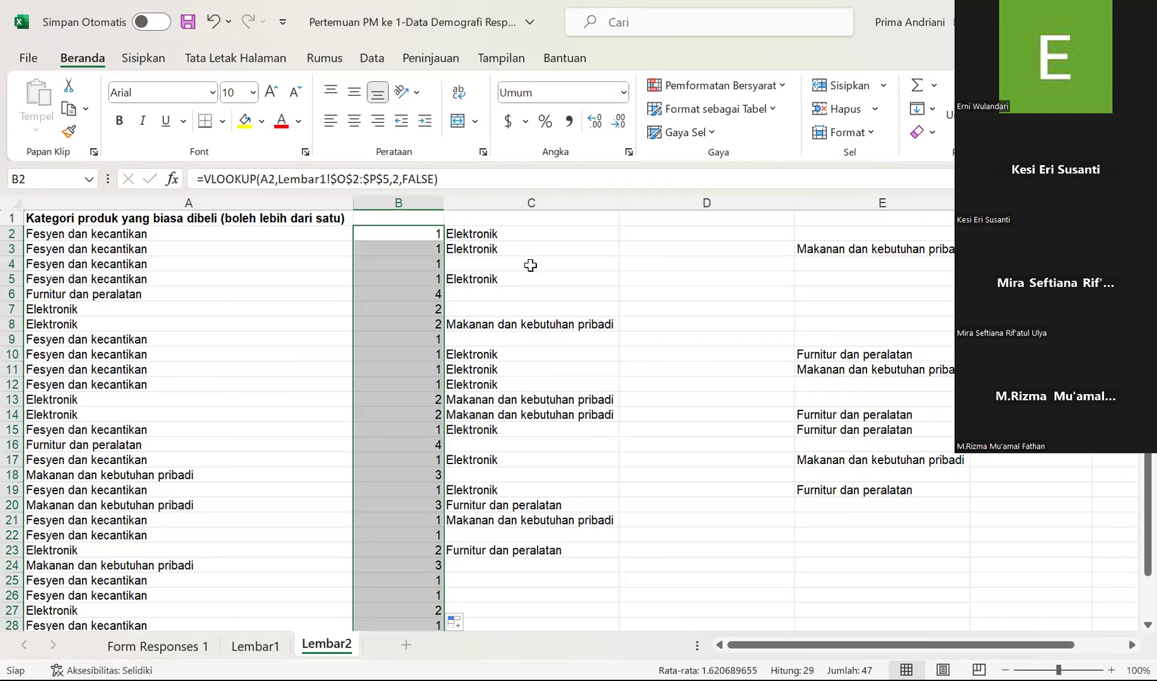
{"action": "left_click", "coordinate": [645, 264]}
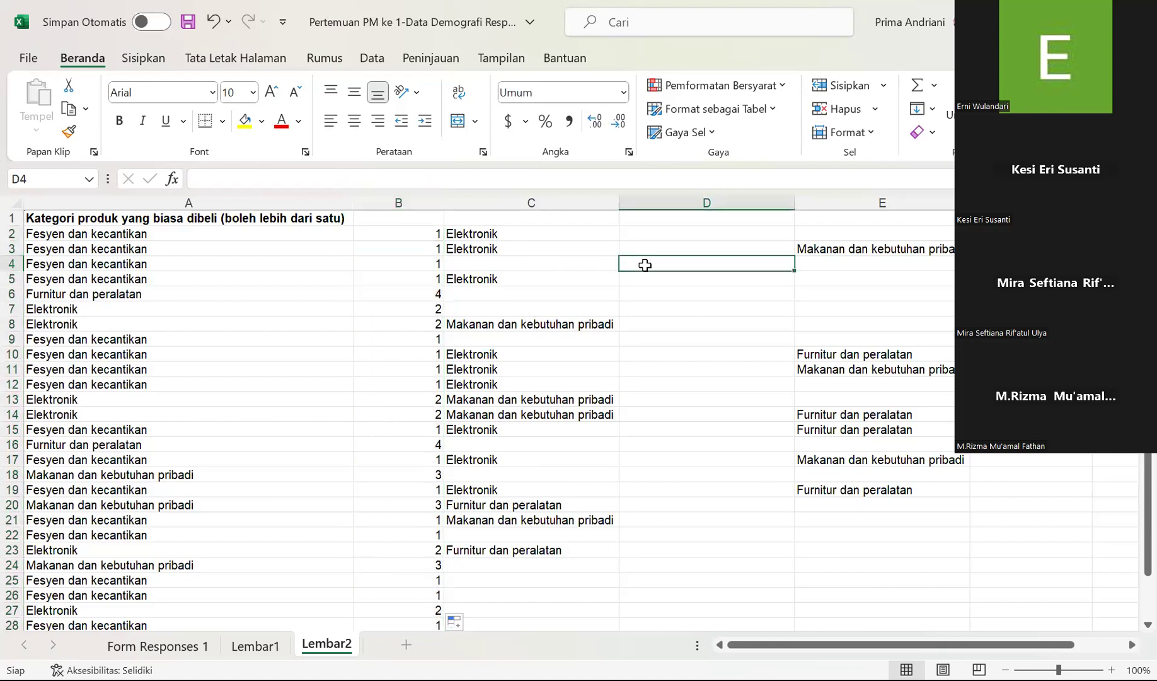
- Try to sort the rows of Lembar2 in ascending order by column C with the selection expanded, and undo the sort
{"action": "left_click", "coordinate": [571, 199]}
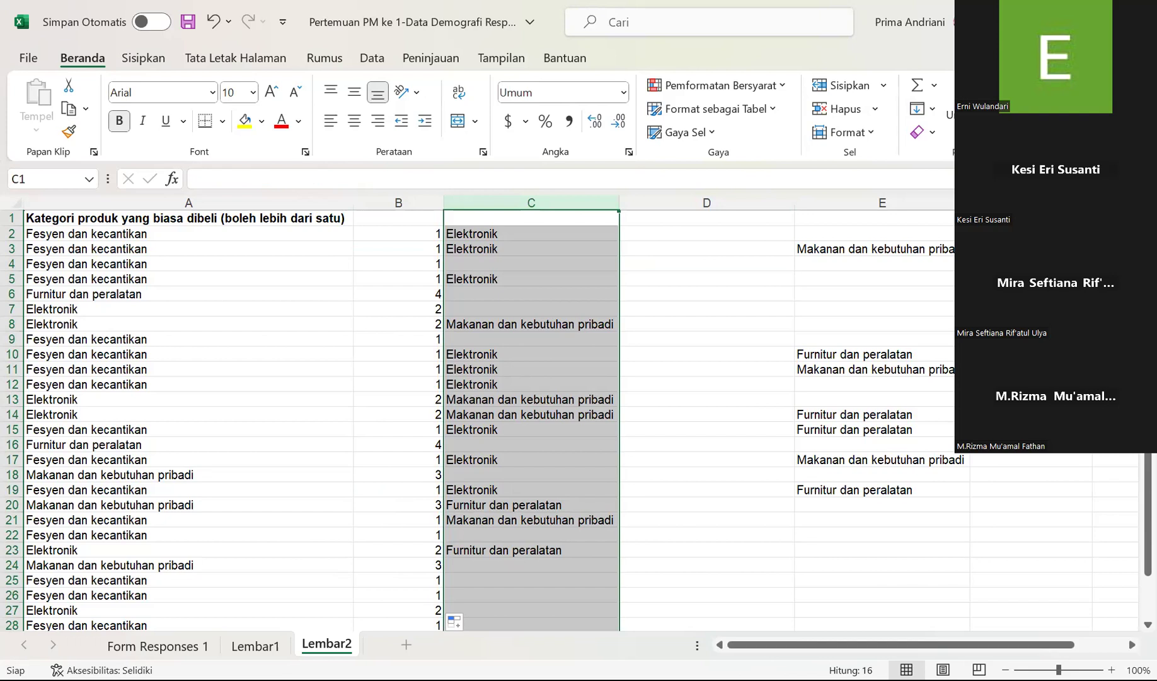
{"action": "left_click", "coordinate": [973, 110]}
{"action": "left_click", "coordinate": [990, 159]}
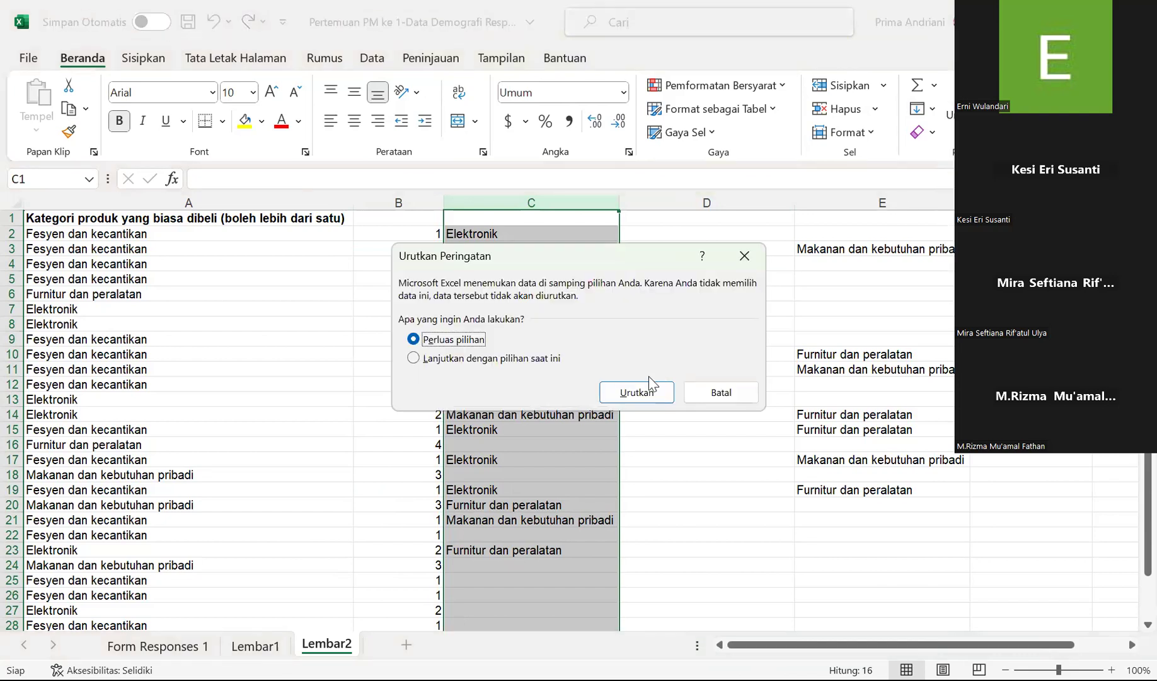
{"action": "left_click", "coordinate": [638, 391]}
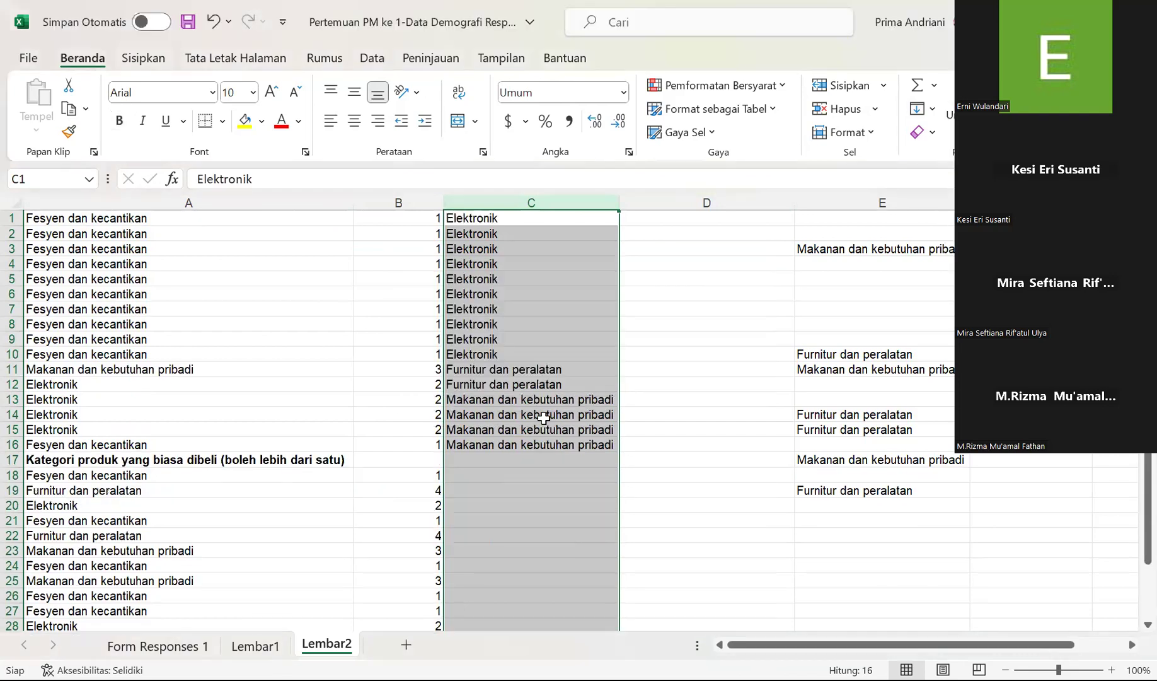
{"action": "scroll", "coordinate": [544, 417], "scroll_direction": "down", "scroll_amount": 2}
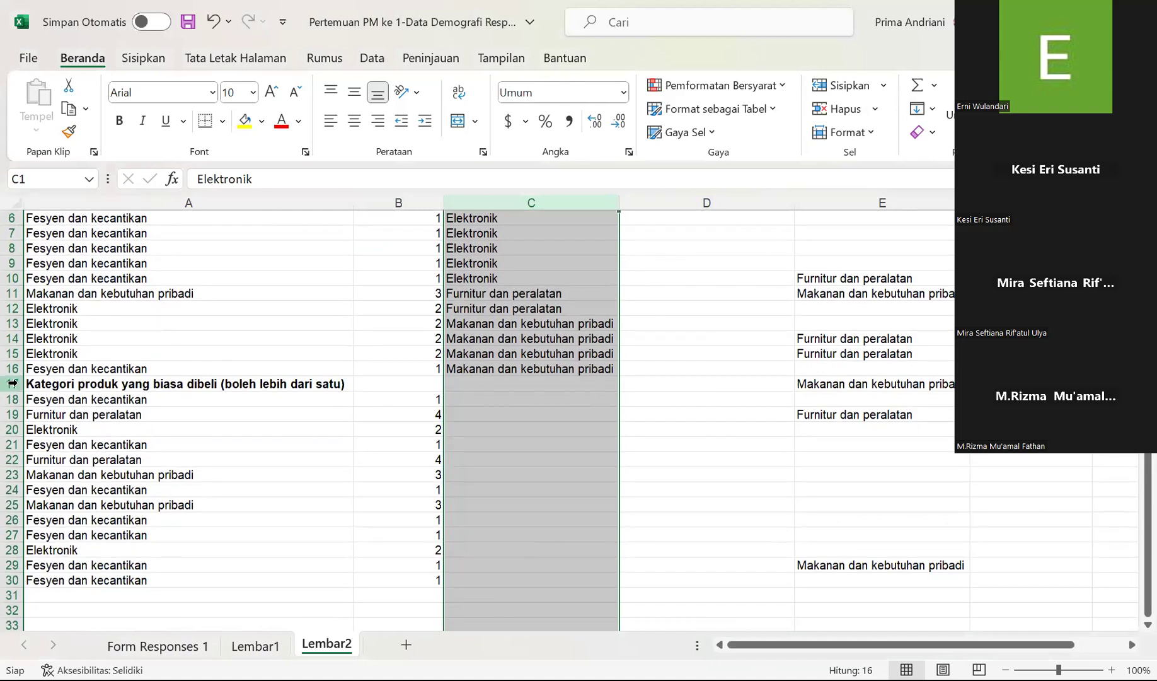
{"action": "left_click", "coordinate": [12, 383]}
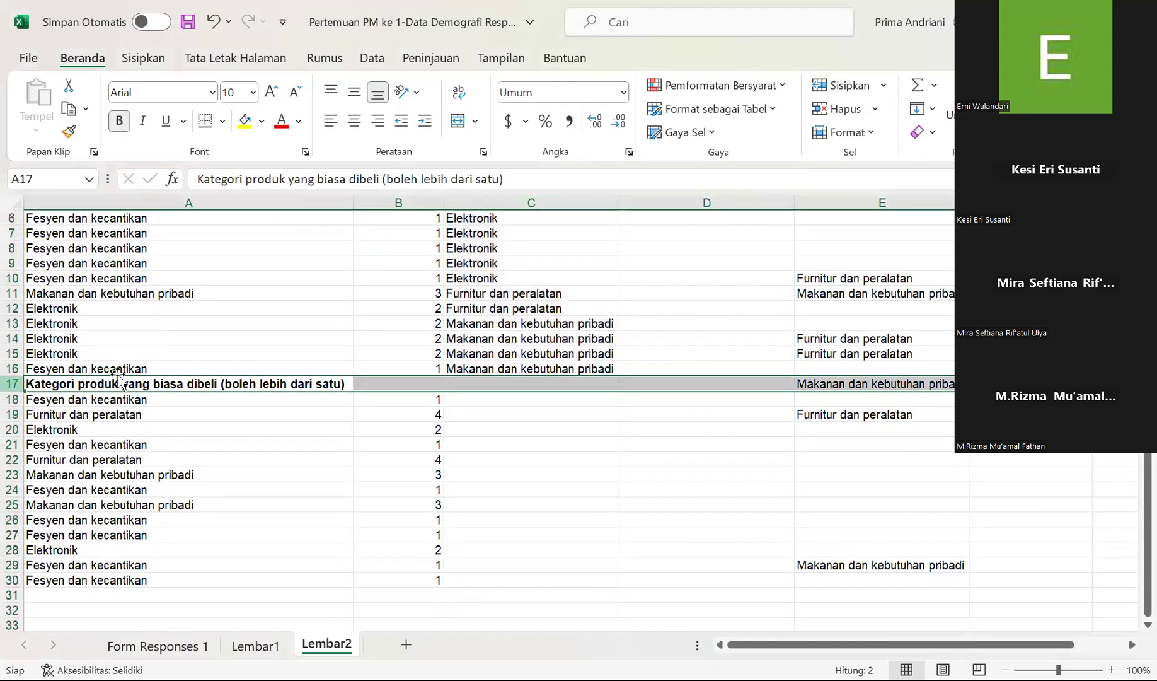
{"action": "key", "text": "ctrl+z"}
- Try the expanded sort on the second-answer column once more and undo it
{"action": "left_click_drag", "start_coordinate": [563, 262], "coordinate": [535, 197]}
{"action": "left_click", "coordinate": [534, 197]}
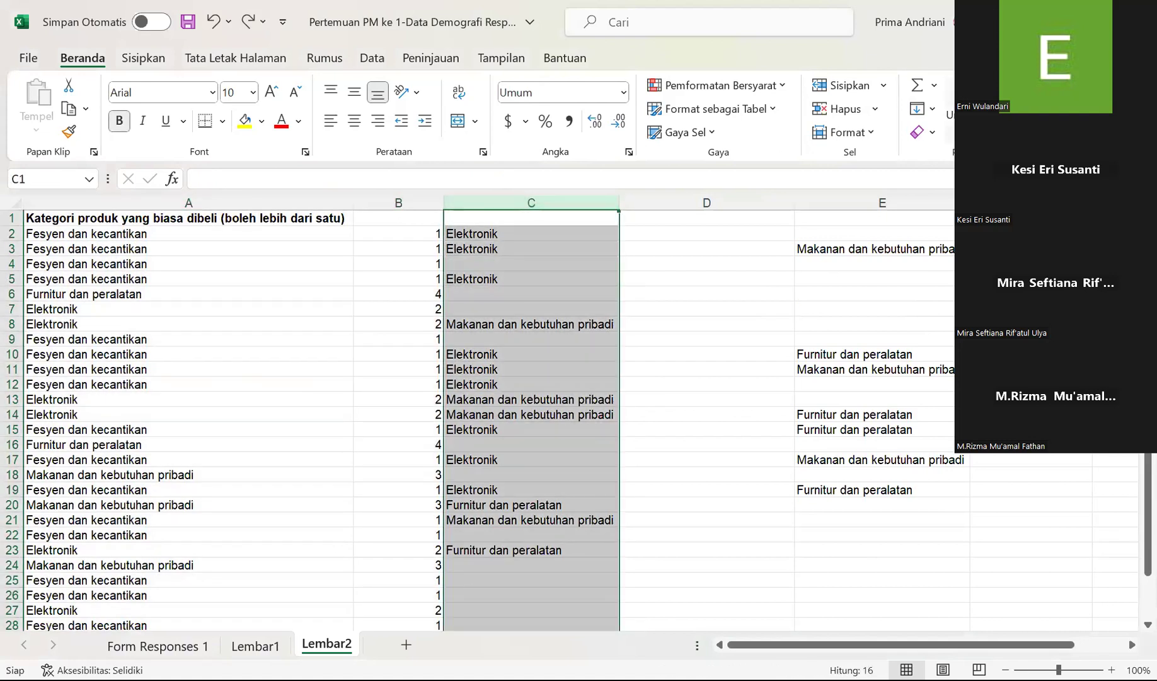
{"action": "left_click", "coordinate": [629, 397]}
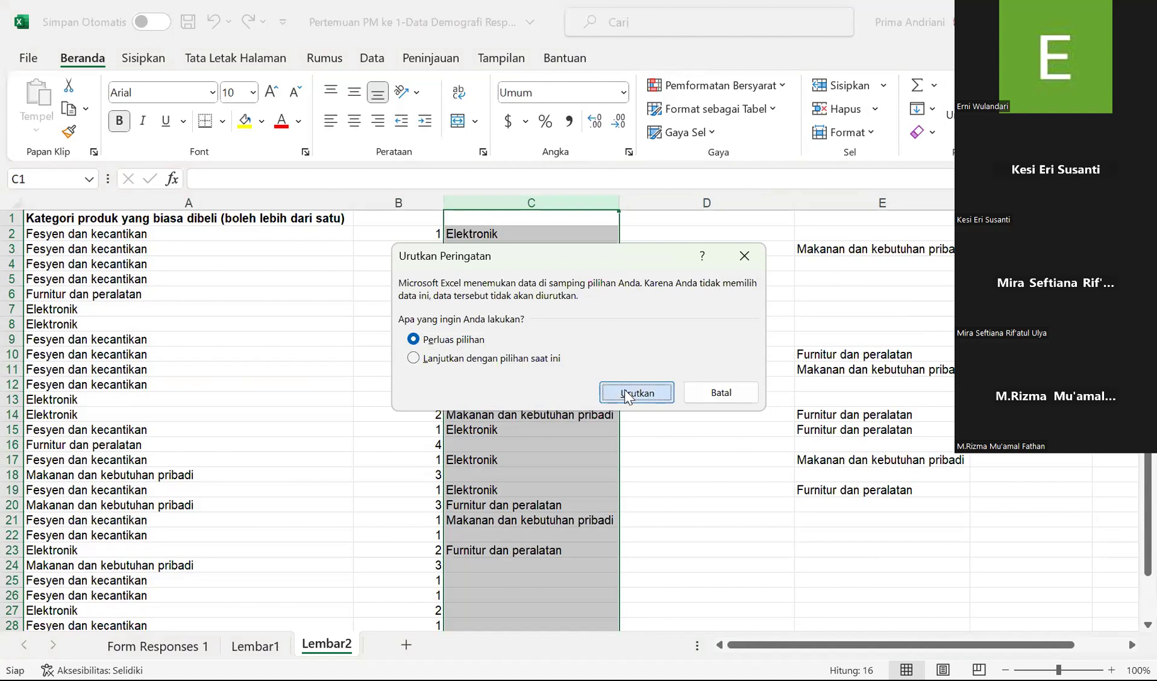
{"action": "key", "text": "ctrl+z"}
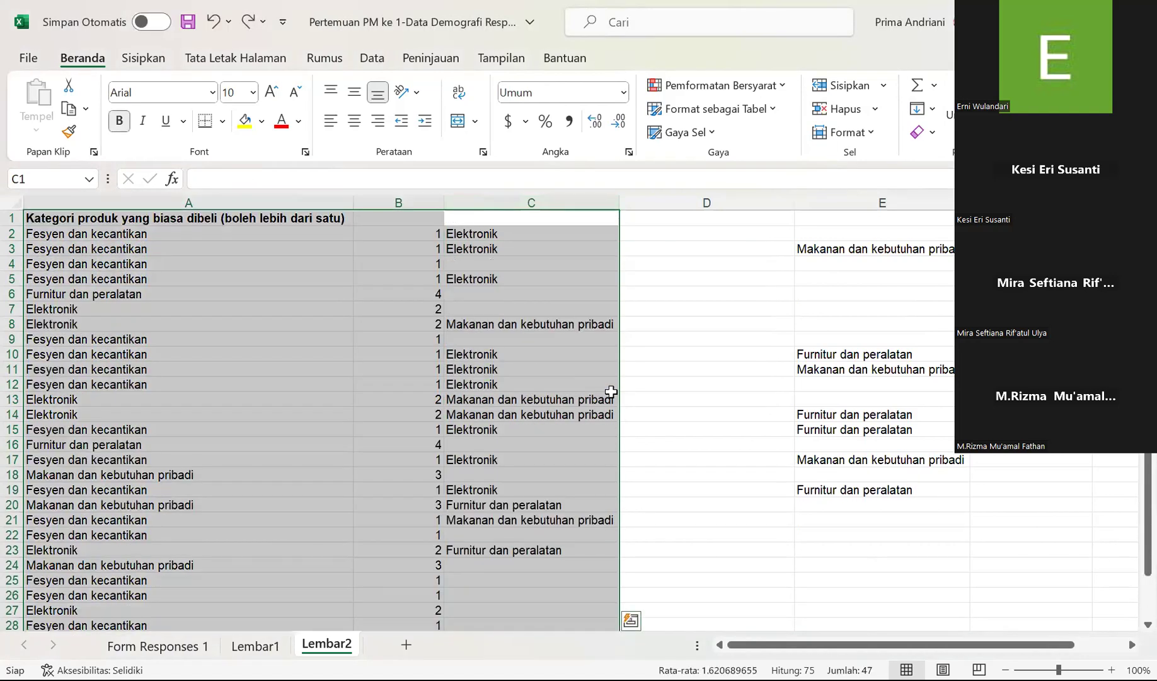
{"action": "left_click", "coordinate": [612, 398]}
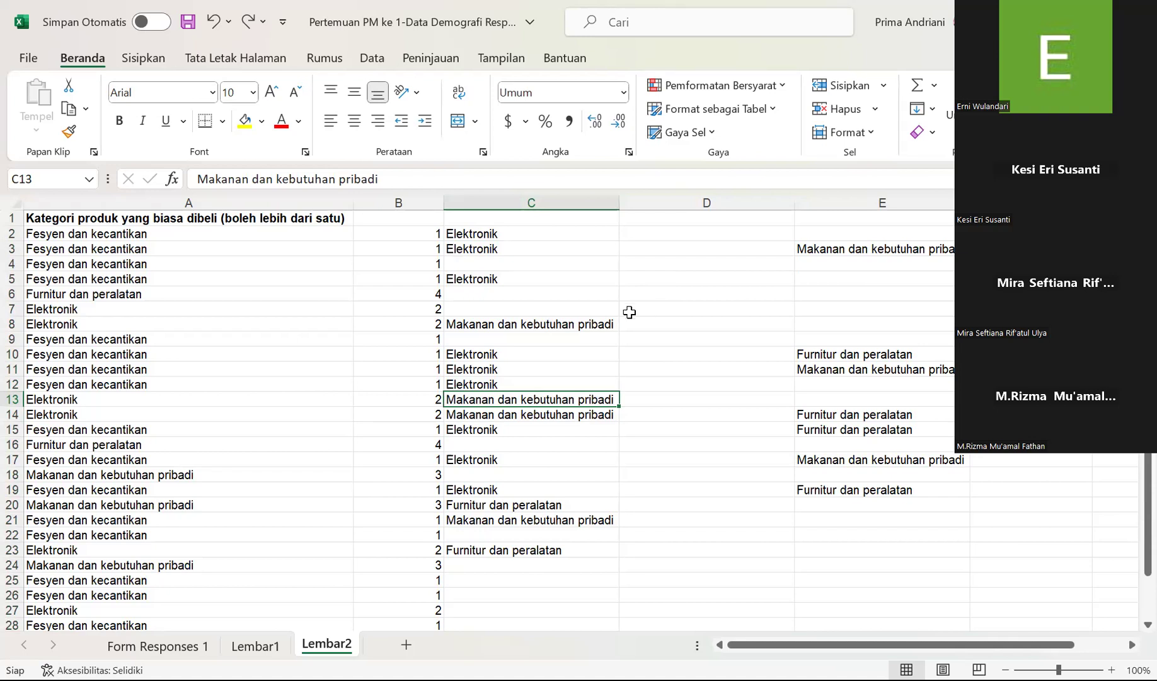
- Compare the coded and uncoded answer columns in Form Responses 1 with the split product categories in Lembar2
{"action": "left_click", "coordinate": [169, 647]}
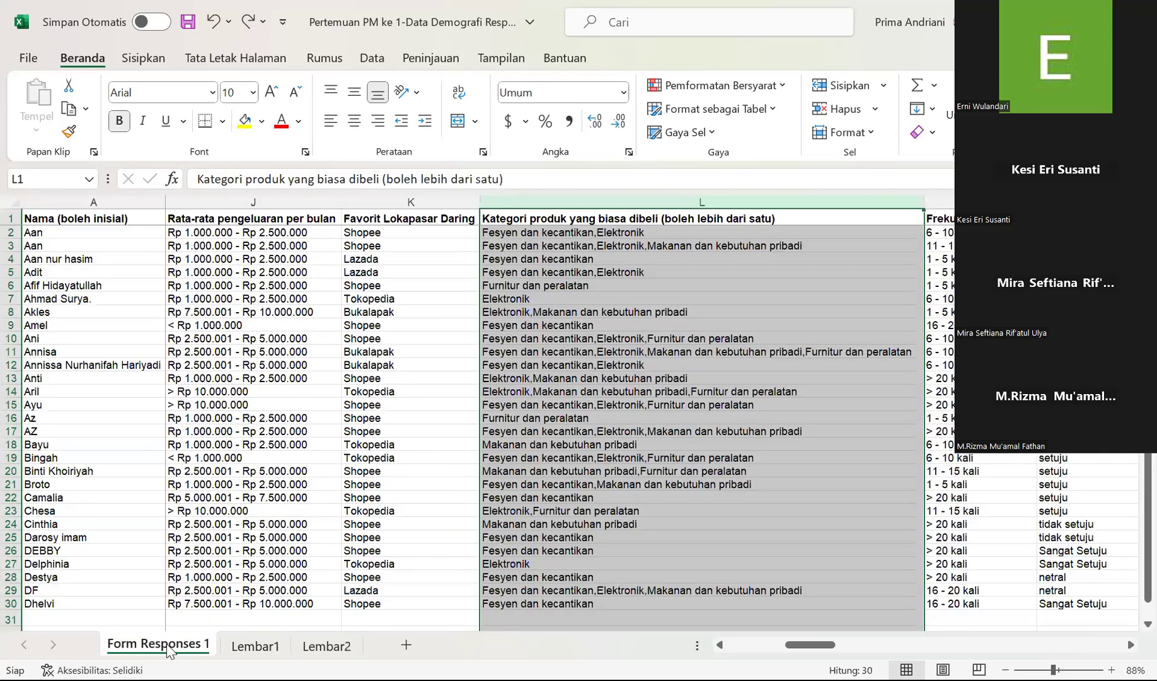
{"action": "scroll", "coordinate": [406, 420], "scroll_direction": "left", "scroll_amount": 6}
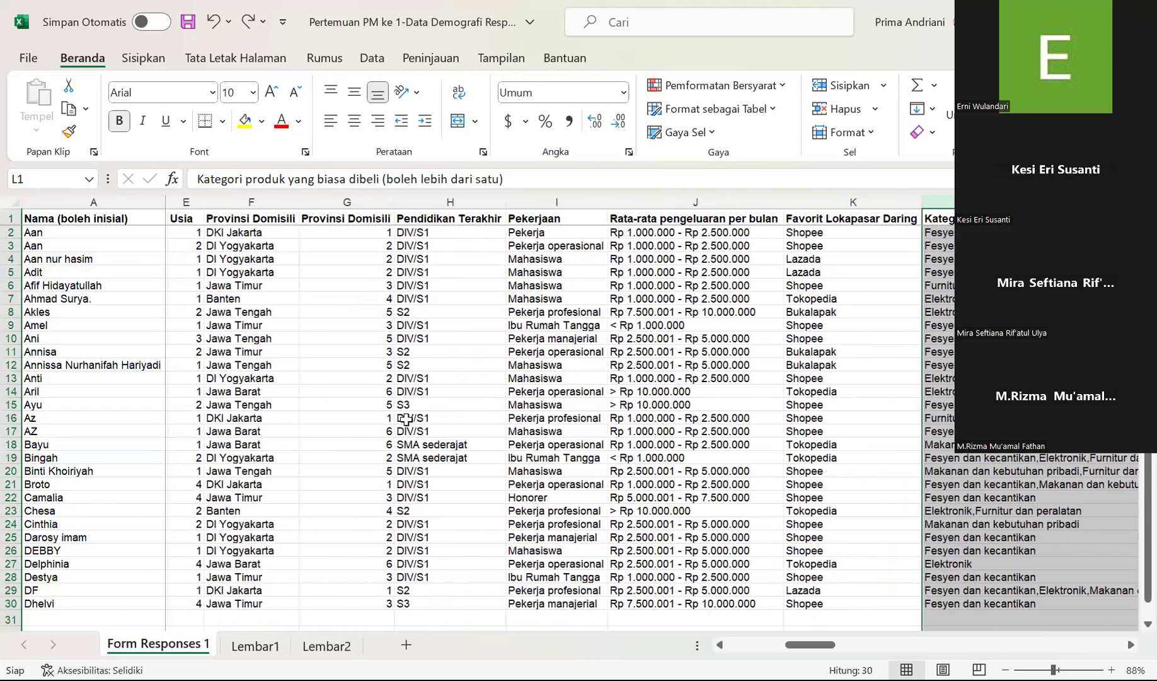
{"action": "scroll", "coordinate": [406, 420], "scroll_direction": "left", "scroll_amount": 4}
{"action": "scroll", "coordinate": [406, 419], "scroll_direction": "right", "scroll_amount": 8}
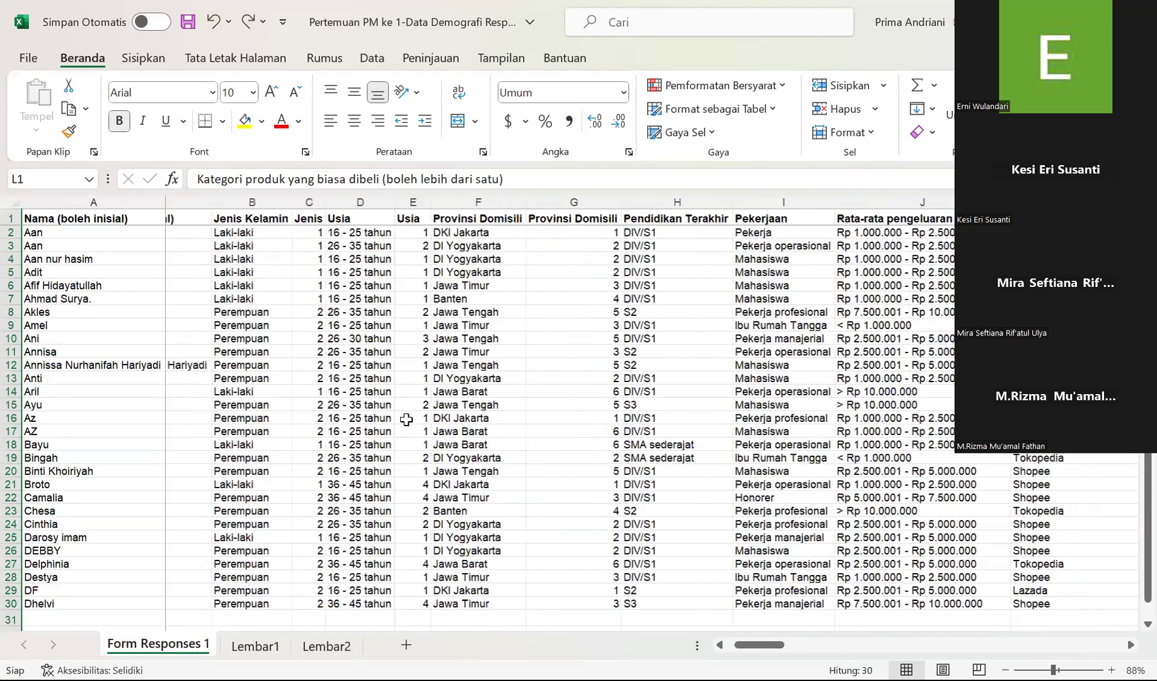
{"action": "scroll", "coordinate": [406, 419], "scroll_direction": "right", "scroll_amount": 4}
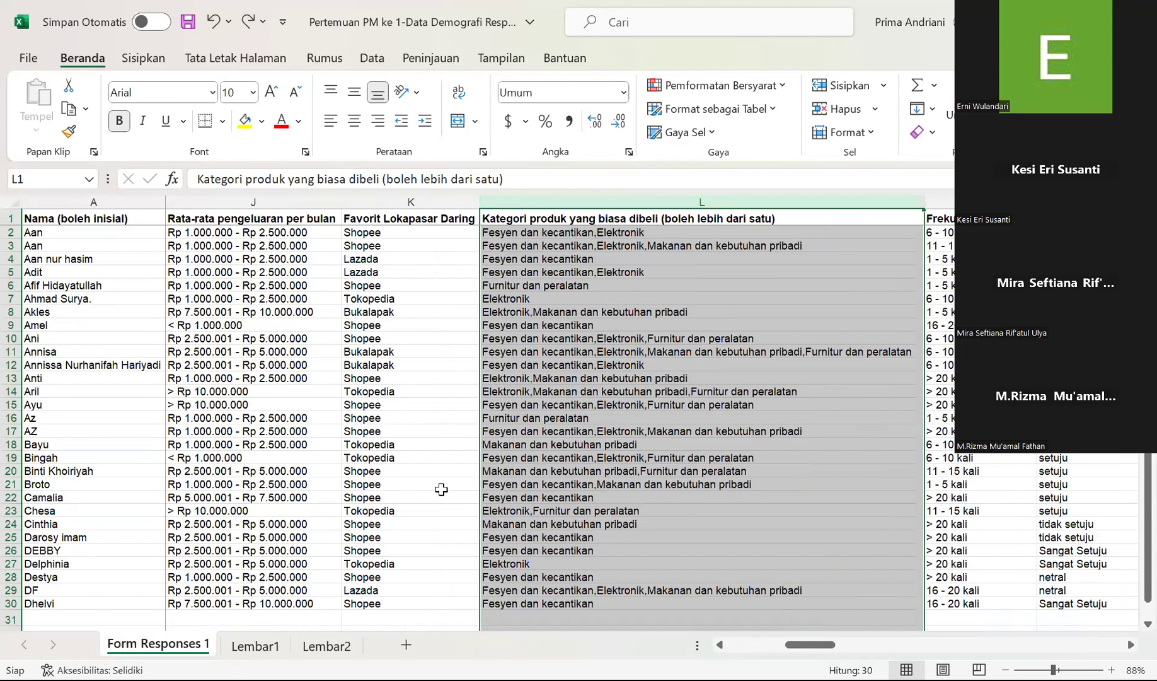
{"action": "left_click", "coordinate": [341, 644]}
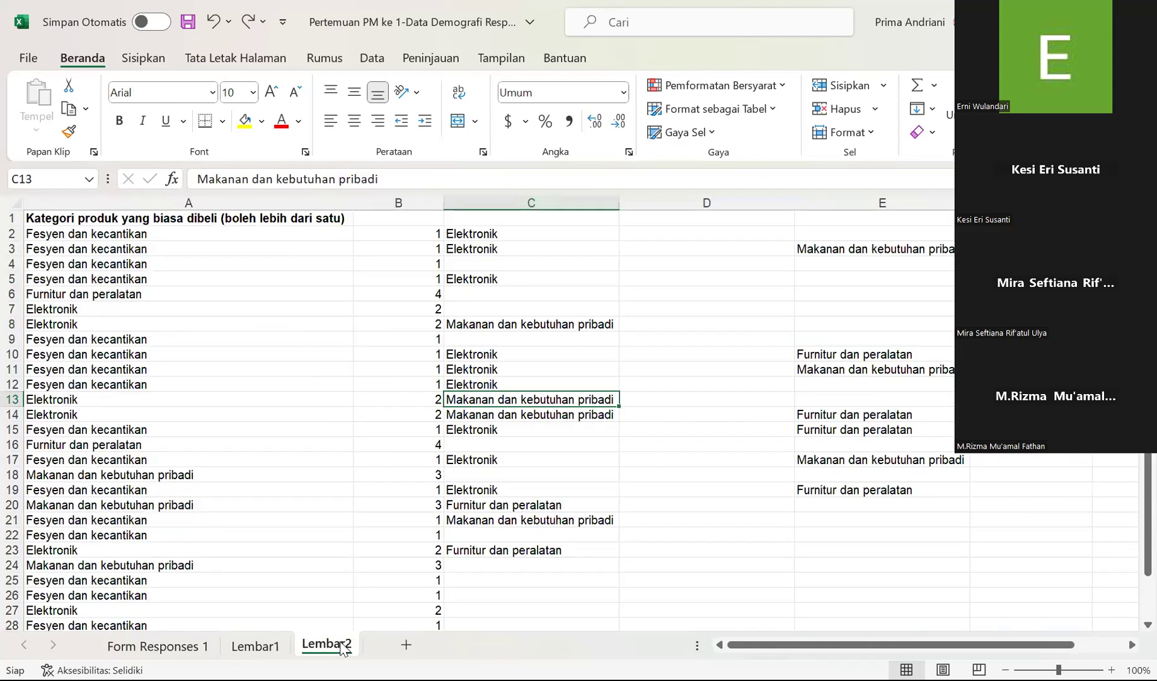
{"action": "left_click", "coordinate": [679, 230]}
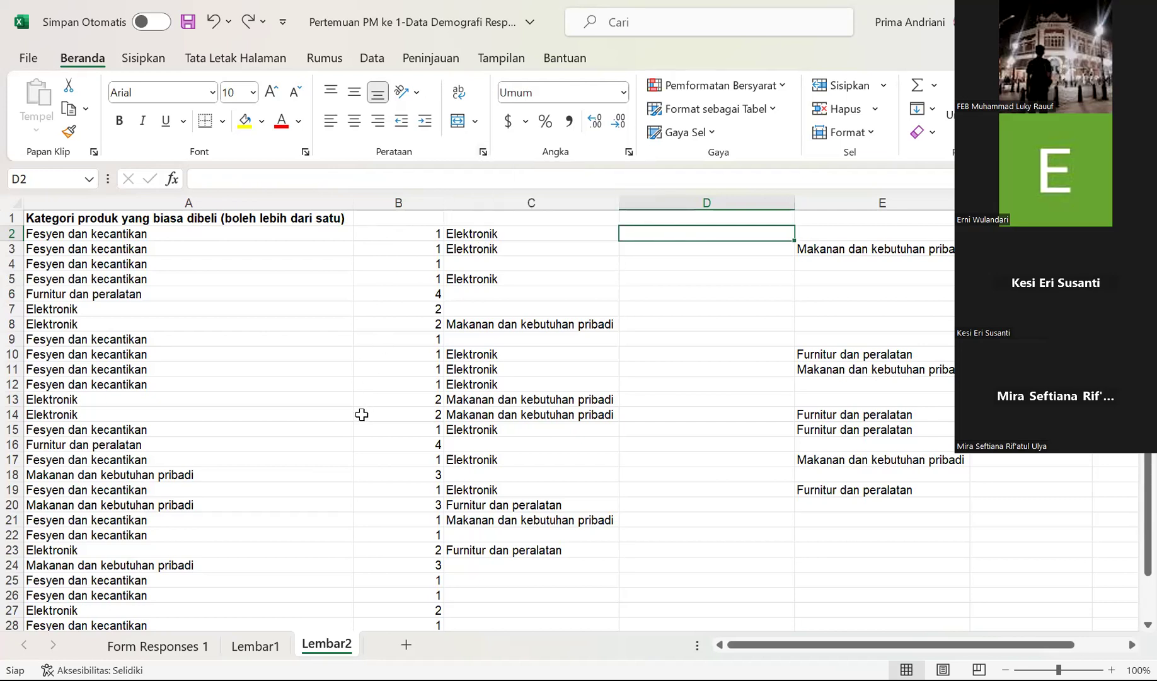
- Fit the width of the Jenis Kelamin code column C in Form Responses 1 to its contents
{"action": "left_click", "coordinate": [176, 648]}
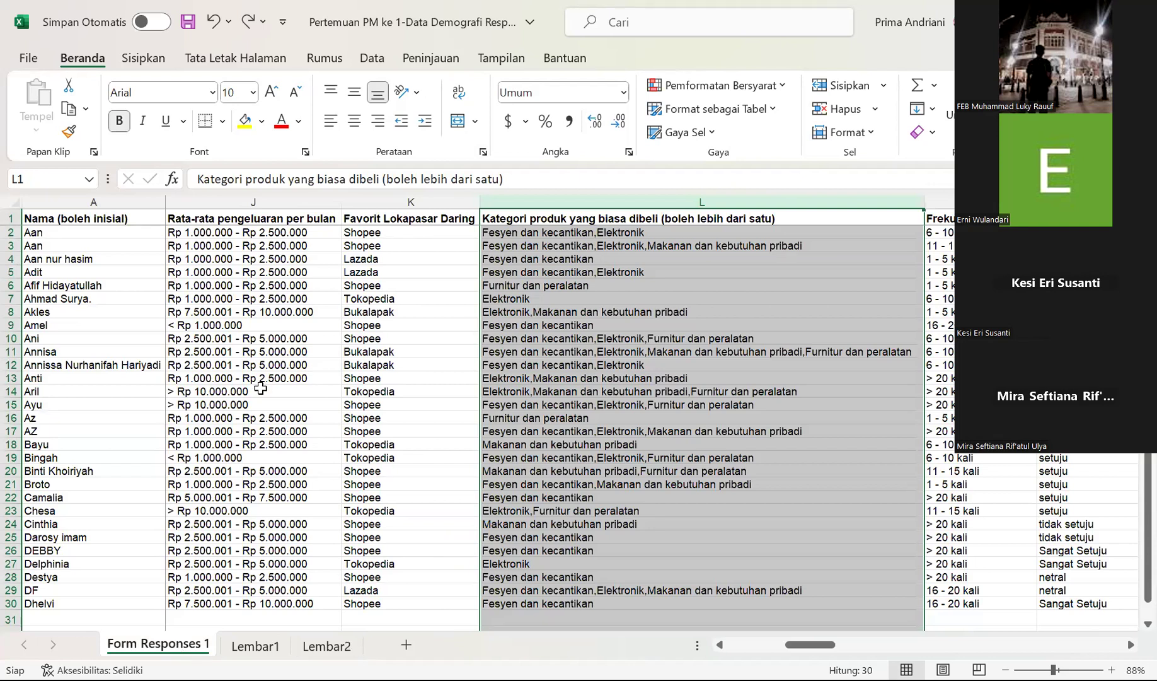
{"action": "scroll", "coordinate": [260, 388], "scroll_direction": "left", "scroll_amount": 6}
{"action": "scroll", "coordinate": [261, 388], "scroll_direction": "left", "scroll_amount": 3}
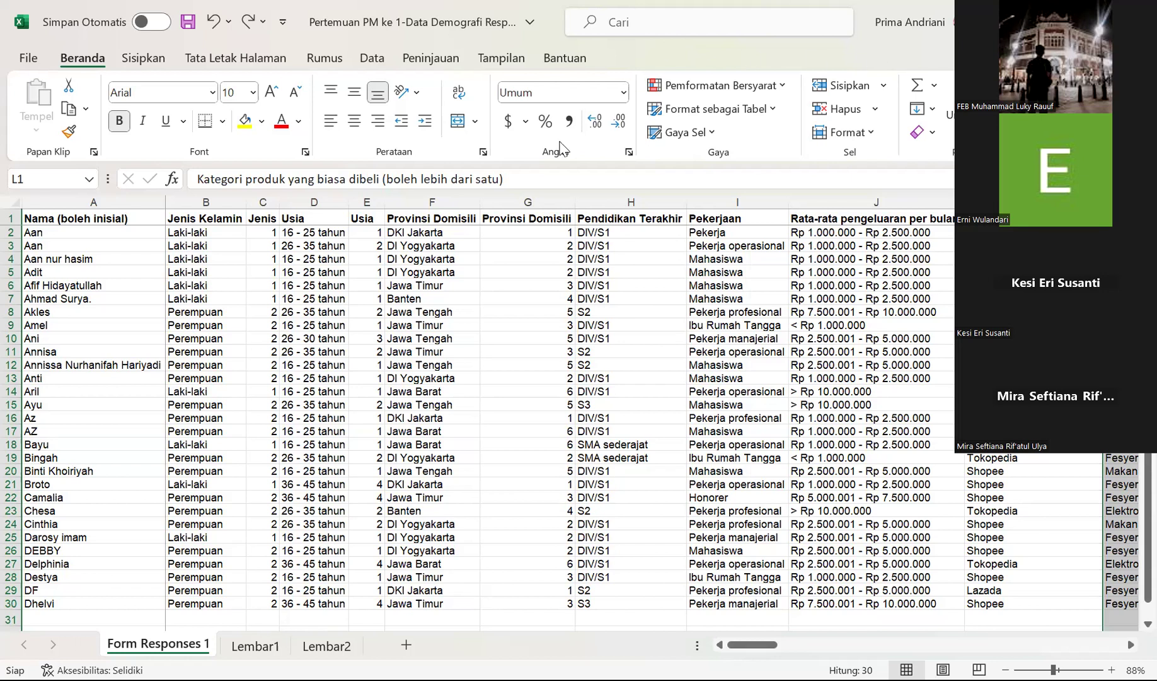
{"action": "double_click", "coordinate": [272, 202]}
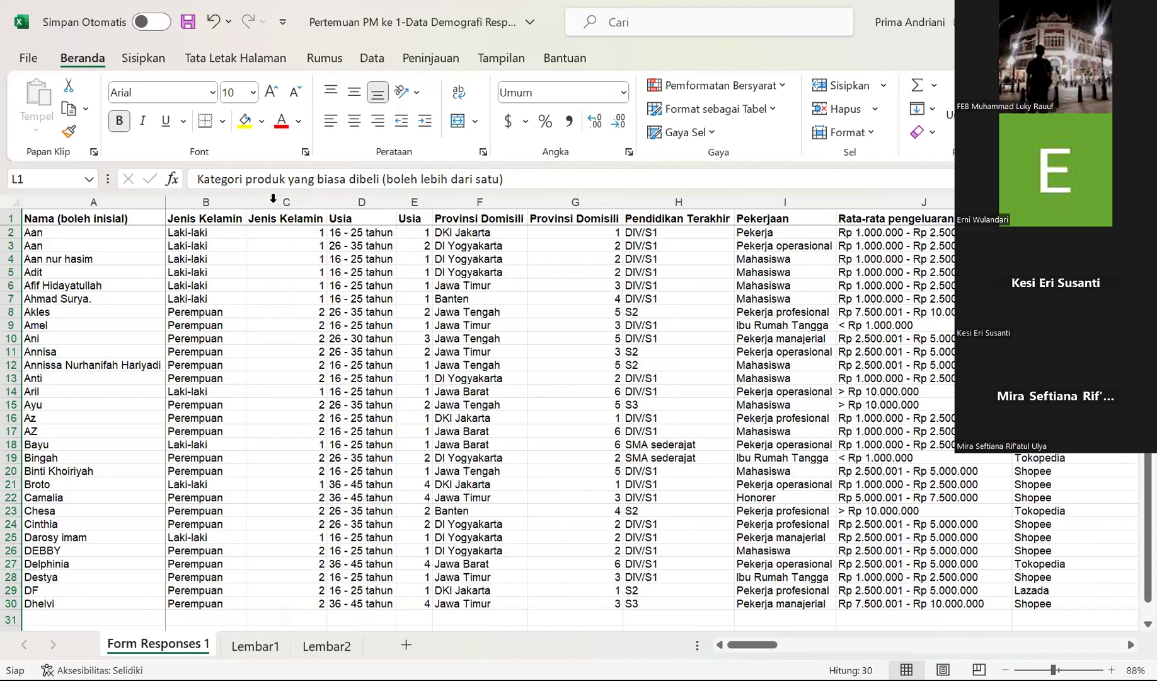
- Examine the gender code formula in C2 and the answer columns from Usia through the product categories to P1
{"action": "left_click", "coordinate": [295, 237]}
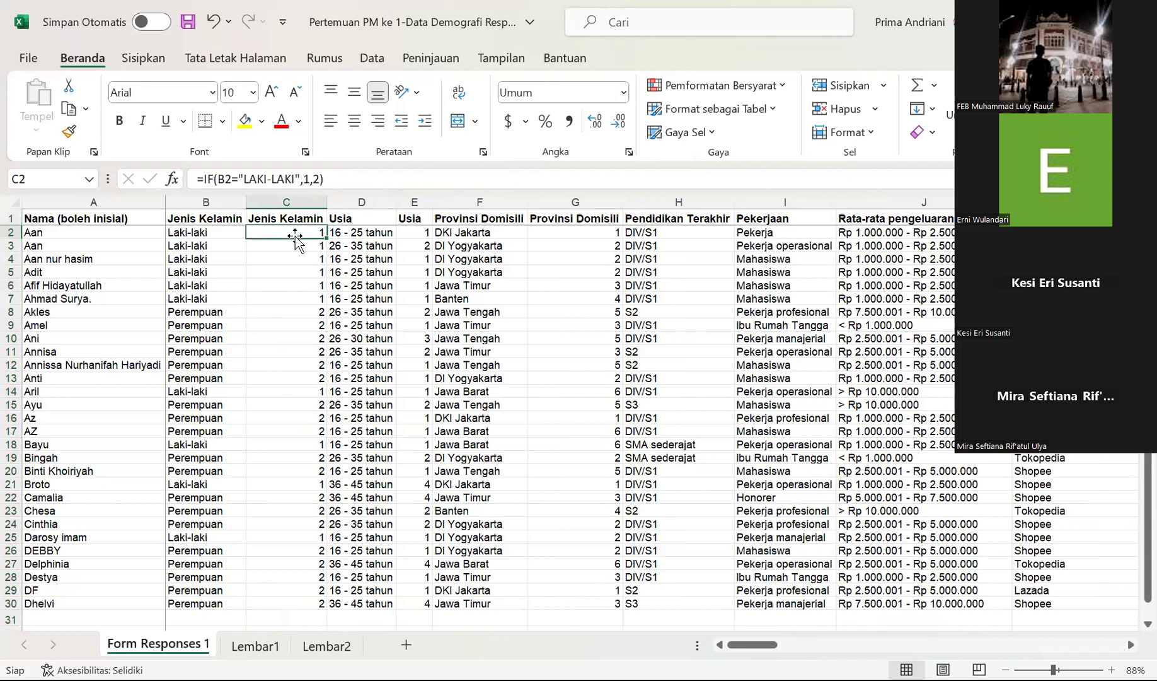
{"action": "left_click", "coordinate": [366, 246]}
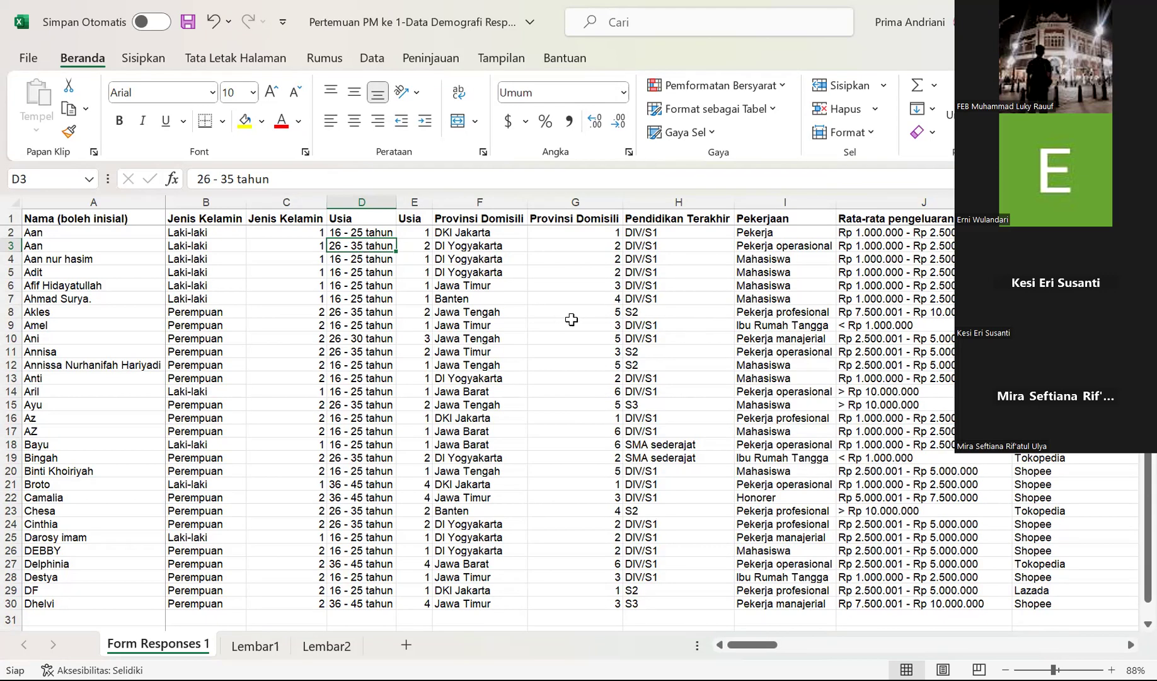
{"action": "scroll", "coordinate": [572, 319], "scroll_direction": "right", "scroll_amount": 2}
{"action": "scroll", "coordinate": [572, 320], "scroll_direction": "right", "scroll_amount": 1}
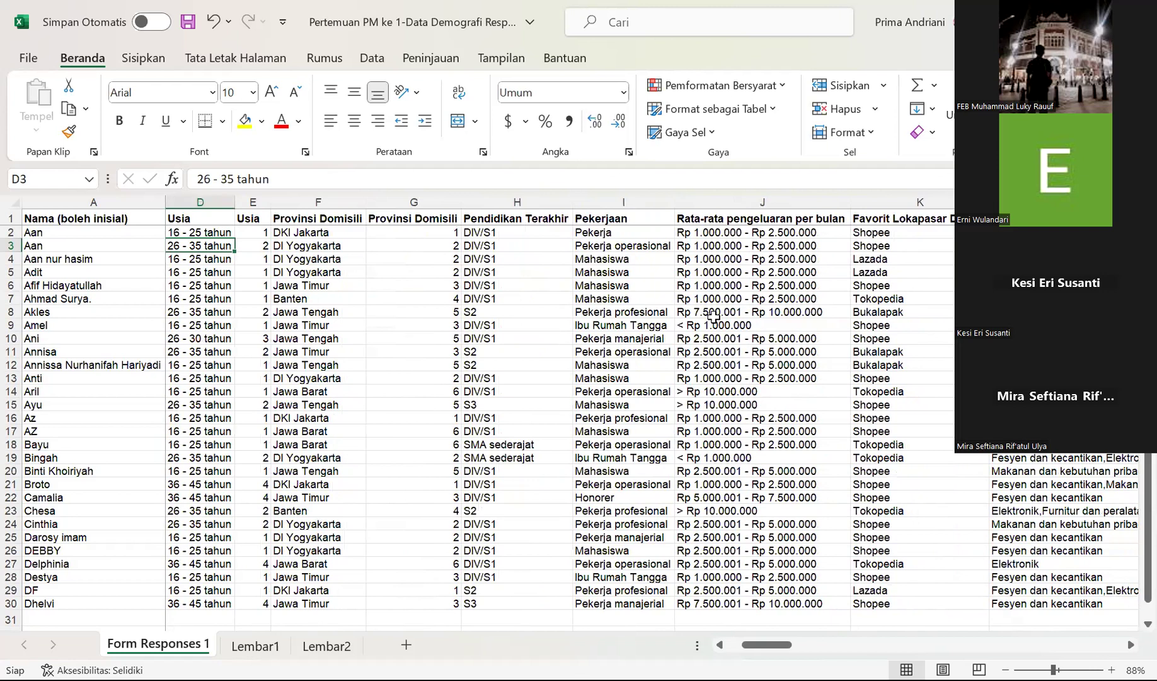
{"action": "scroll", "coordinate": [714, 317], "scroll_direction": "right", "scroll_amount": 4}
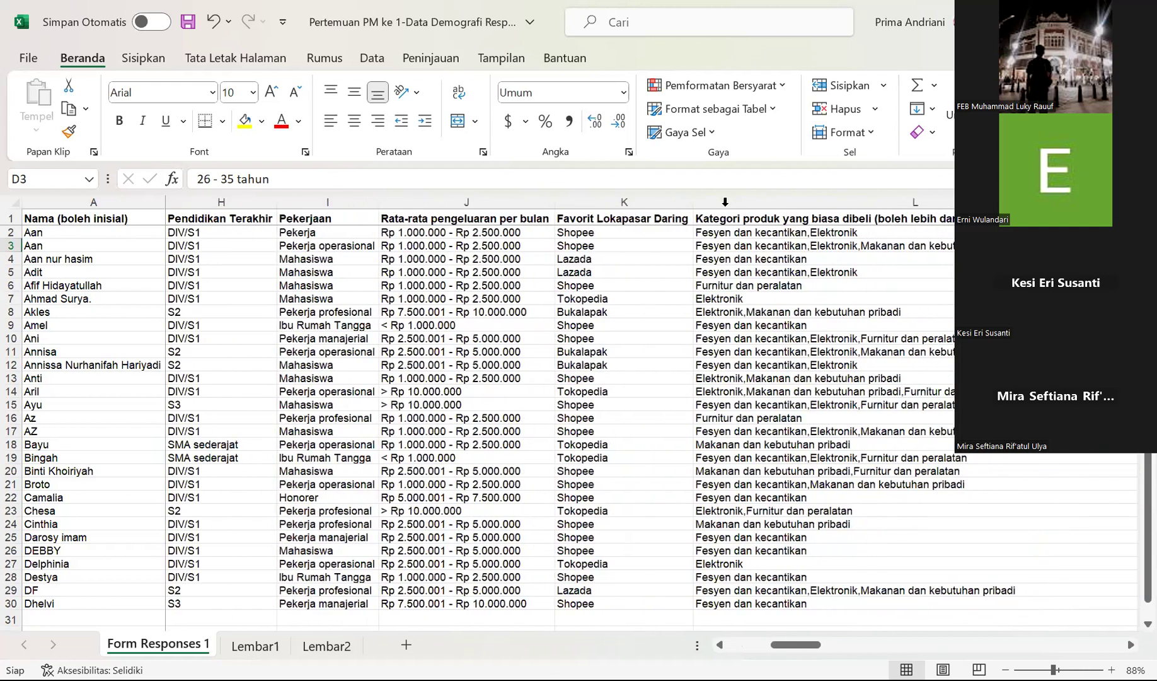
{"action": "left_click", "coordinate": [726, 196]}
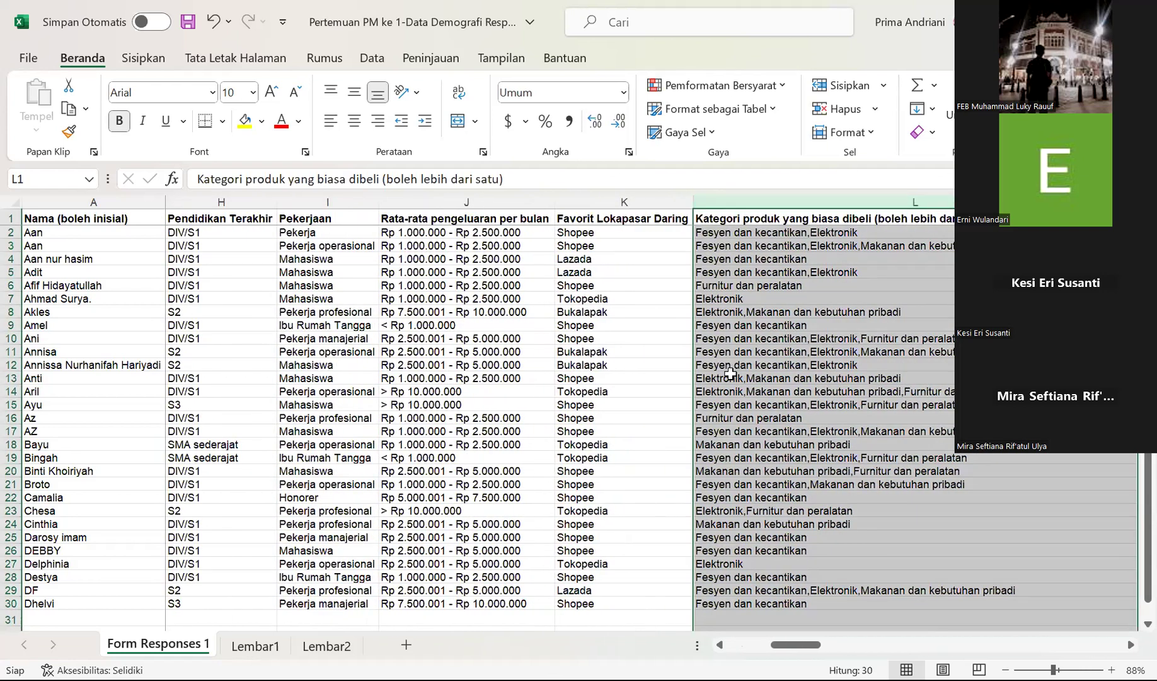
{"action": "scroll", "coordinate": [730, 374], "scroll_direction": "right", "scroll_amount": 3}
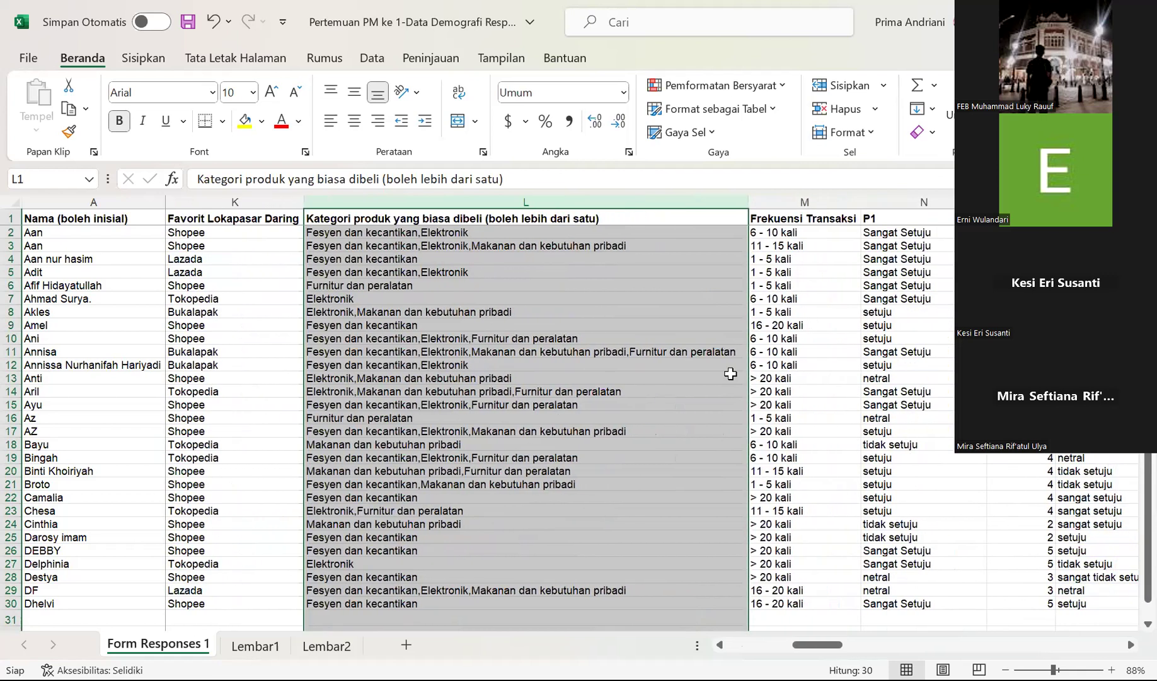
{"action": "scroll", "coordinate": [730, 374], "scroll_direction": "right", "scroll_amount": 5}
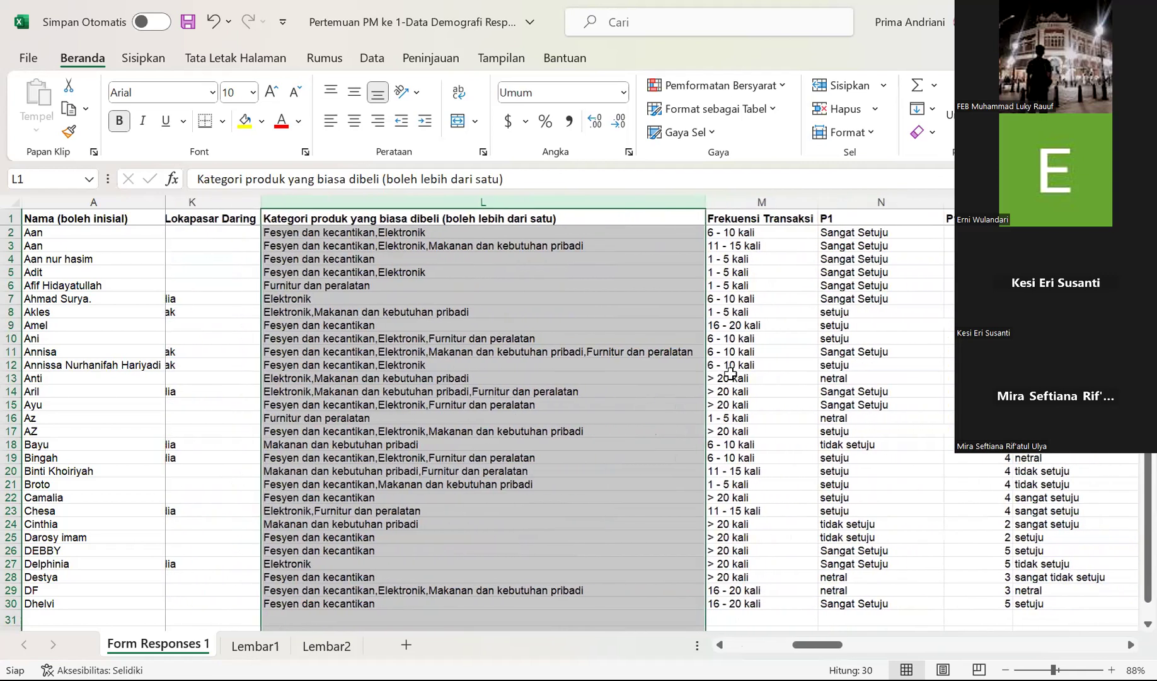
- Compare the demographic, product category and P1 to P3 answer columns in Form Responses 1 with the code tables in Lembar1
{"action": "scroll", "coordinate": [730, 374], "scroll_direction": "right", "scroll_amount": 2}
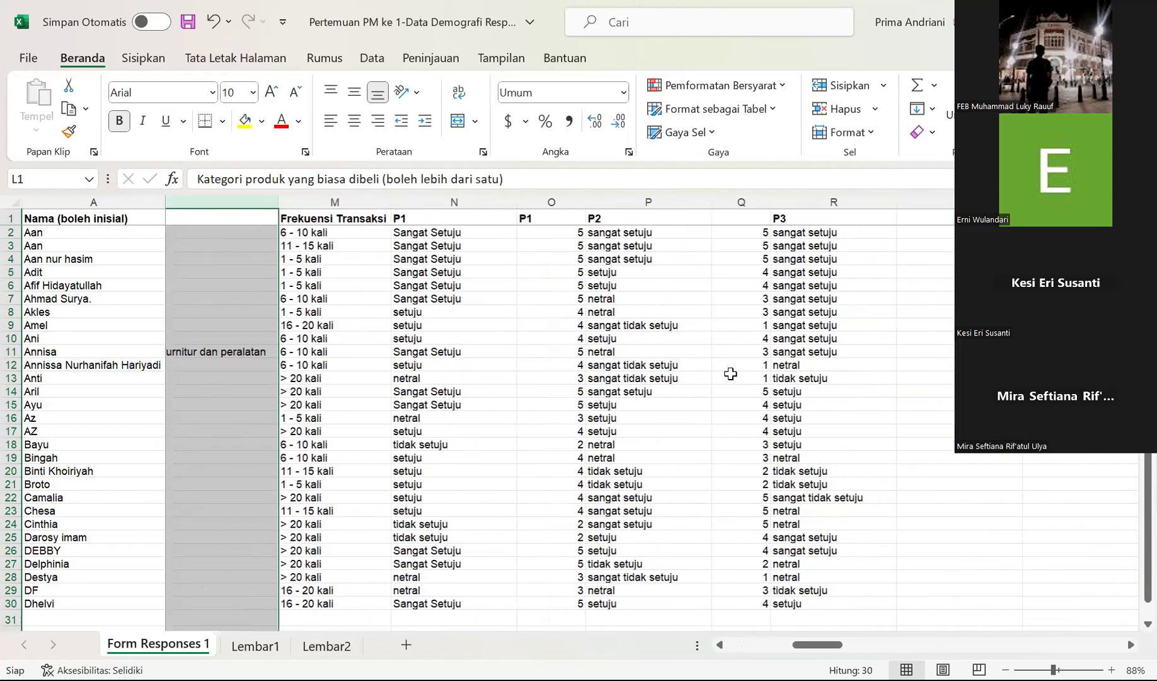
{"action": "scroll", "coordinate": [730, 374], "scroll_direction": "left", "scroll_amount": 10}
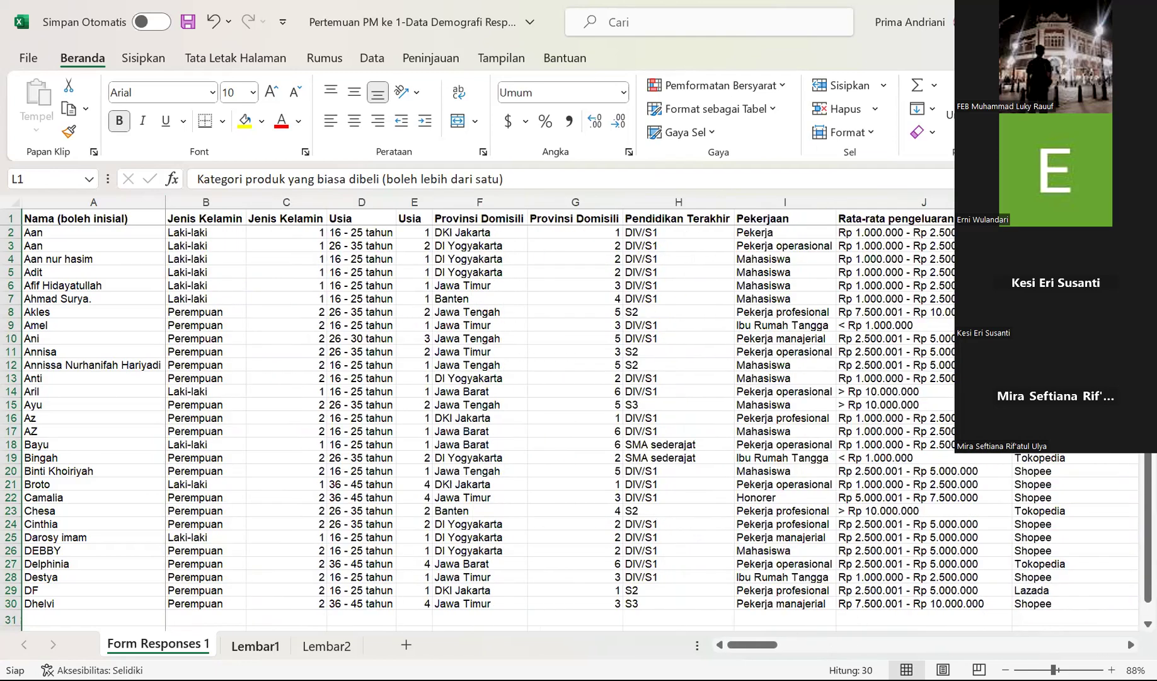
{"action": "left_click", "coordinate": [254, 645]}
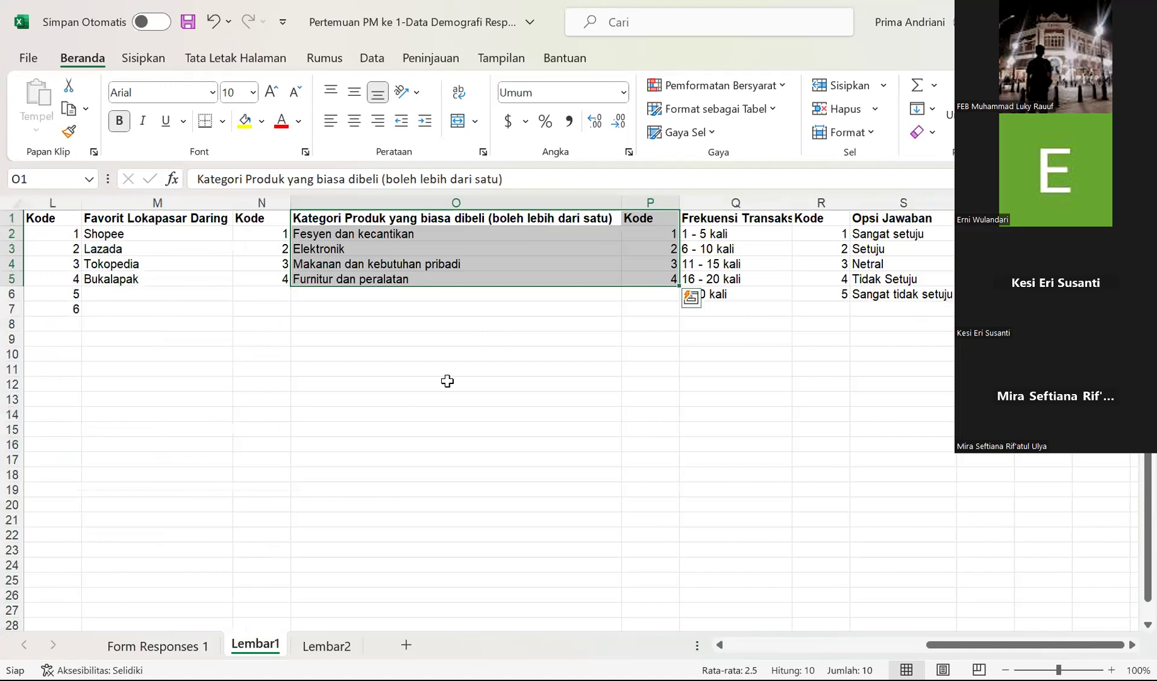
{"action": "left_click", "coordinate": [440, 430]}
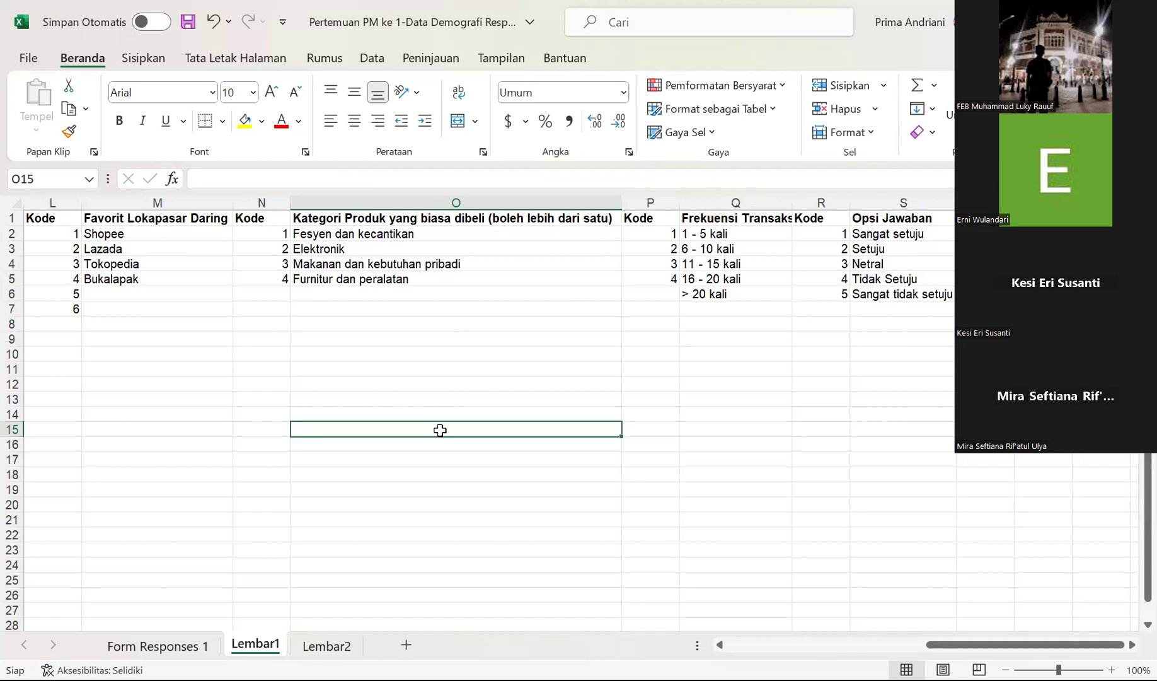
{"action": "scroll", "coordinate": [440, 430], "scroll_direction": "left", "scroll_amount": 5}
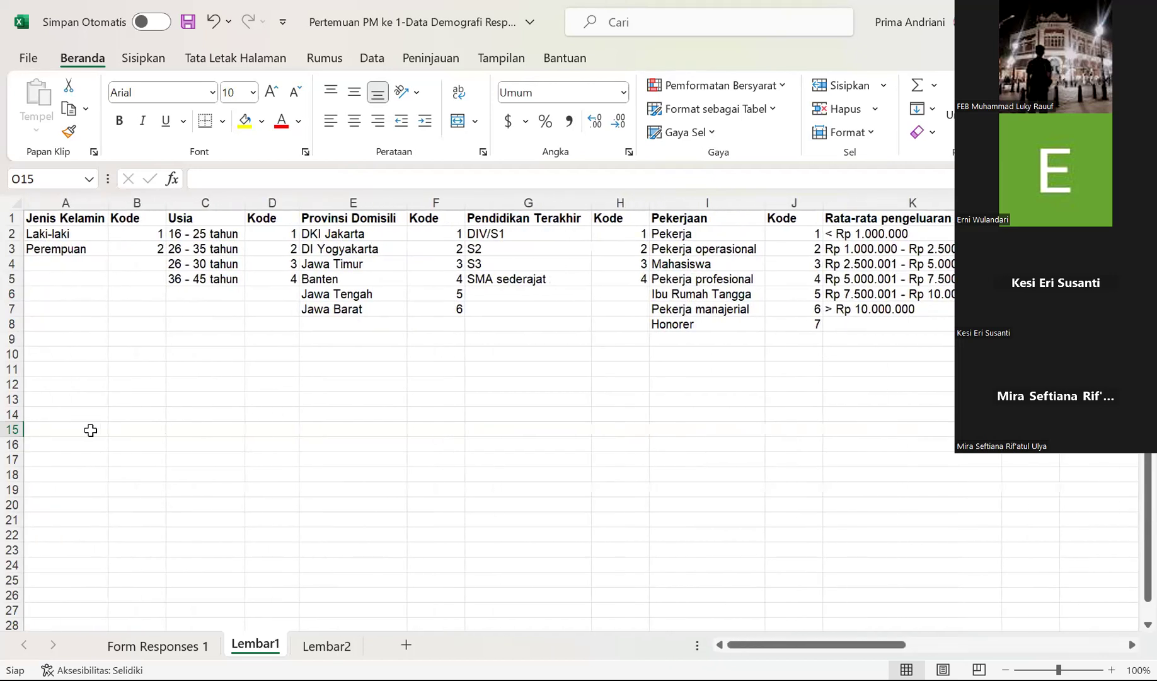
{"action": "left_click", "coordinate": [155, 644]}
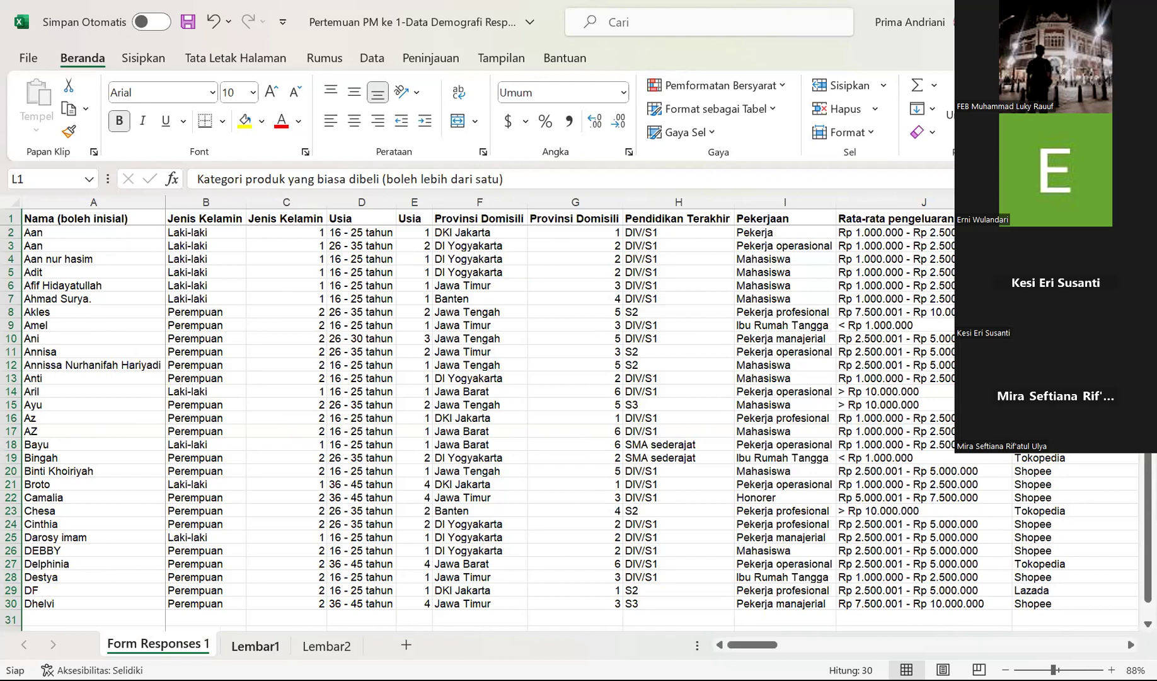
{"action": "left_click", "coordinate": [256, 645]}
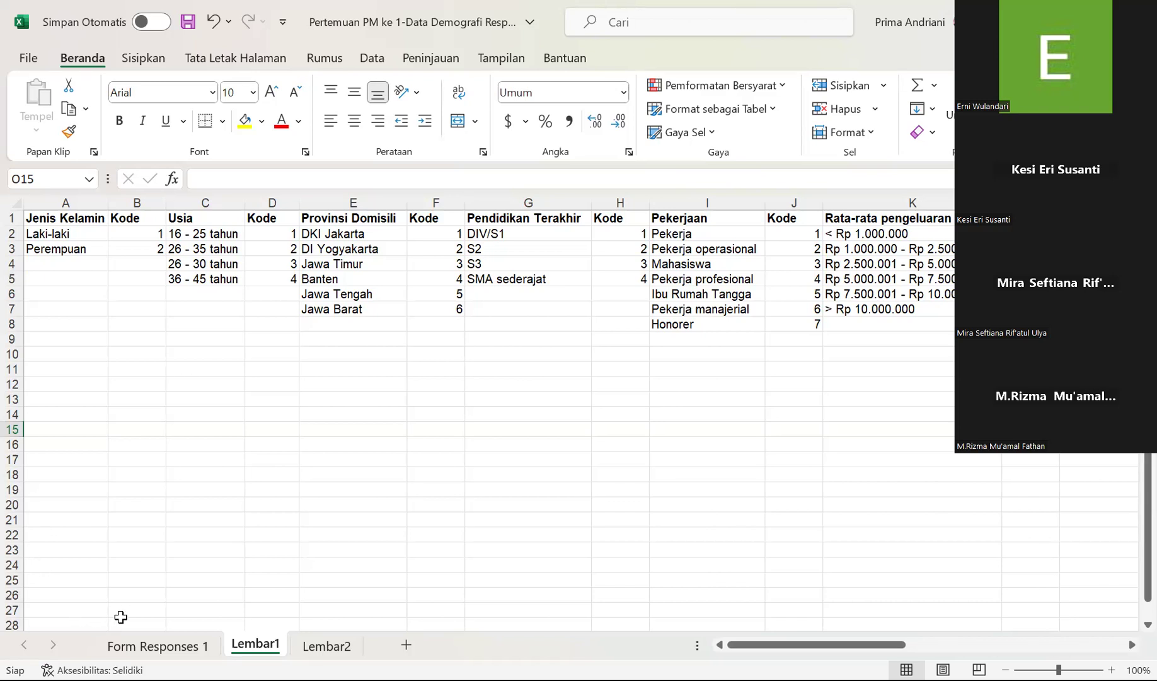
{"action": "left_click", "coordinate": [182, 644]}
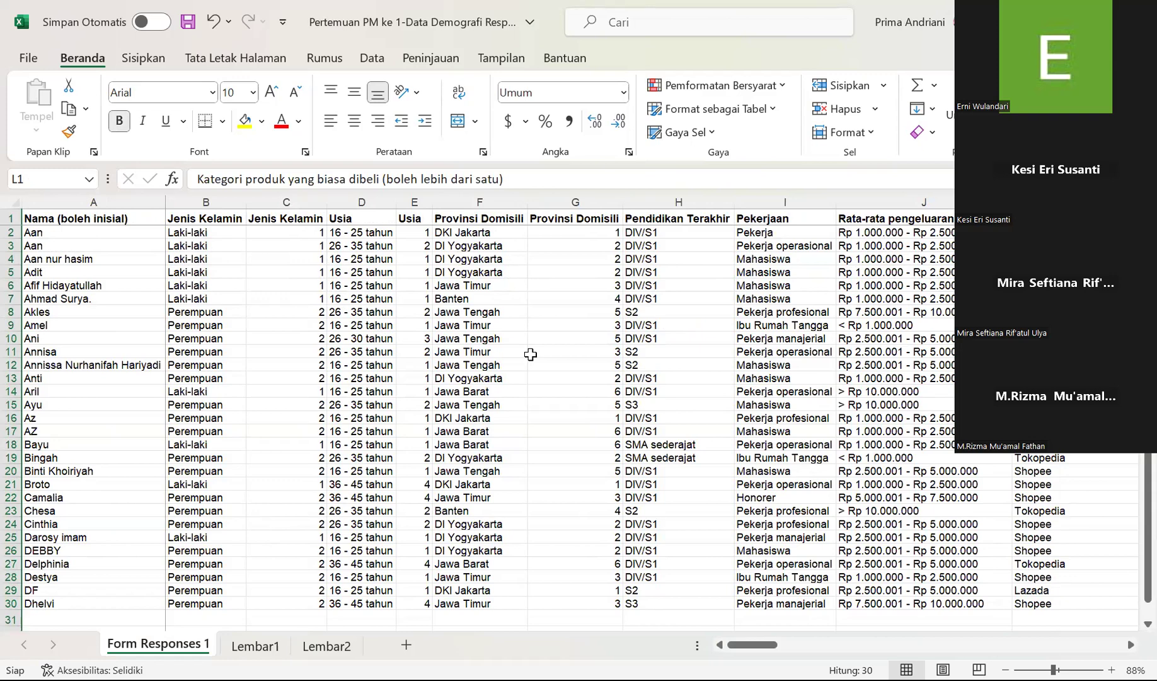
{"action": "scroll", "coordinate": [530, 355], "scroll_direction": "right", "scroll_amount": 8}
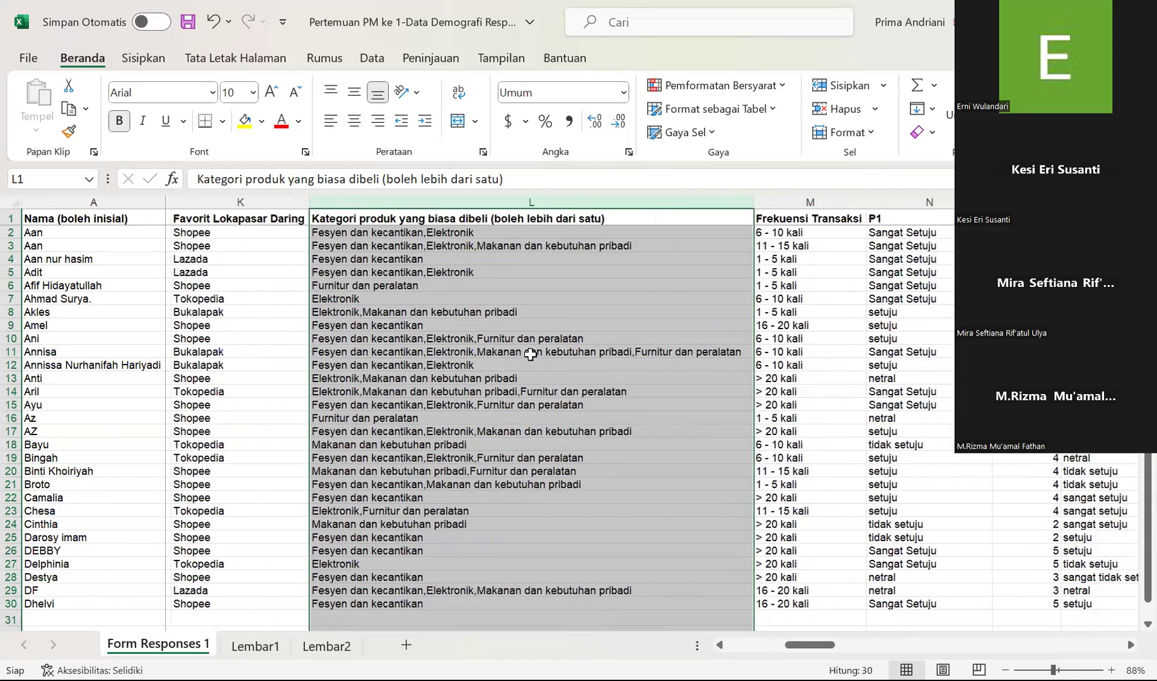
{"action": "scroll", "coordinate": [530, 355], "scroll_direction": "right", "scroll_amount": 1}
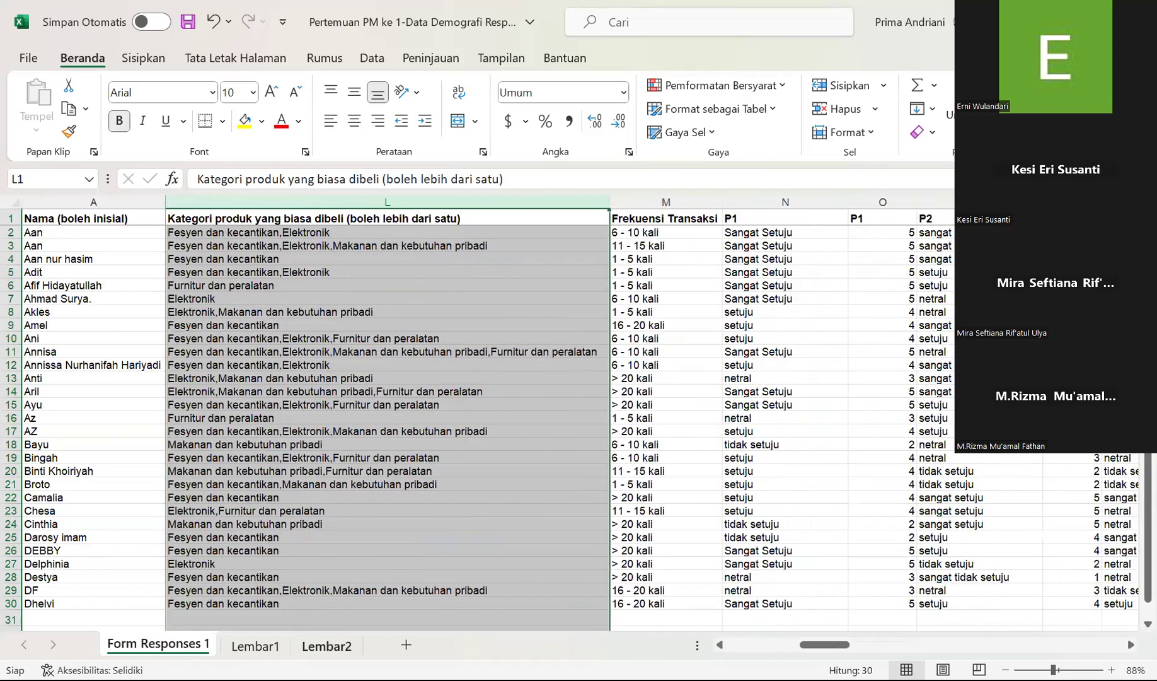
- Clear the split product categories and their codes from columns A to C of Lembar2
{"action": "left_click", "coordinate": [326, 645]}
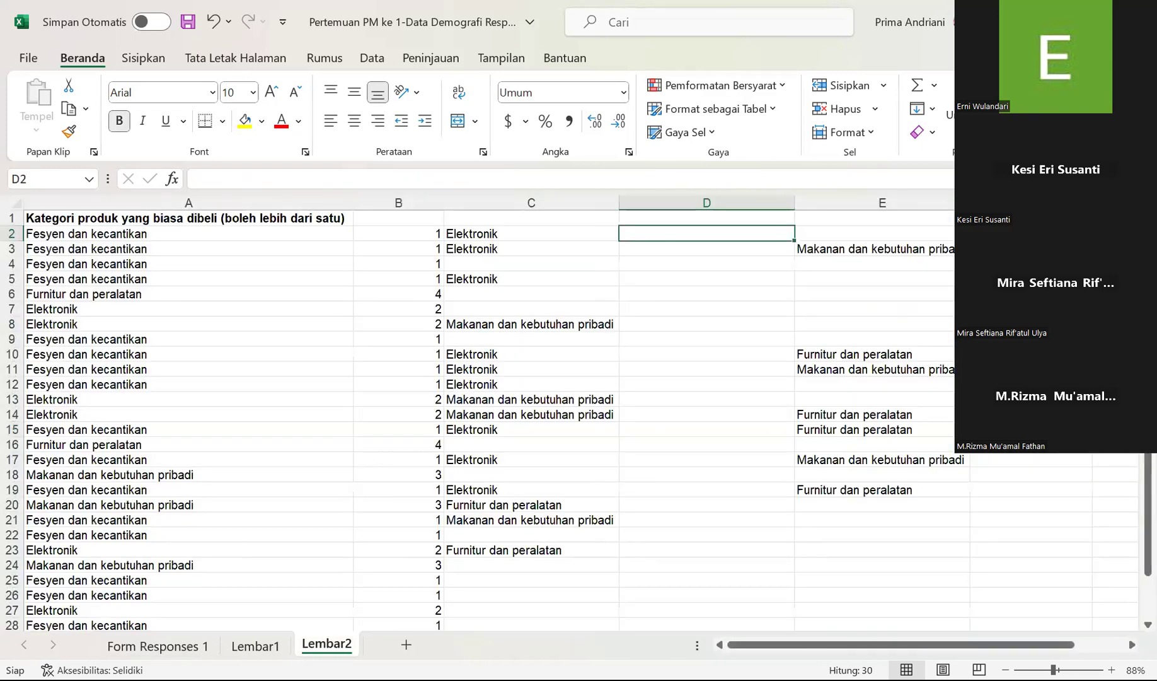
{"action": "left_click", "coordinate": [78, 222]}
{"action": "key", "text": "ctrl+shift+Right"}
{"action": "key", "text": "ctrl+shift+Down"}
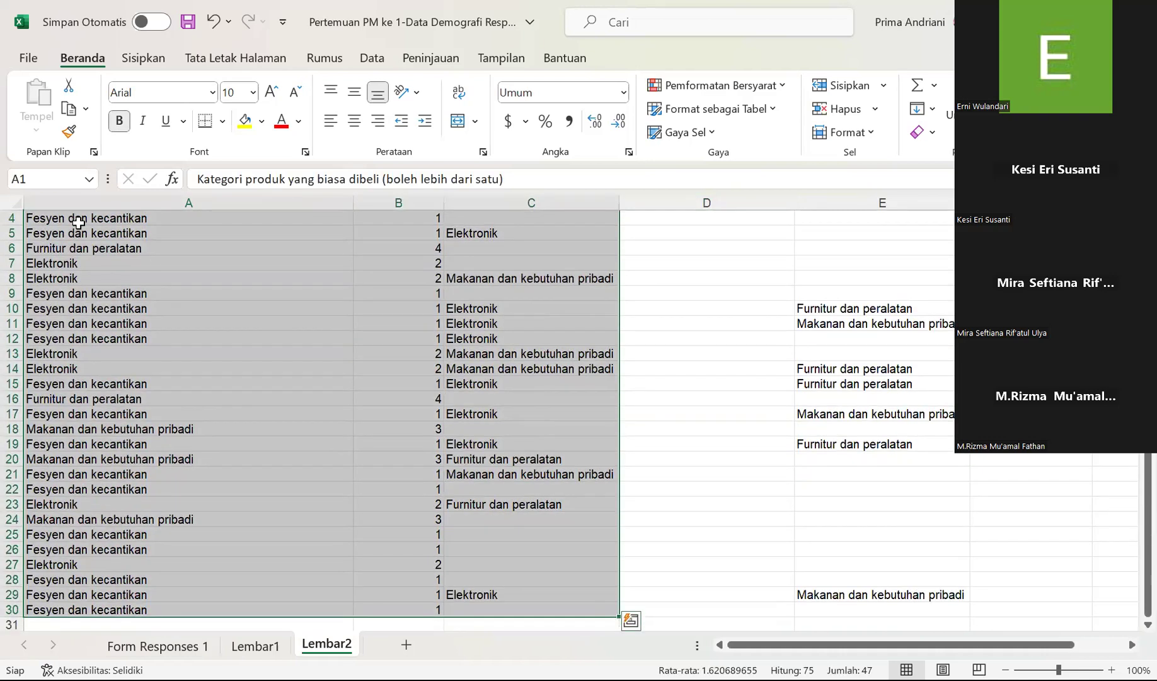
{"action": "left_click", "coordinate": [224, 201]}
{"action": "left_click", "coordinate": [669, 197]}
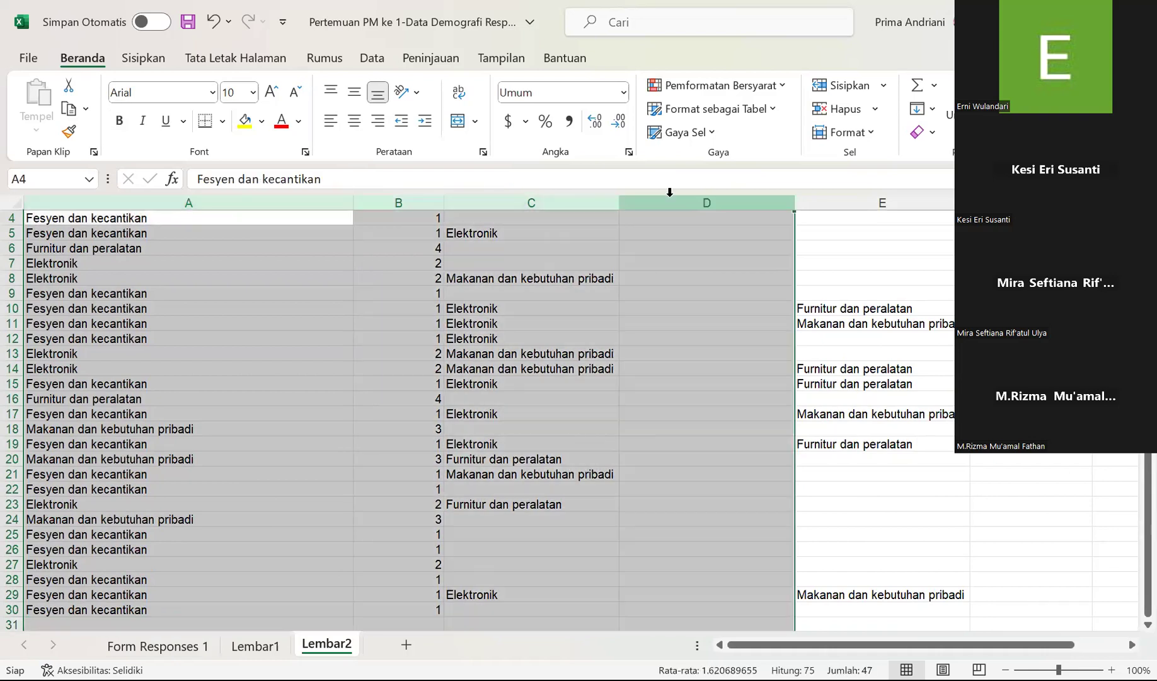
{"action": "left_click", "coordinate": [589, 308]}
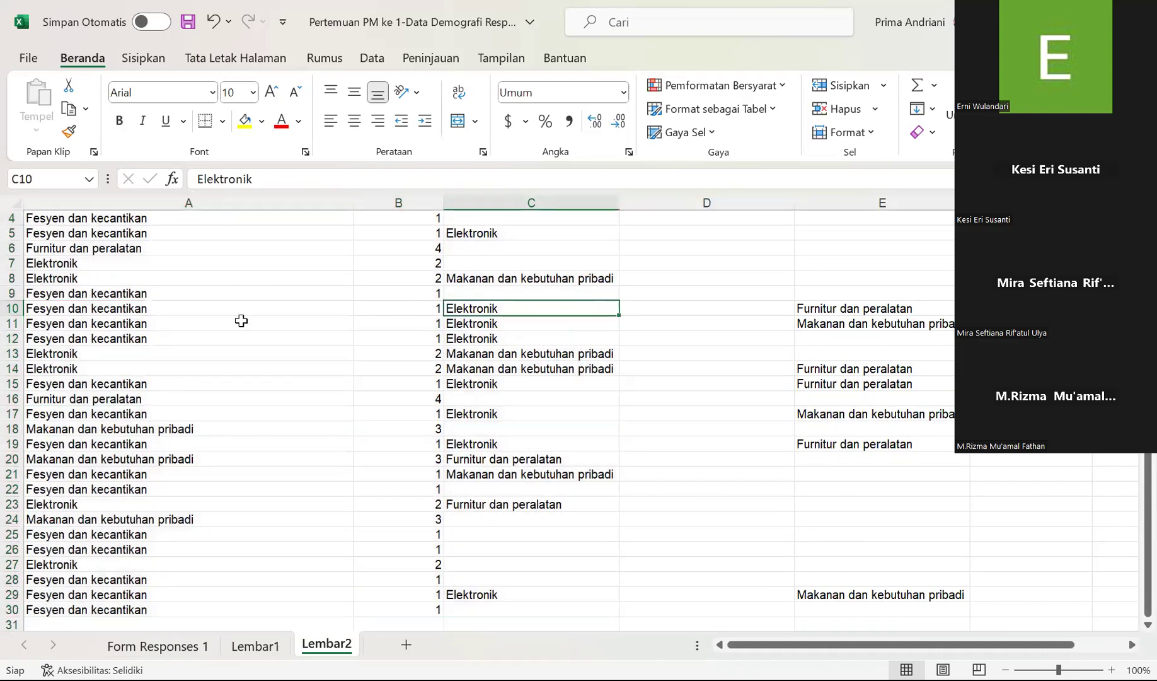
{"action": "key", "text": "ctrl+a"}
{"action": "key", "text": "Delete"}
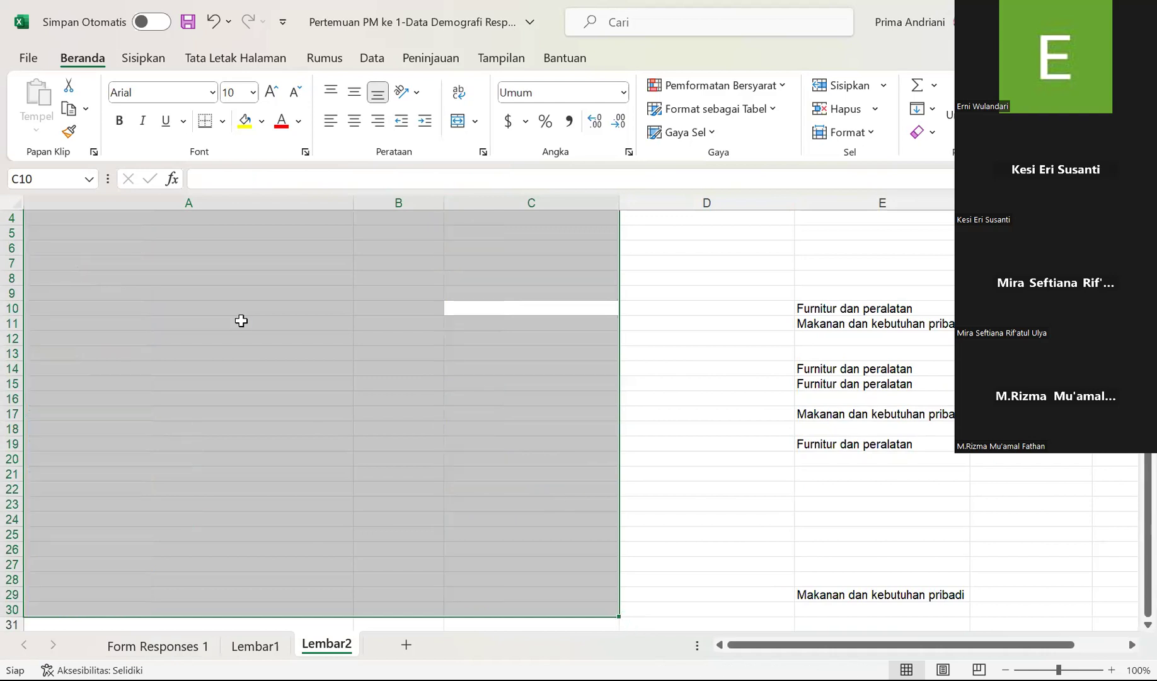
- Clear the remaining split product answers from columns E and F of Lembar2
{"action": "scroll", "coordinate": [241, 321], "scroll_direction": "right", "scroll_amount": 5}
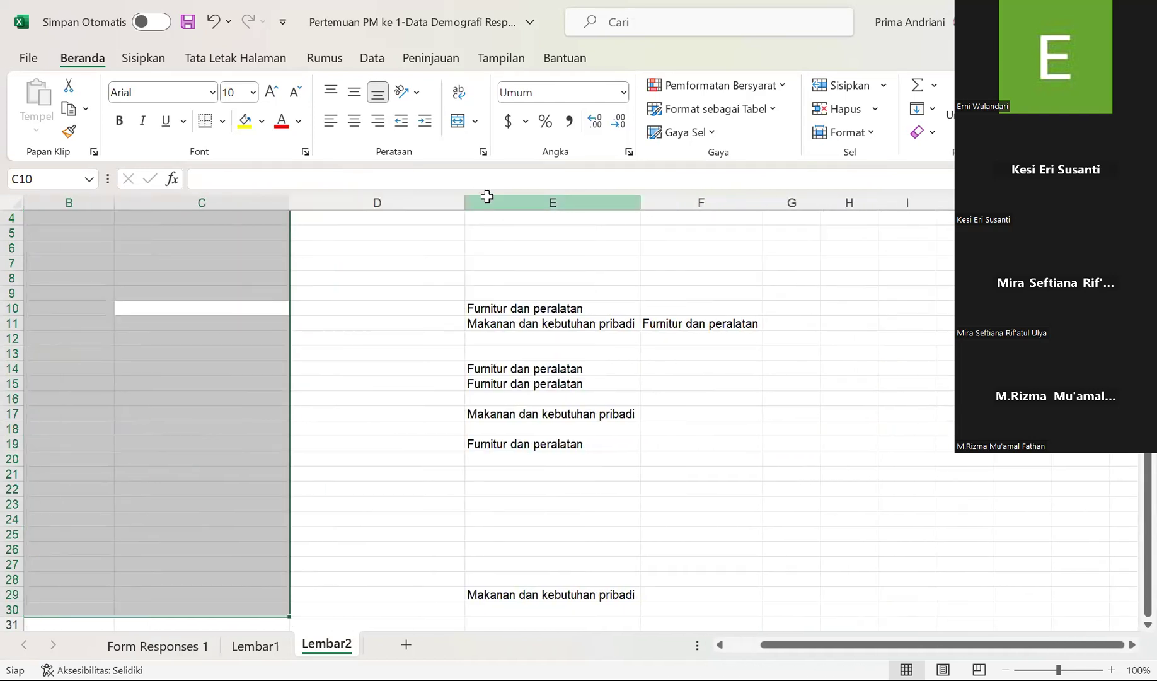
{"action": "left_click", "coordinate": [487, 197]}
{"action": "key", "text": "Delete"}
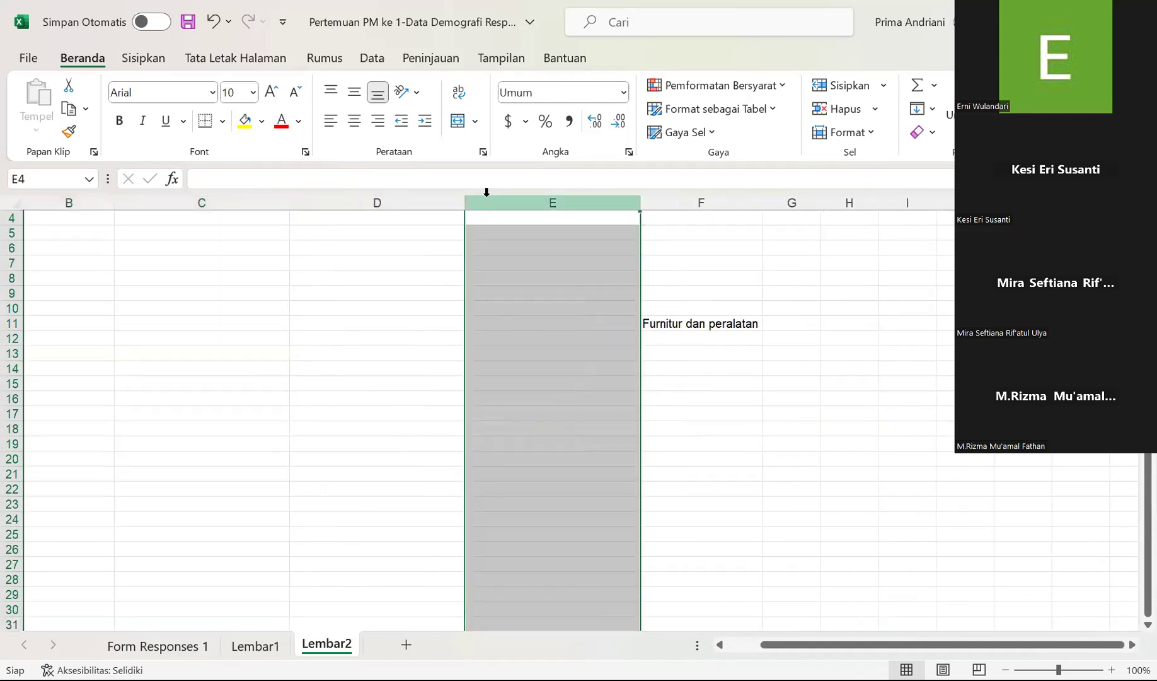
{"action": "left_click", "coordinate": [669, 197]}
{"action": "key", "text": "Delete"}
{"action": "scroll", "coordinate": [511, 409], "scroll_direction": "up", "scroll_amount": 1}
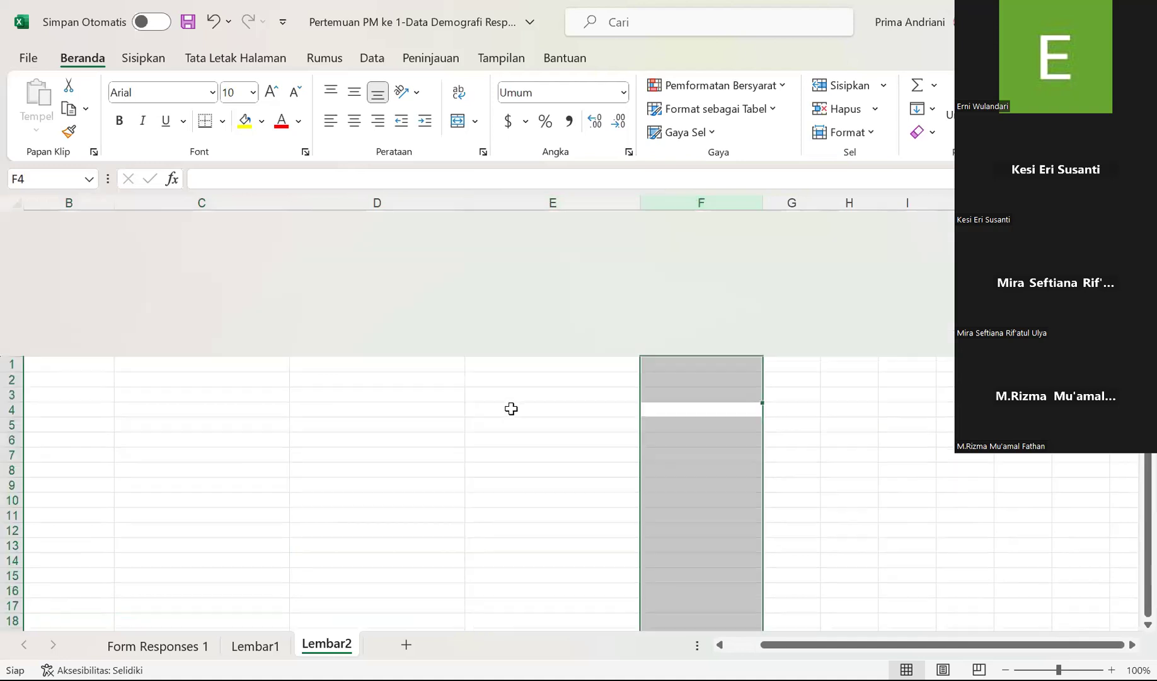
- Copy product category column L of Form Responses 1 and try Text to Columns on the empty cell F1 of Lembar2
{"action": "left_click", "coordinate": [191, 651]}
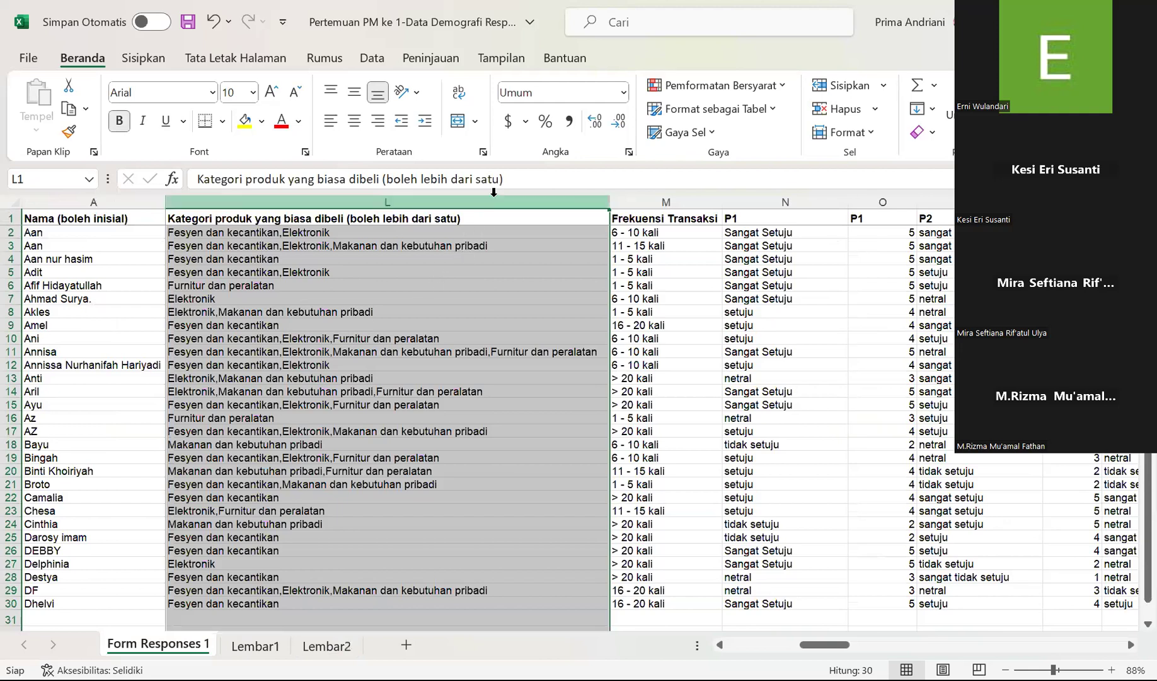
{"action": "key", "text": "ctrl+c"}
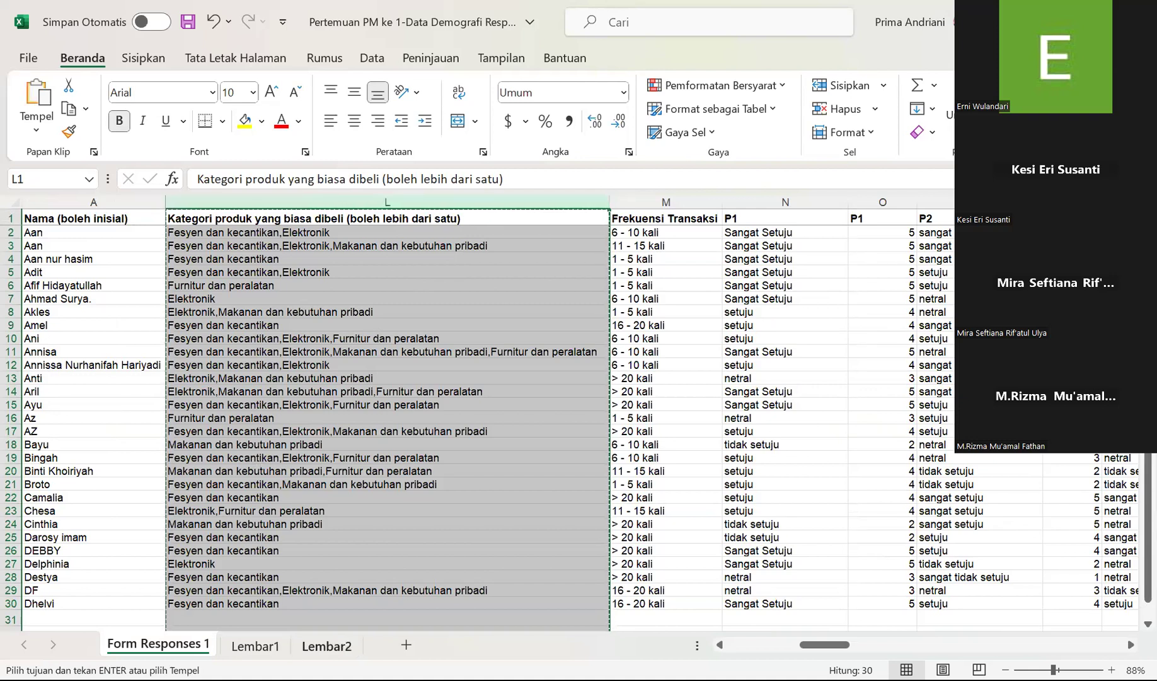
{"action": "left_click", "coordinate": [326, 645]}
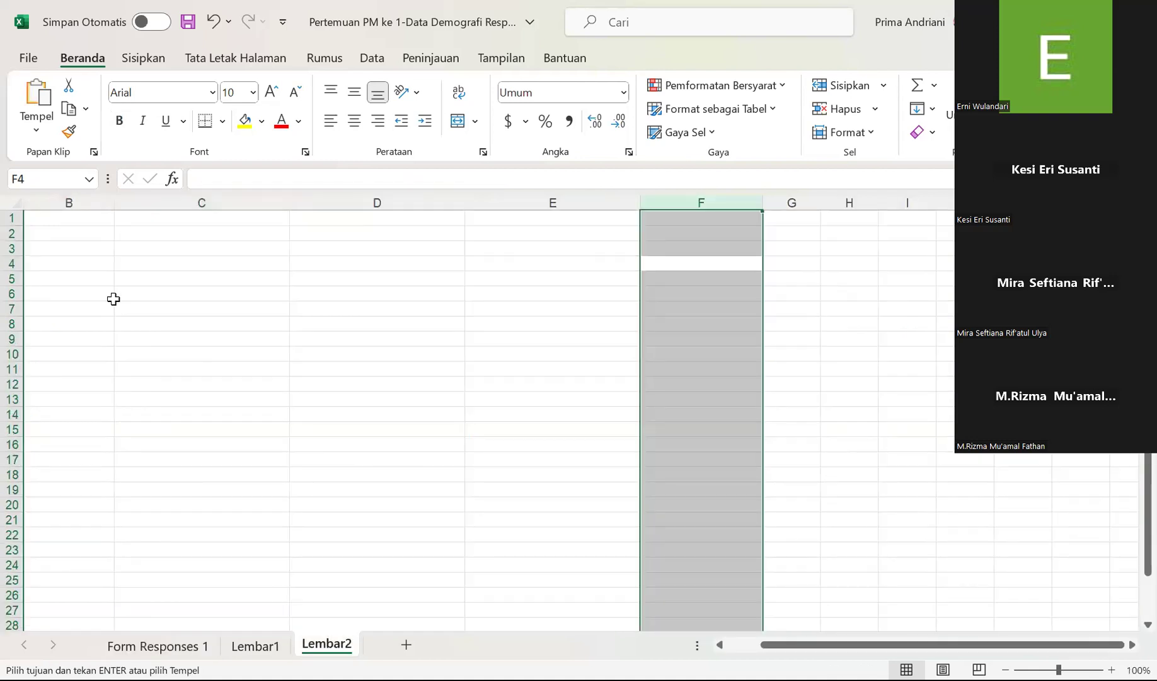
{"action": "left_click", "coordinate": [61, 218]}
{"action": "scroll", "coordinate": [61, 219], "scroll_direction": "right", "scroll_amount": 3}
{"action": "scroll", "coordinate": [61, 218], "scroll_direction": "right", "scroll_amount": 2}
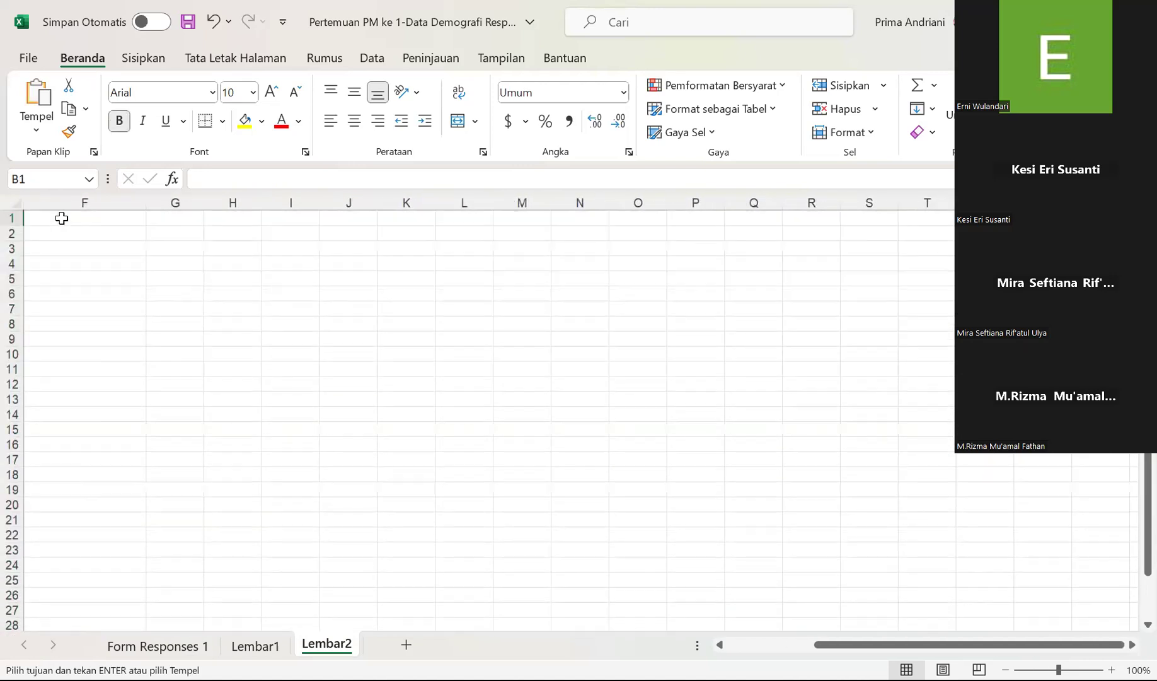
{"action": "left_click", "coordinate": [61, 218]}
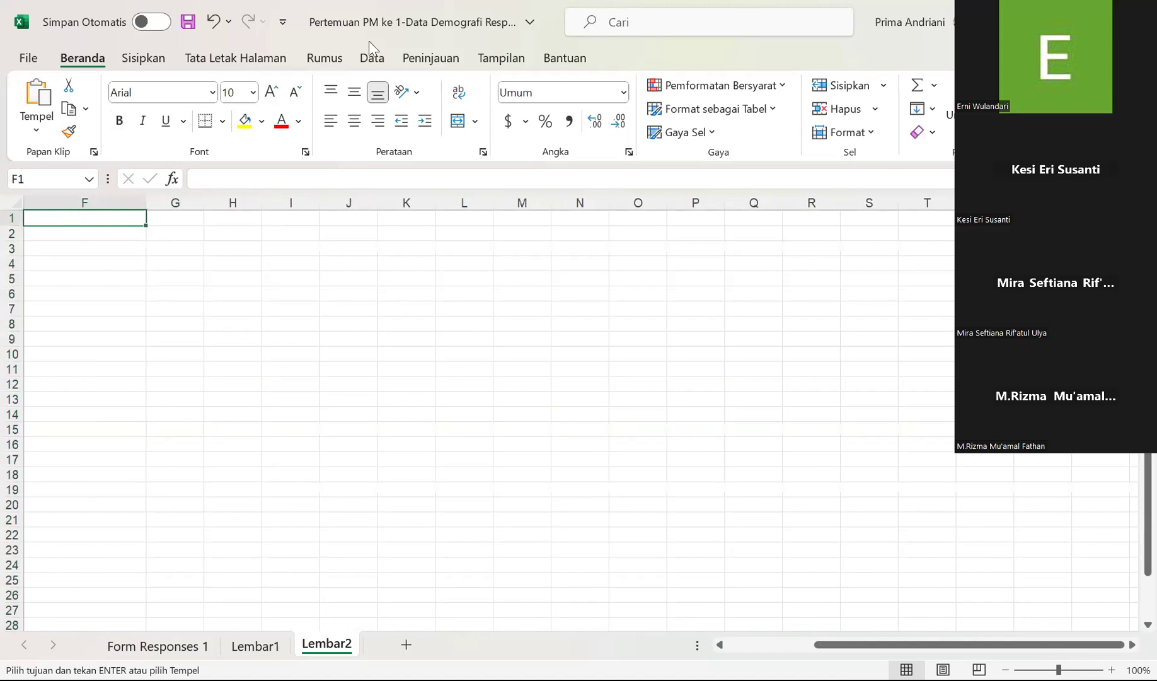
{"action": "left_click", "coordinate": [368, 63]}
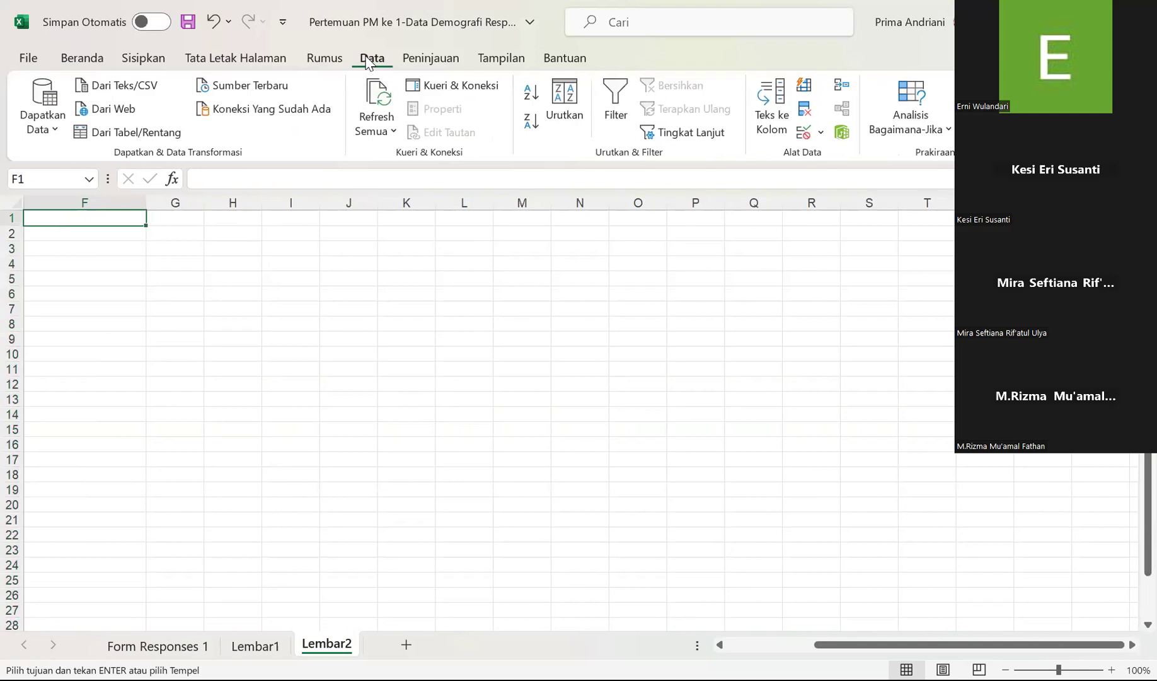
{"action": "left_click", "coordinate": [786, 134]}
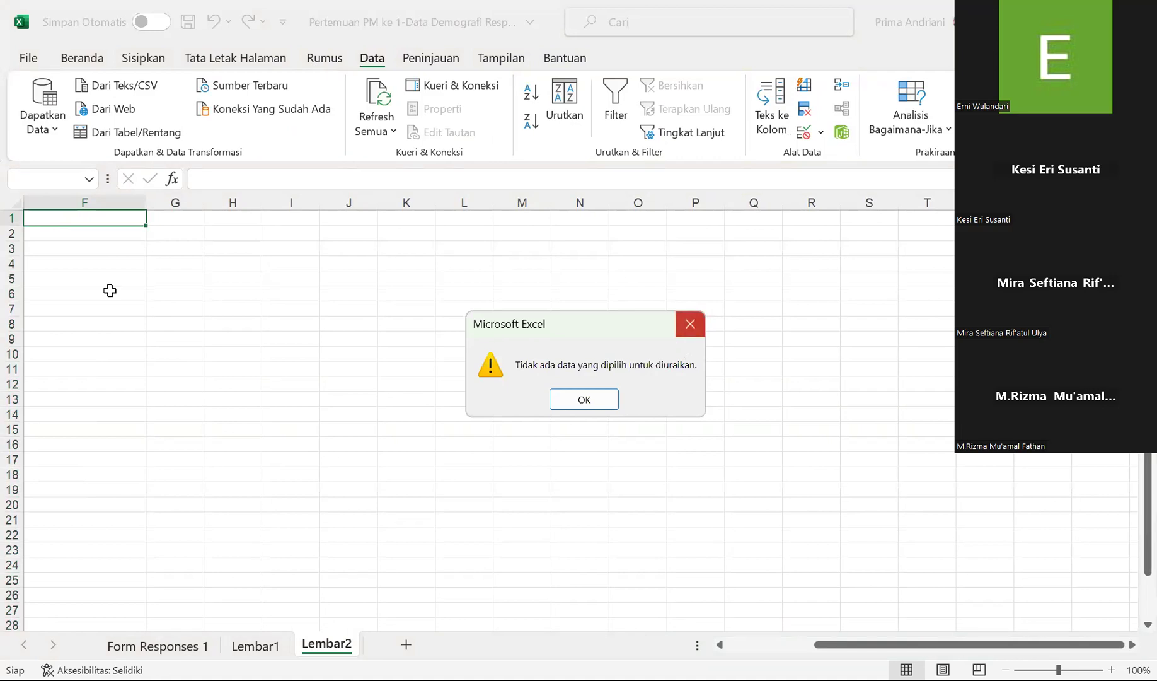
{"action": "key", "text": "Return"}
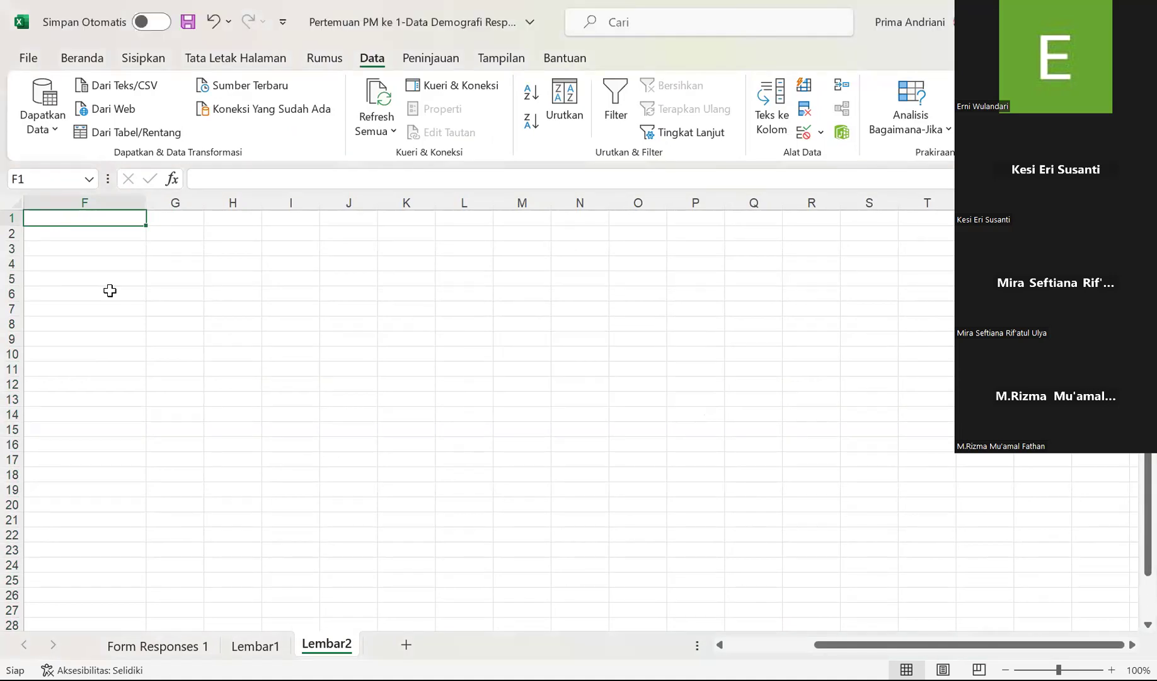
- Copy product category column L from Form Responses 1 and paste it into column F of Lembar2
{"action": "left_click", "coordinate": [147, 644]}
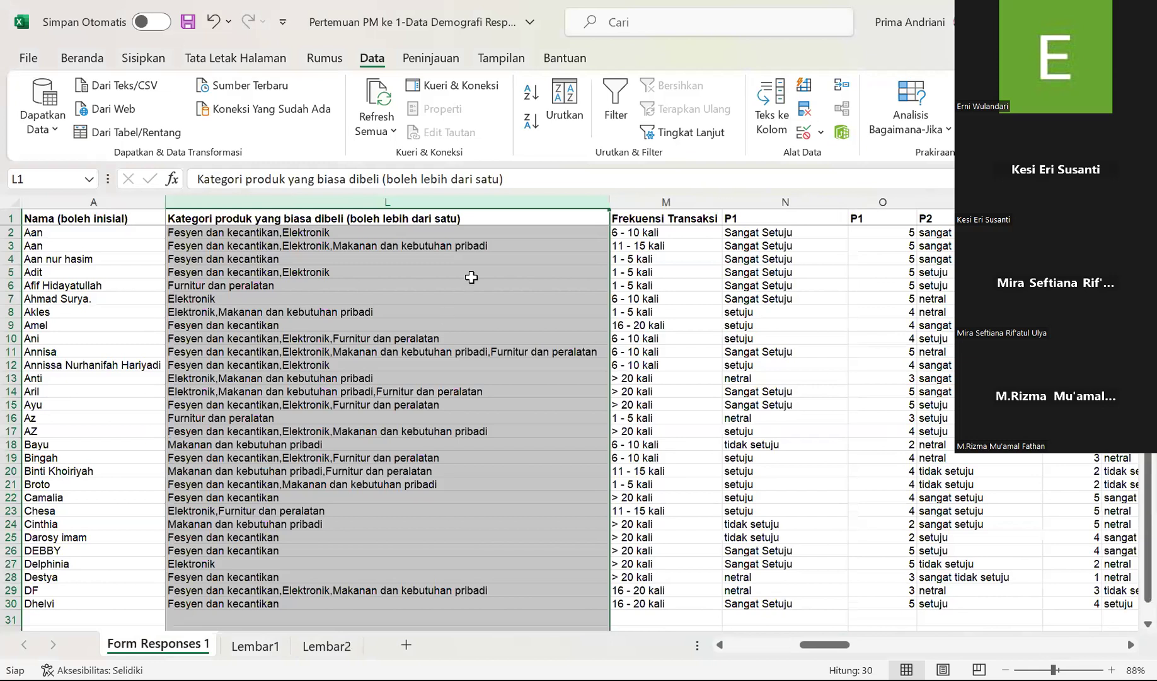
{"action": "key", "text": "ctrl+c"}
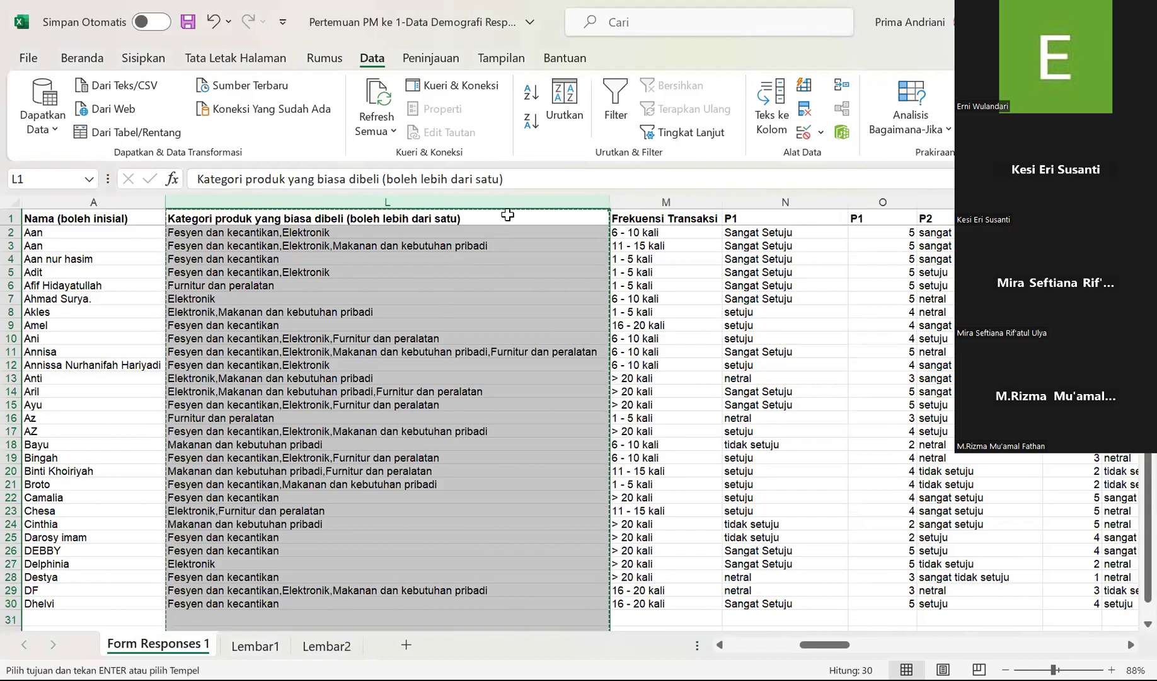
{"action": "left_click", "coordinate": [344, 643]}
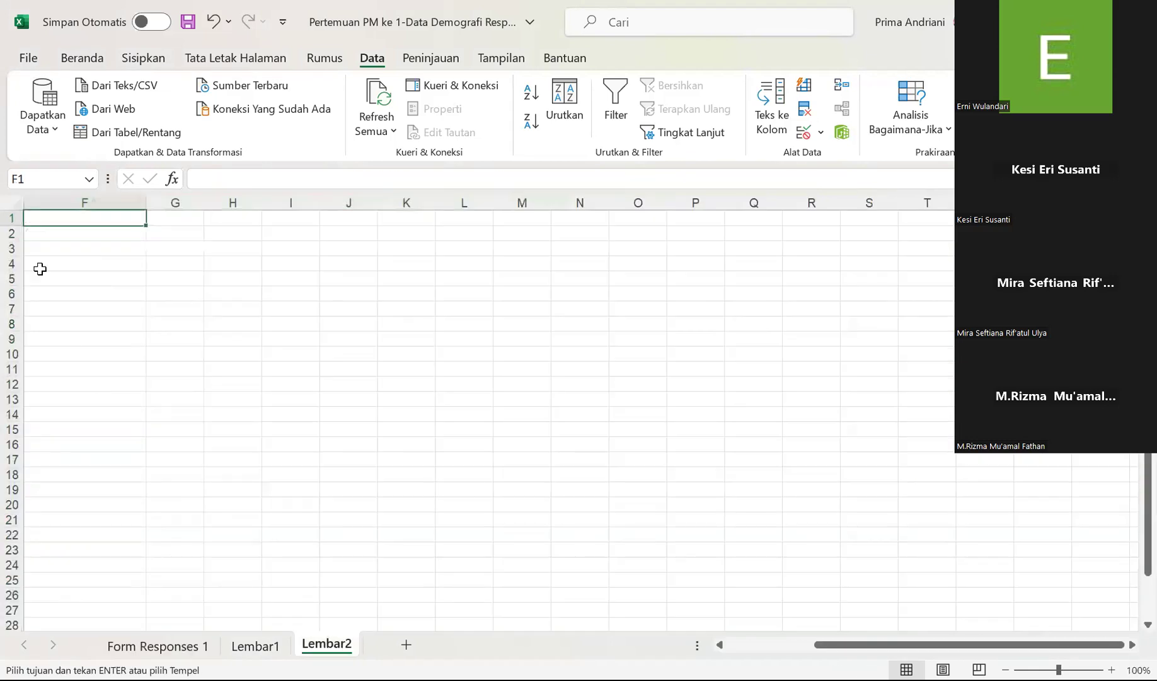
{"action": "key", "text": "ctrl+v"}
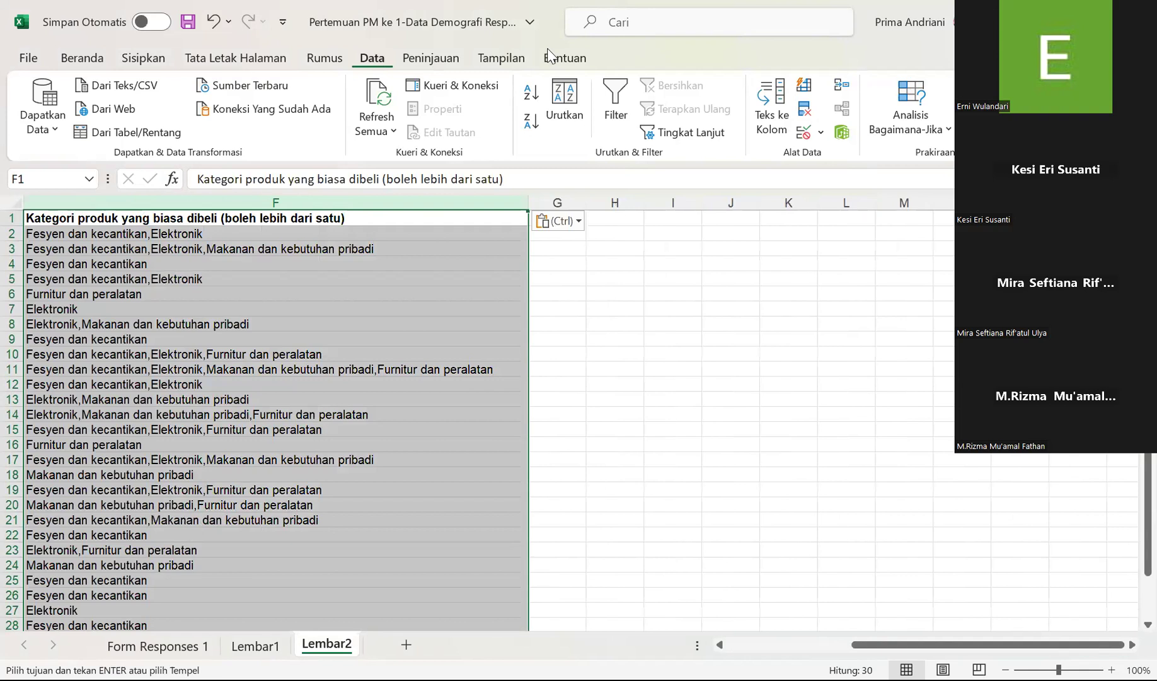
- Split column F at tabs and commas with Text to Columns, General format, destination F1, and fit columns G and H to their contents
{"action": "left_click", "coordinate": [763, 129]}
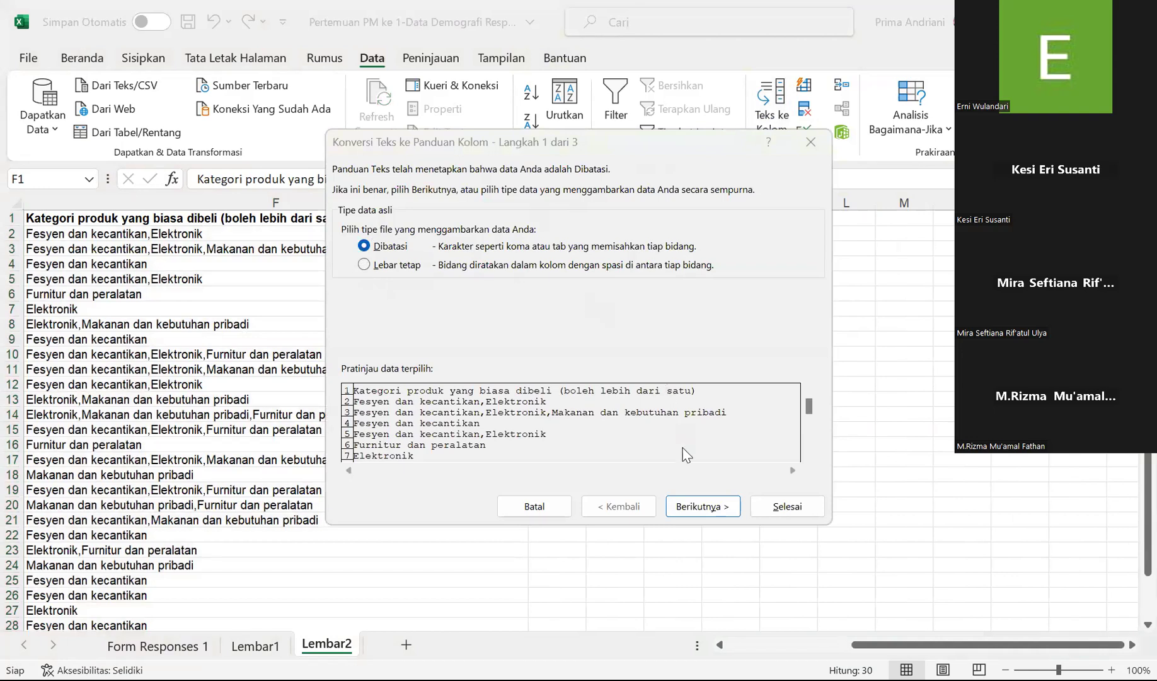
{"action": "left_click", "coordinate": [699, 509]}
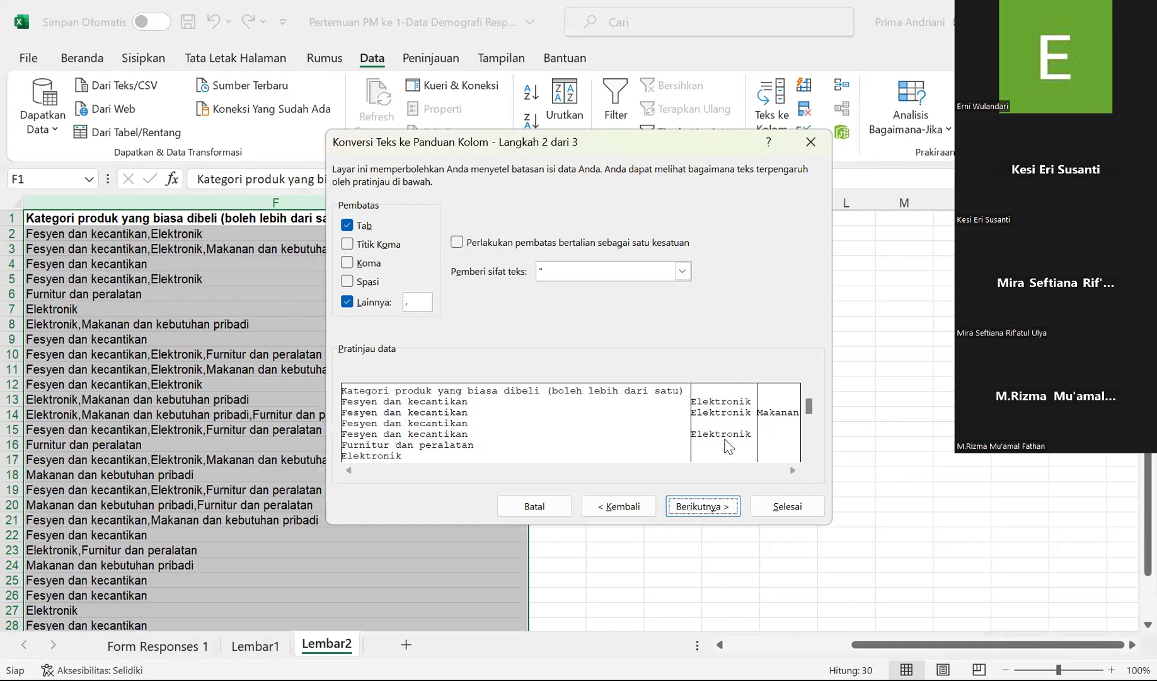
{"action": "left_click", "coordinate": [697, 508]}
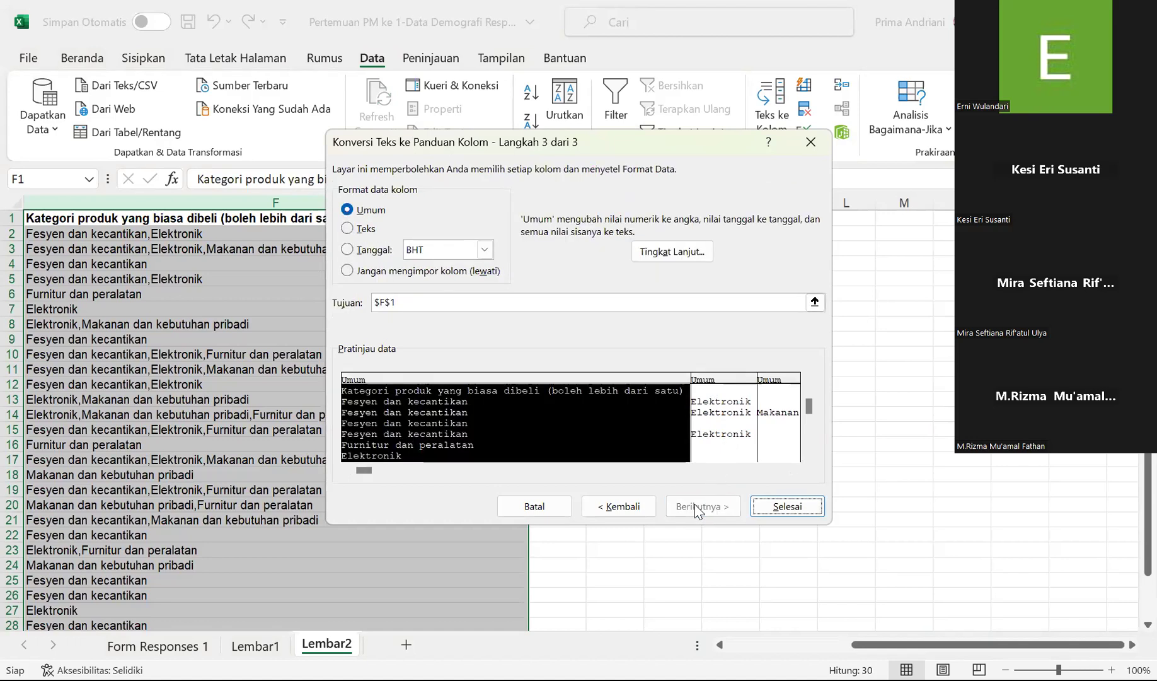
{"action": "left_click", "coordinate": [780, 509]}
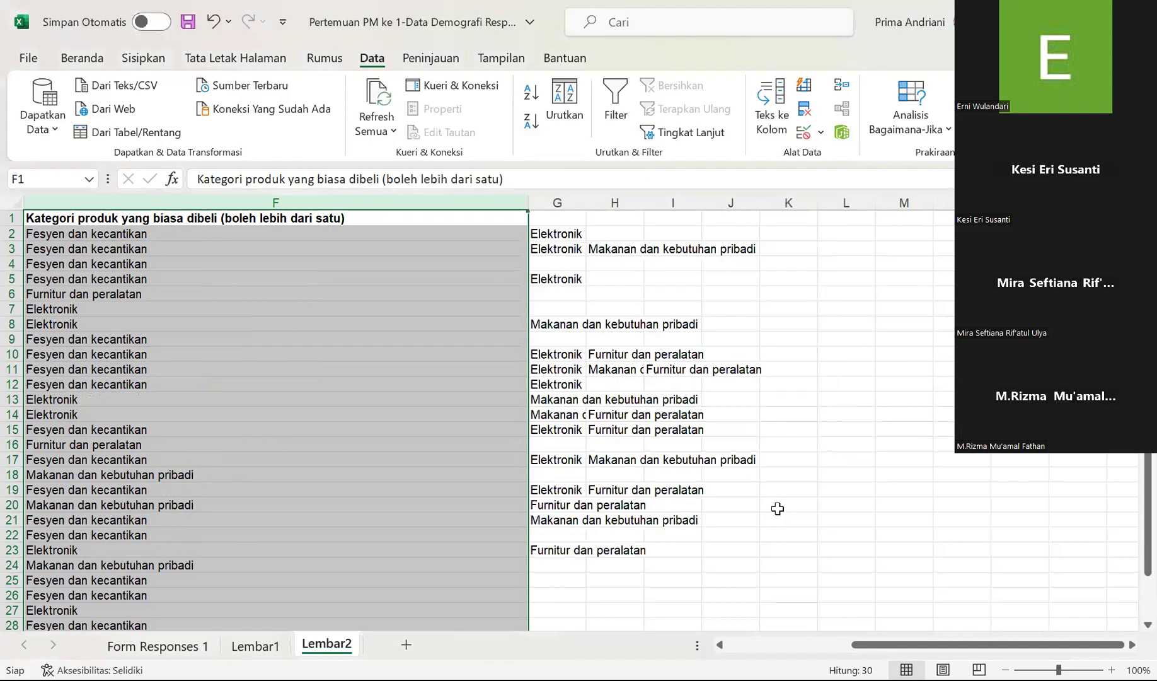
{"action": "double_click", "coordinate": [586, 203]}
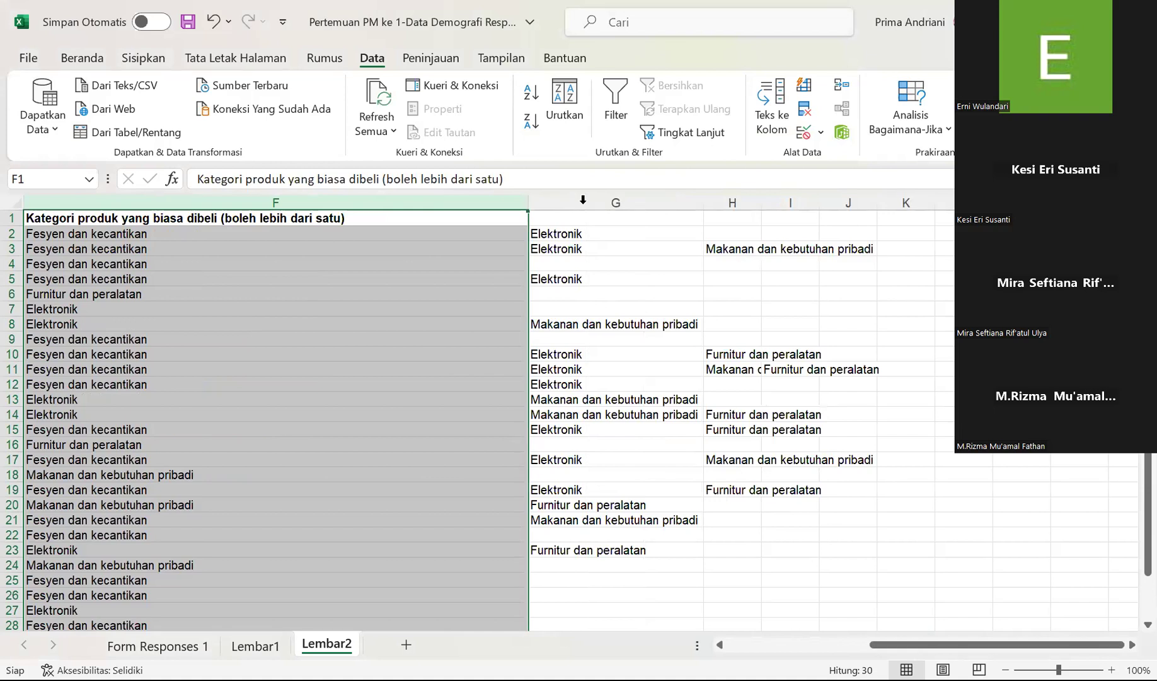
{"action": "double_click", "coordinate": [761, 202]}
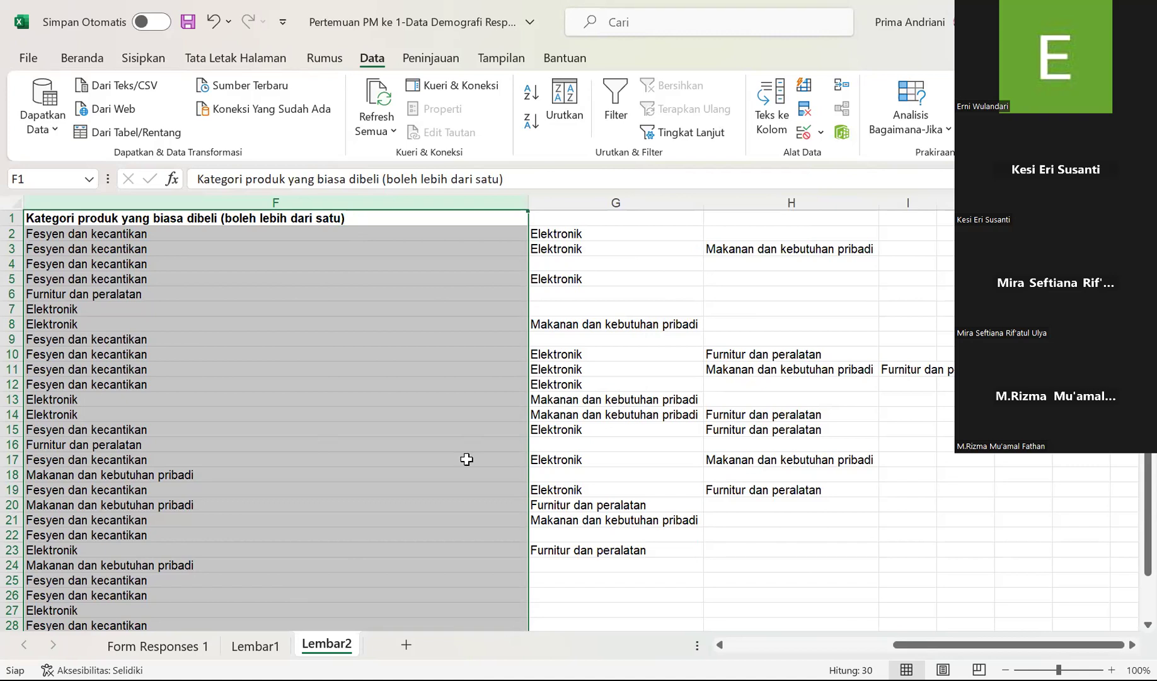
- Check the original unsplit product category answers in column L of Form Responses 1
{"action": "left_click", "coordinate": [153, 649]}
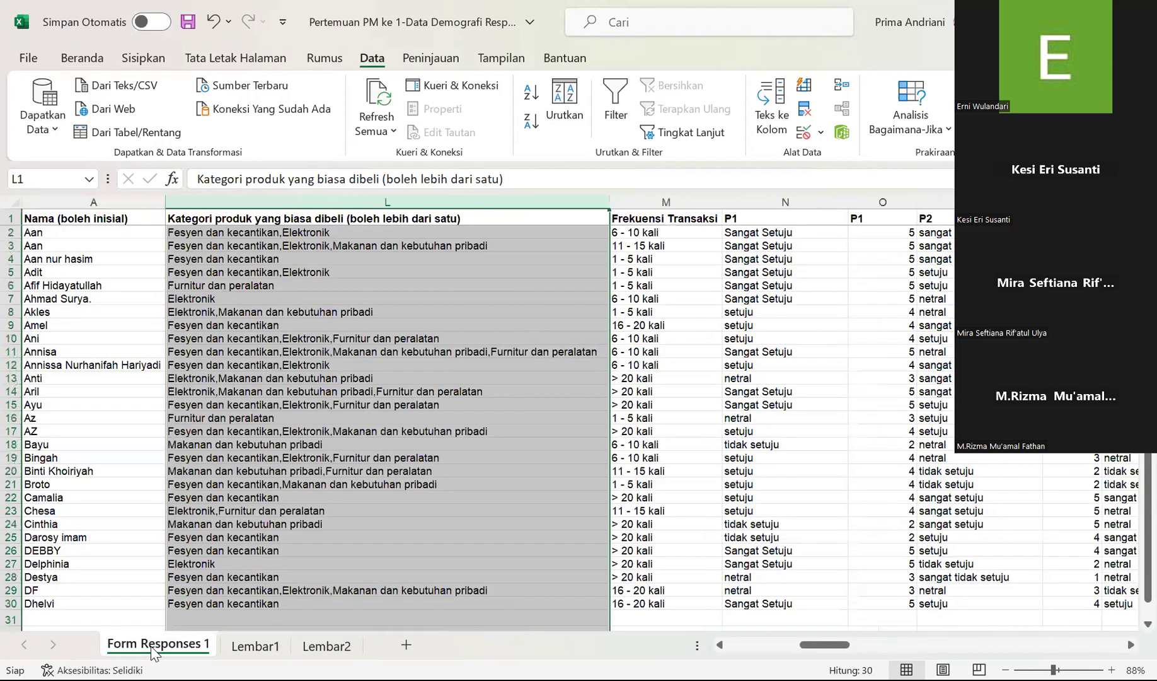
{"action": "left_click", "coordinate": [313, 493]}
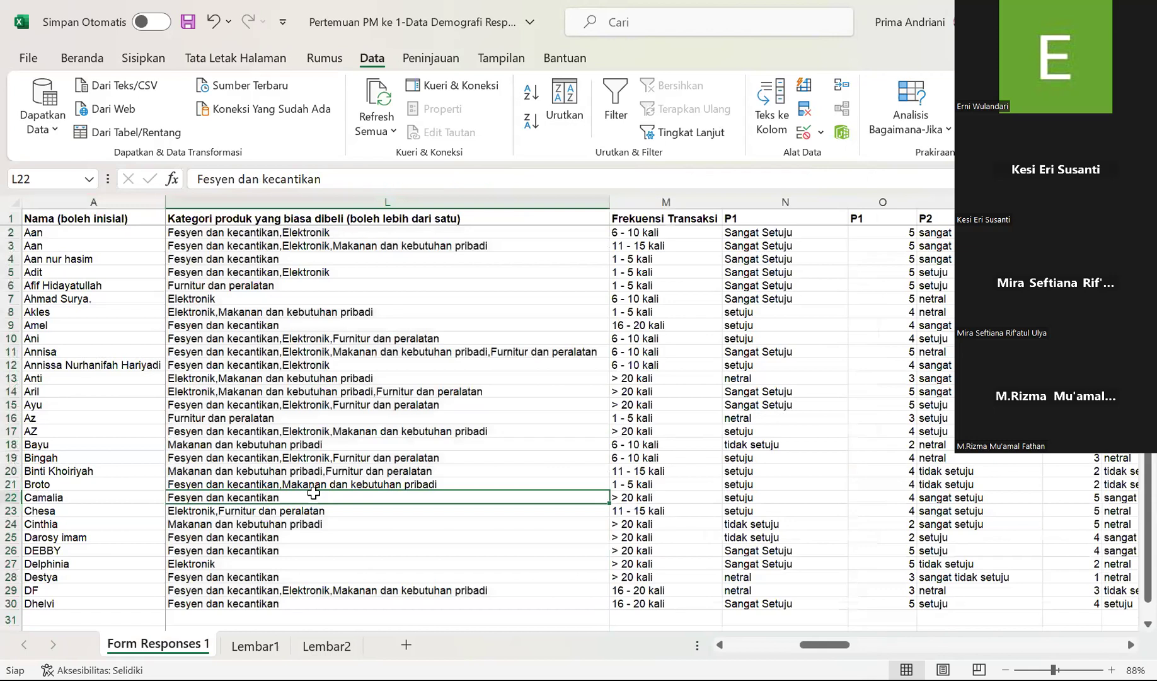